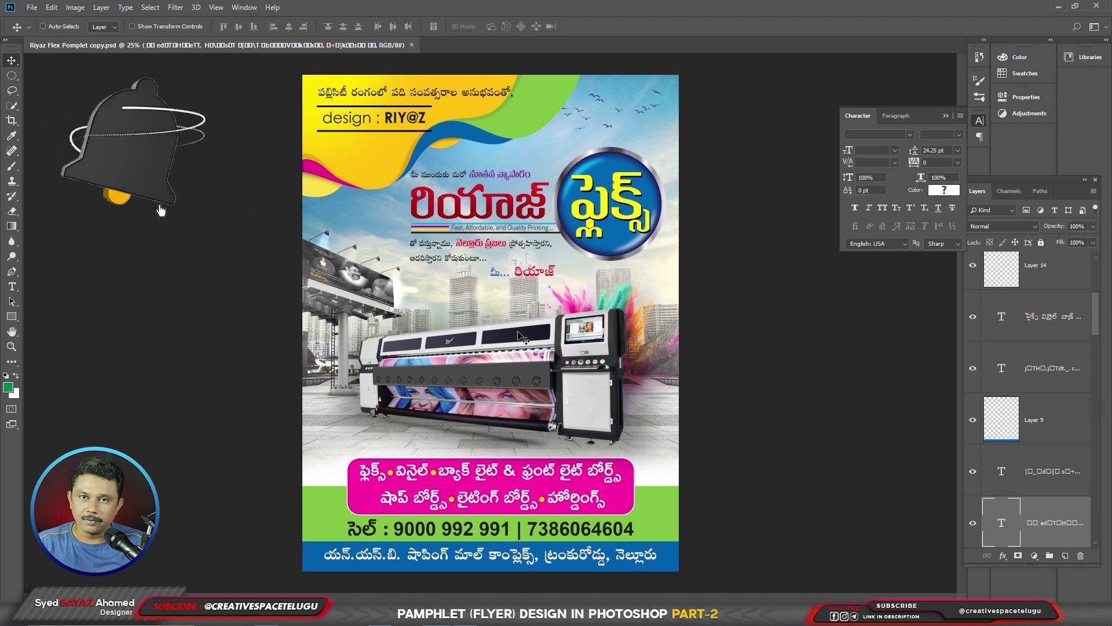
Step: Create a new document 22 cm wide and 29 cm high at a resolution of 300 pixels/inch
key("ctrl+n")
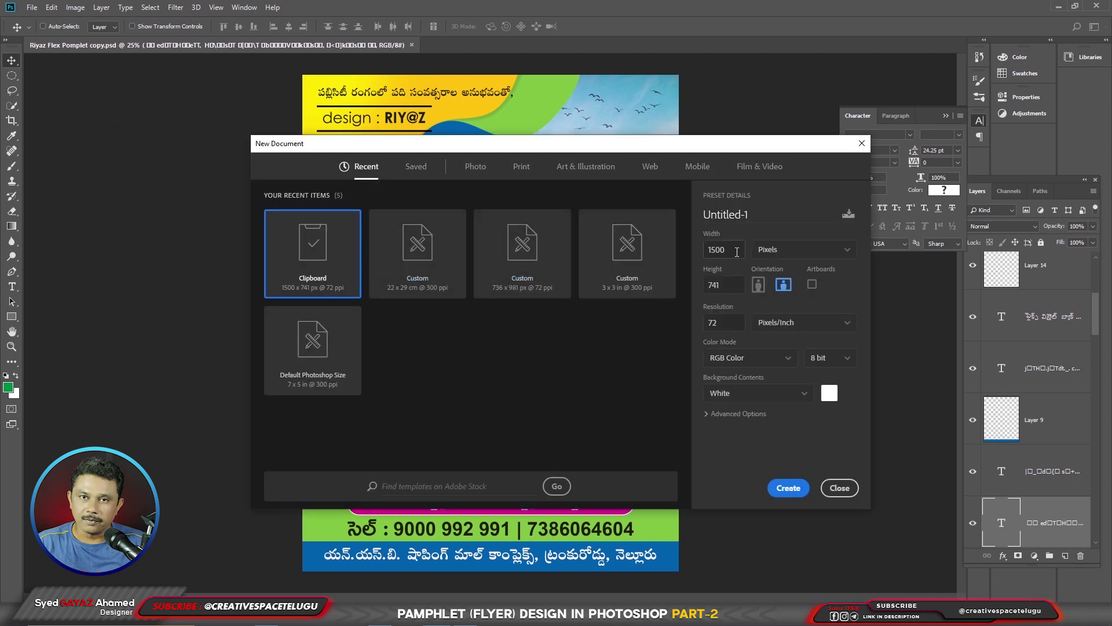
left_click(804, 249)
left_click(779, 324)
type("2")
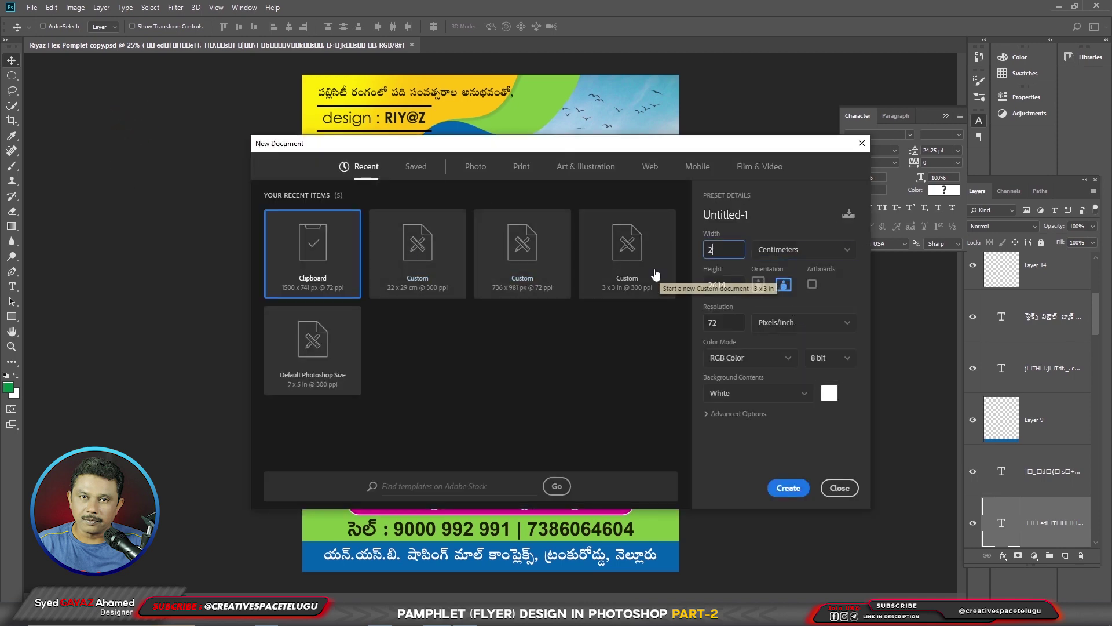
type("2")
key("Tab")
type("29")
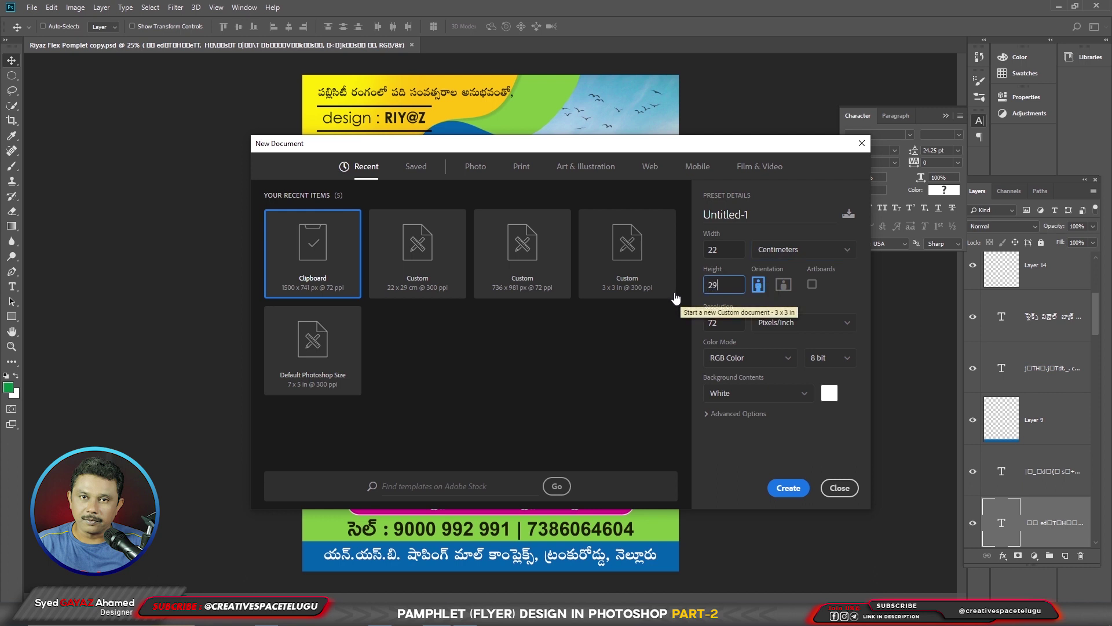
key("Tab")
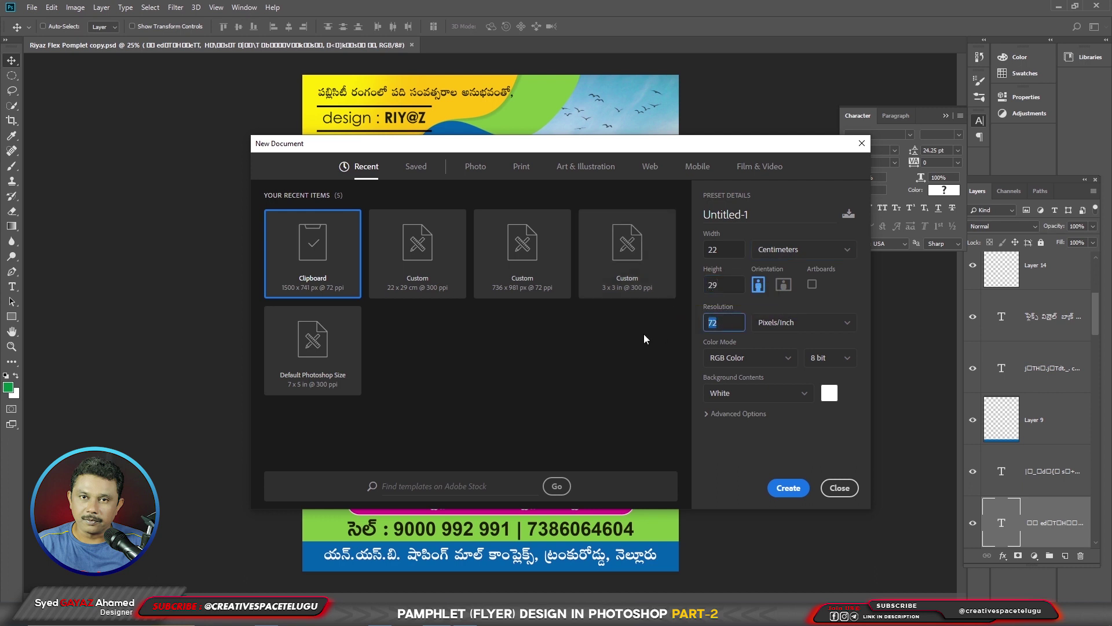
type("300")
key("Tab")
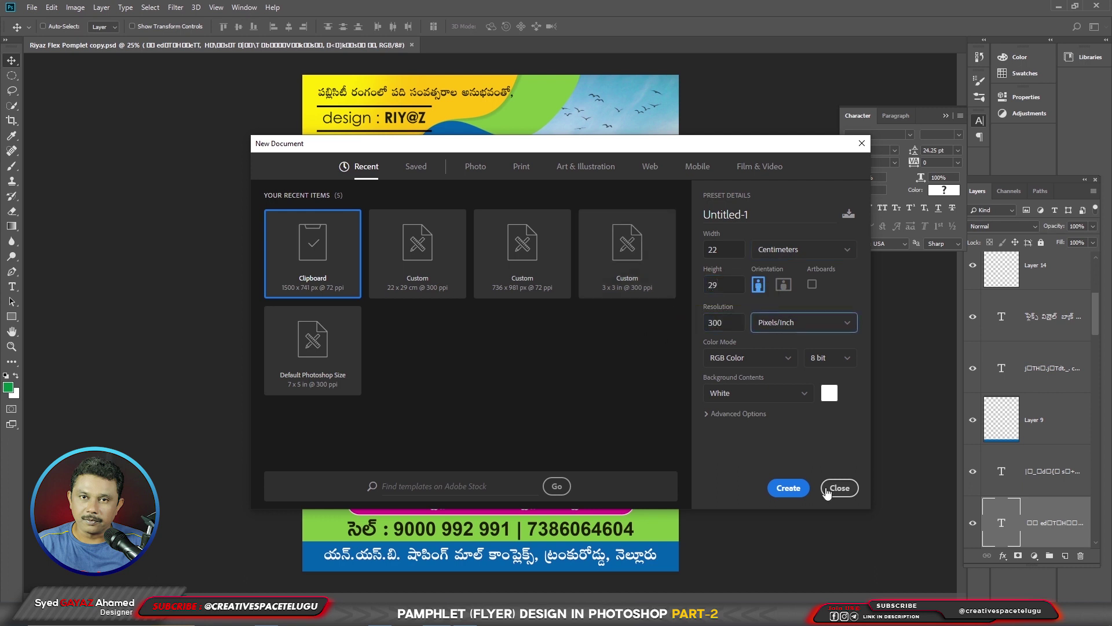
left_click(789, 491)
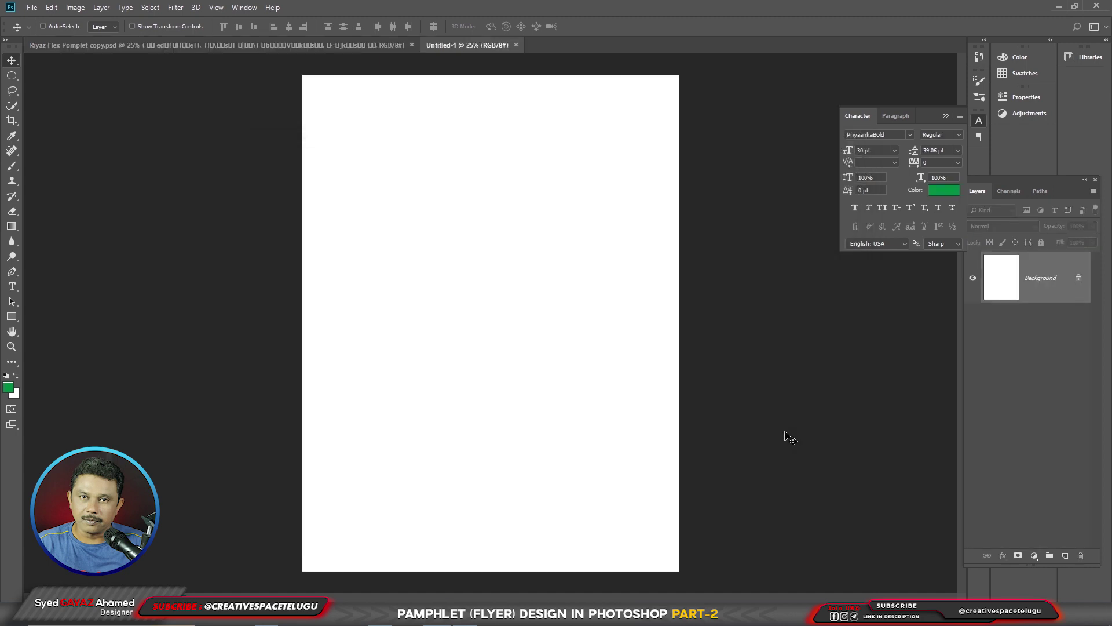
Step: Copy the Flex M printer group and the Hording billboard group from Riyaz Flex Pomplet copy.psd into the new document
key("ctrl+Tab")
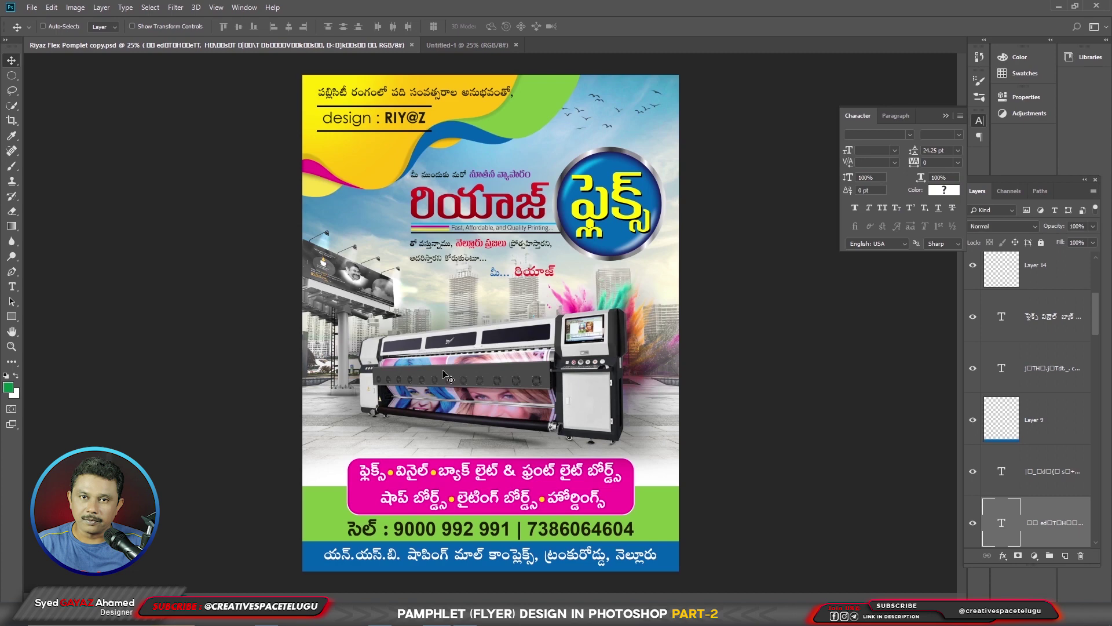
left_click(571, 431, "ctrl")
mouse_move(510, 400)
left_mouse_down()
mouse_move(510, 313)
mouse_move(352, 35)
mouse_move(262, 40)
mouse_move(509, 381)
left_mouse_up()
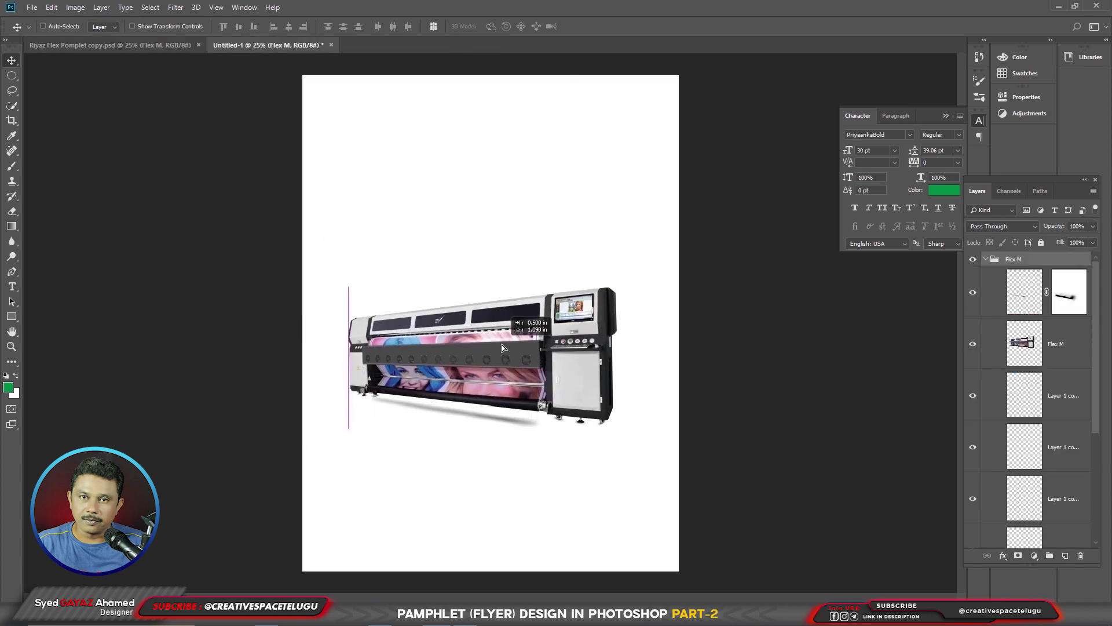
left_click(153, 46)
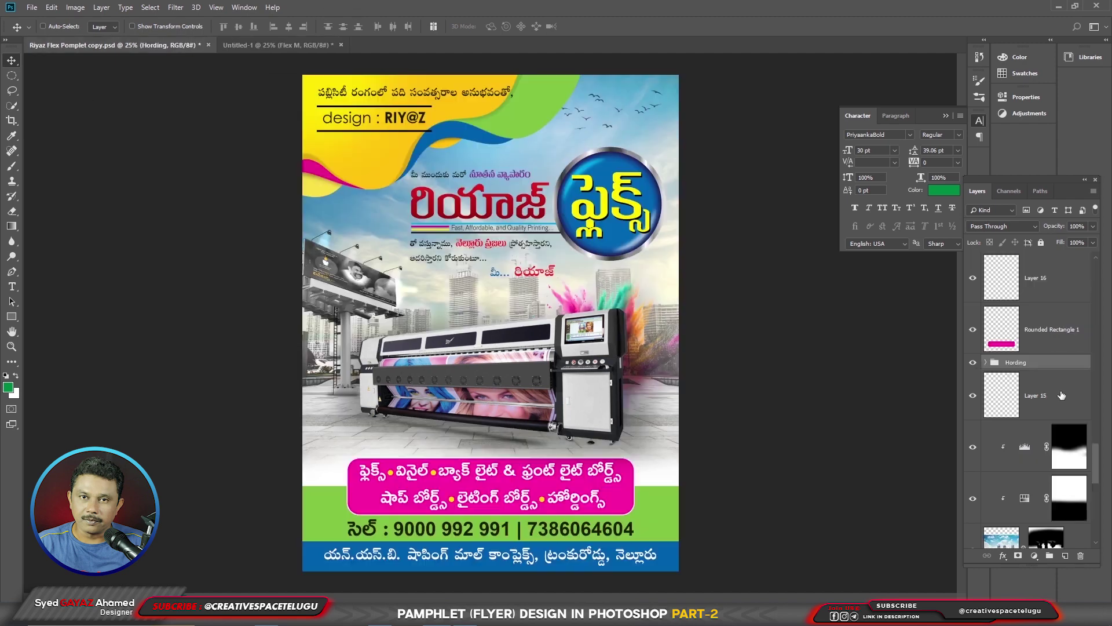
left_click_drag(1014, 369, 371, 293)
Step: Shift the printer to the right and scale it down slightly, and lower the billboard along the canvas's left edge
left_click_drag(465, 319, 499, 317)
key("ctrl+t")
left_click_drag(653, 281, 640, 292)
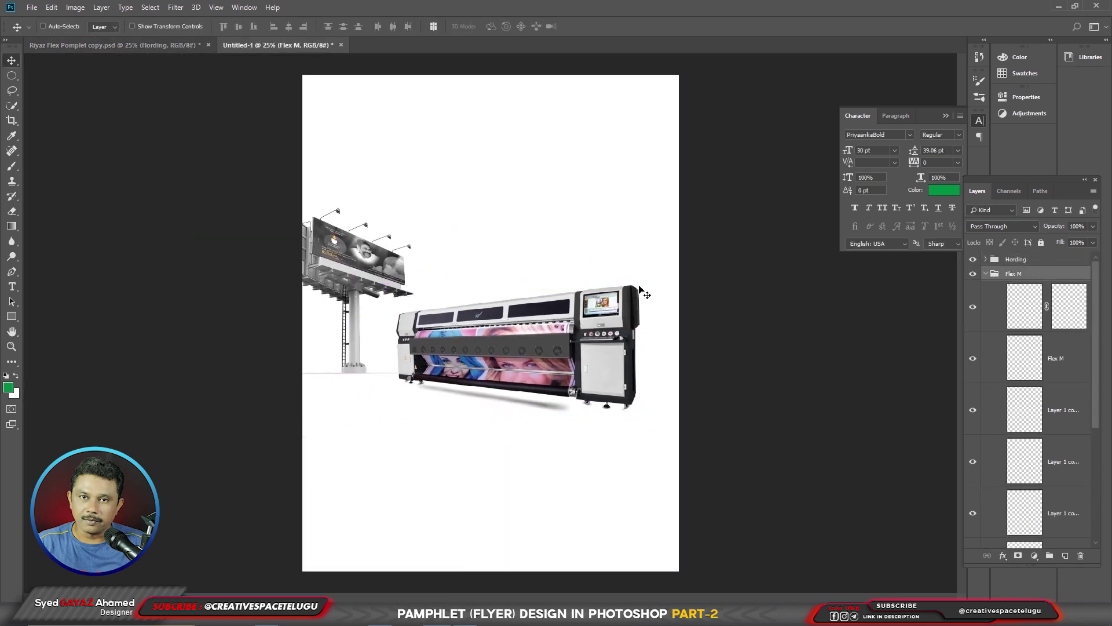
key("Return")
key("alt+]")
left_click_drag(339, 269, 752, 456)
Step: Fill a full-width rectangular selection across the middle of the canvas with the green foreground color on a new layer
left_click(11, 76)
left_click(36, 77)
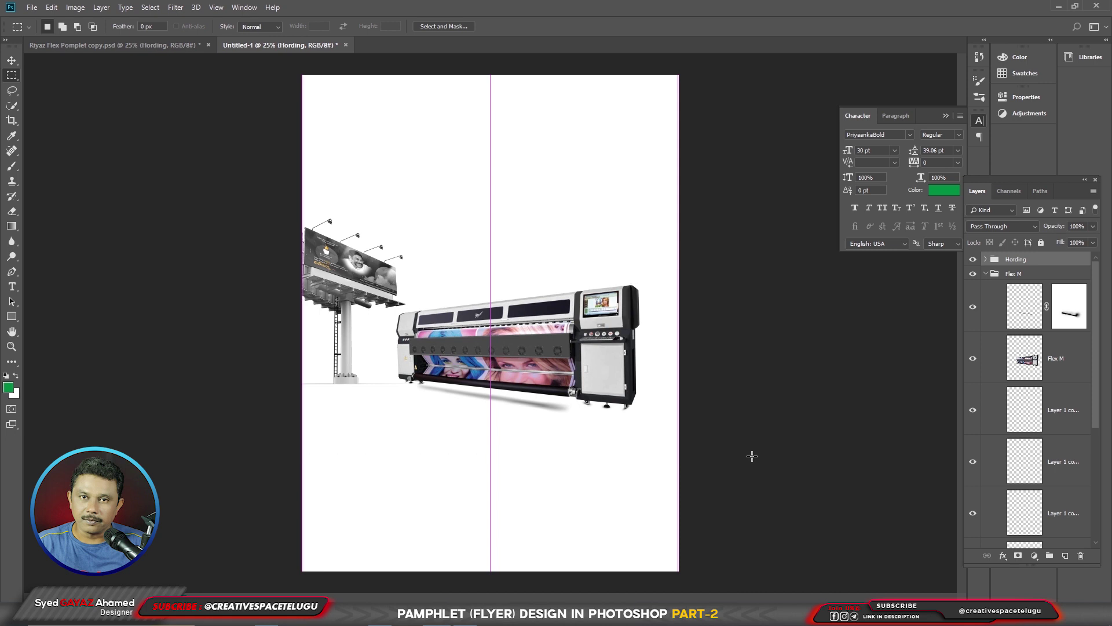
key("ctrl+semicolon")
key("ctrl+shift+alt+n")
key("alt+BackSpace")
key("ctrl+d")
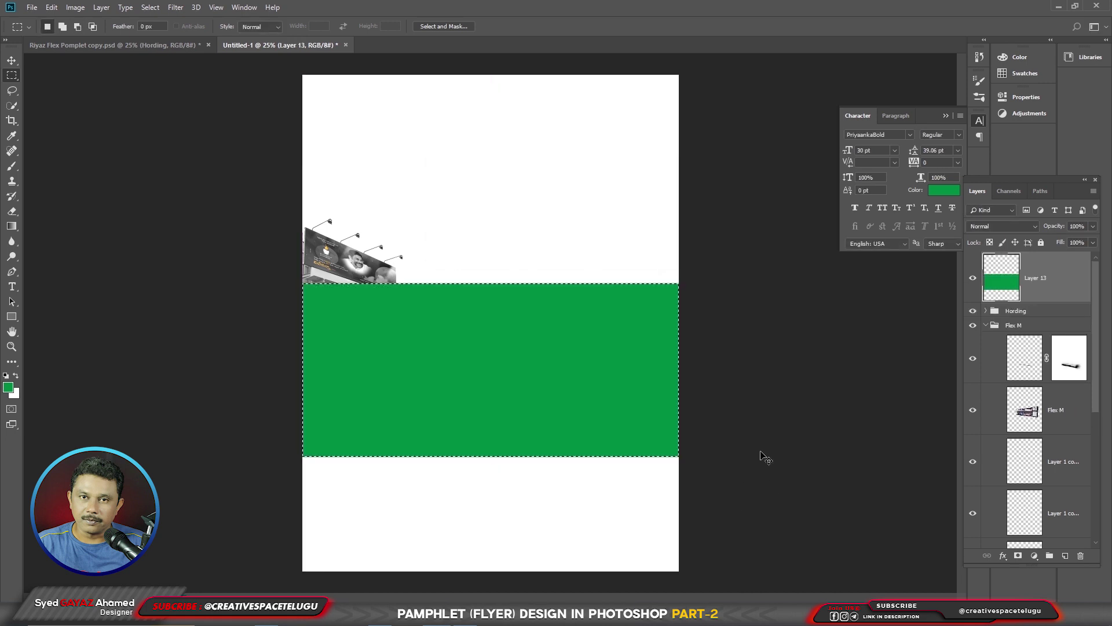
Step: Set the foreground color to C 100, M 65, Y 0, K 0 and recolor the rectangular band with it
left_click(8, 387)
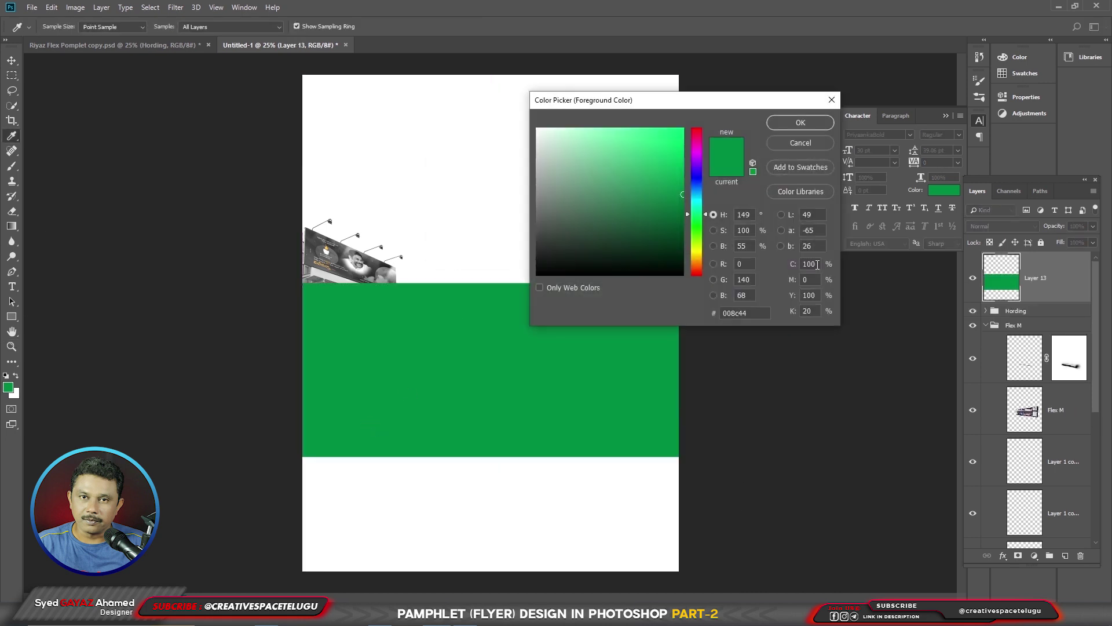
key("Tab")
type("65")
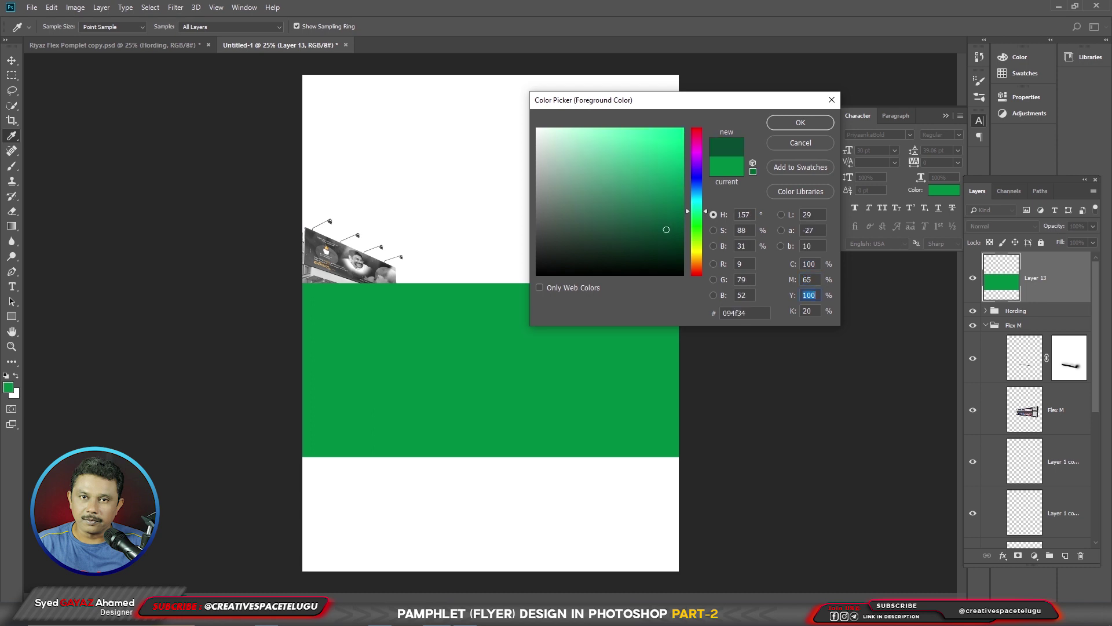
type("0")
key("Tab")
type("0")
key("Return")
key("alt+shift+BackSpace")
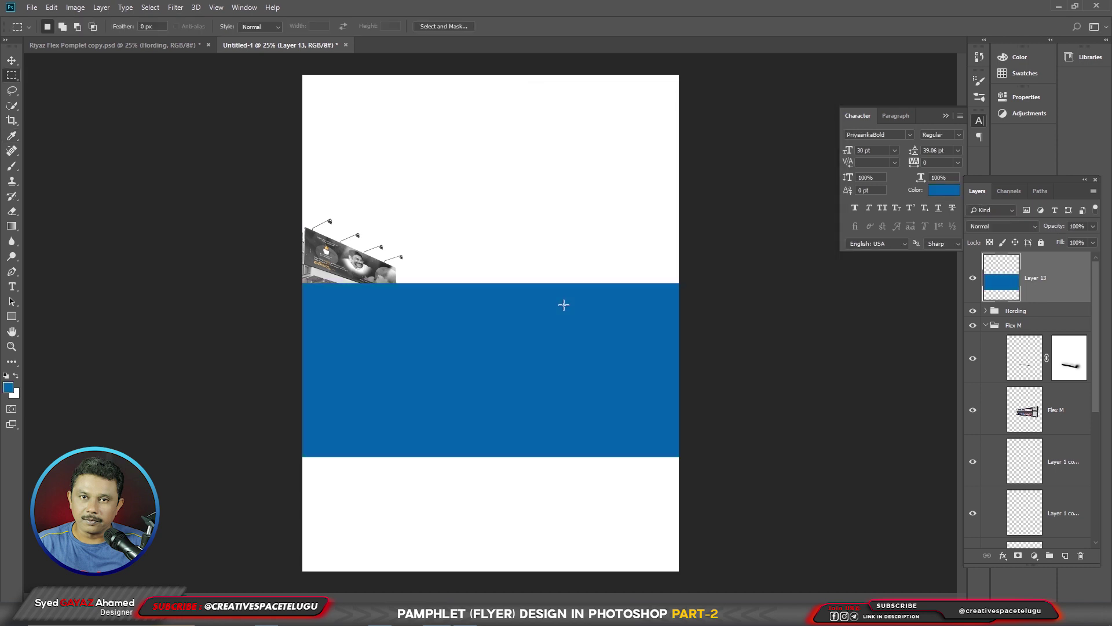
Step: Apply a Perspective transform to the blue band so that its left end becomes narrower than its right end
key("ctrl+t")
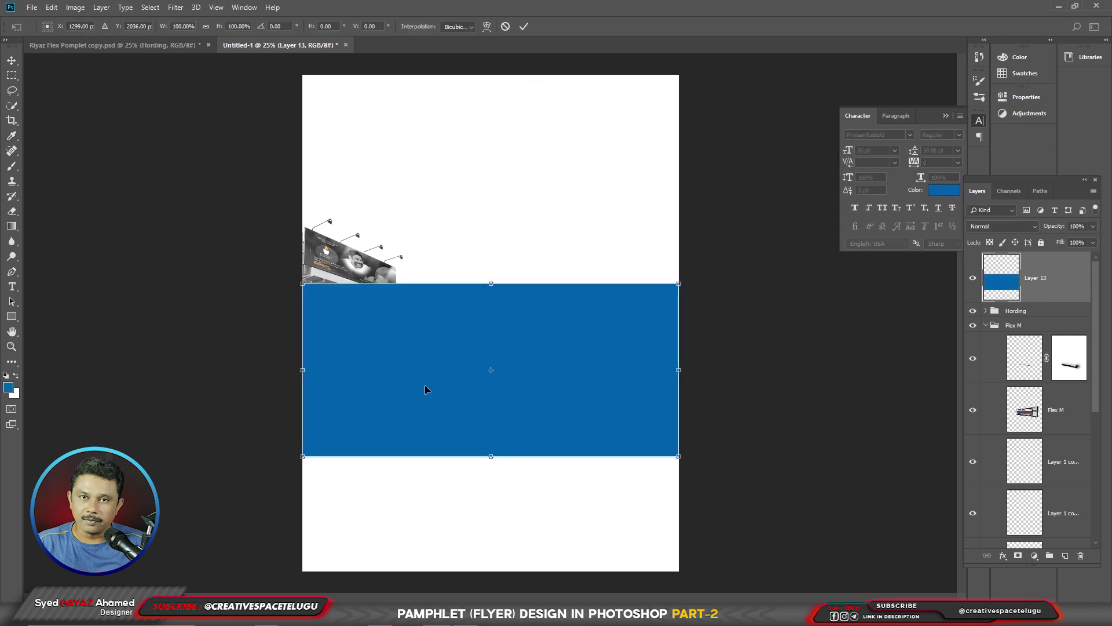
right_click(422, 409)
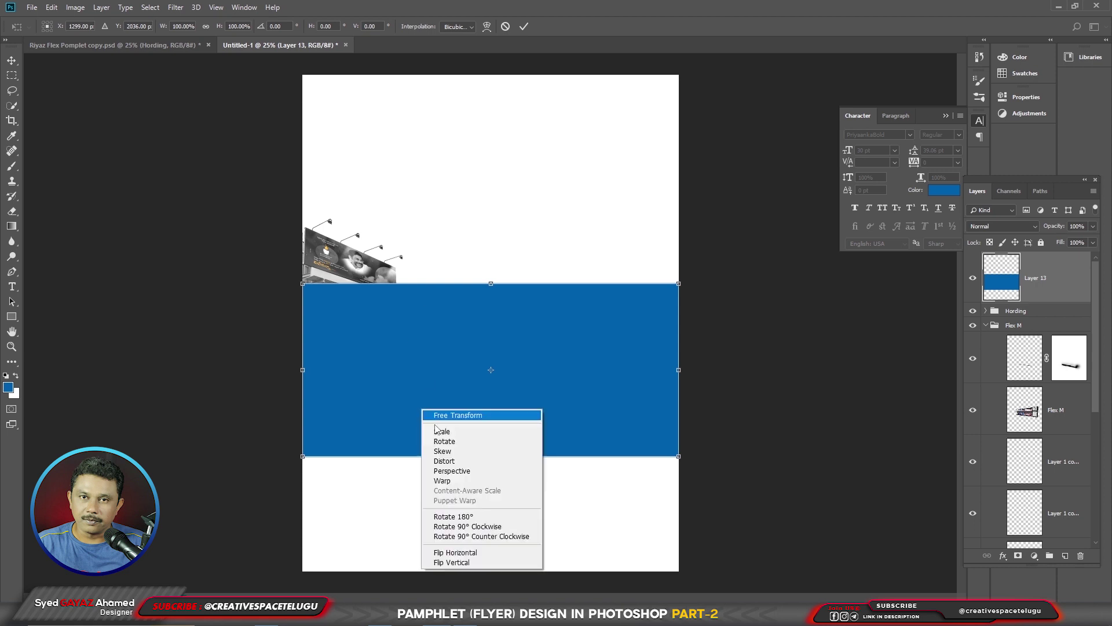
left_click(457, 471)
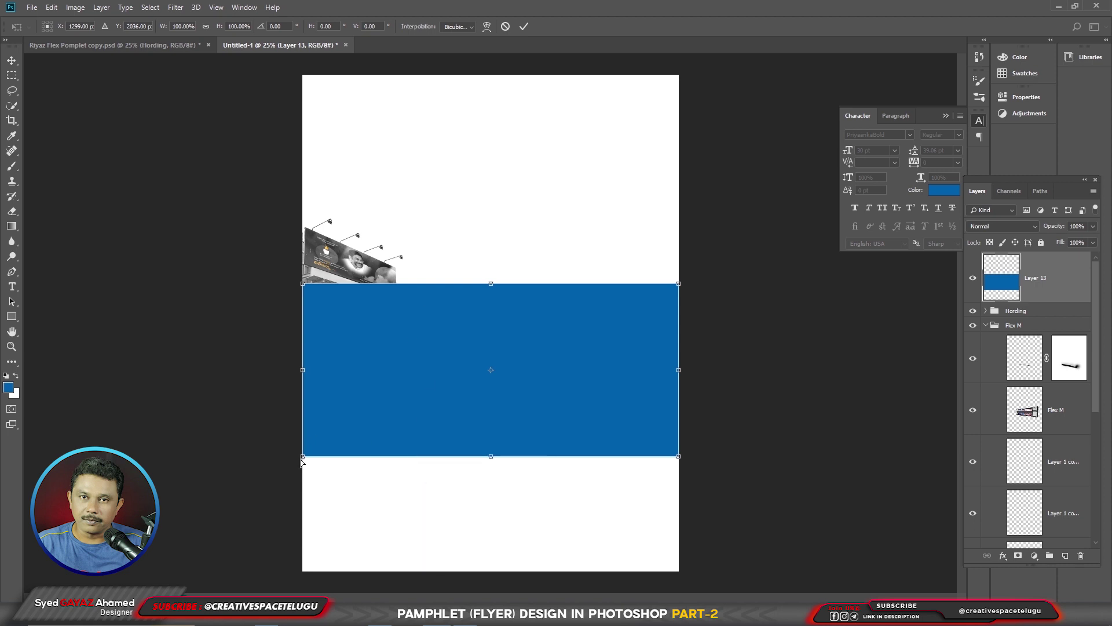
left_click_drag(302, 458, 300, 420)
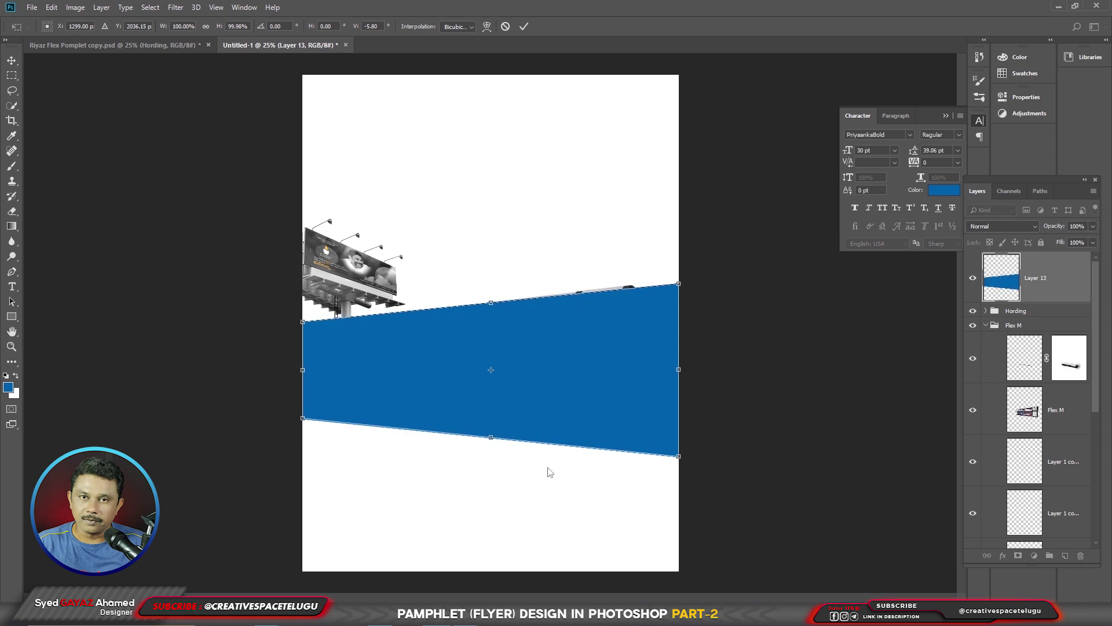
key("Return")
Step: Send the blue band behind the billboard and printer groups and move it up slightly
key("ctrl+bracketleft")
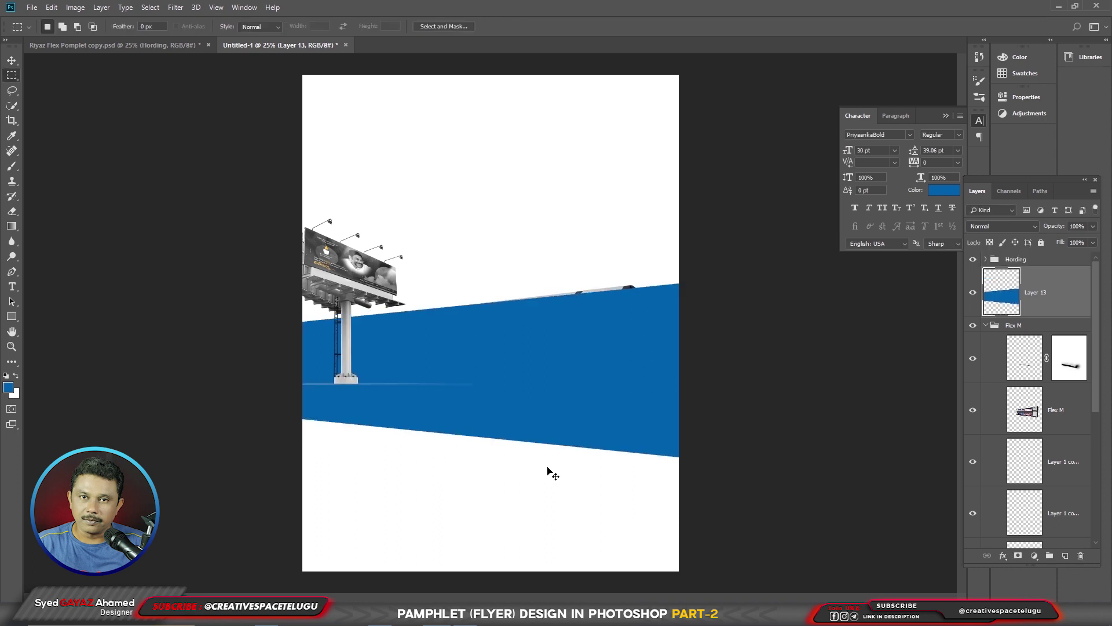
key("ctrl+bracketleft")
key("v")
right_click(648, 427)
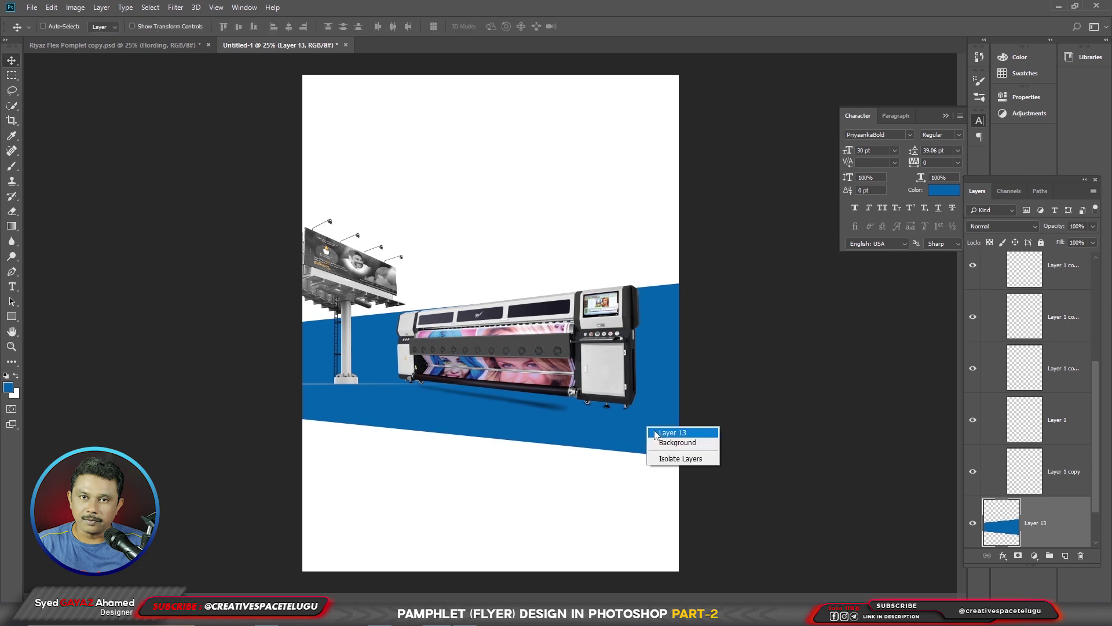
left_click(655, 431)
left_click_drag(656, 429, 658, 419)
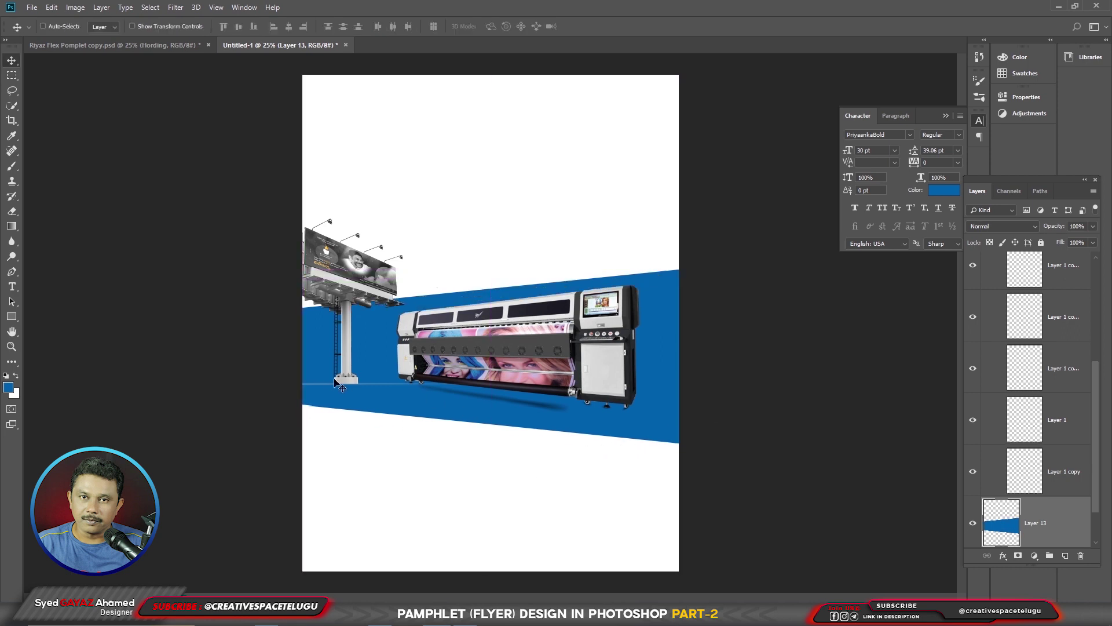
Step: Move the billboard slightly up and to the right
right_click(354, 300)
left_click(358, 303)
left_click_drag(371, 277, 377, 270)
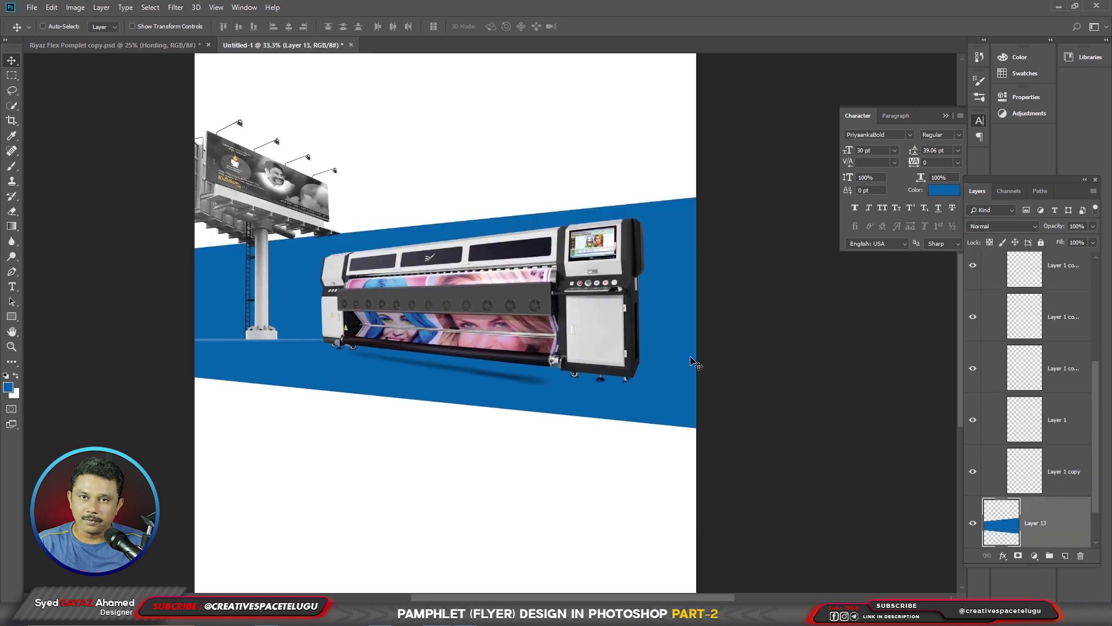
Step: Transform the blue band by pulling its lower-right corner straight down along the canvas edge
right_click(692, 358)
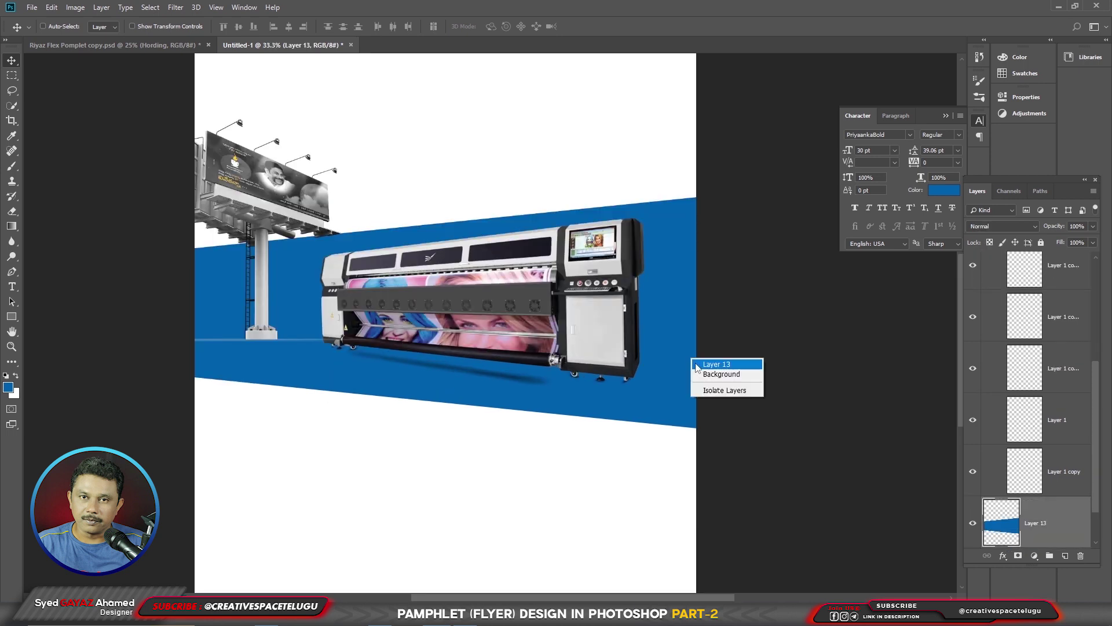
left_click(700, 363)
key("ctrl+t")
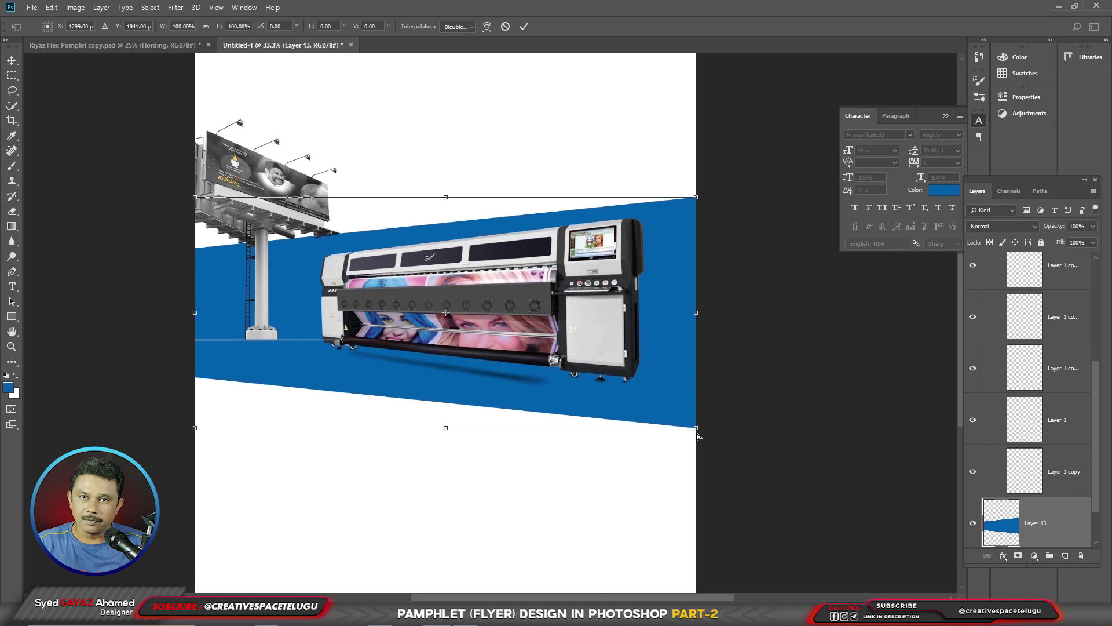
left_click_drag(698, 435, 697, 451)
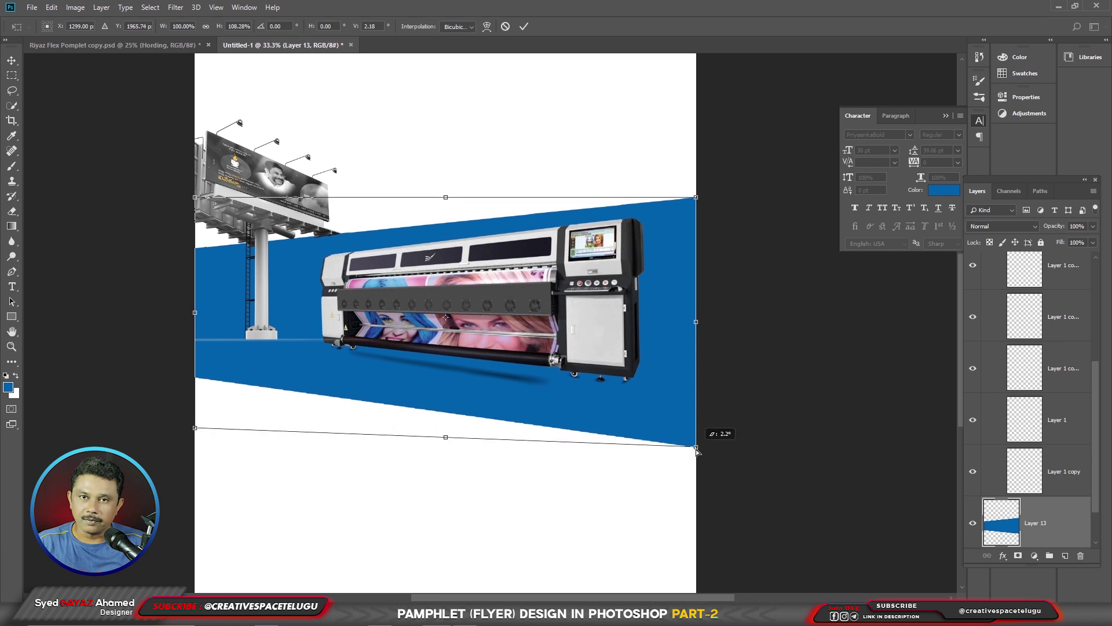
key("Return")
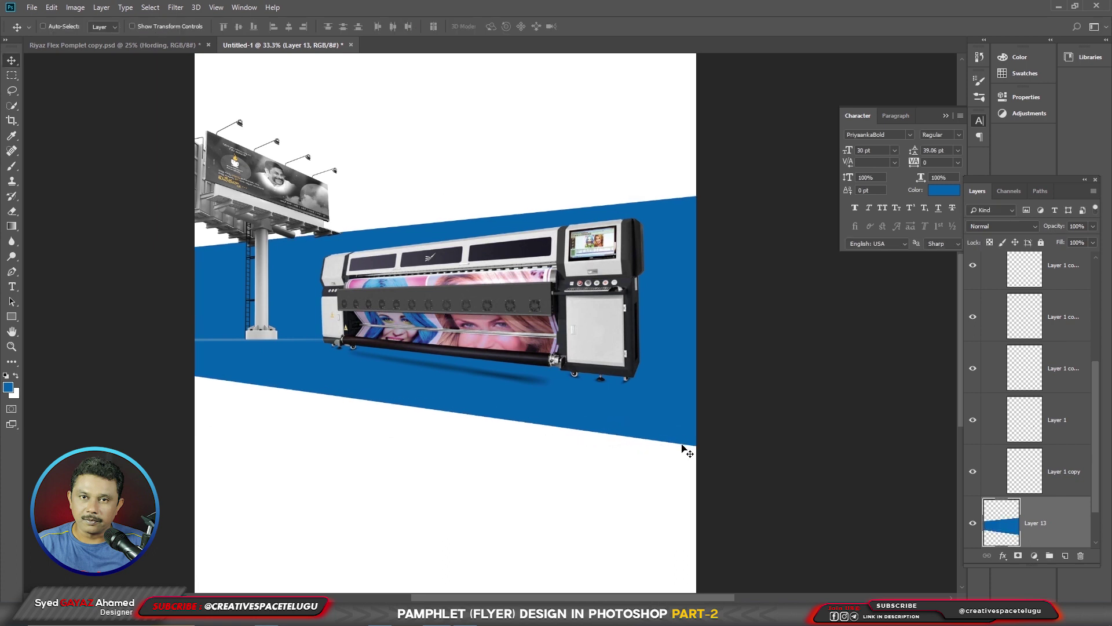
Step: Nudge the blue band down a little and pull its upper-right corner straight up along the canvas edge
key("Down")
key("Down")
key("Down")
key("Down")
key("Down")
key("Down")
key("Down")
key("Down")
key("Down")
key("Down")
key("Down")
key("Down")
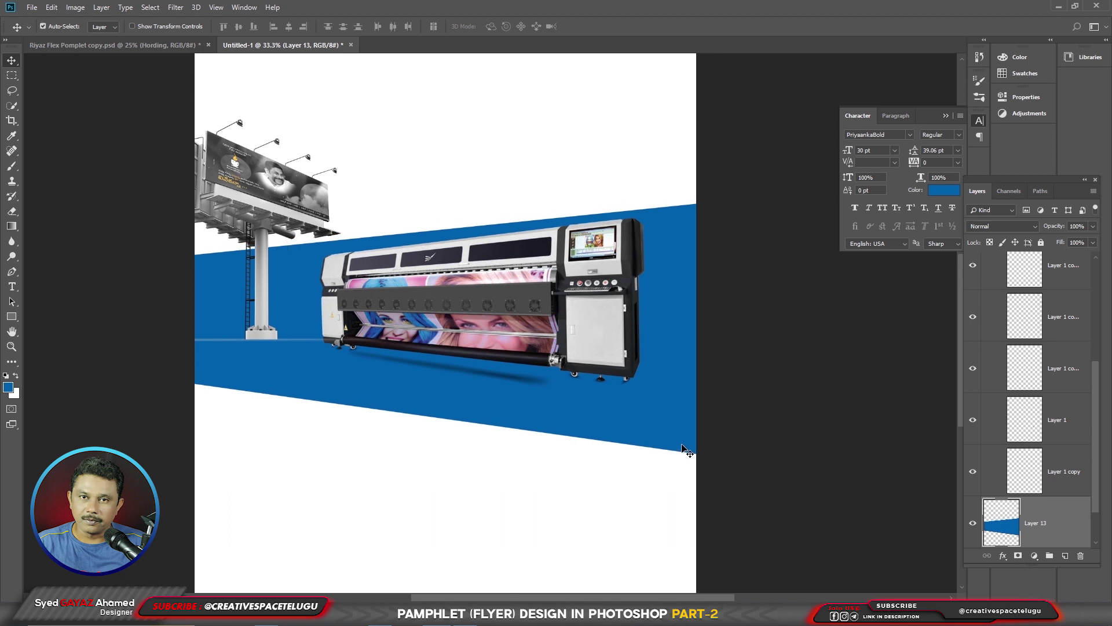
key("ctrl+t")
left_click_drag(697, 207, 697, 185)
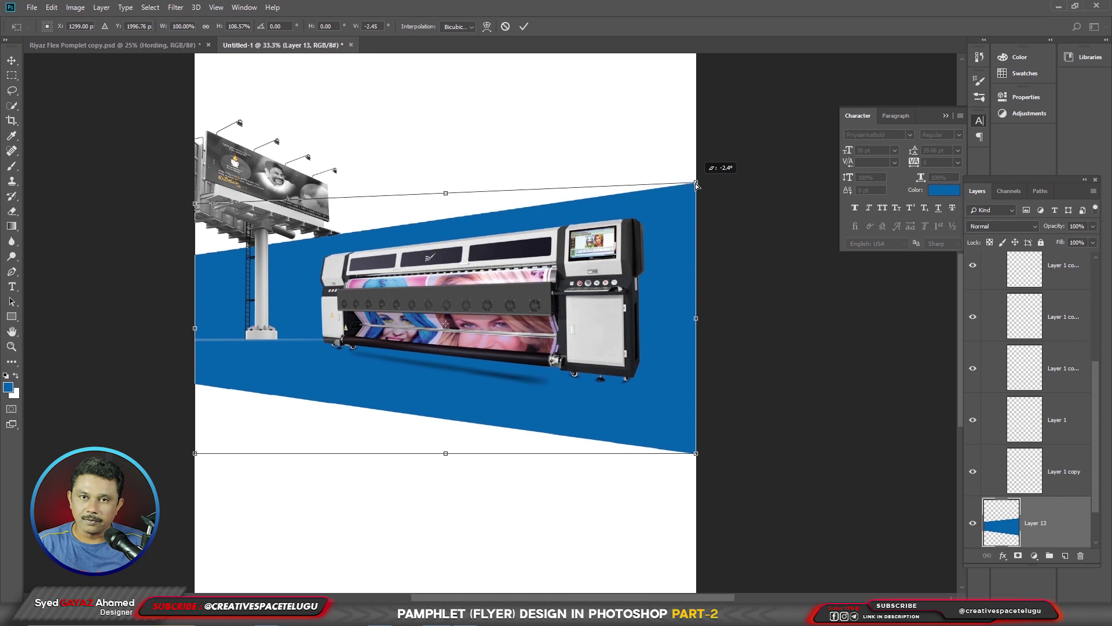
key("Return")
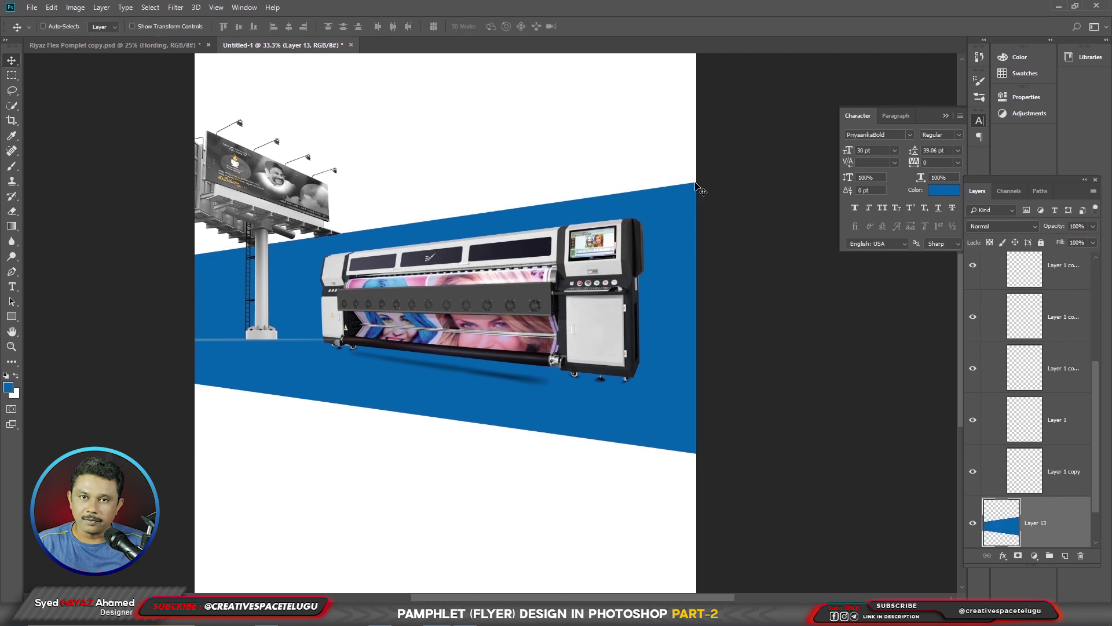
Step: Nudge the reshaped blue band upward behind the printer
key("shift+Up")
key("shift+Up")
key("shift+Up")
key("shift+Up")
key("shift+Up")
key("shift+Up")
key("shift+Up")
key("shift+Up")
key("shift+Up")
key("shift+Up")
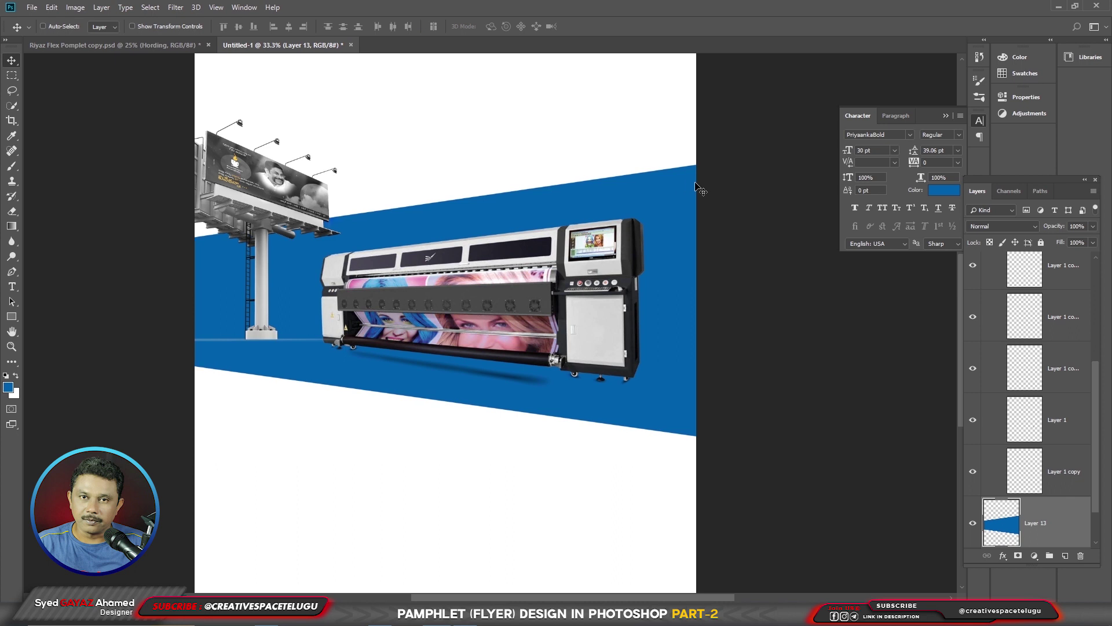
Step: Outline a long, tapering double-pointed stripe above the blue band's upper edge, reaching the canvas's right edge, with the Pen tool
left_click_drag(386, 272, 373, 383)
left_click_drag(443, 394, 449, 373)
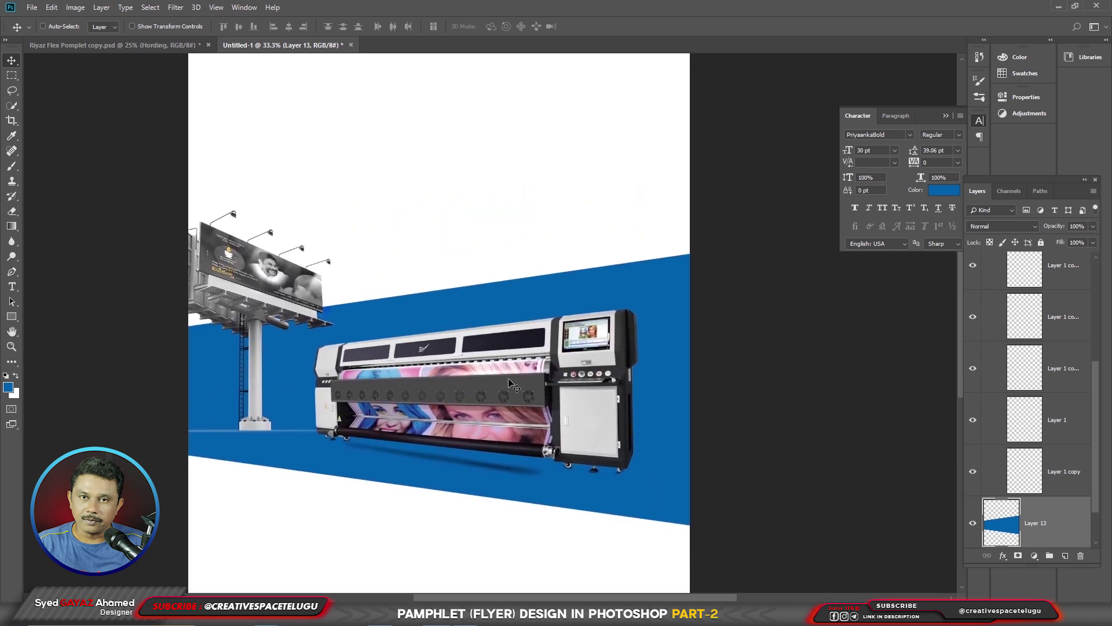
key("p")
left_click(340, 293)
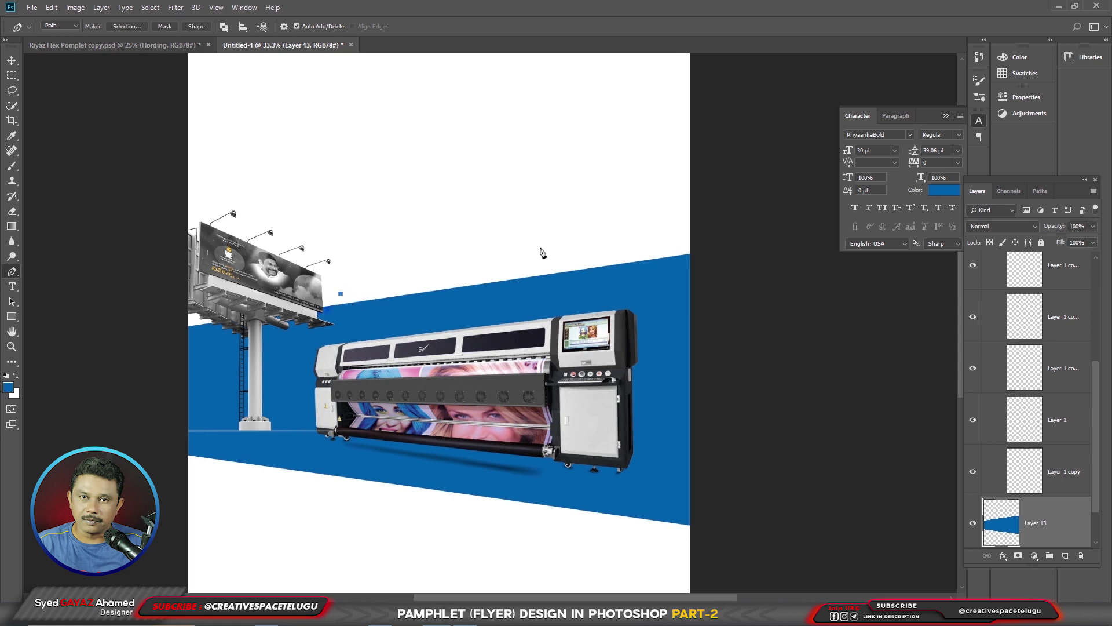
left_click(509, 271)
left_click(695, 227)
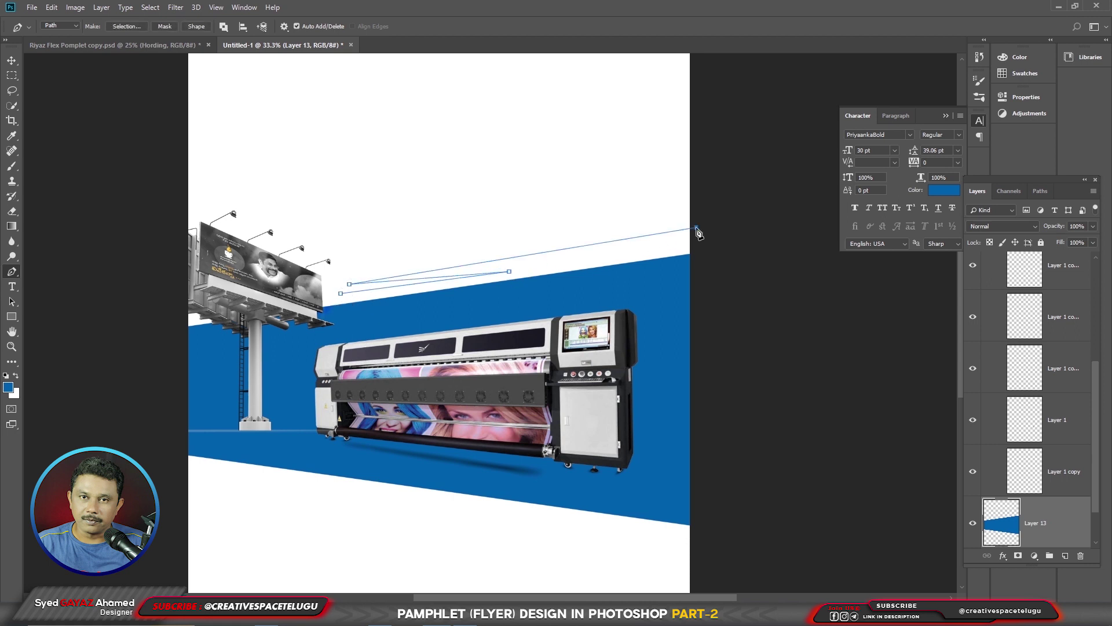
left_click(690, 249)
left_click(349, 284)
left_click(341, 294)
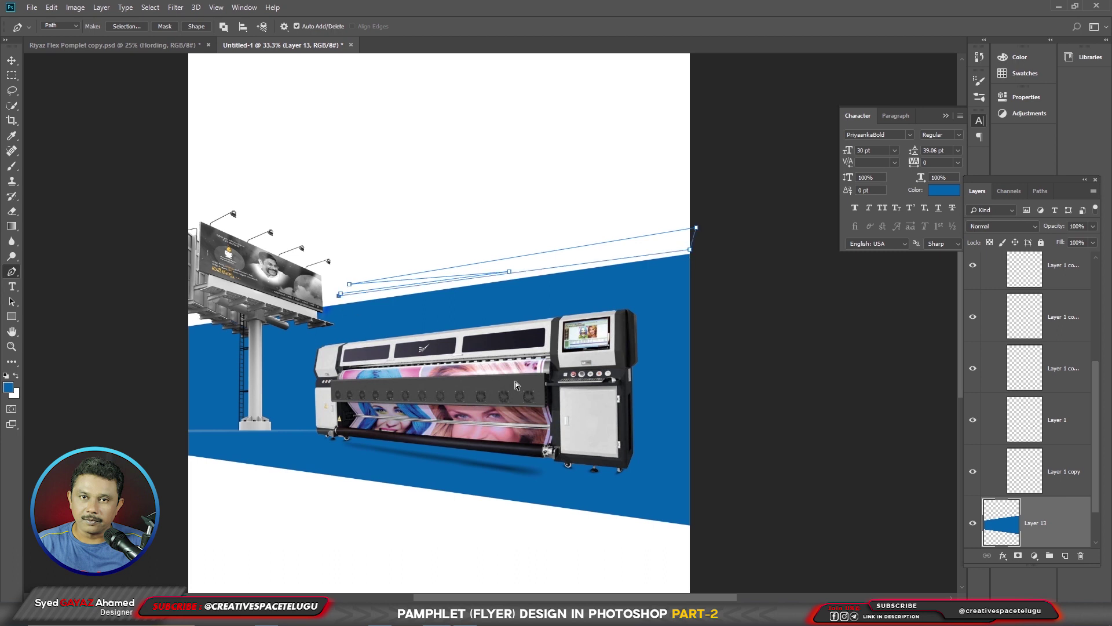
Step: Add a new layer, turn the stripe outline into a selection, fill it with the foreground blue and deselect
key("ctrl+shift+n")
key("Return")
key("ctrl+Return")
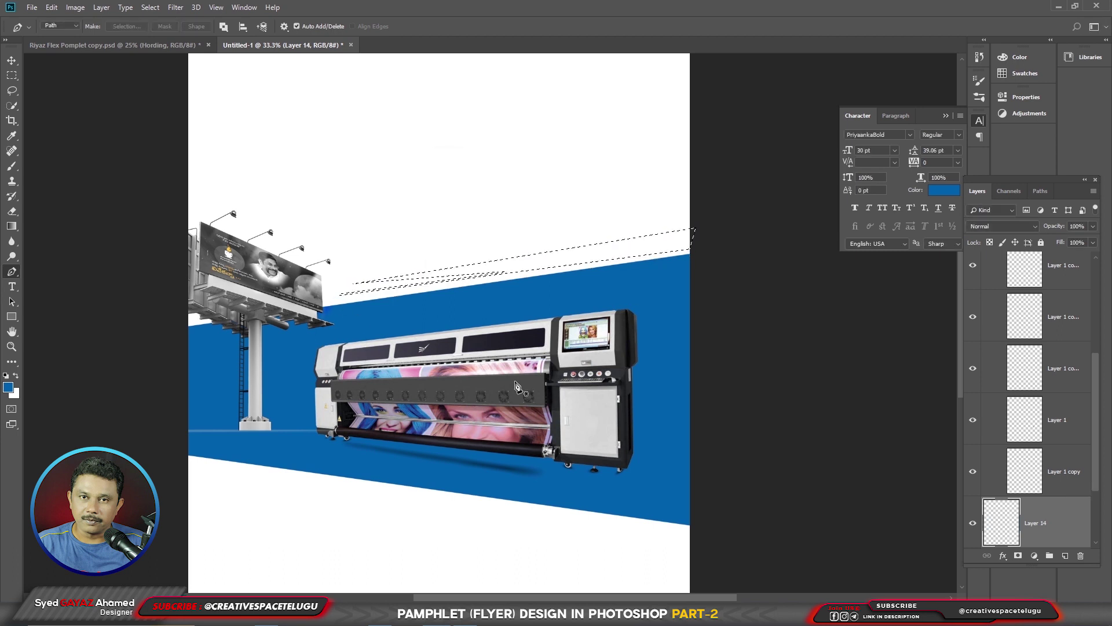
key("alt+BackSpace")
key("ctrl+d")
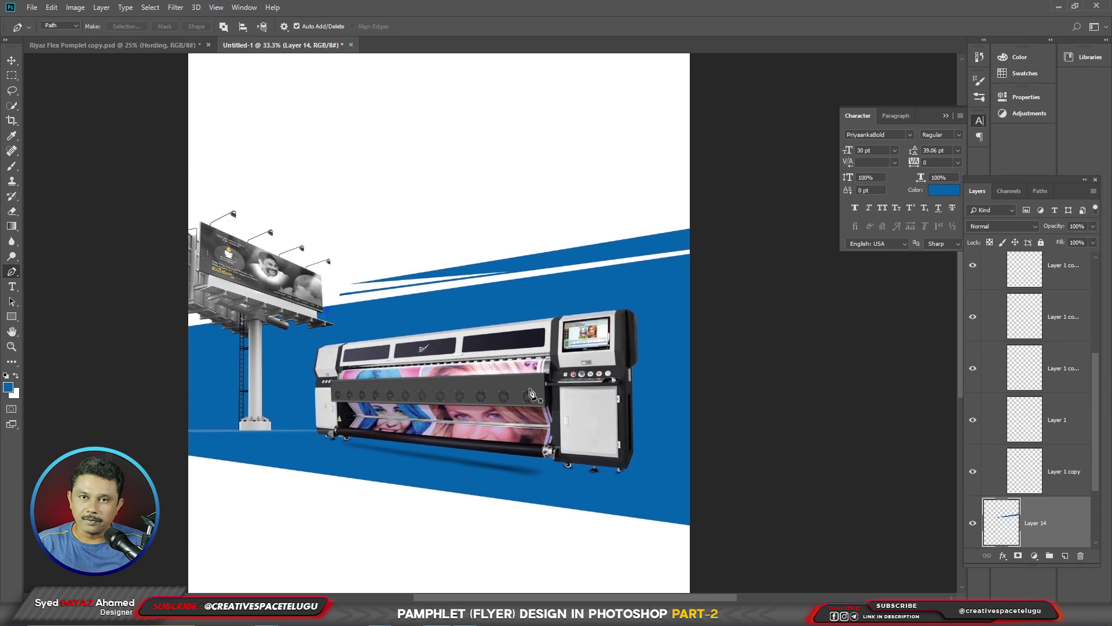
Step: Outline a thin wedge across the right end of the blue stripe, add a new layer and convert the outline to a selection
key("ctrl+plus")
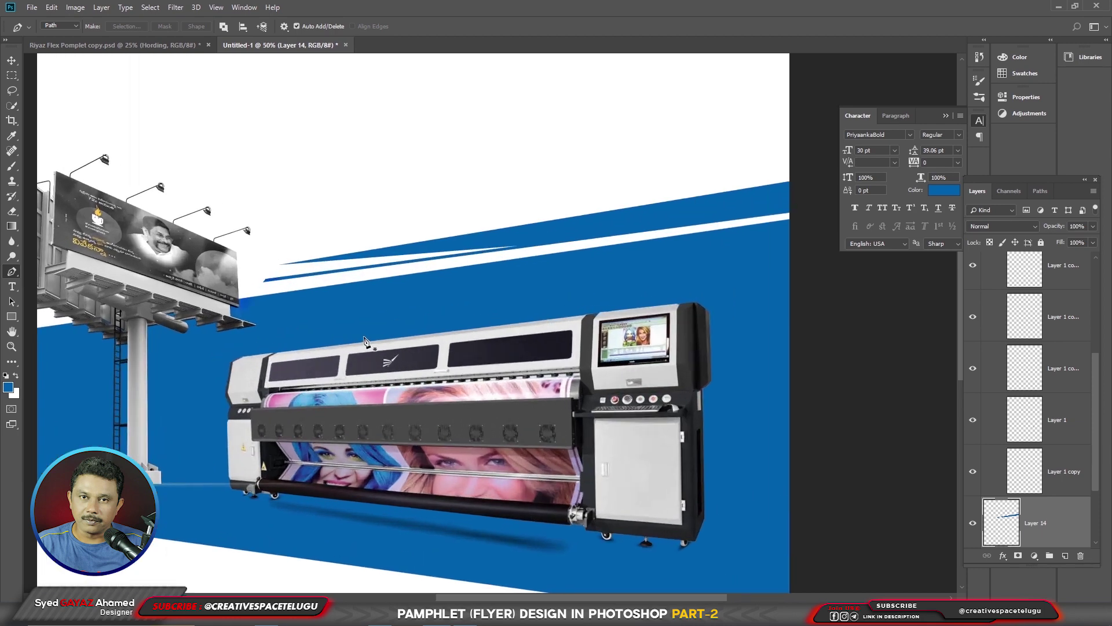
left_click_drag(368, 303, 374, 292)
left_click_drag(727, 168, 636, 232)
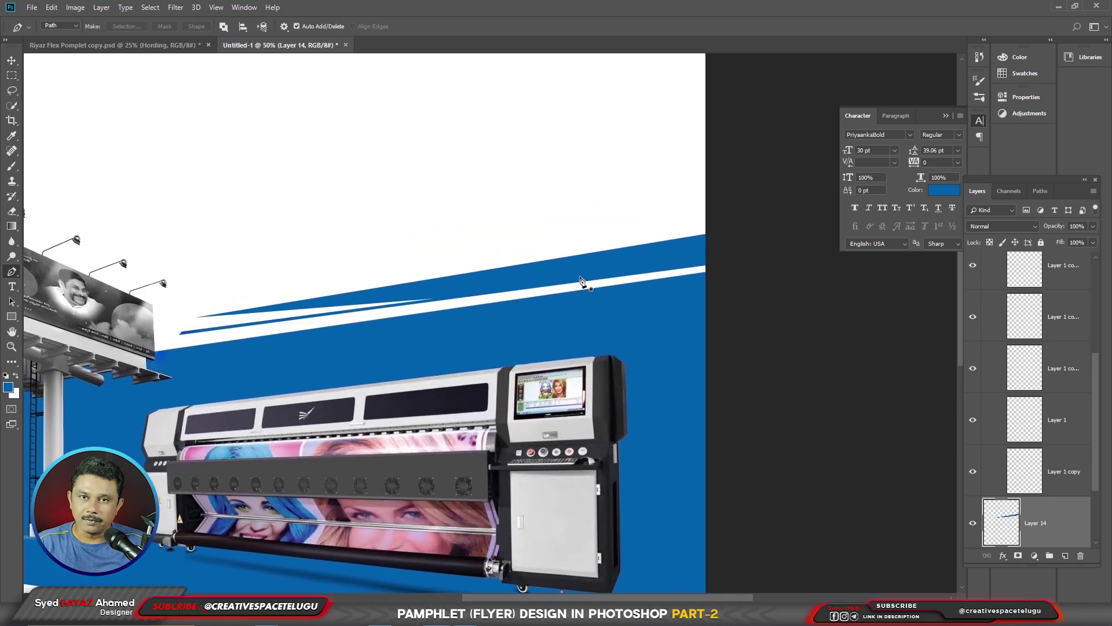
left_click(515, 278)
left_click(787, 234)
left_click(515, 278)
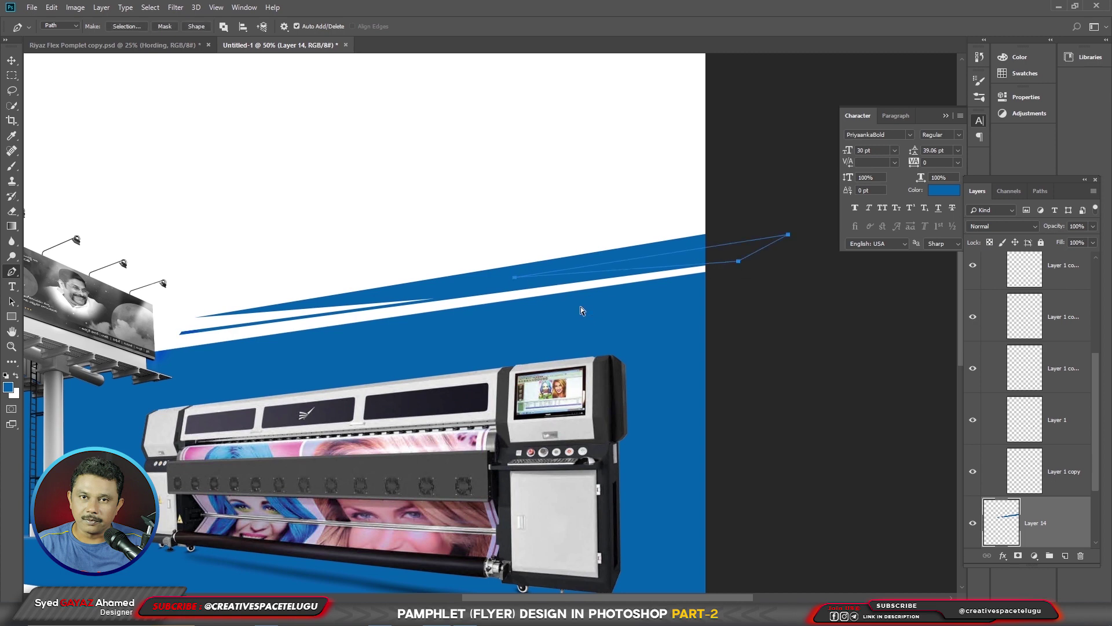
key("ctrl+shift+n")
key("Return")
key("ctrl+Return")
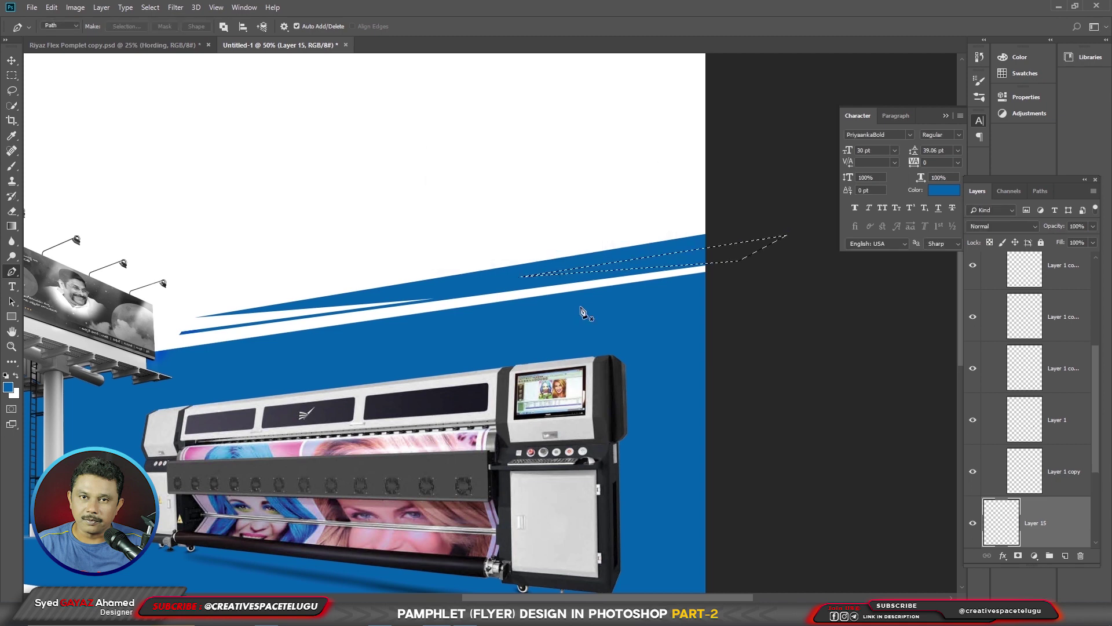
Step: Select Layer 14, delete the selected wedge from its stripe and deselect
key("v")
right_click(471, 280)
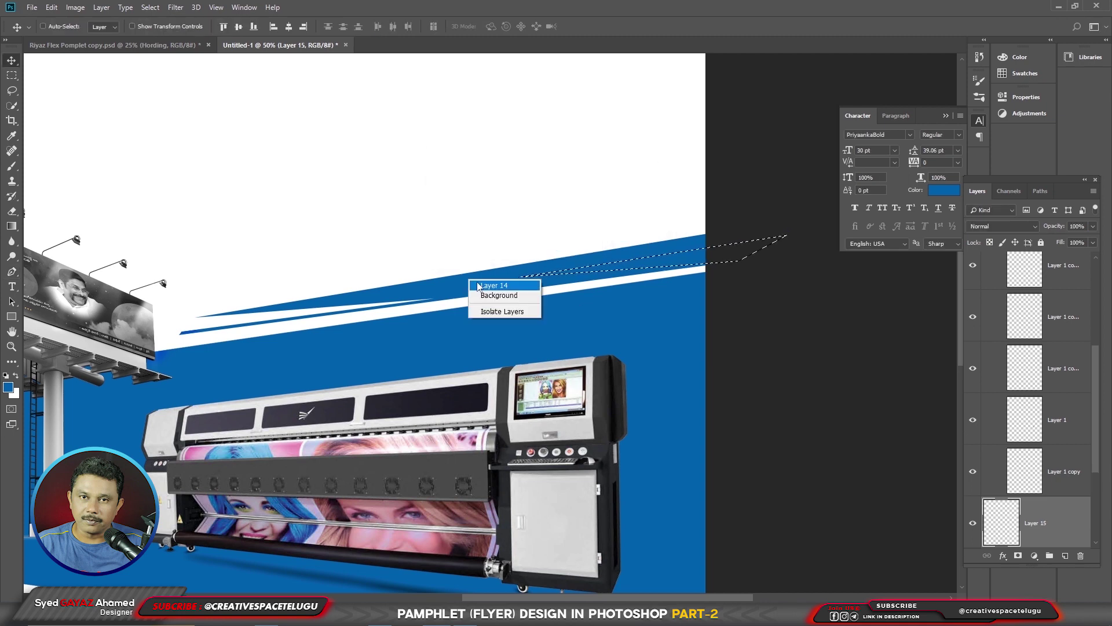
left_click(494, 285)
key("Delete")
key("ctrl+d")
Step: Nudge the cut-out stripes slightly down toward the blue band's upper edge
key("p")
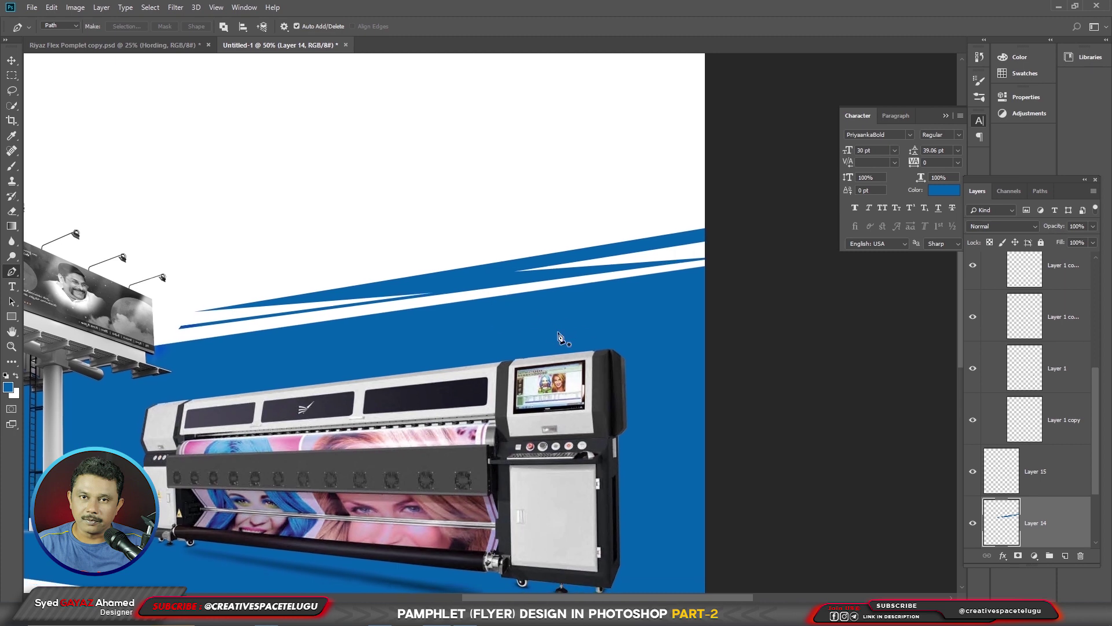
key("v")
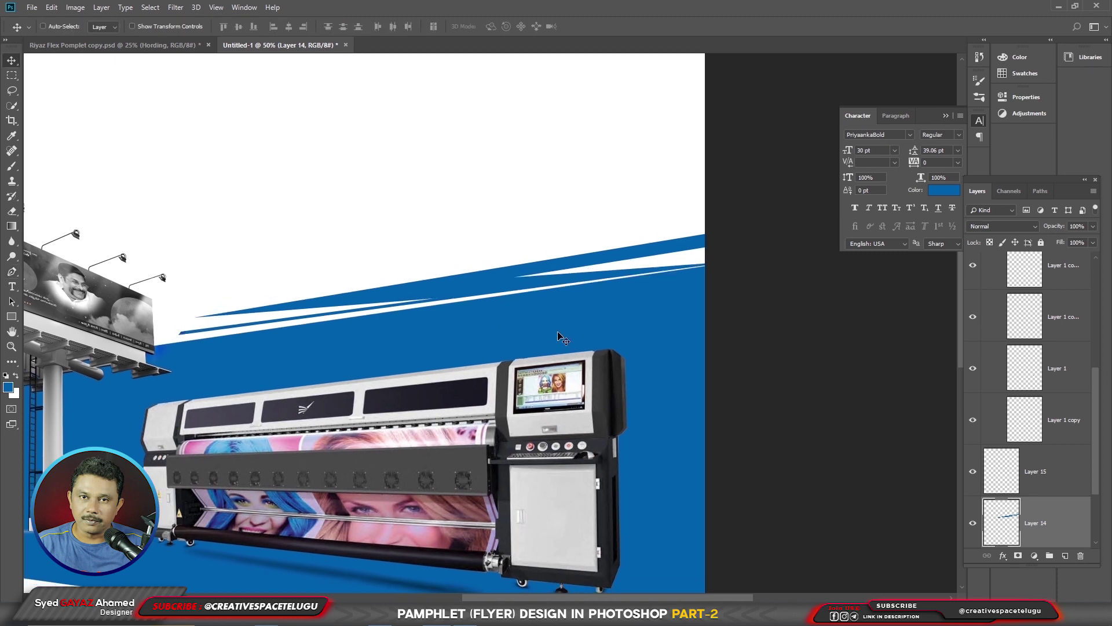
key("shift+Down")
key("Up")
key("Up")
key("Up")
key("Up")
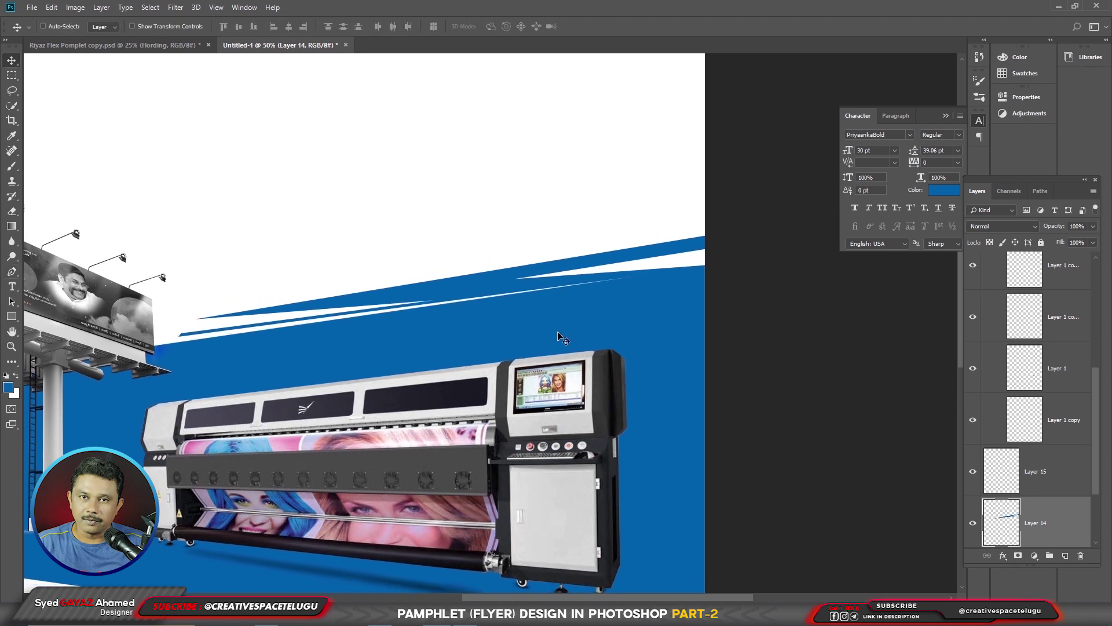
Step: Recolour the stripes yellow with C 0, M 25, Y 100 and nudge them slightly up off the blue band
left_click(8, 388)
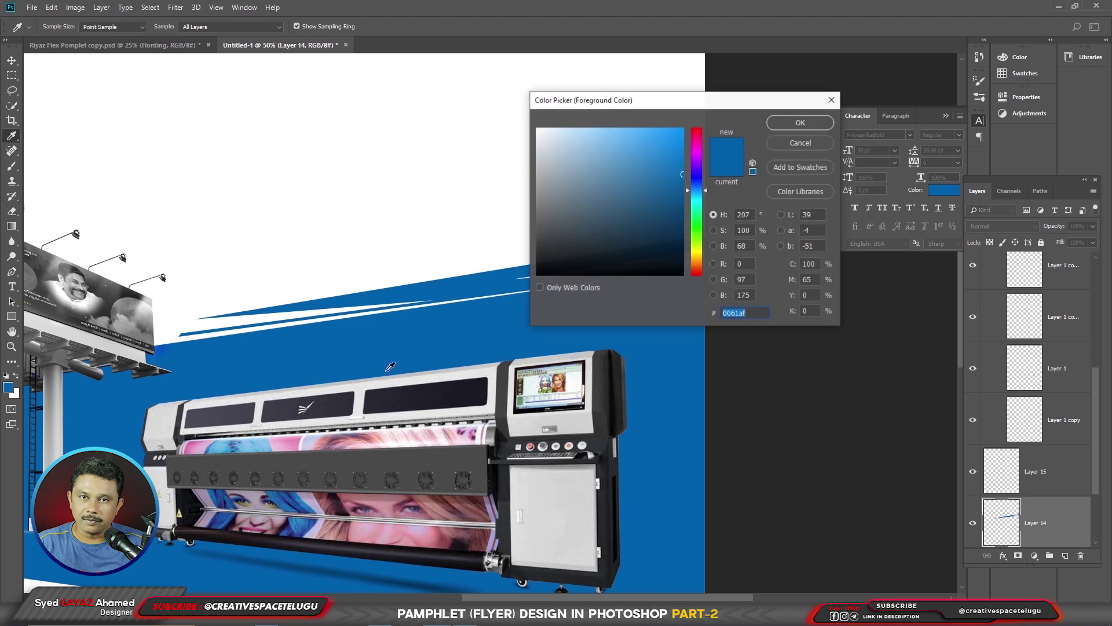
double_click(817, 264)
type("0")
key("Tab")
type("25")
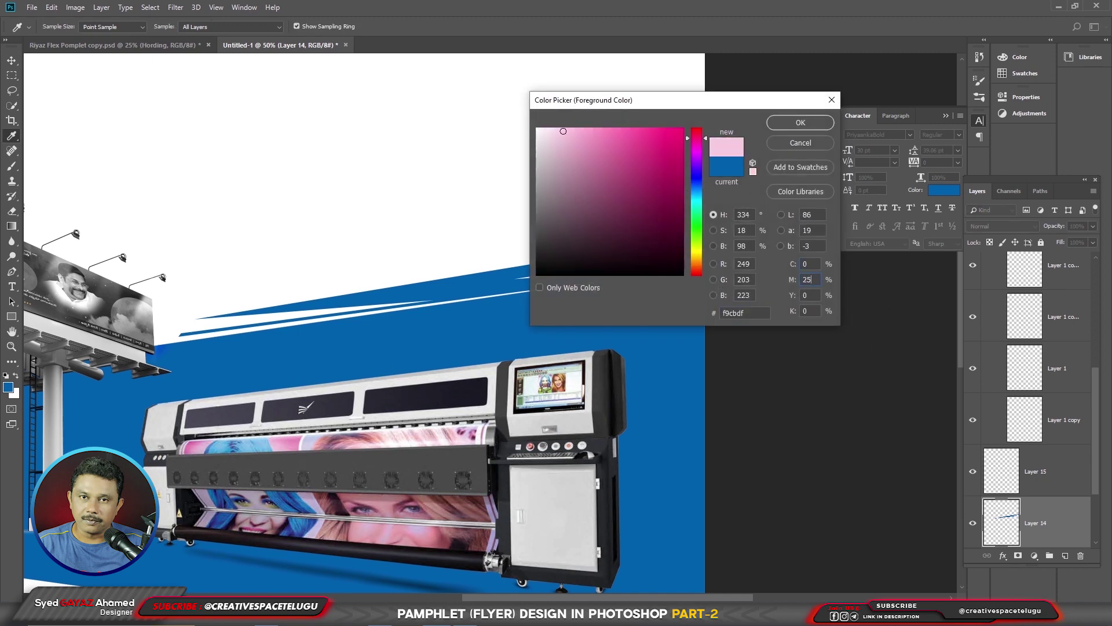
type("100")
key("Return")
key("alt+BackSpace")
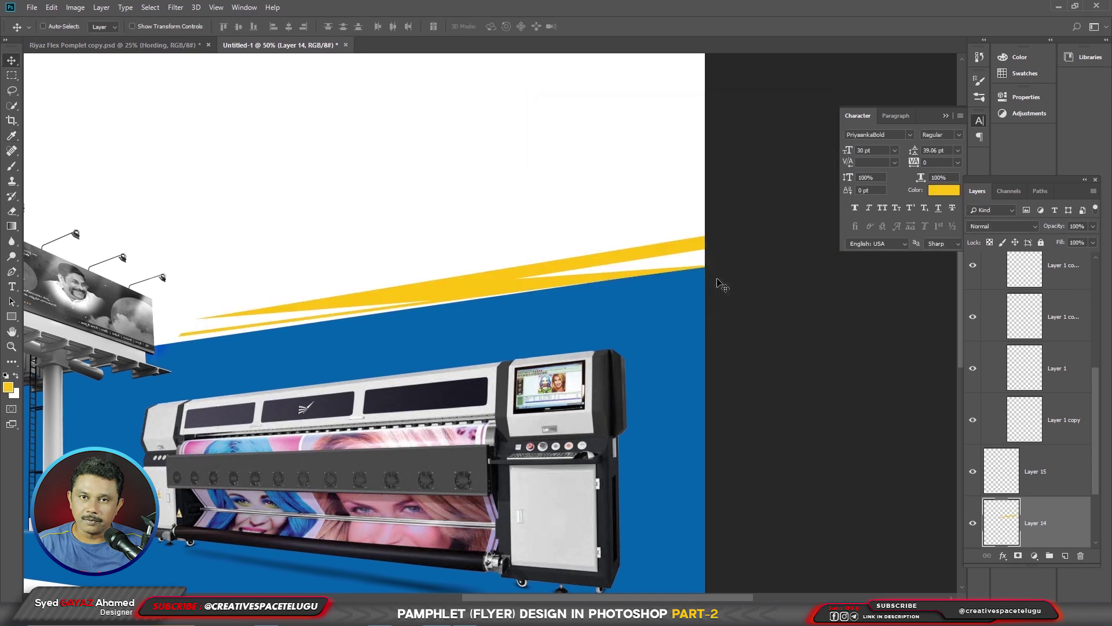
key("shift+Up")
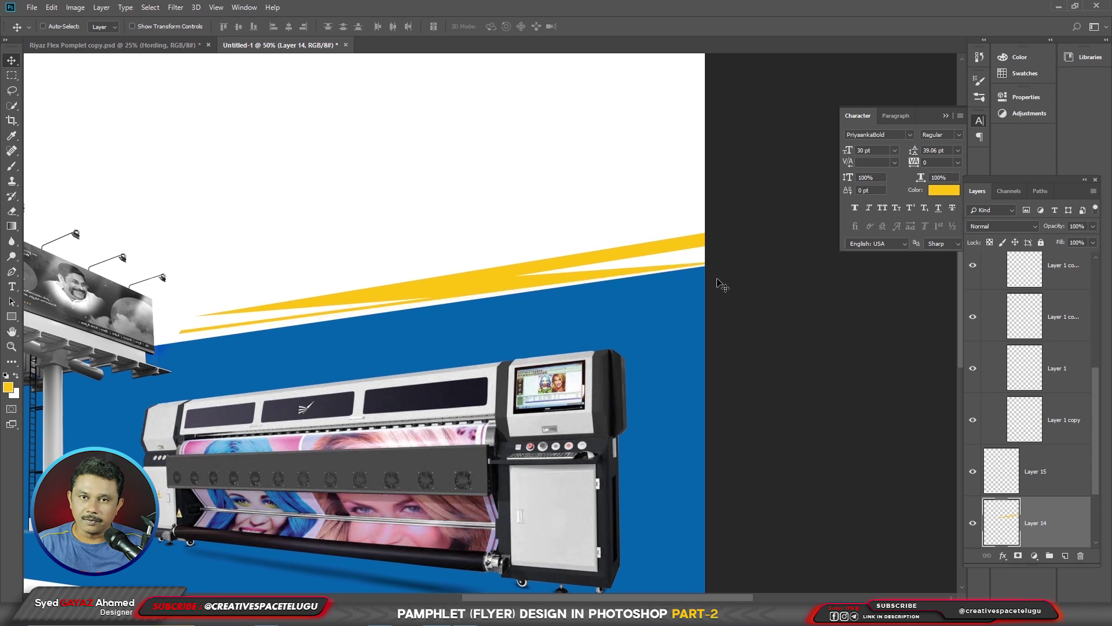
Step: Duplicate the yellow stripes, flip the copy vertically and place it along the blue band's lower edge
key("ctrl+minus")
left_click_drag(549, 305, 558, 278)
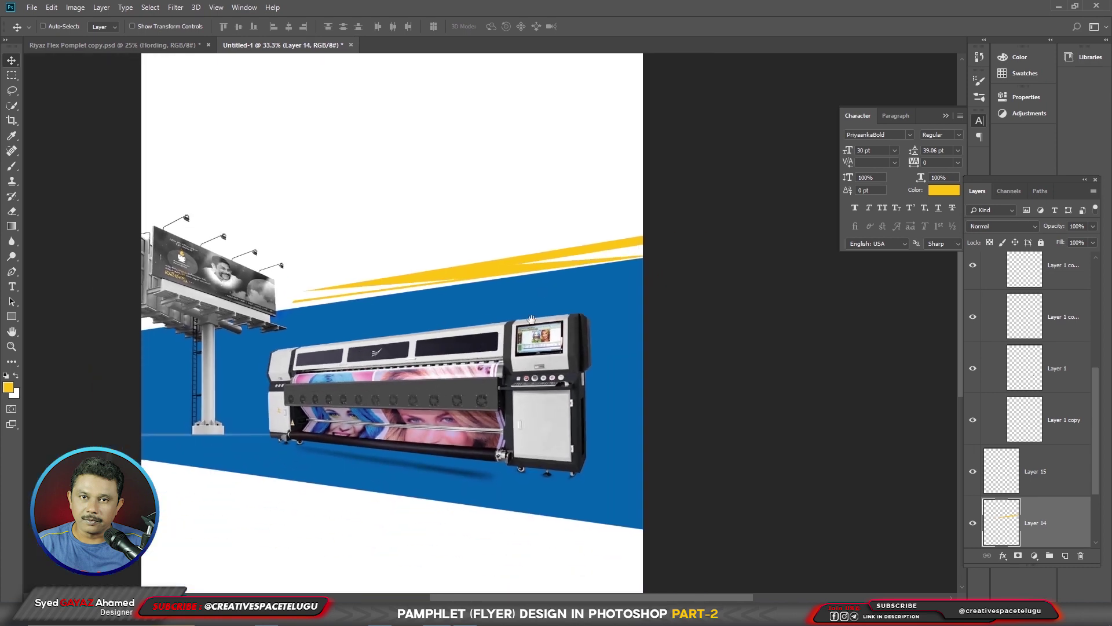
left_click_drag(531, 325, 545, 239)
left_click_drag(520, 172, 552, 383)
key("ctrl+t")
right_click(497, 370)
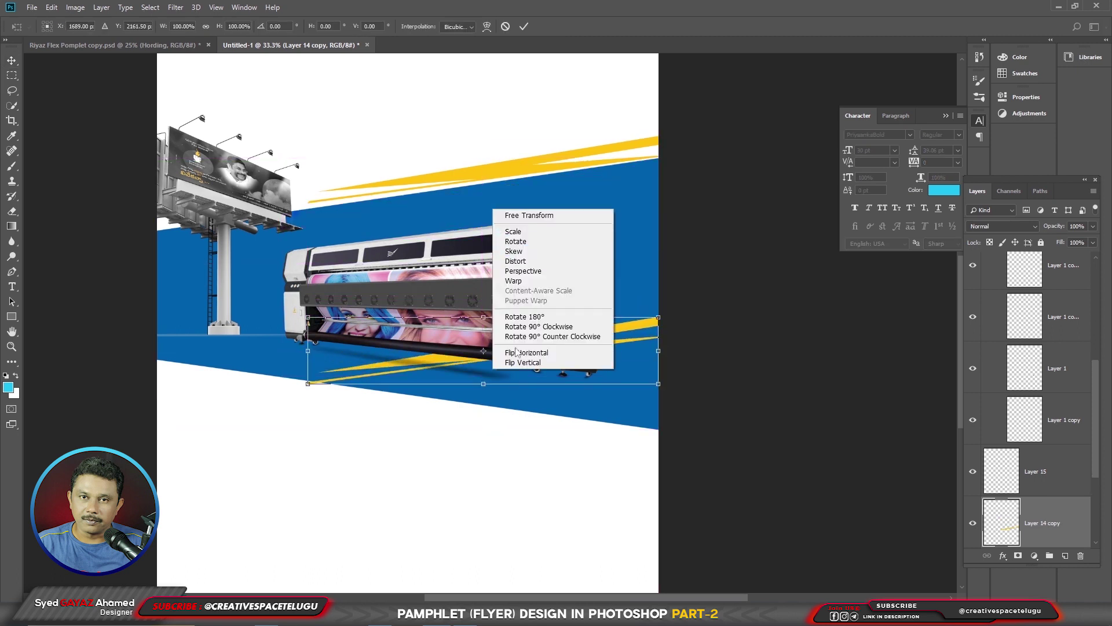
left_click(509, 365)
key("Return")
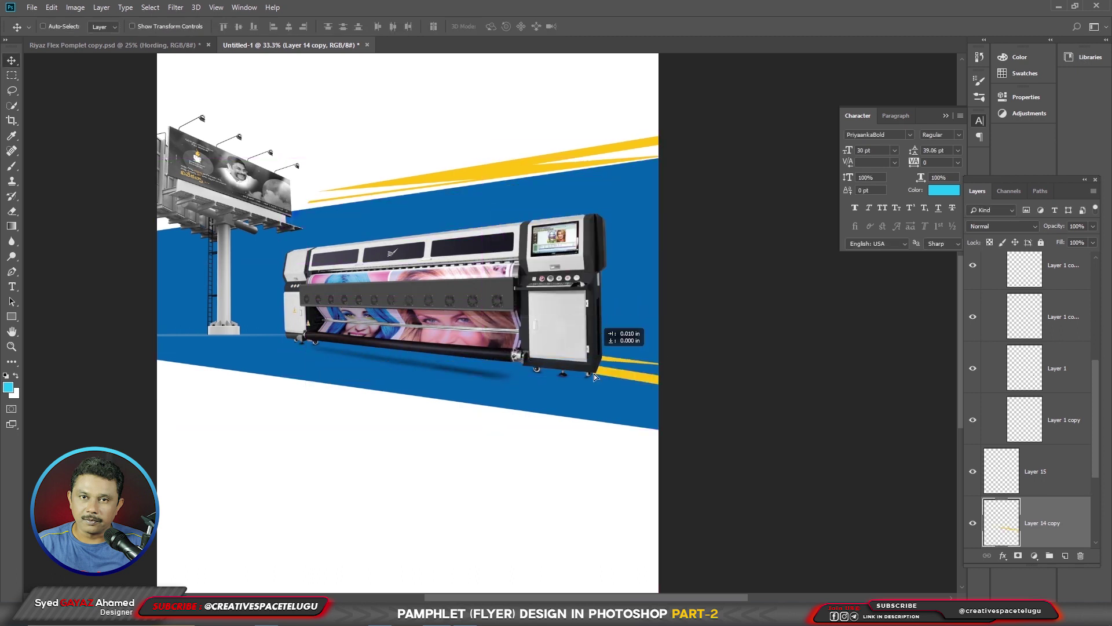
left_click_drag(596, 349, 594, 394)
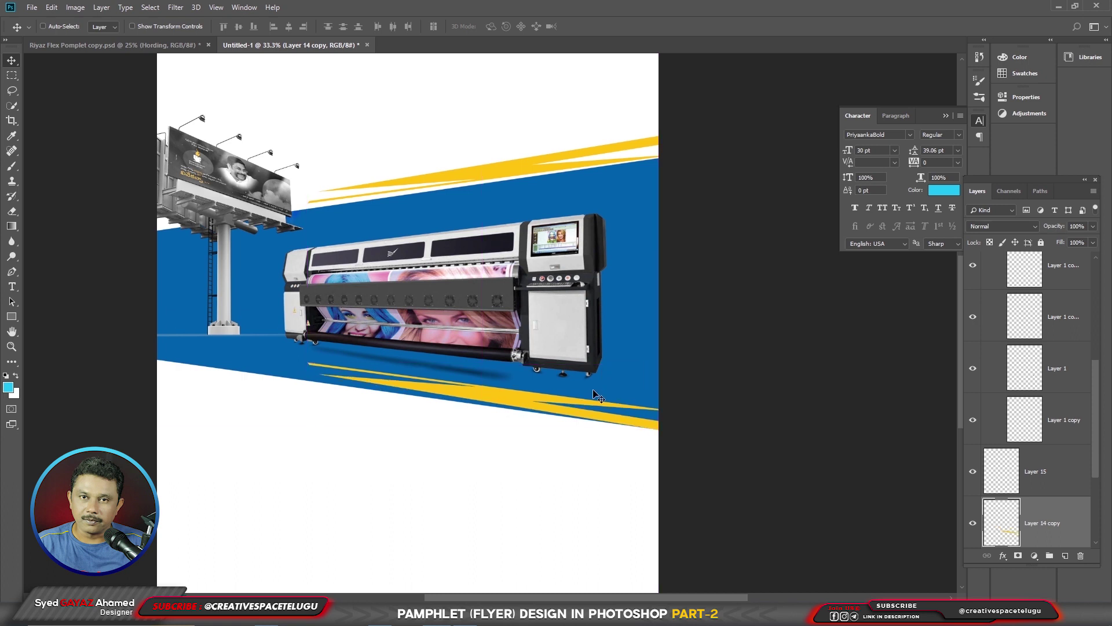
Step: Recolour the flipped stripe copy light cyan and lower its layer opacity to 34%
key("shift+alt+BackSpace")
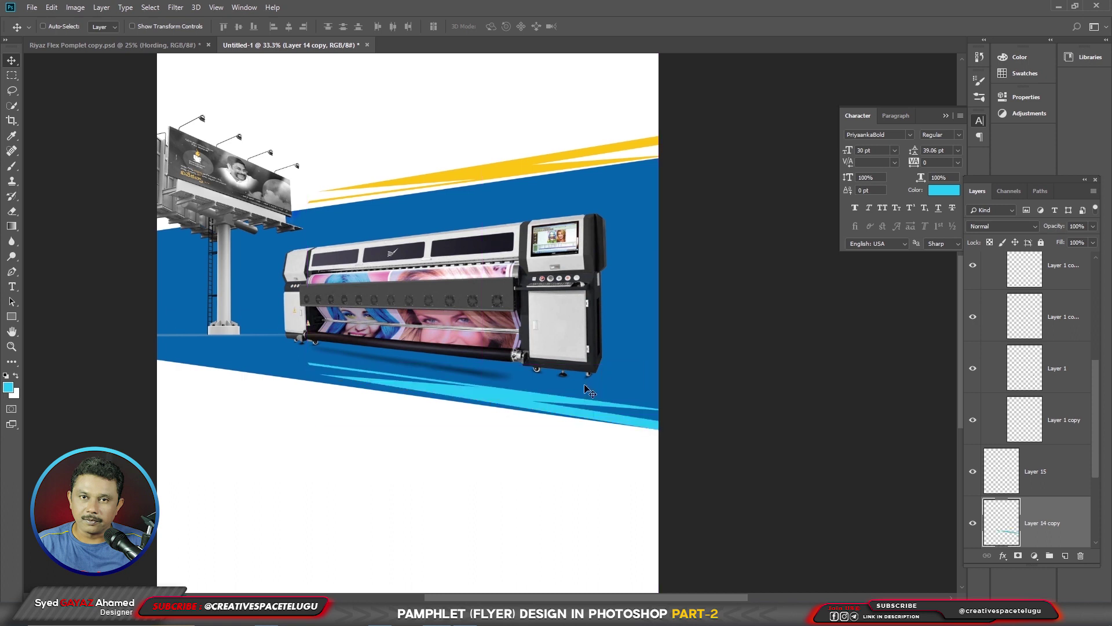
key("3")
key("4")
Step: Stretch the lower stripes leftward past the canvas edge to about 154% width and skew them vertically about 3.9° to follow the band
key("ctrl+t")
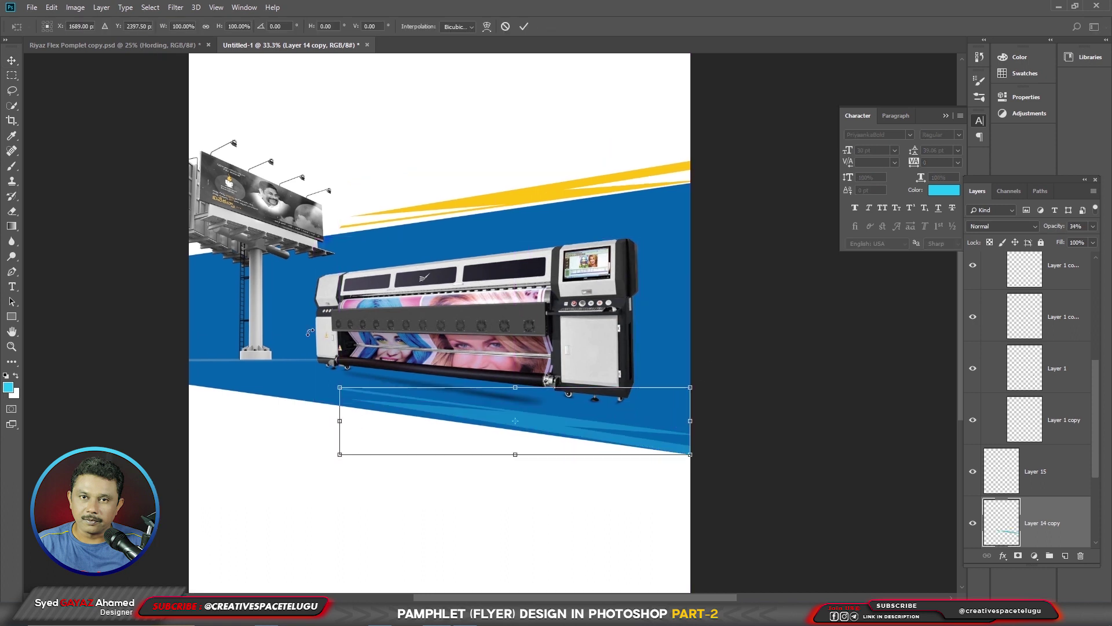
left_click_drag(321, 422, 151, 387)
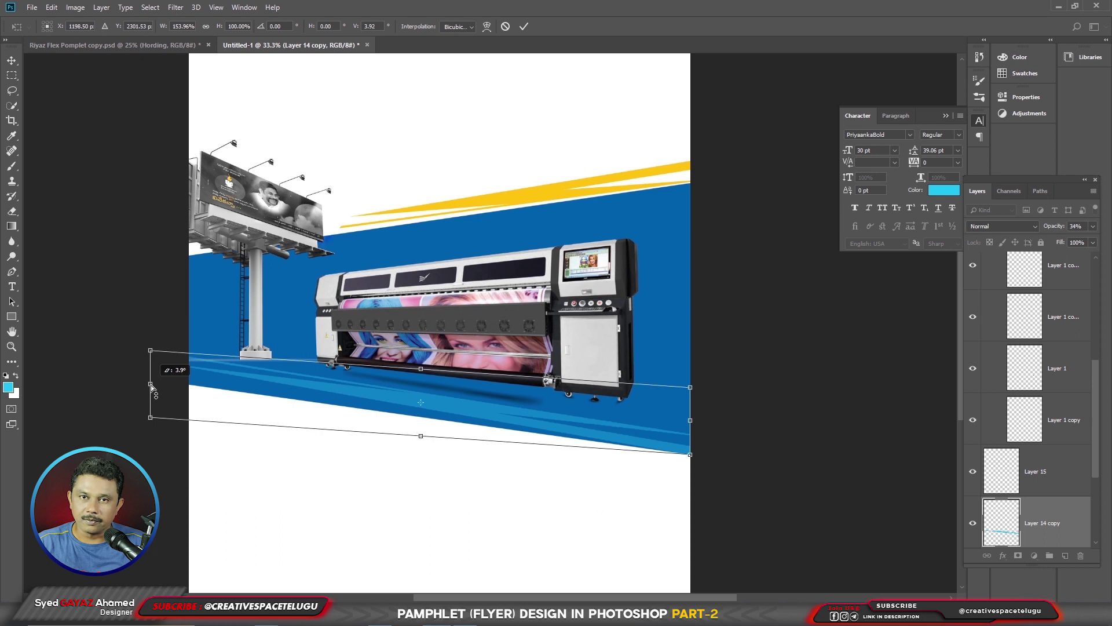
key("Return")
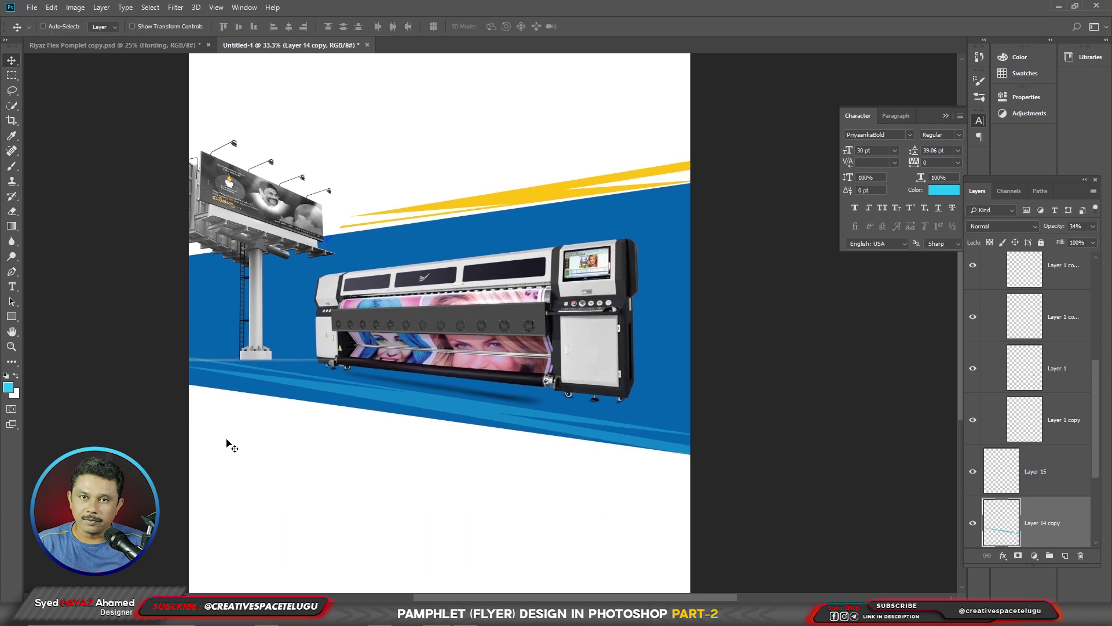
Step: Lower the stripe copy's opacity to 10% and narrow it from its left side to about 96% width
key("1")
key("ctrl+t")
left_click_drag(151, 402, 173, 414)
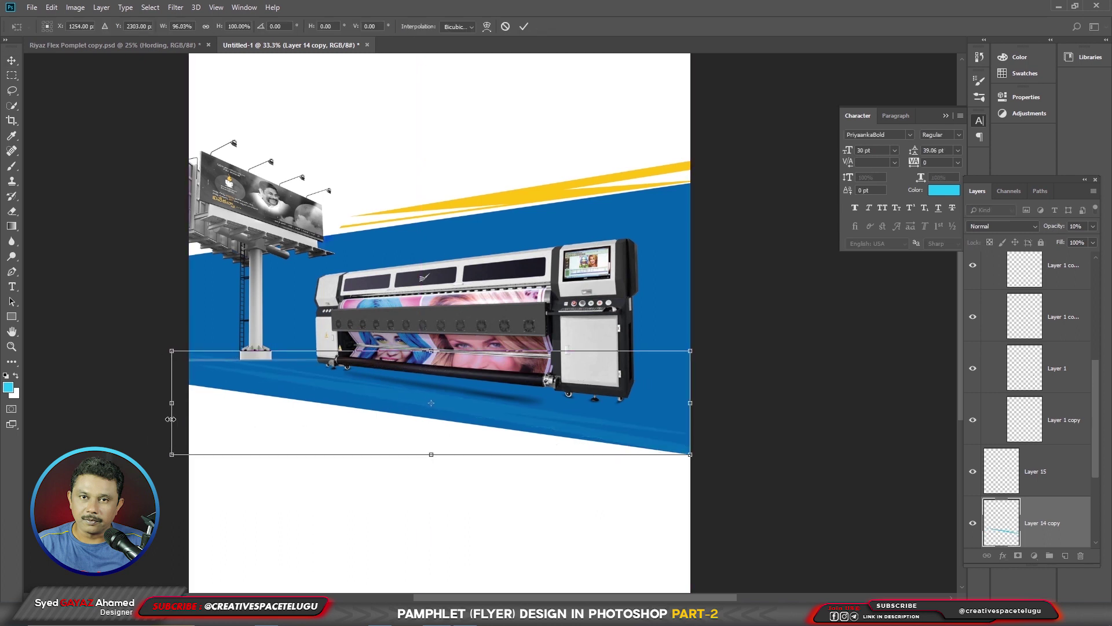
key("Return")
Step: Fill the lower stripes with a darker shade of the band's blue, #035190, and set their layer opacity to 77%
left_click_drag(539, 331, 545, 360)
left_click(7, 383)
left_click(292, 326)
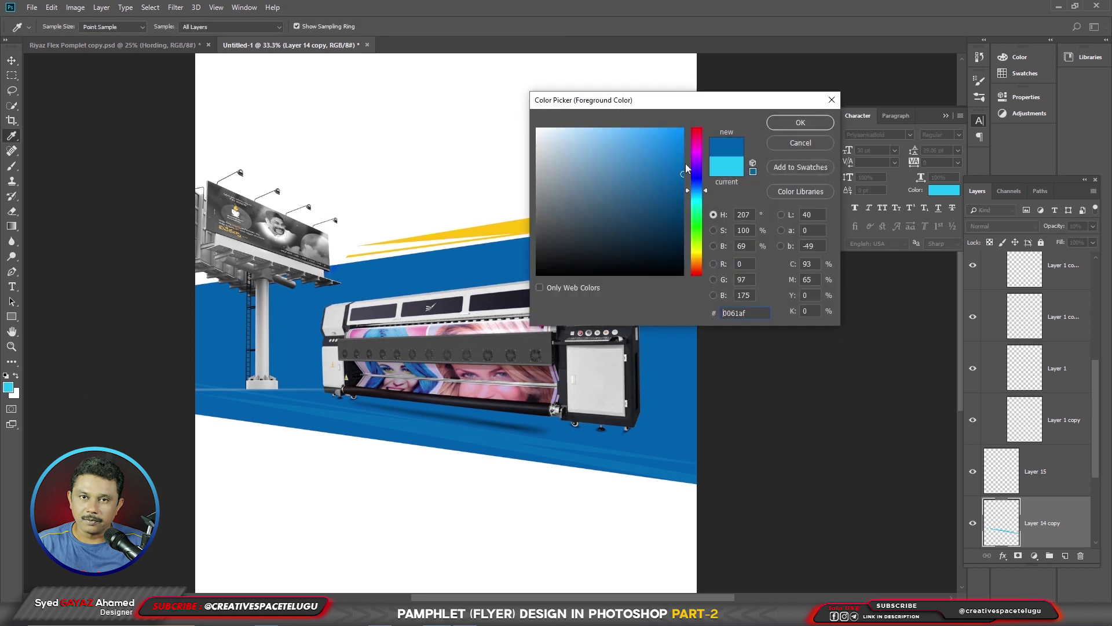
left_click(680, 191)
left_click(810, 121)
key("alt+BackSpace")
key("4")
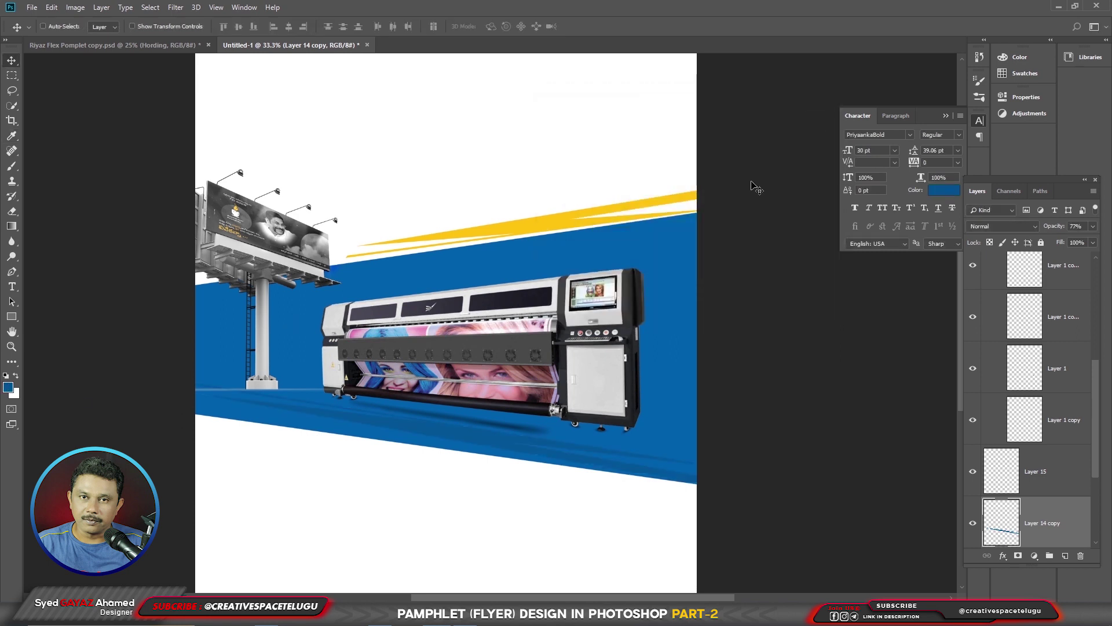
Step: On a new layer, paint soft dark-blue dabs behind the printer's left part and right side, enlarging the brush to 1200 px
left_click_drag(560, 313, 570, 310)
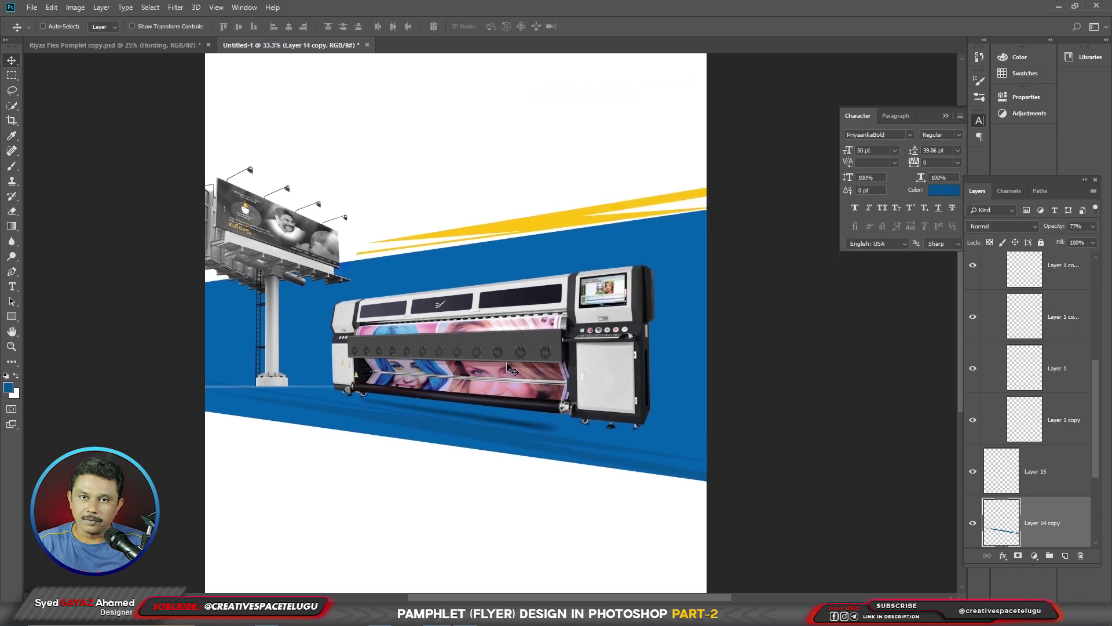
key("b")
key("ctrl+shift+alt+n")
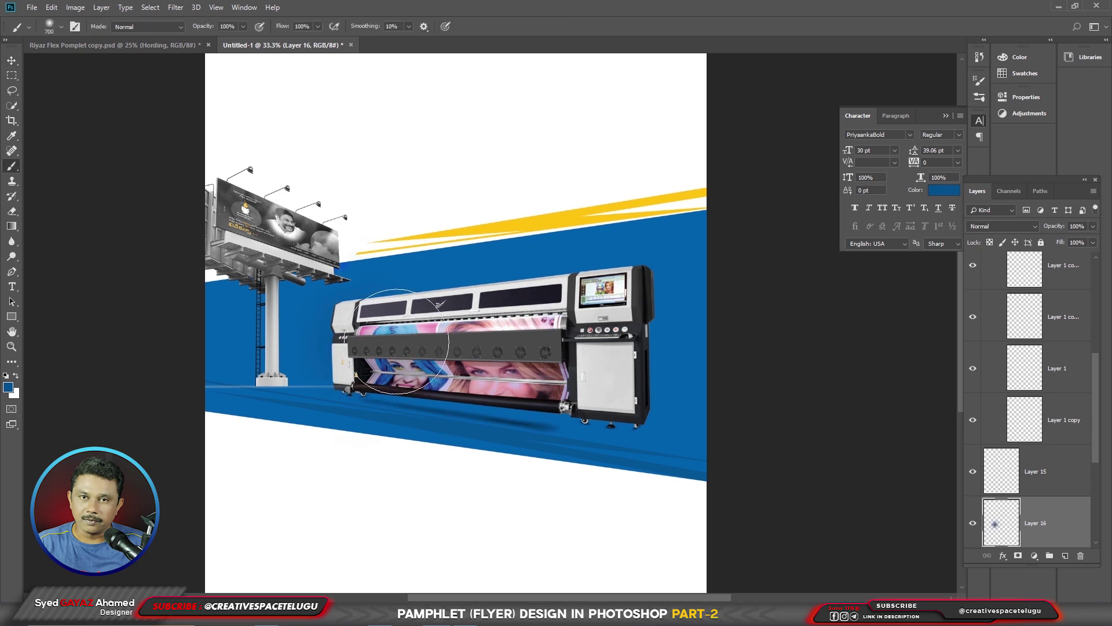
key("bracketright")
key("bracketright")
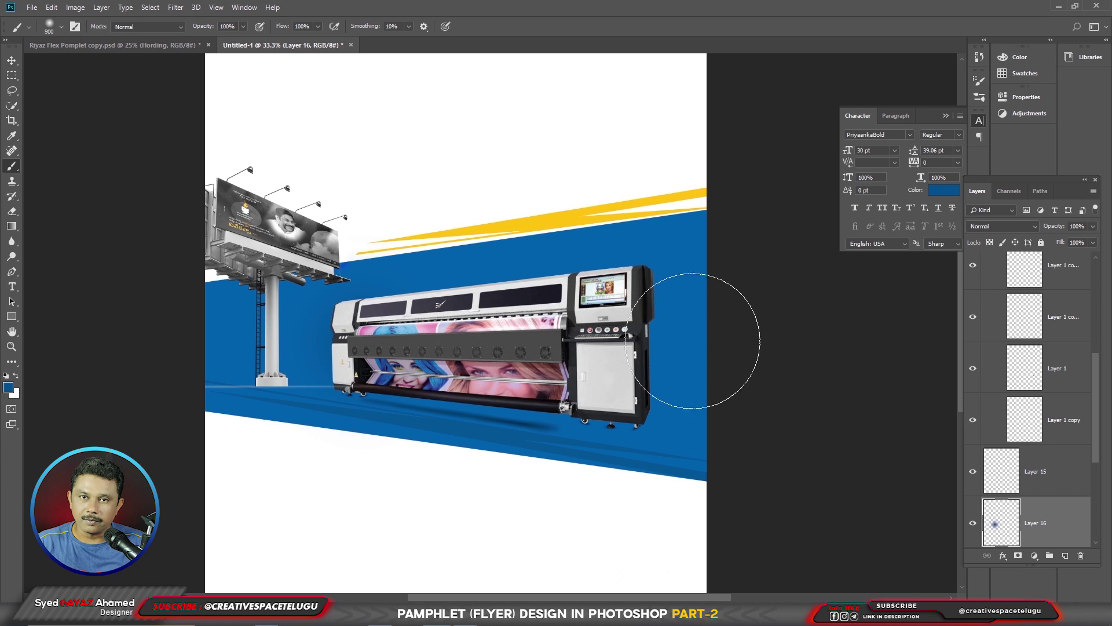
key("bracketright")
key("bracketright")
key("bracketright")
left_click(692, 341)
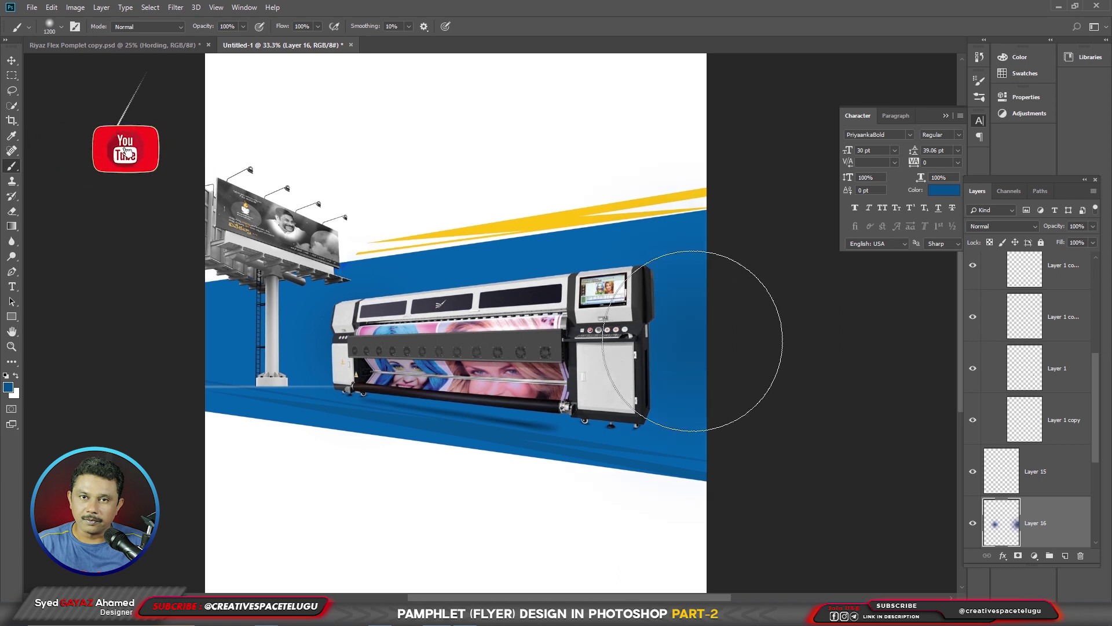
Step: Recolour the soft dabs behind the printer light blue (C 60, M 0, Y 0) and set their layer opacity to 40%
left_click(8, 387)
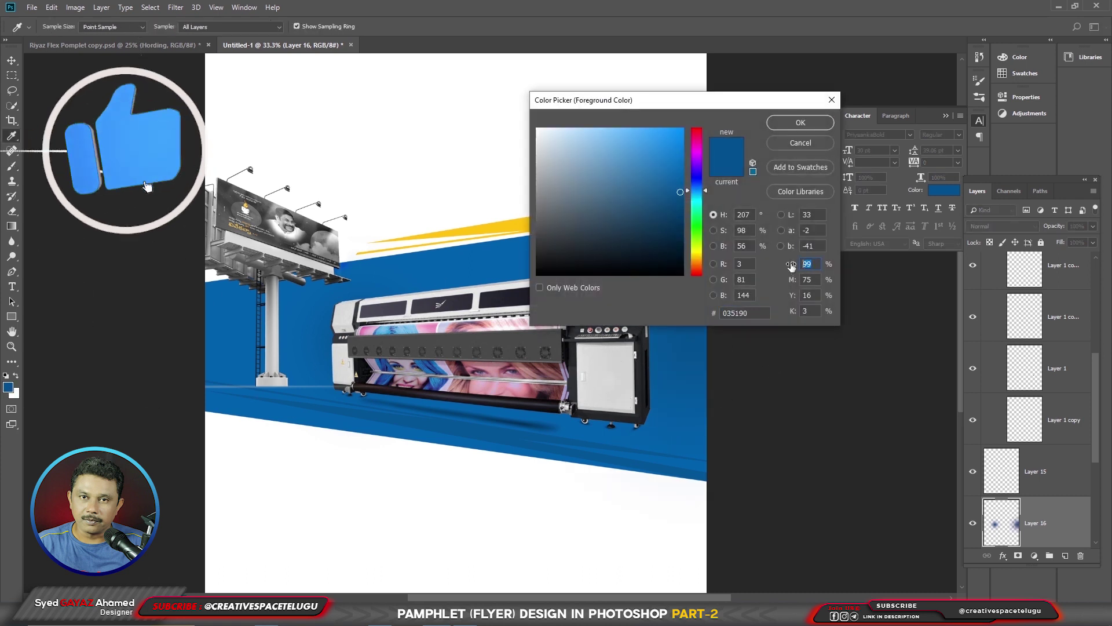
type("60")
key("Tab")
type("0")
key("Tab")
type("0")
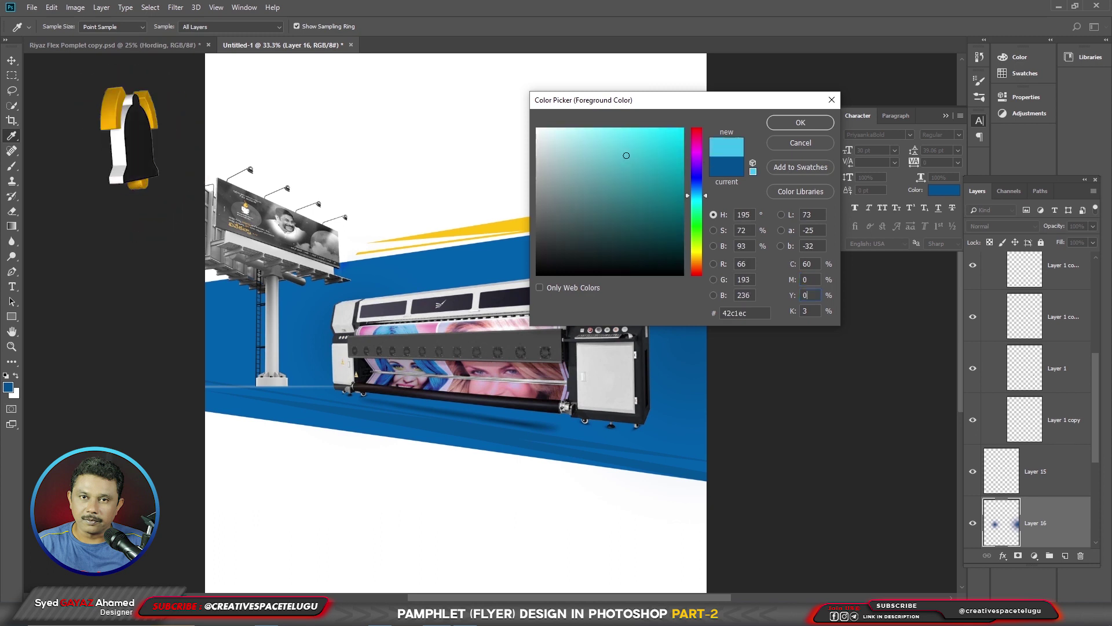
key("Return")
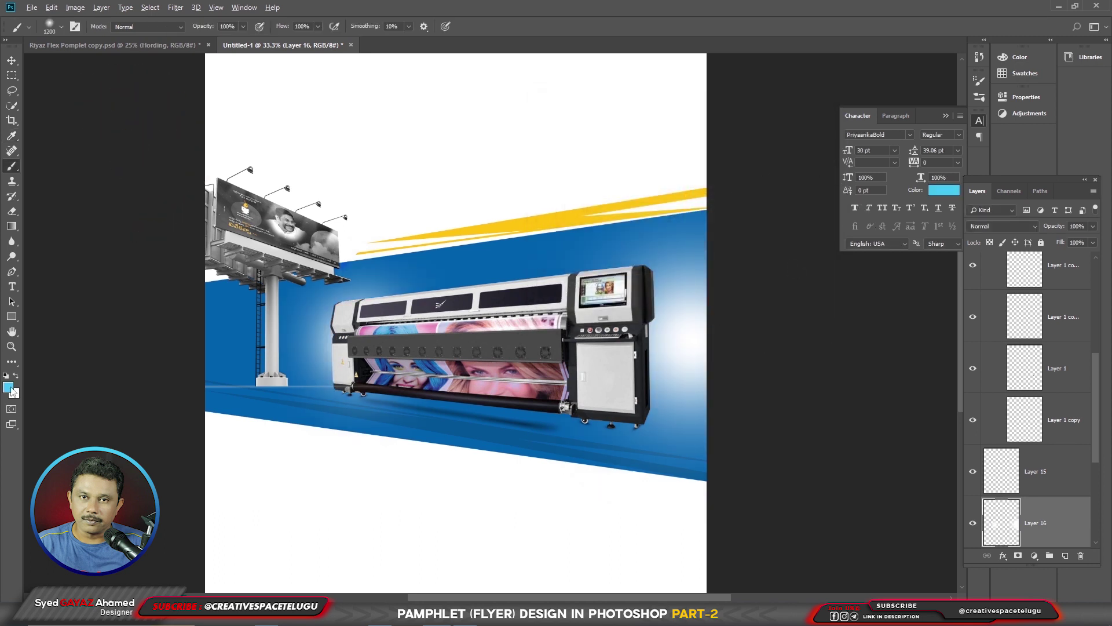
key("alt+shift+BackSpace")
key("v")
key("4")
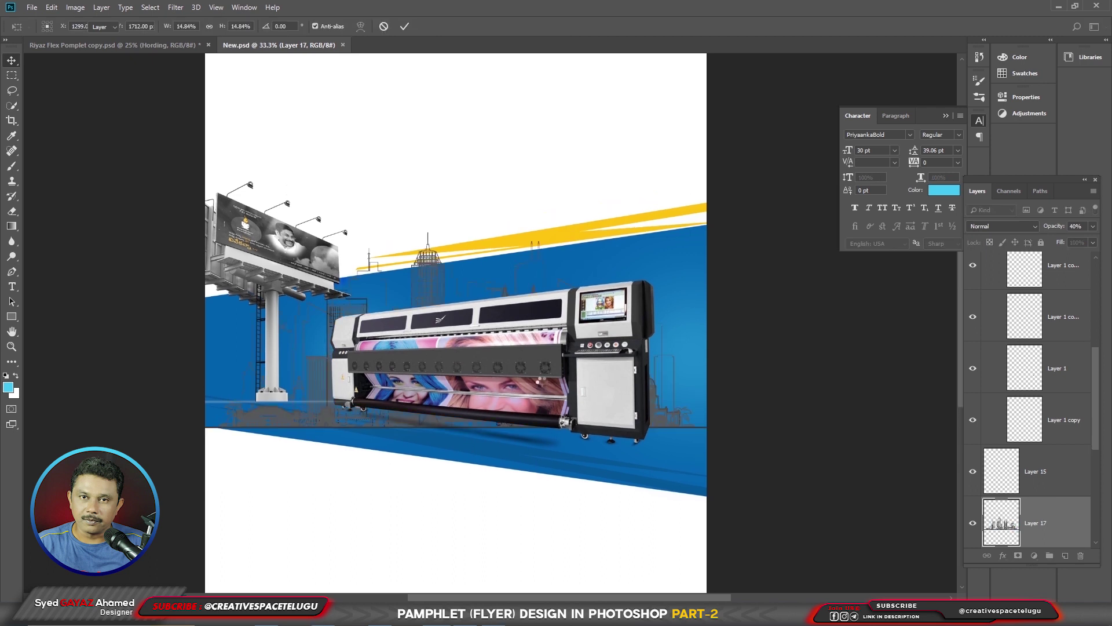
Step: Place the city line art behind the printer at 14.84% scale, inverted to white, and convert it to a smart object
key("Return")
key("ctrl+i")
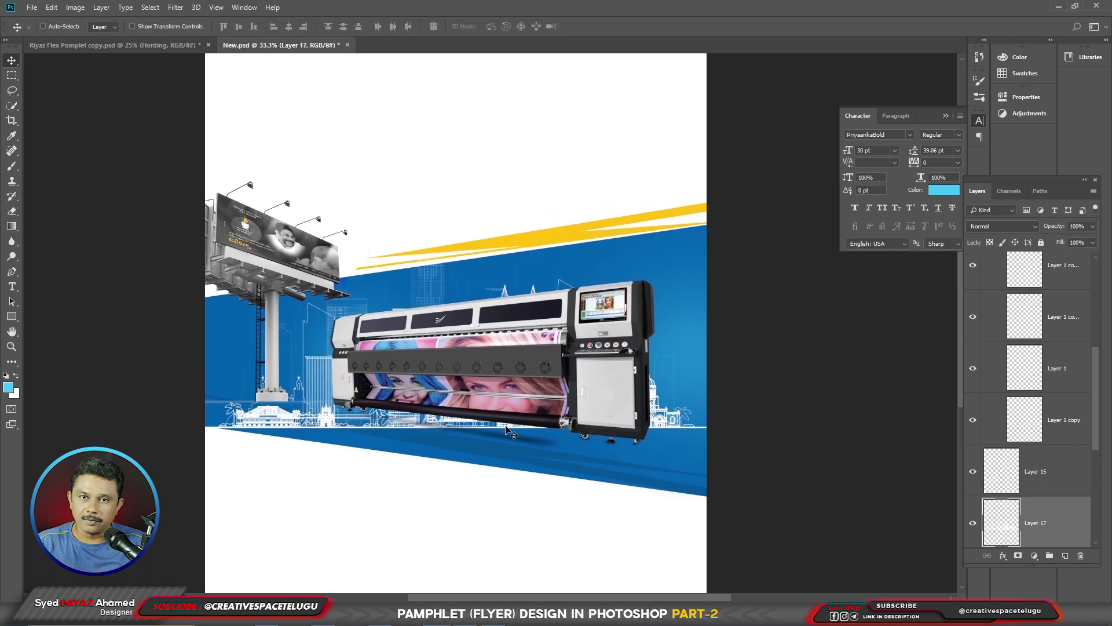
left_click_drag(510, 432, 524, 413)
right_click(1052, 524)
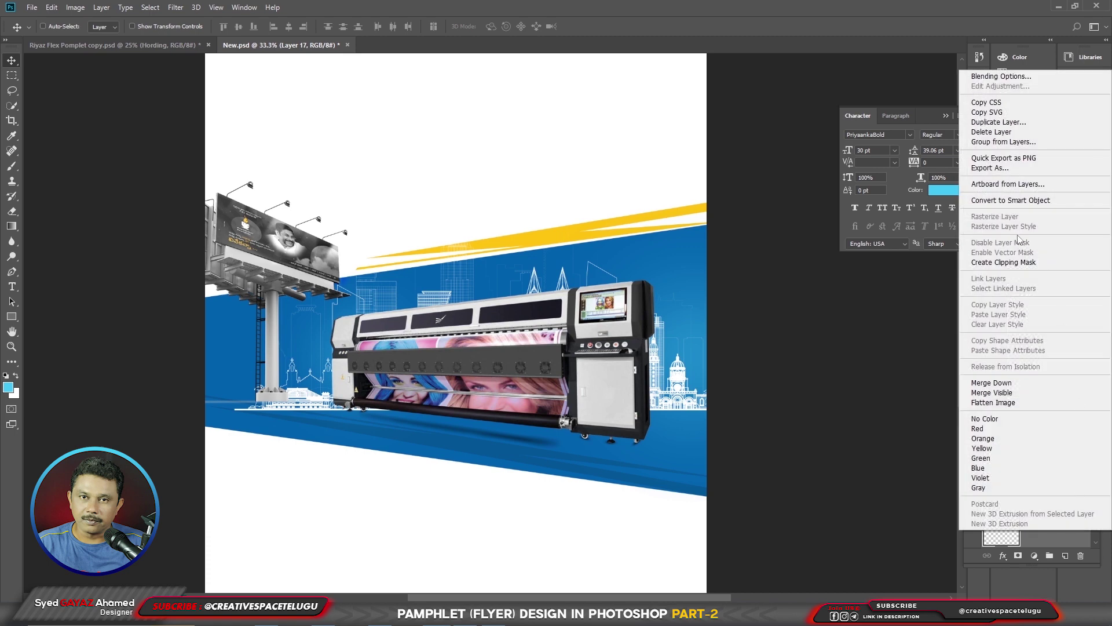
left_click(1014, 200)
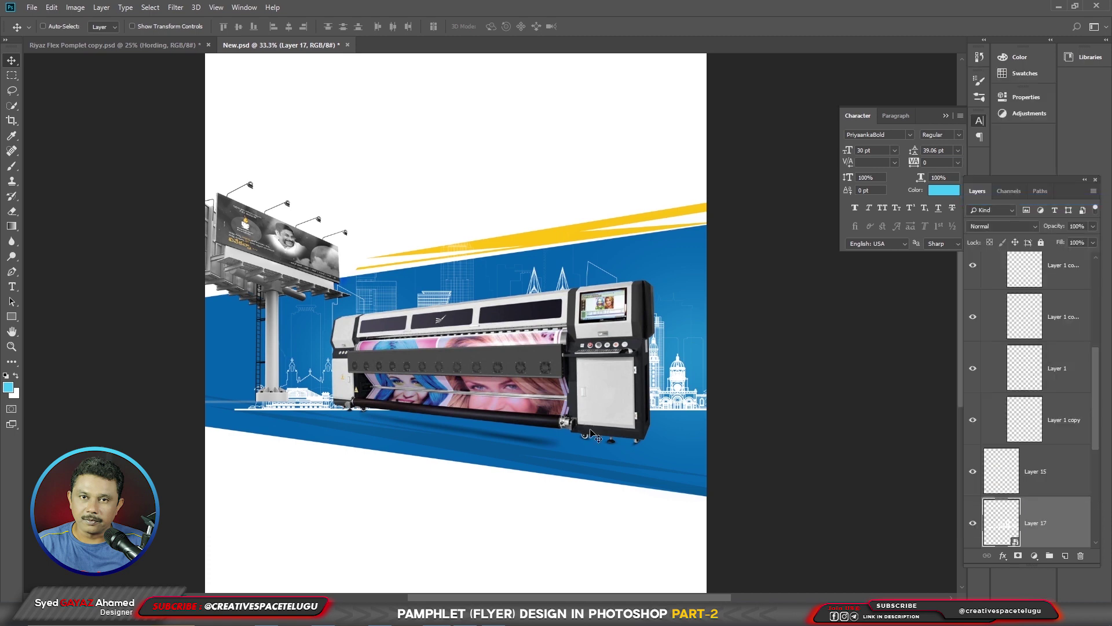
Step: Distort the city line art to follow the band's slanted perspective, spreading it across the full page width behind the printer
key("ctrl+t")
left_click_drag(235, 410, 241, 378)
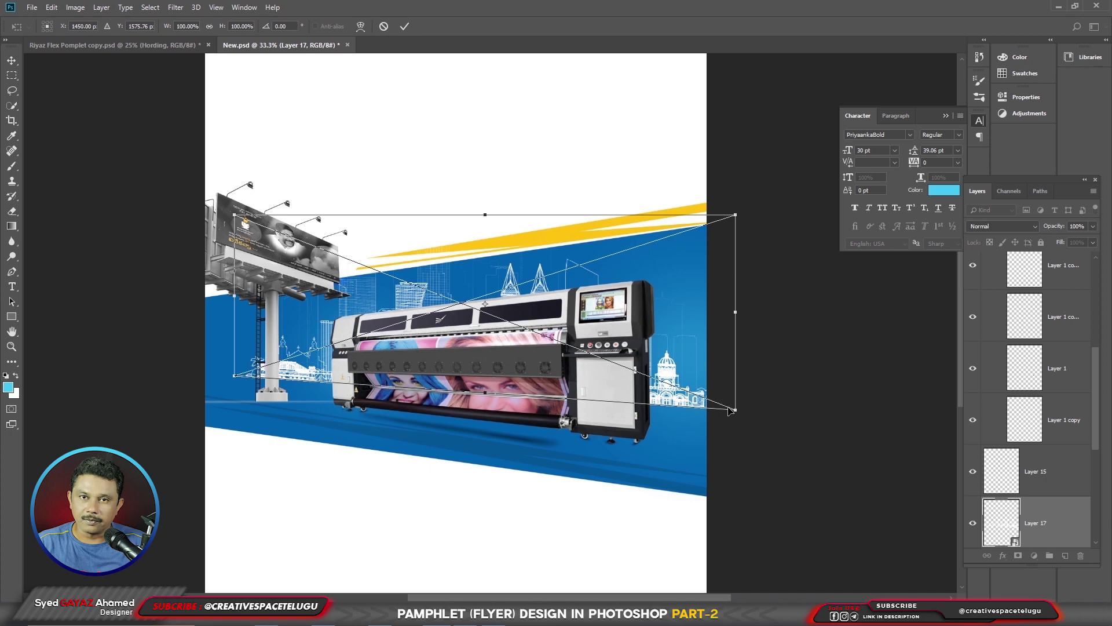
left_click_drag(735, 413, 735, 420)
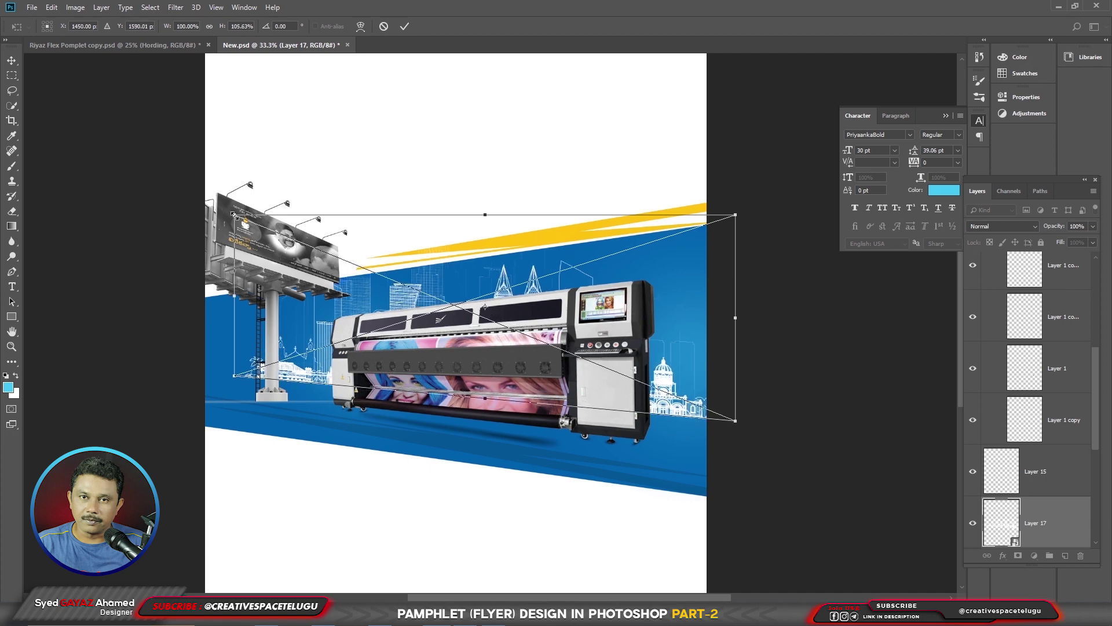
left_click_drag(537, 312, 492, 324)
left_click_drag(690, 223, 778, 195)
key("Return")
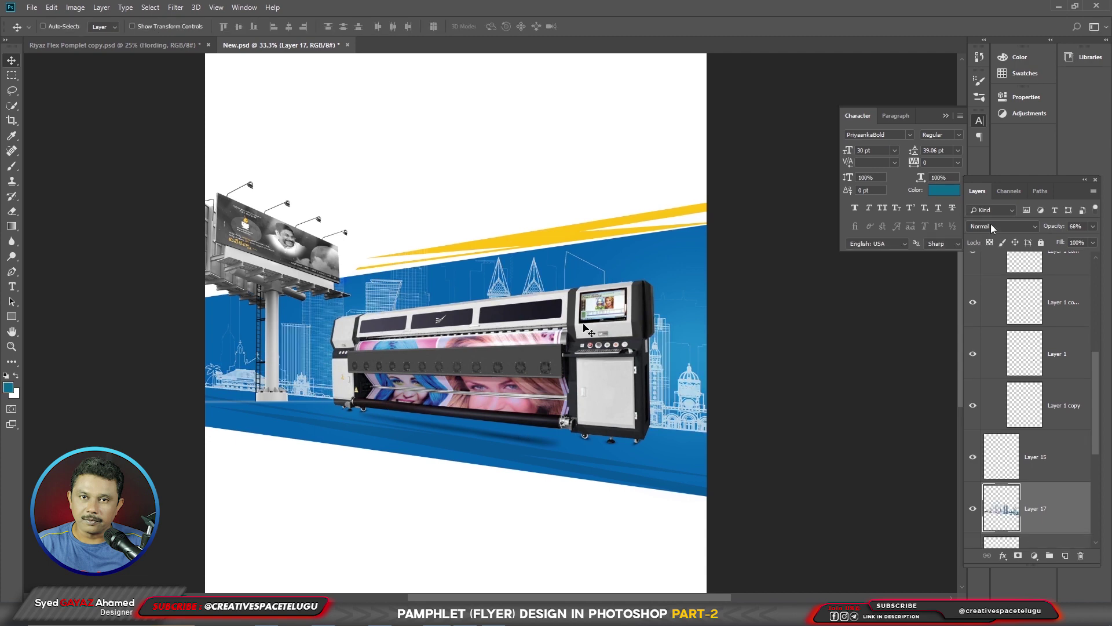
Step: Set the city line art layer to Multiply blending at 50% opacity
left_click(990, 226)
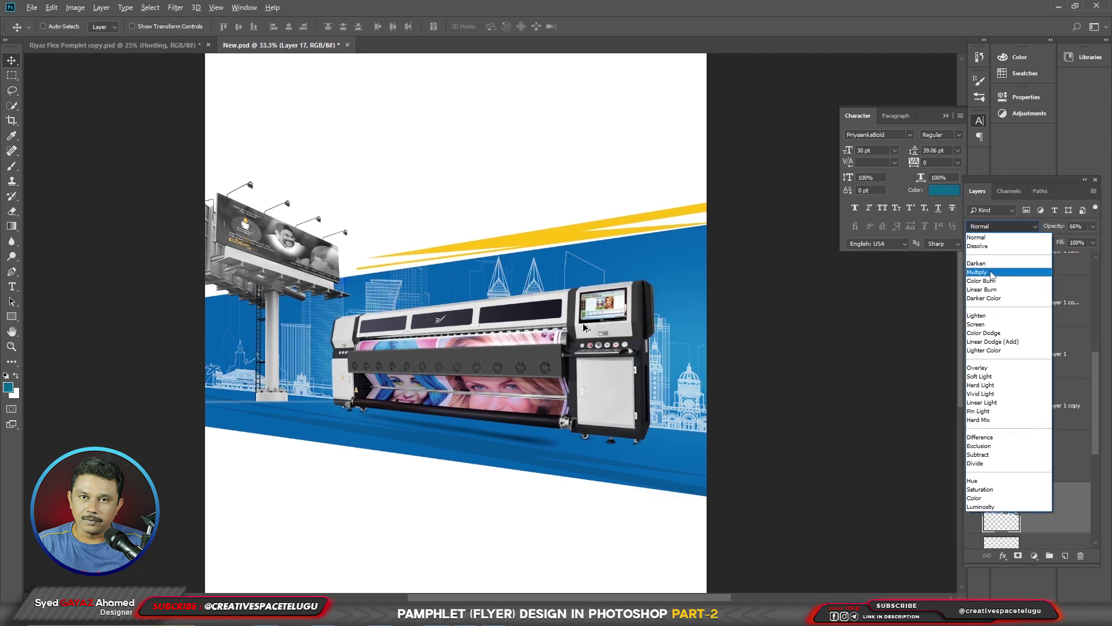
left_click(990, 271)
key("2")
key("0")
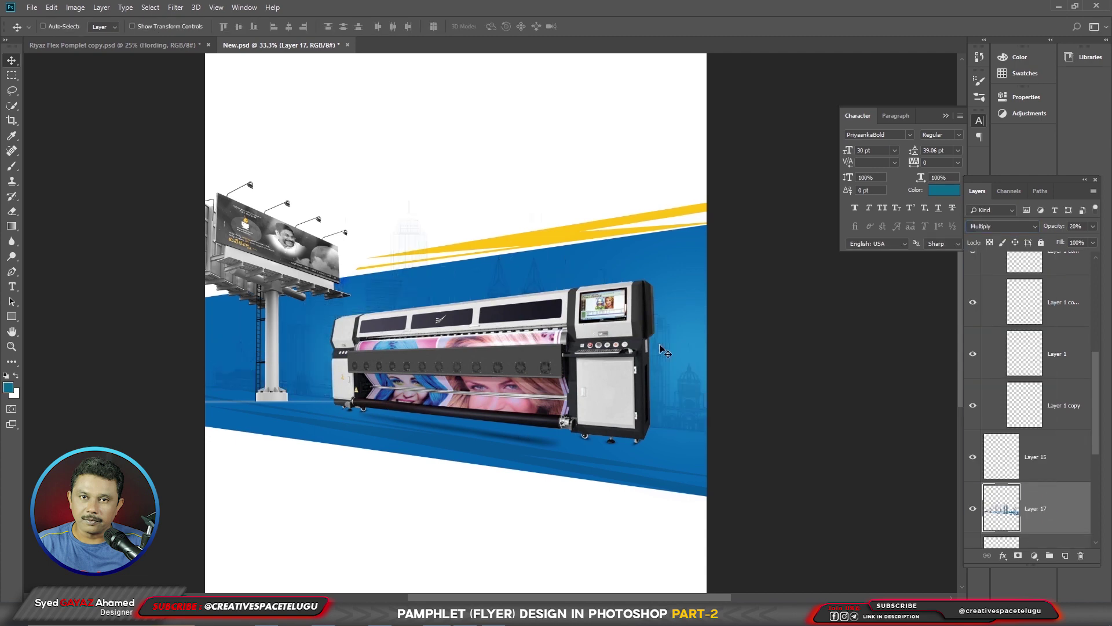
key("5")
left_click_drag(659, 346, 662, 326)
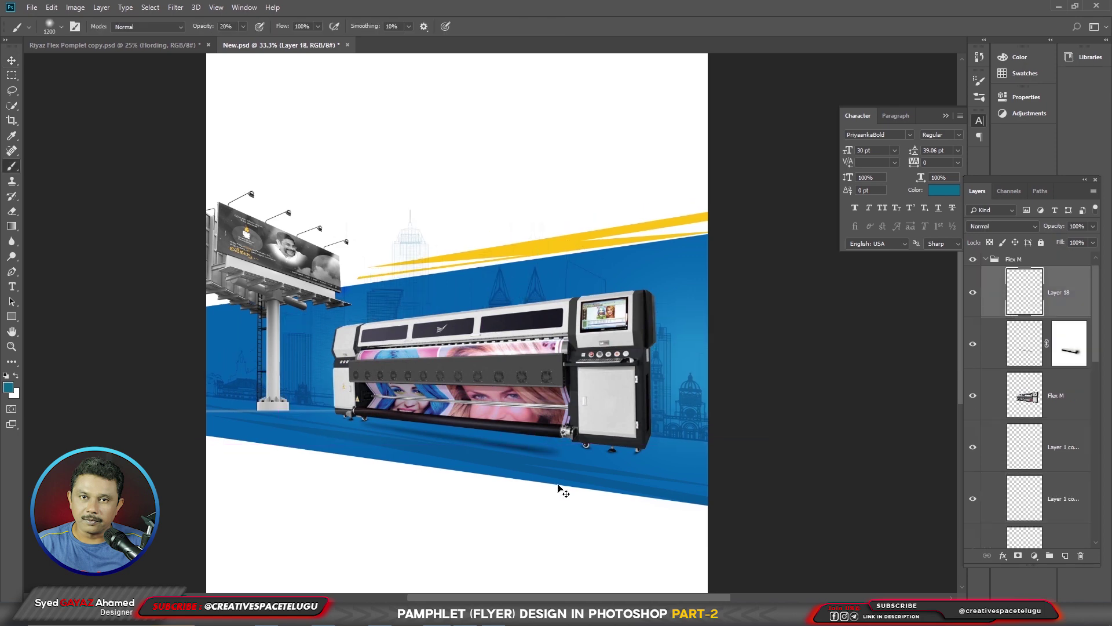
Step: On a new layer, dab a flattened, tilted 1200 px soft brush at 100% opacity over the printer's lower right part
key("ctrl+shift+n")
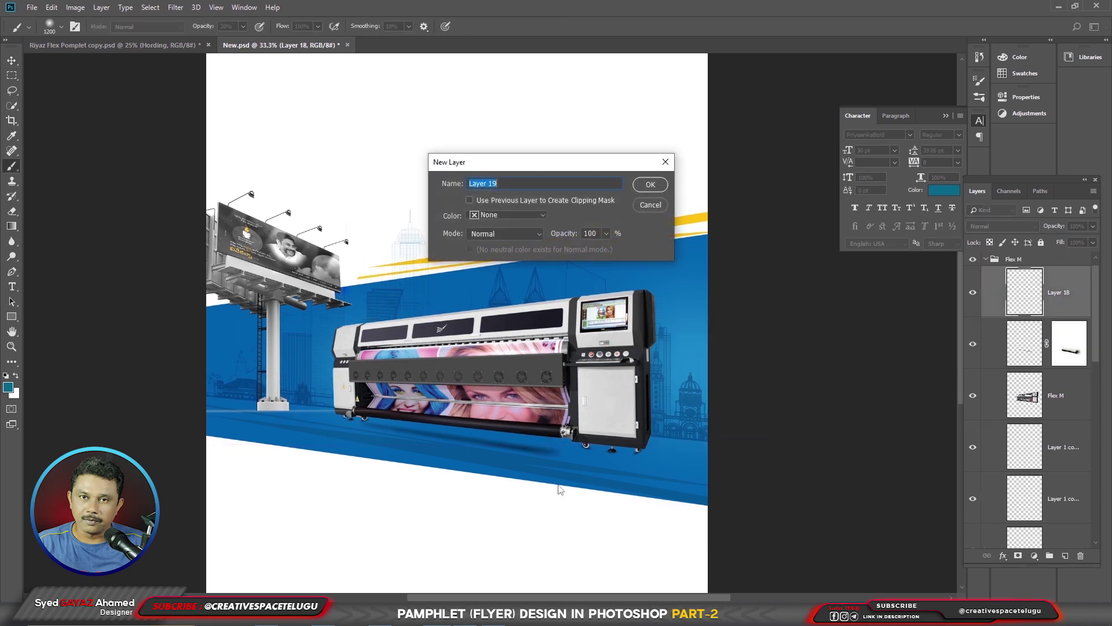
key("Return")
right_click(545, 416)
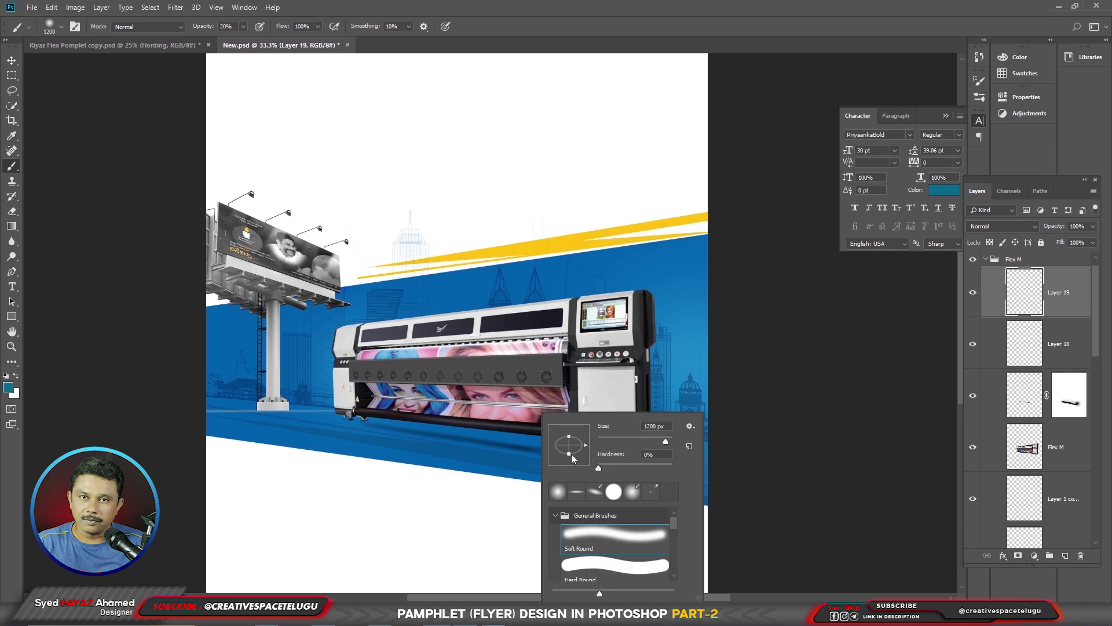
left_click_drag(572, 460, 573, 453)
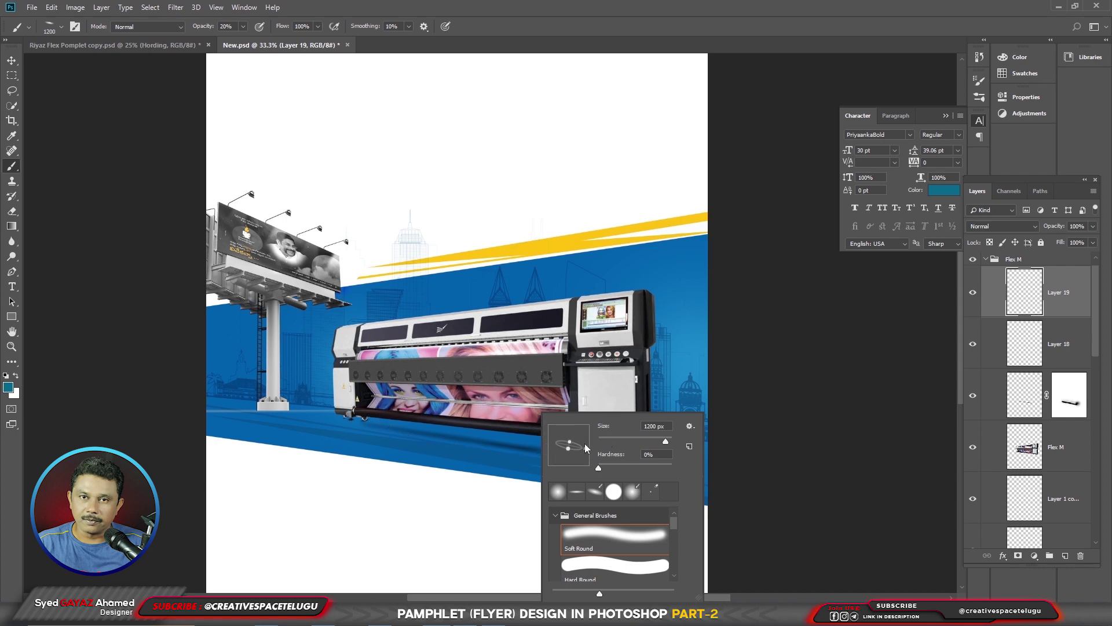
key("Return")
key("0")
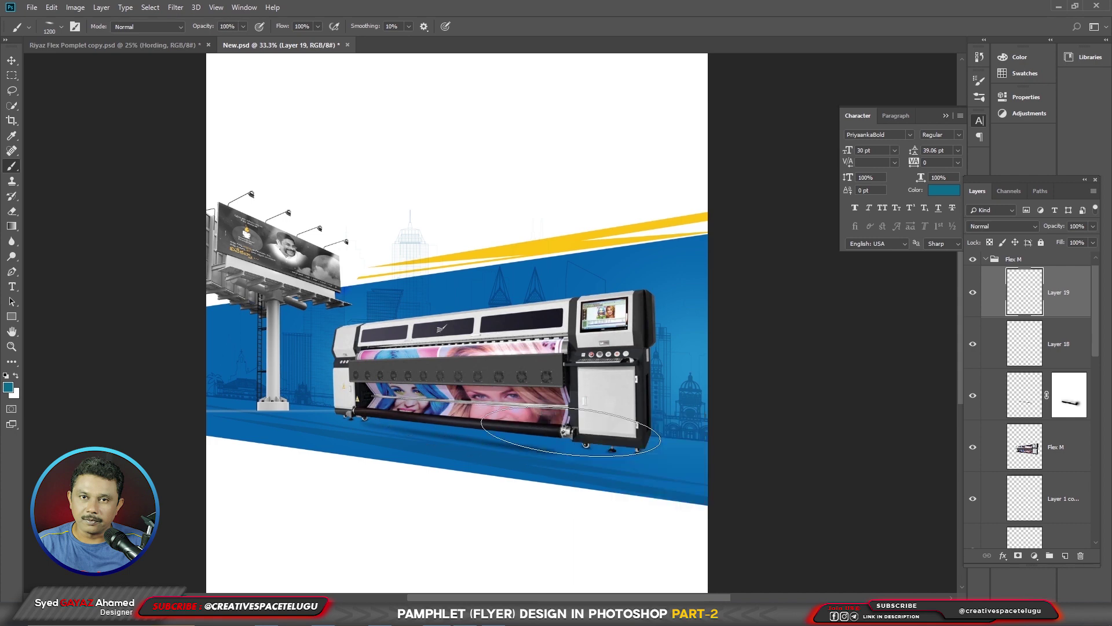
left_click(571, 432)
Step: Recolour the dab black (000000) and send its layer behind the printer as a shadow
left_click(8, 387)
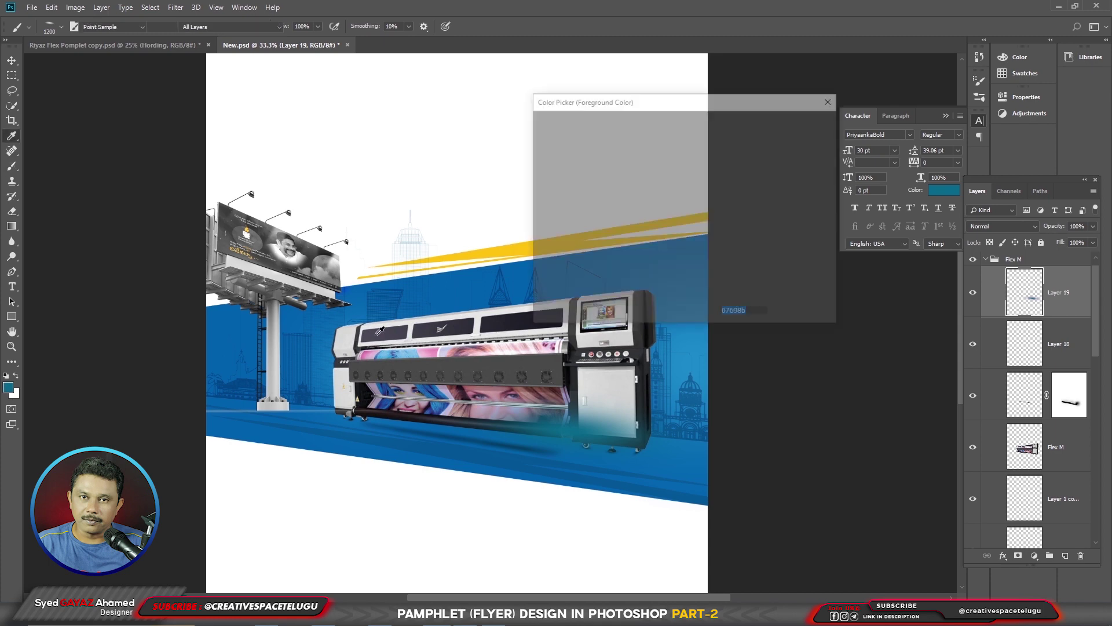
type("000000")
left_click(800, 123)
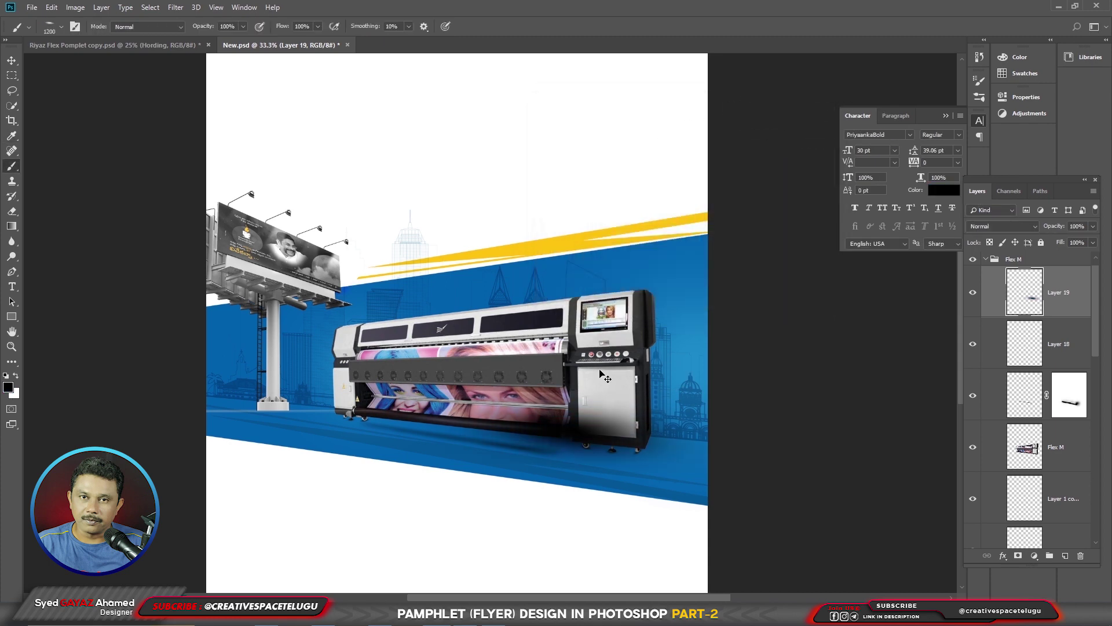
key("ctrl+bracketleft")
key("ctrl+bracketleft")
key("ctrl+bracketleft")
key("ctrl+bracketleft")
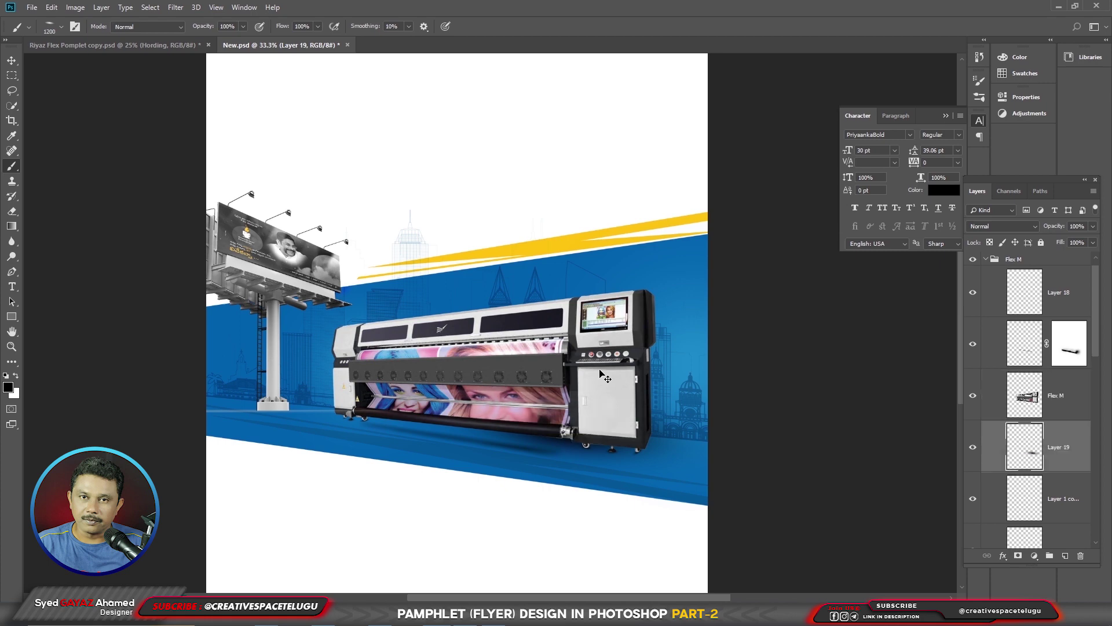
Step: Shift the shadow under the printer's right end, flatten it to about 70% height, rotate it about 3° and widen it leftward to about 177%
key("v")
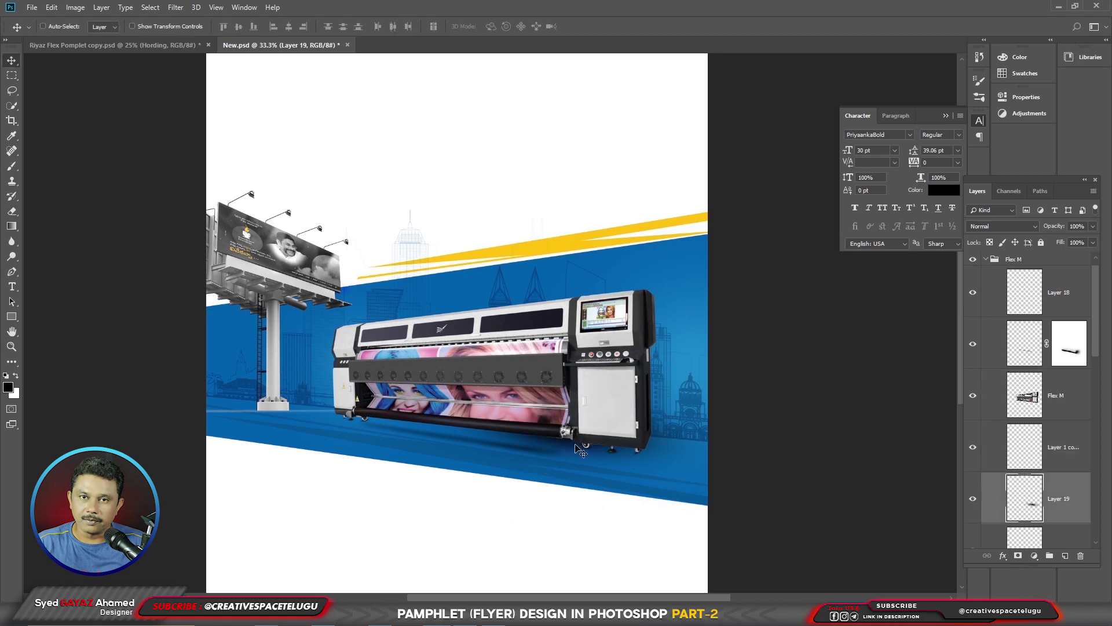
left_click_drag(573, 451, 608, 461)
key("ctrl+t")
key("Escape")
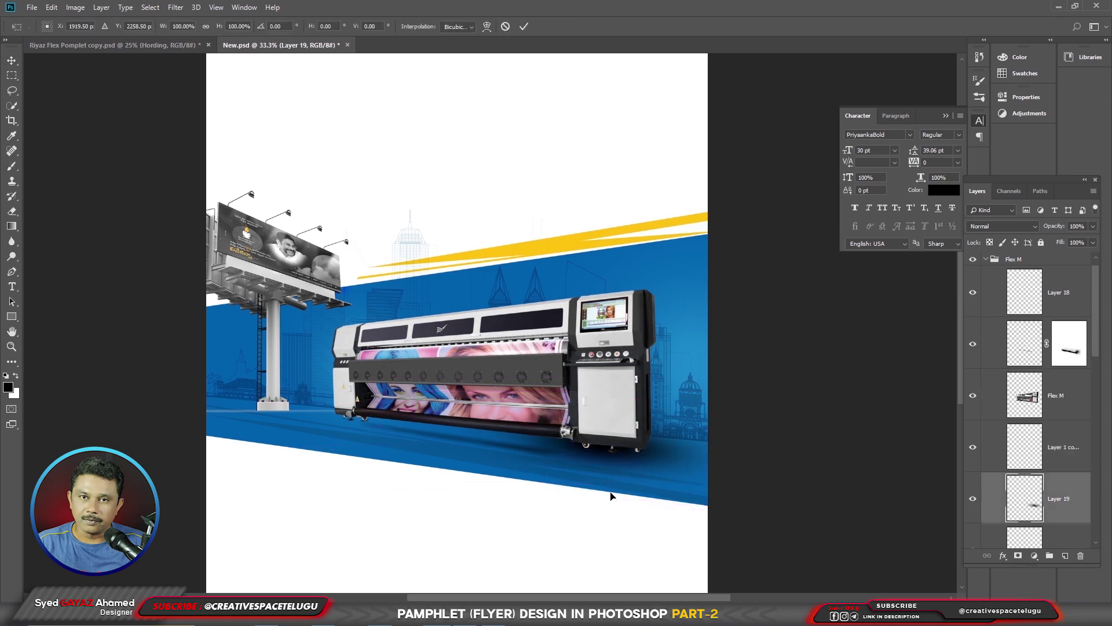
key("ctrl+t")
left_click_drag(578, 497, 578, 477)
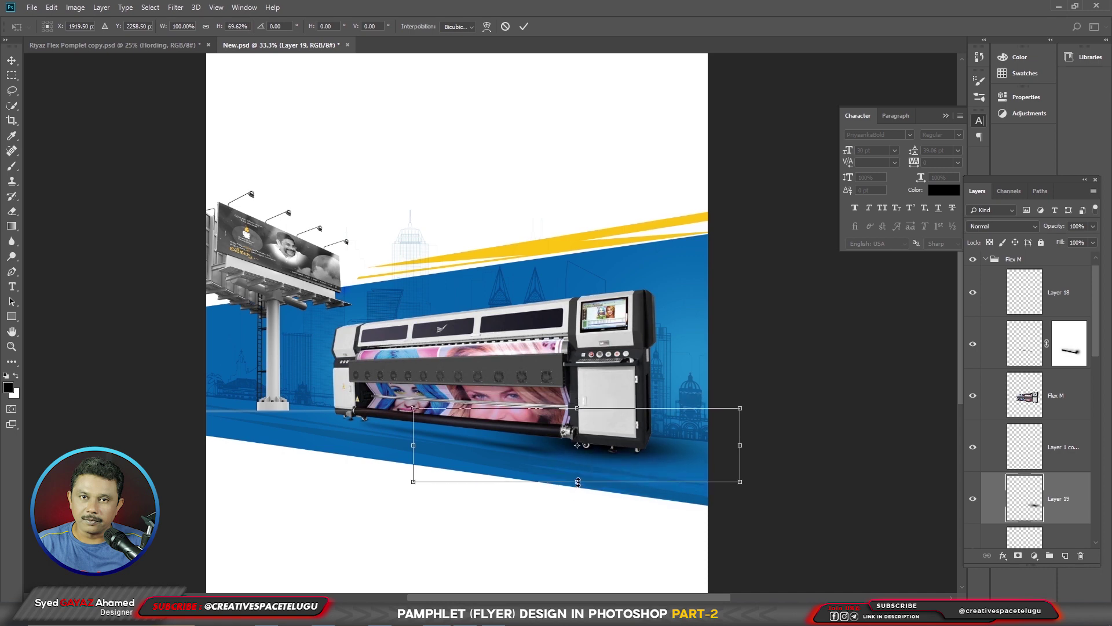
left_click_drag(757, 461, 755, 473)
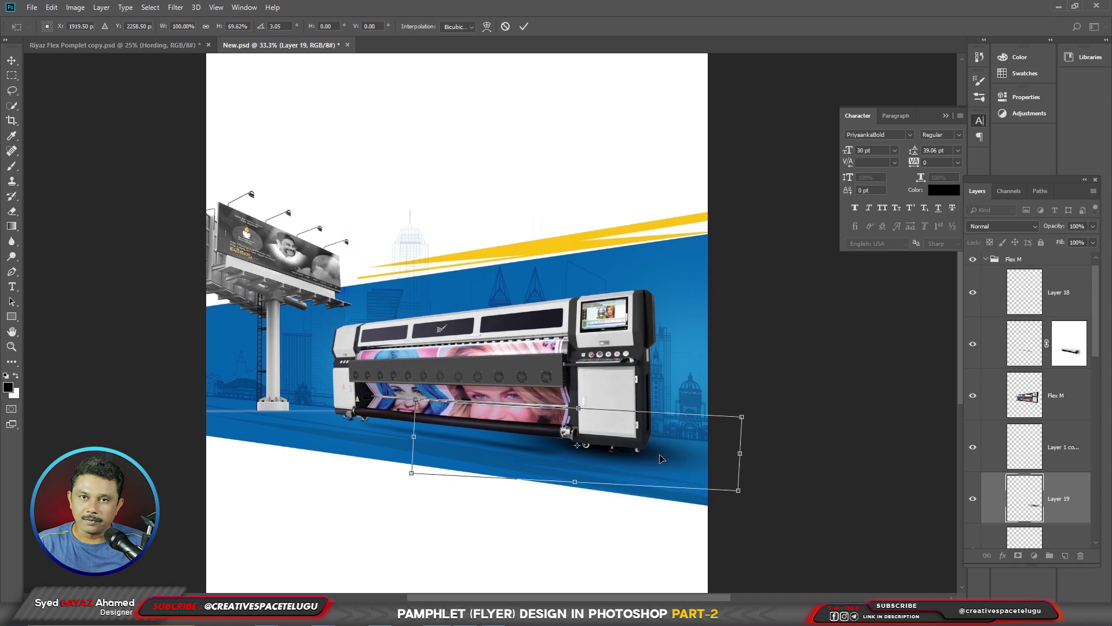
left_click_drag(413, 436, 165, 377)
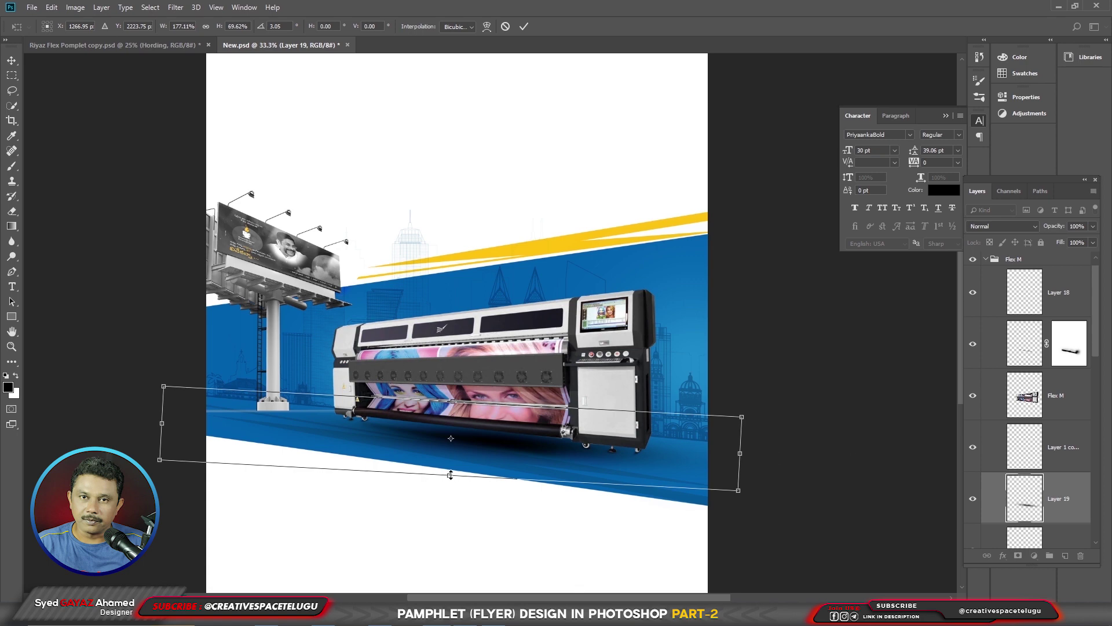
Step: Flatten the shadow further, tilt it more to match the printer's base and move it slightly right
left_click_drag(450, 475, 450, 459)
left_click_drag(745, 481, 742, 498)
left_click_drag(596, 454, 638, 449)
key("Escape")
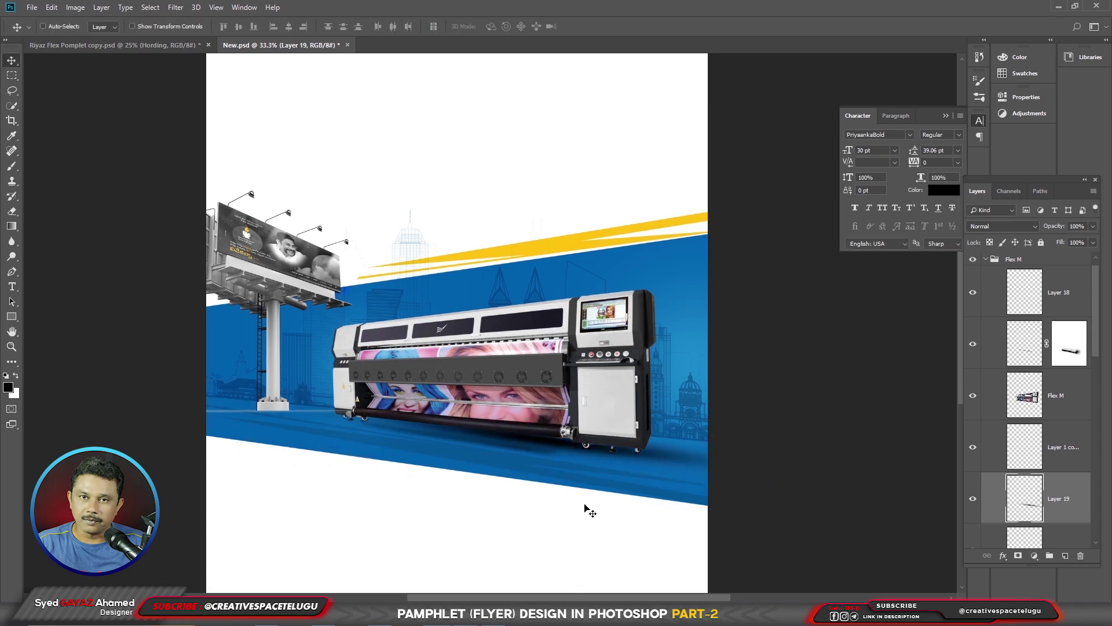
Step: Widen the shadow leftward to about 117% and rotate it about 1° clockwise
key("ctrl+t")
left_click_drag(216, 420, 110, 412)
left_click_drag(850, 503, 849, 509)
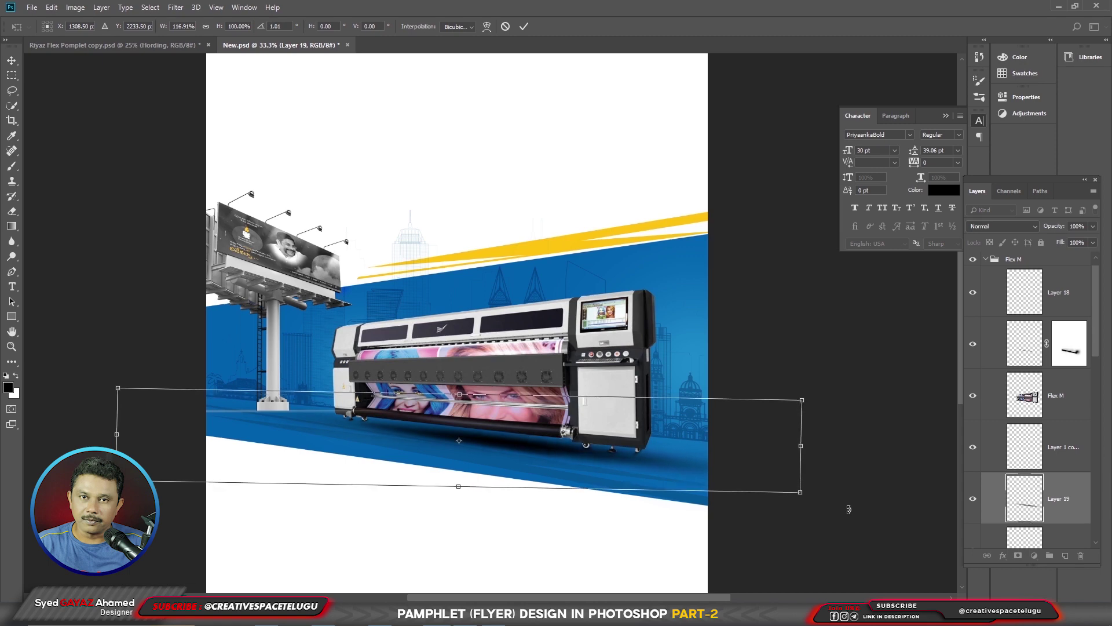
key("Return")
Step: Nudge the shadow up and right against the printer's base and rotate it about -0.64°
left_click_drag(590, 518, 605, 512)
key("ctrl+t")
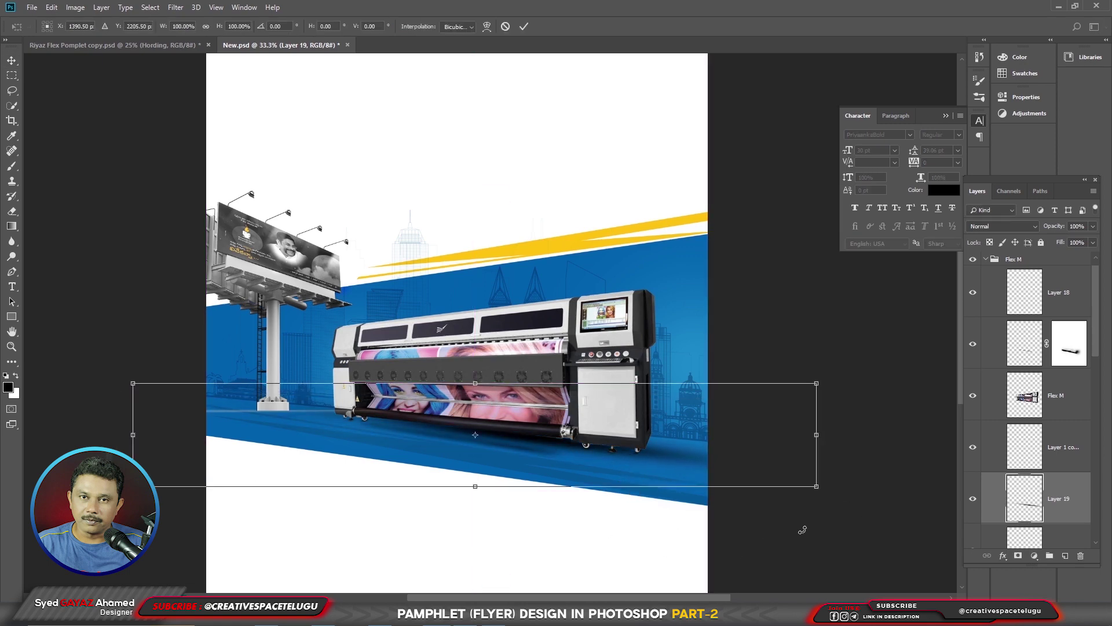
left_click_drag(803, 530, 805, 528)
key("Return")
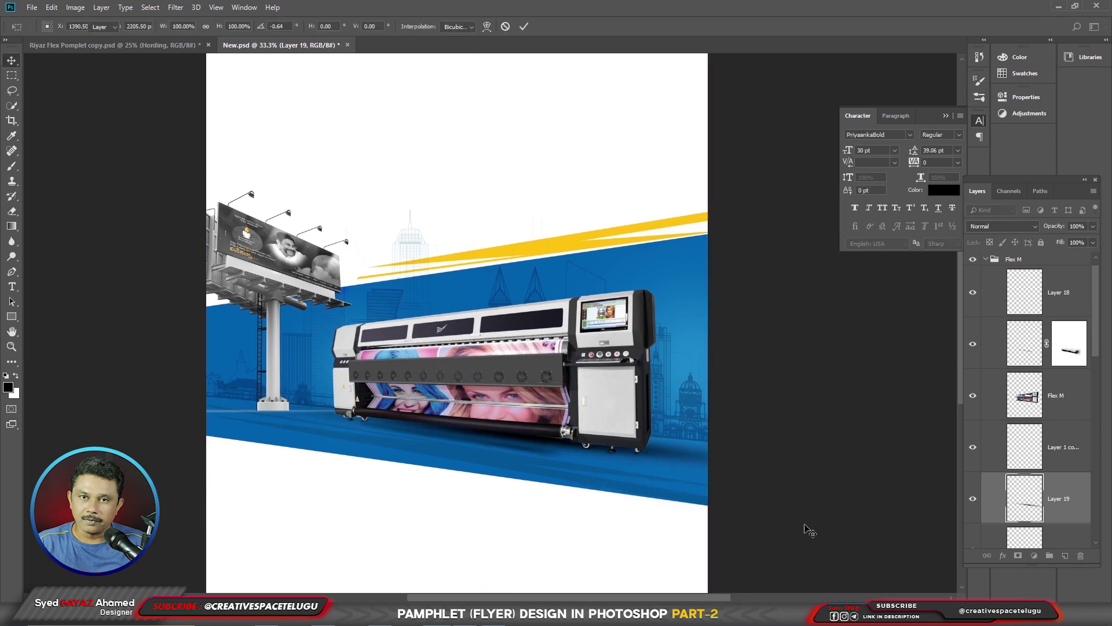
Step: Duplicate the yellow accent stripes to the band's lower-left edge and flip the copy horizontally
key("ctrl+minus")
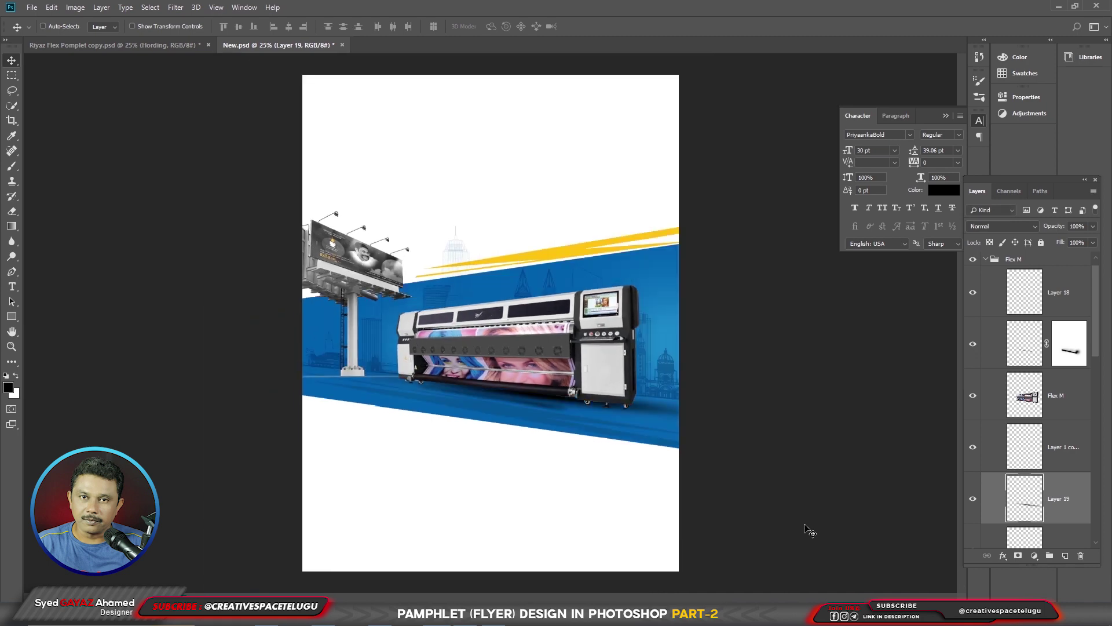
left_click(520, 251, "ctrl")
right_click(561, 254)
left_click(574, 261)
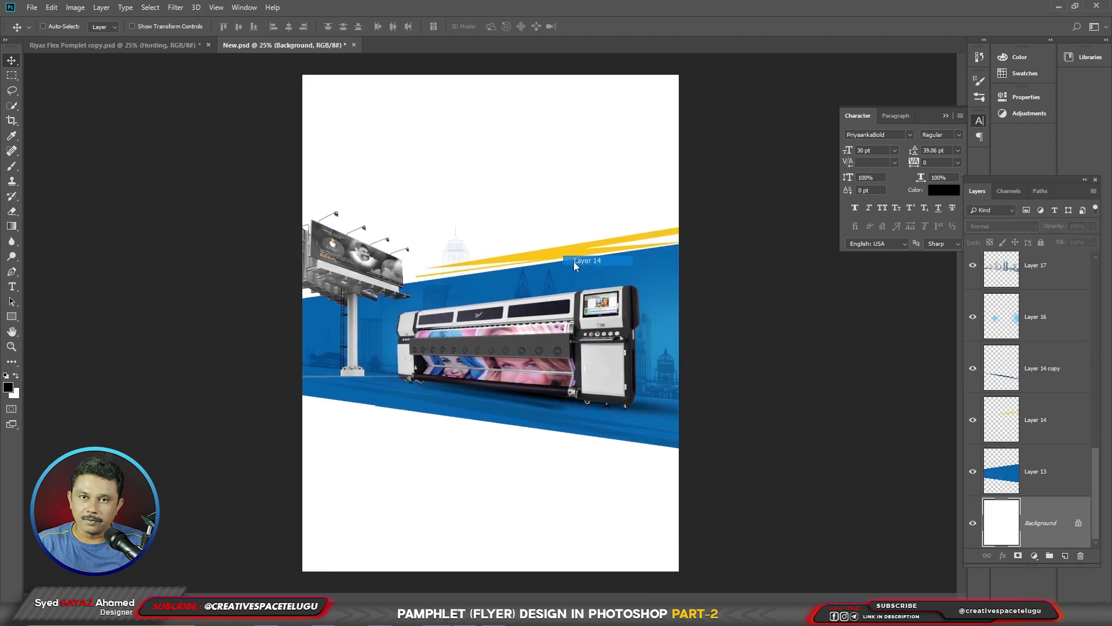
left_click_drag(577, 246, 405, 427)
key("ctrl+t")
right_click(618, 413)
left_click(645, 556)
key("Return")
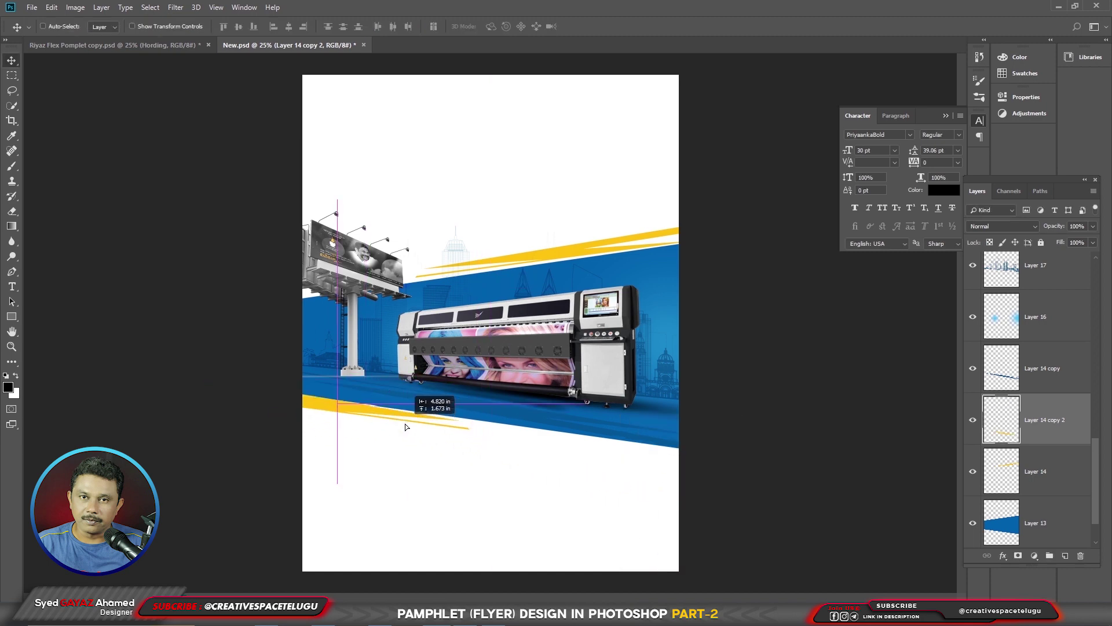
Step: Copy the Title artwork with the round blue badge from the original pamphlet into New.psd
key("ctrl+Tab")
right_click(630, 236)
left_click(641, 243)
left_click_drag(610, 238, 560, 172)
key("ctrl+Tab")
key("ctrl+plus")
Step: Copy the "design : RIY@Z" heading from the original pamphlet and arrange it above the Telugu title in New.psd
left_click(162, 47)
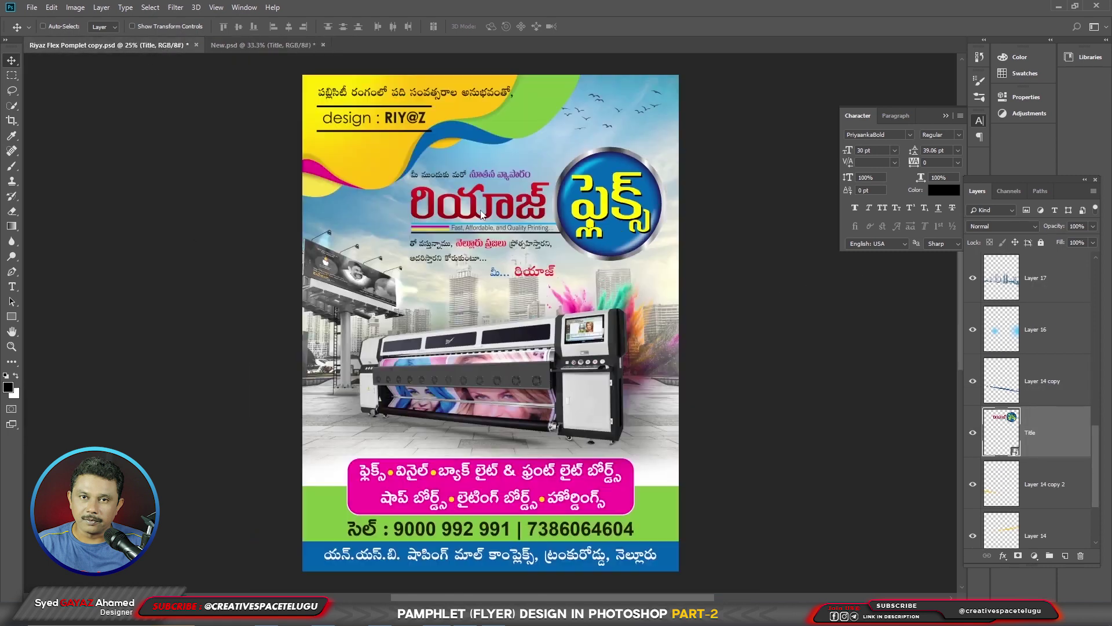
right_click(421, 119)
left_click(441, 126)
left_click_drag(429, 123, 329, 246)
left_click_drag(448, 202, 461, 183)
left_click_drag(672, 235, 672, 252)
Step: Bring the original's Telugu tagline to the top of the new page, above the design heading, and enlarge it to 29.76 pt
right_click(534, 181)
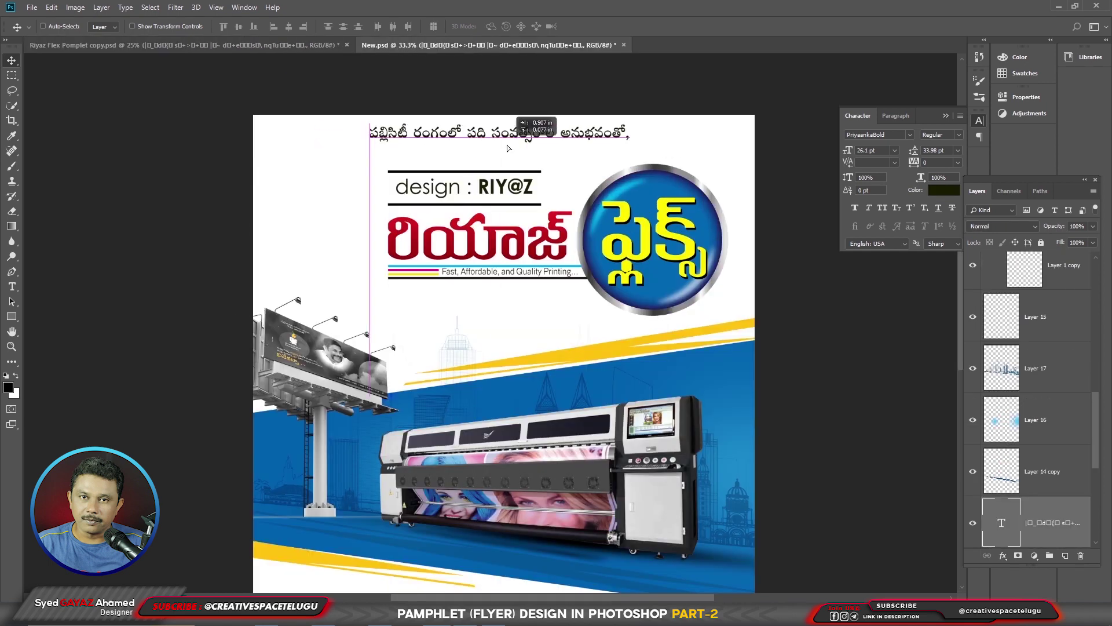
left_click_drag(631, 118, 644, 122)
key("Return")
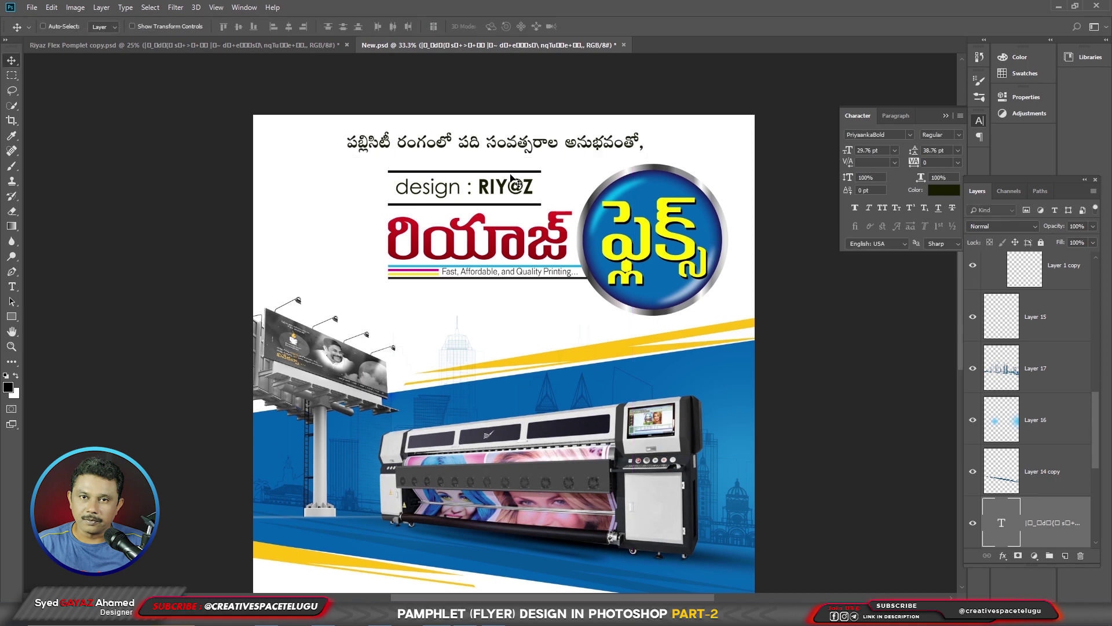
Step: Move the design heading slightly up and the Title artwork slightly down, and centre the tagline horizontally on the page
right_click(484, 188)
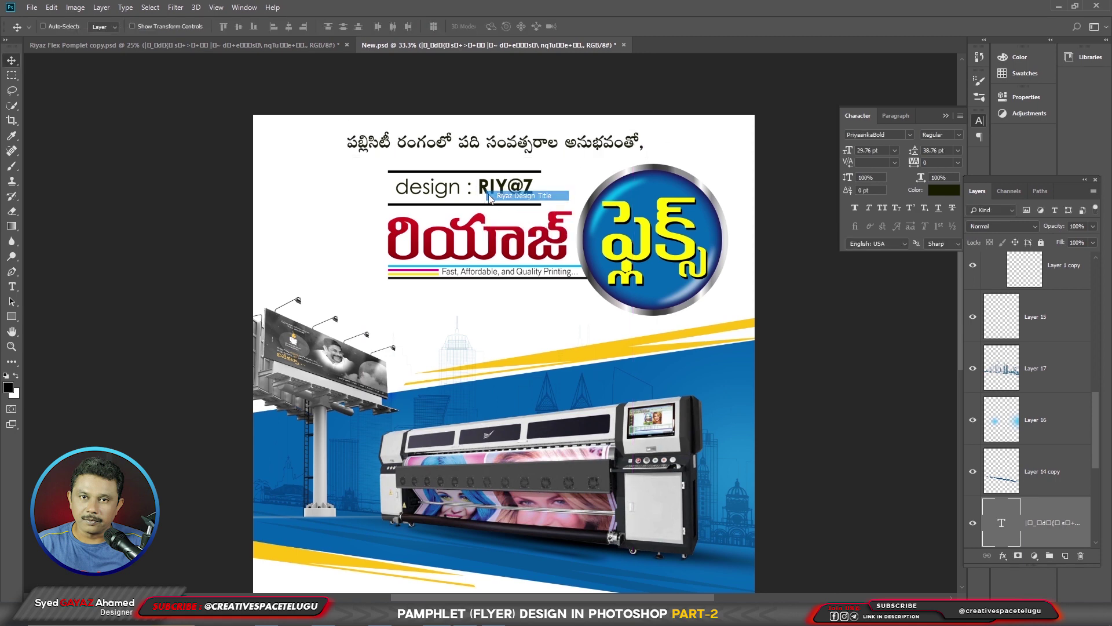
left_click(497, 194)
left_click_drag(493, 191, 492, 181)
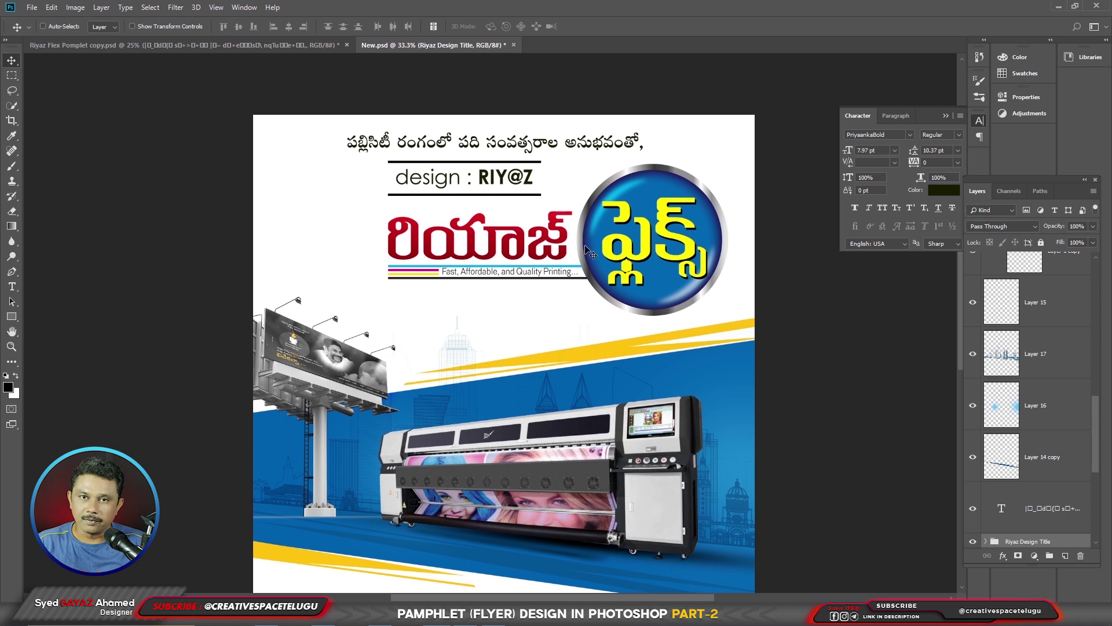
right_click(636, 230)
left_click(660, 236)
left_click_drag(666, 236, 666, 246)
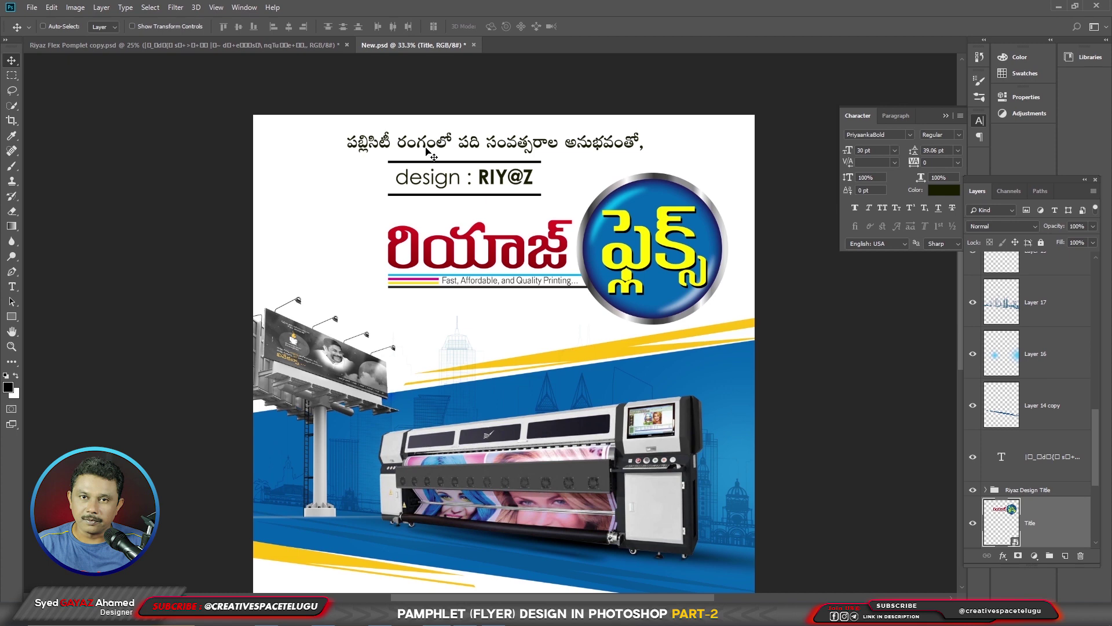
left_click(425, 148, "ctrl")
left_click(288, 26)
Step: Copy the Telugu line with the purple words from the original pamphlet into New.psd and enlarge it just above the red title
left_click(327, 46)
left_click(472, 179, "ctrl")
left_click_drag(472, 179, 524, 191)
left_click_drag(524, 191, 507, 208)
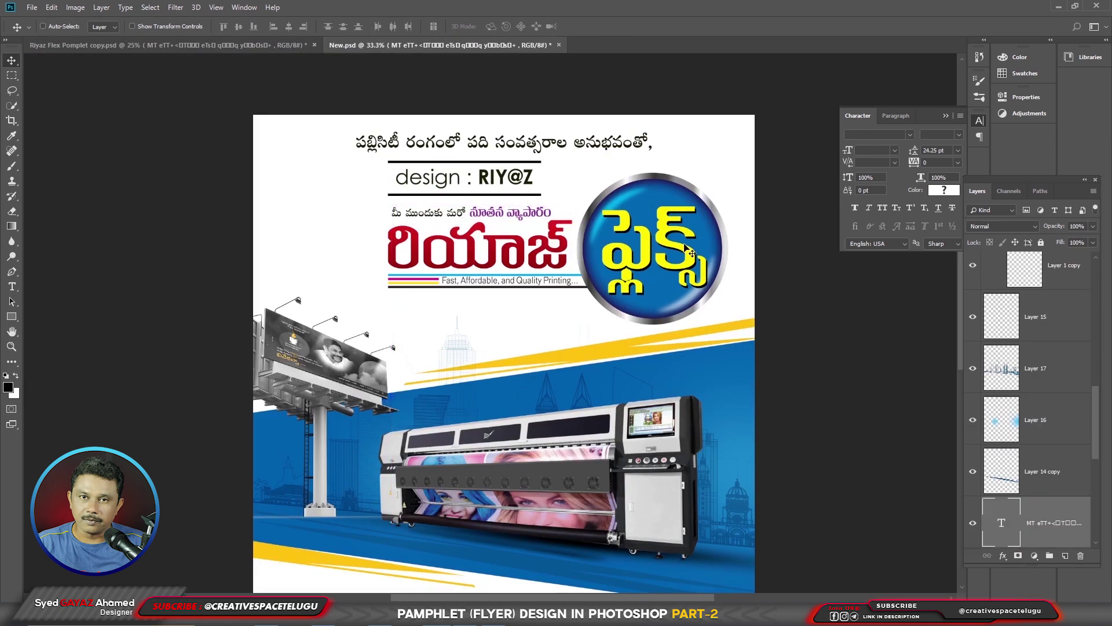
key("ctrl+t")
left_click_drag(556, 179, 582, 170)
key("Return")
Step: Copy the two-line Telugu invitation text from the original pamphlet and resize it to fit directly beneath the title in New.psd
key("ctrl+Tab")
left_click_drag(492, 246, 510, 287)
key("ctrl+t")
left_click_drag(591, 301, 596, 305)
key("Return")
Step: Copy the blue and red sign-off text from the original pamphlet to below the invitation lines and adjust its red word
key("ctrl+Tab")
left_click_drag(510, 266, 571, 306)
key("t")
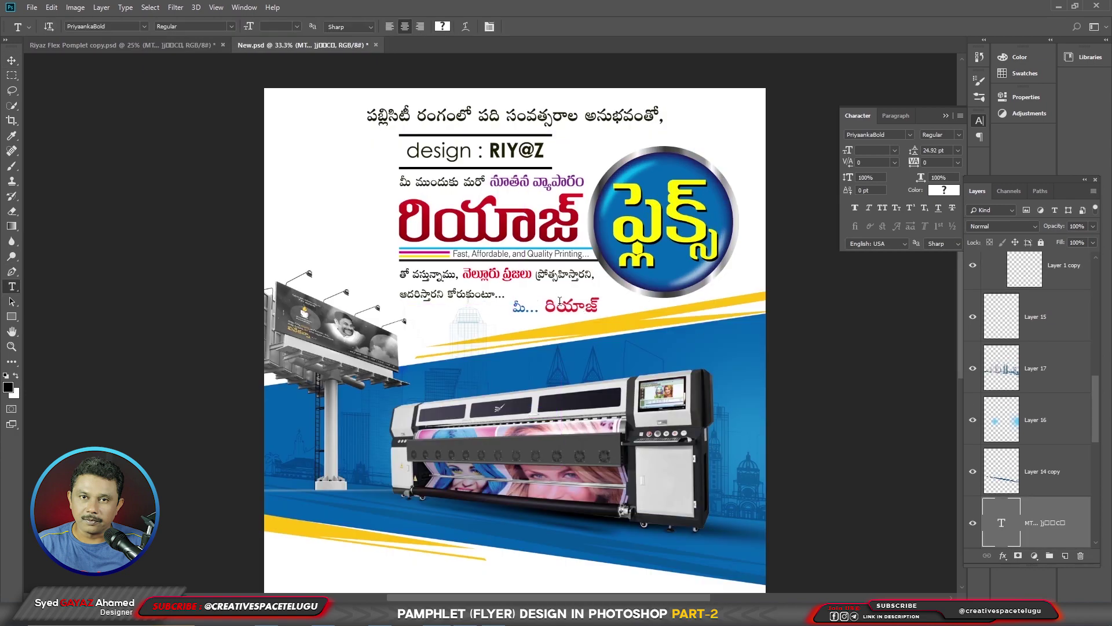
double_click(571, 306)
key("Down")
key("ctrl+Return")
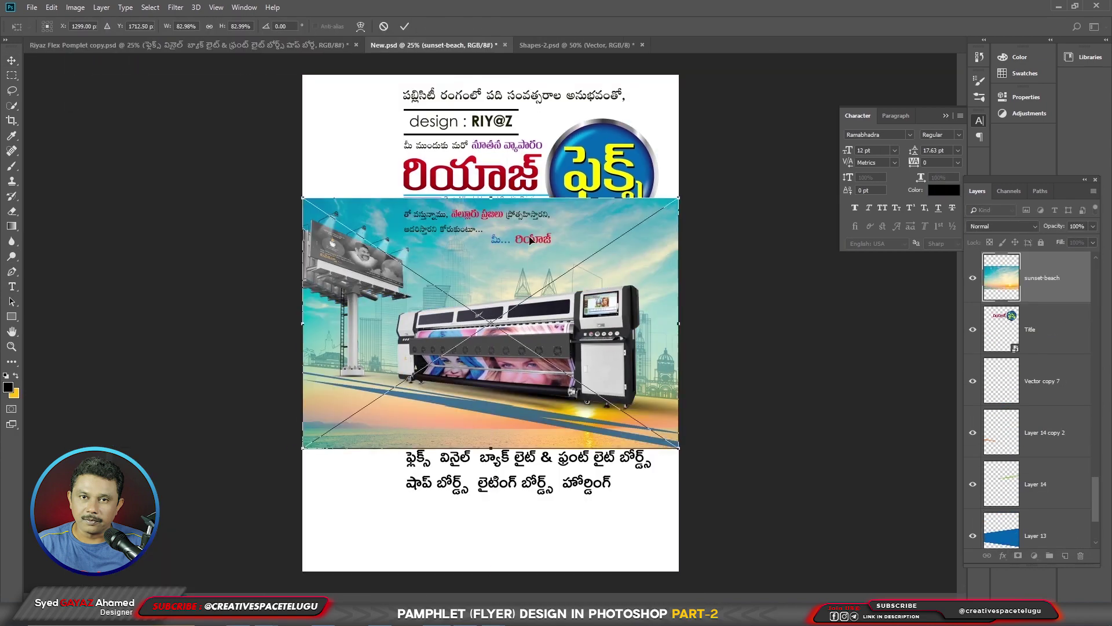
Step: Place the sunset-beach image in the page's top-left corner and brighten it with a Curves point at input 115, output 146
left_click_drag(530, 262, 413, 130)
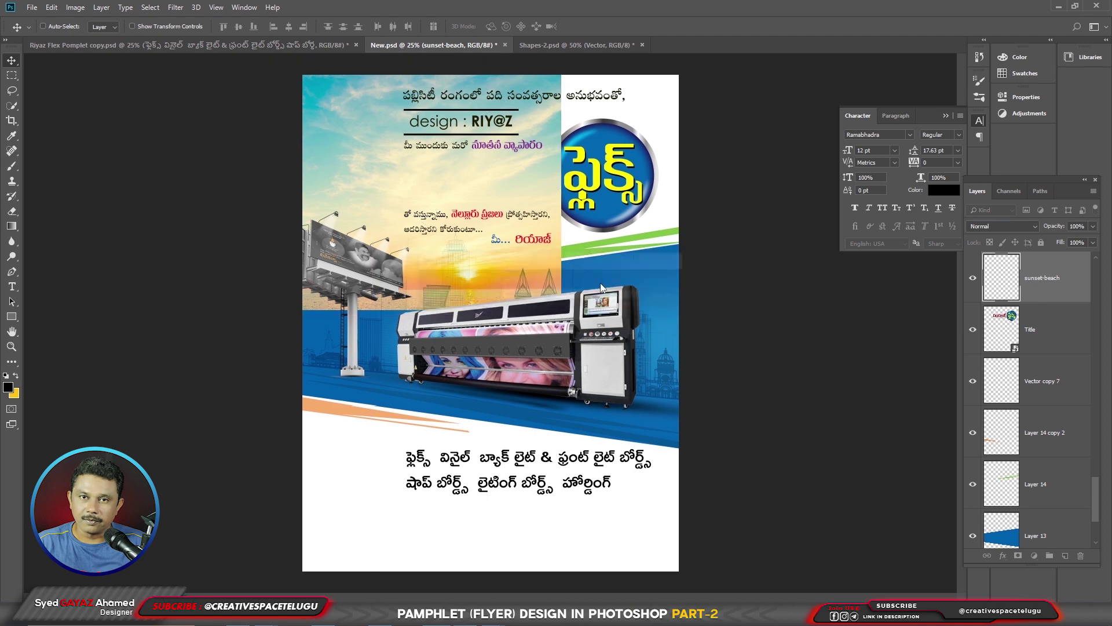
key("ctrl+m")
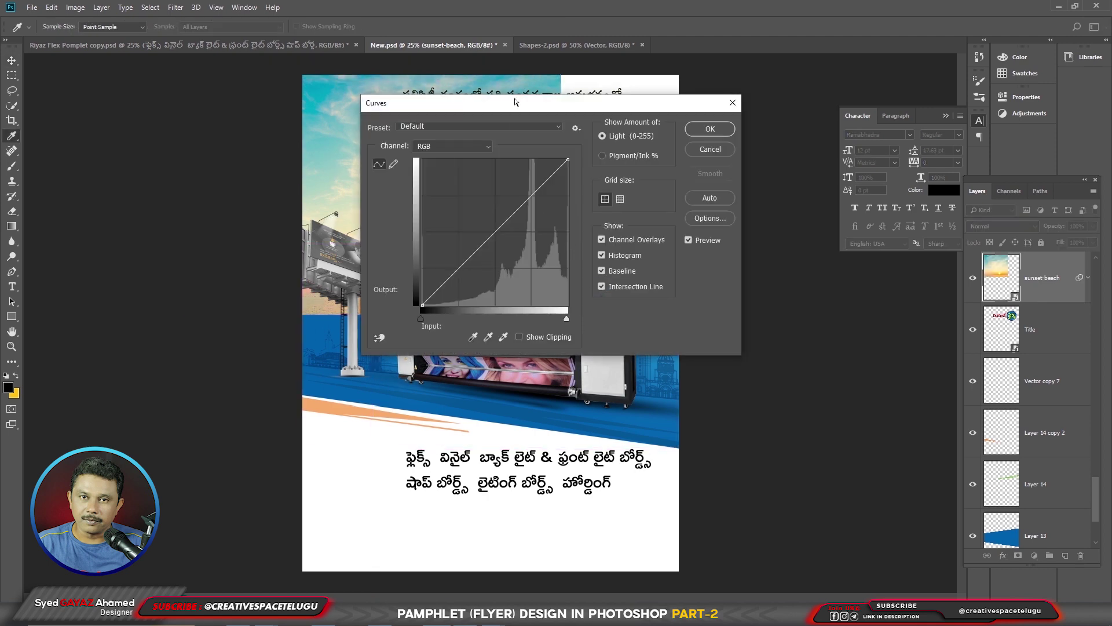
left_click_drag(530, 120, 692, 139)
left_click_drag(652, 257, 649, 239)
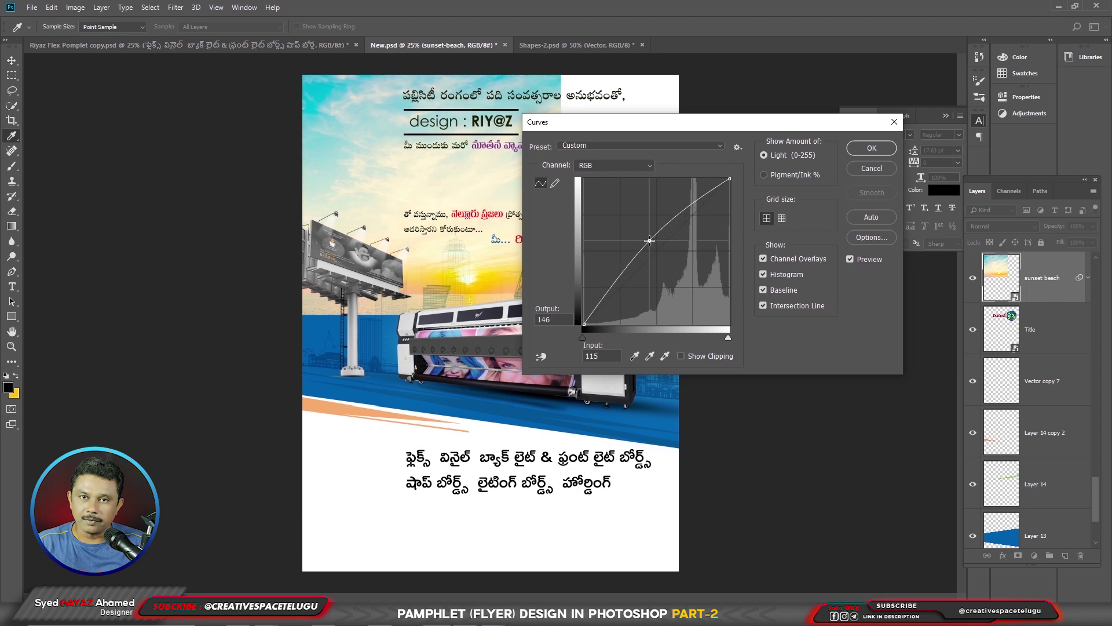
key("Return")
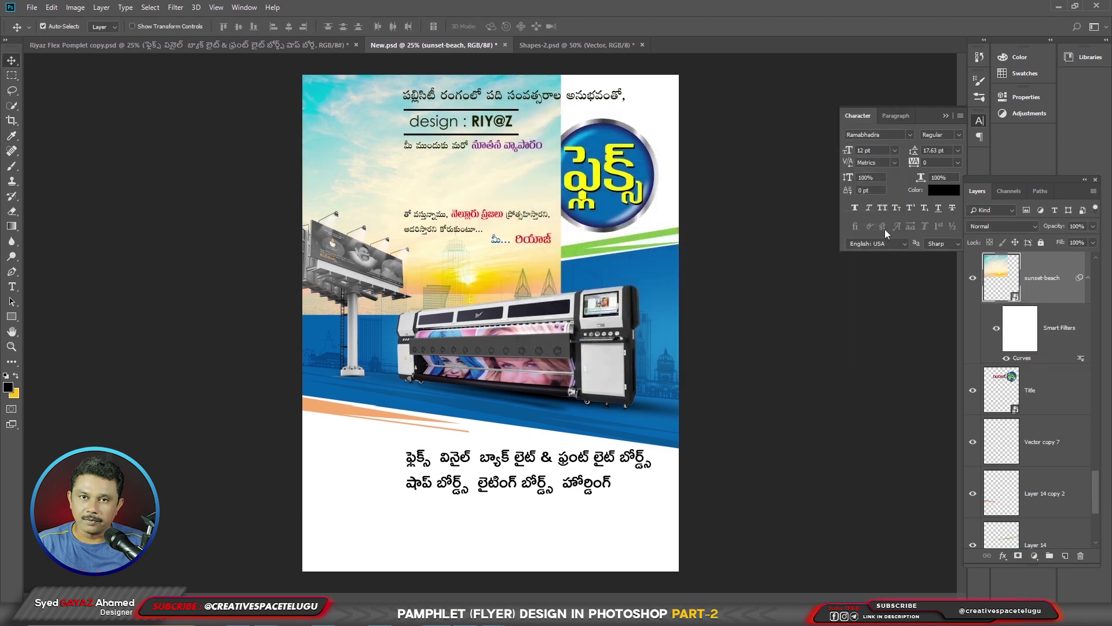
Step: Brighten the sunset-beach image further with Levels, setting the midtones to 1.08 and the white point to 234
key("ctrl+l")
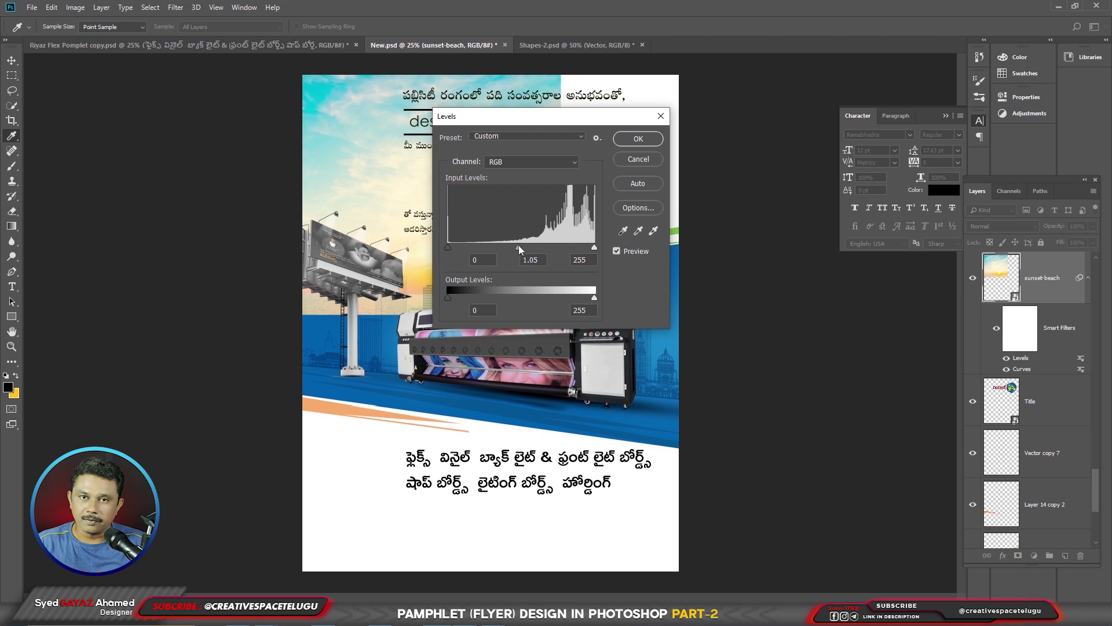
mouse_move(454, 248)
left_mouse_down()
mouse_move(471, 246)
mouse_move(454, 248)
left_mouse_up()
mouse_move(595, 247)
left_mouse_down()
mouse_move(568, 249)
mouse_move(583, 251)
left_mouse_up()
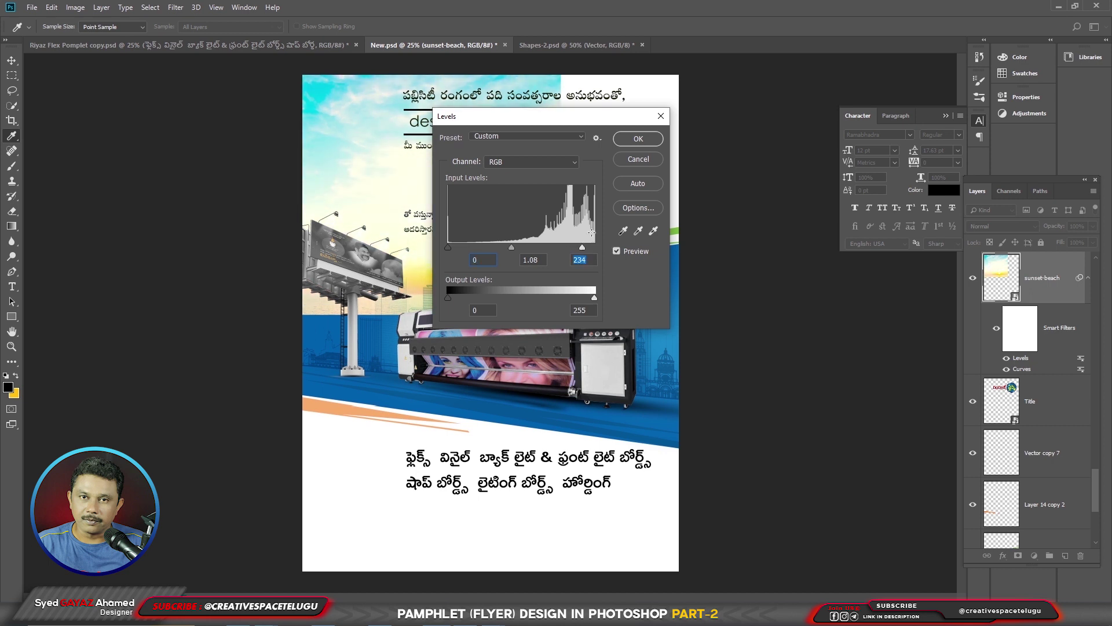
left_click(638, 139)
key("v")
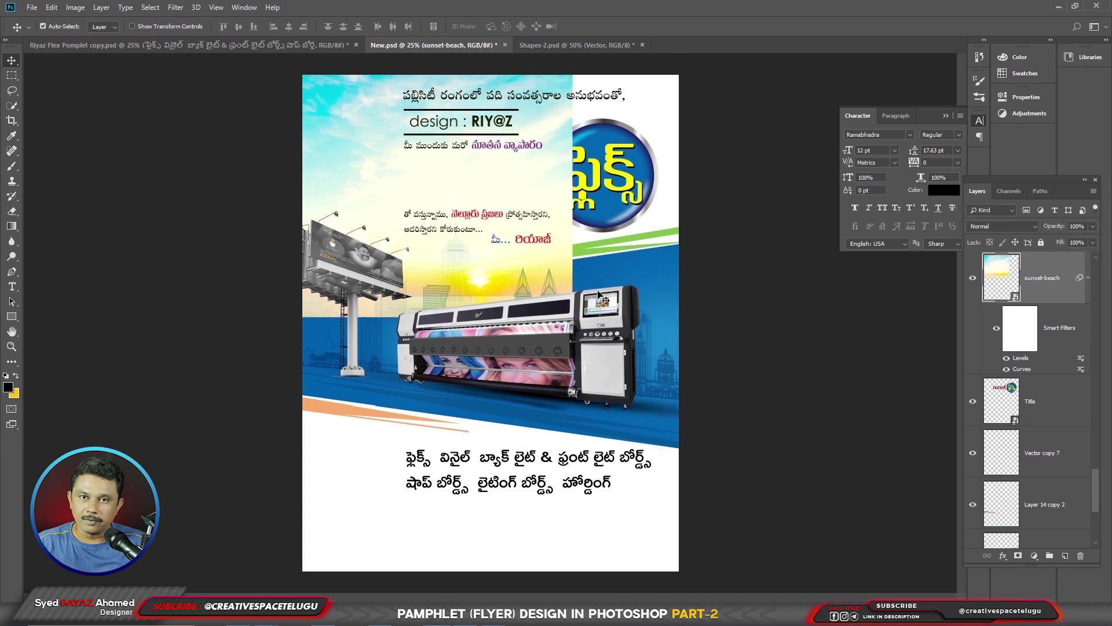
Step: Send the sunset-beach layer behind all the other artwork and add a layer mask to it
key("ctrl+shift+[")
key("e")
left_click(1018, 557)
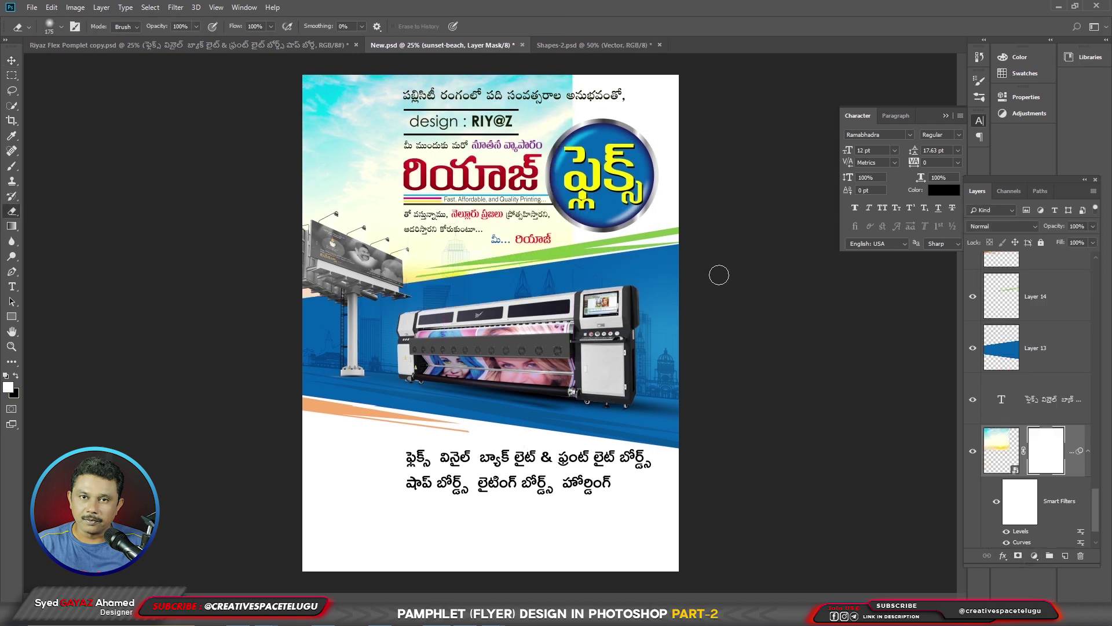
Step: Fade the sky's right and lower edges into white by painting black on the mask with a 1700 px Soft Round brush
key("b")
right_click(684, 316)
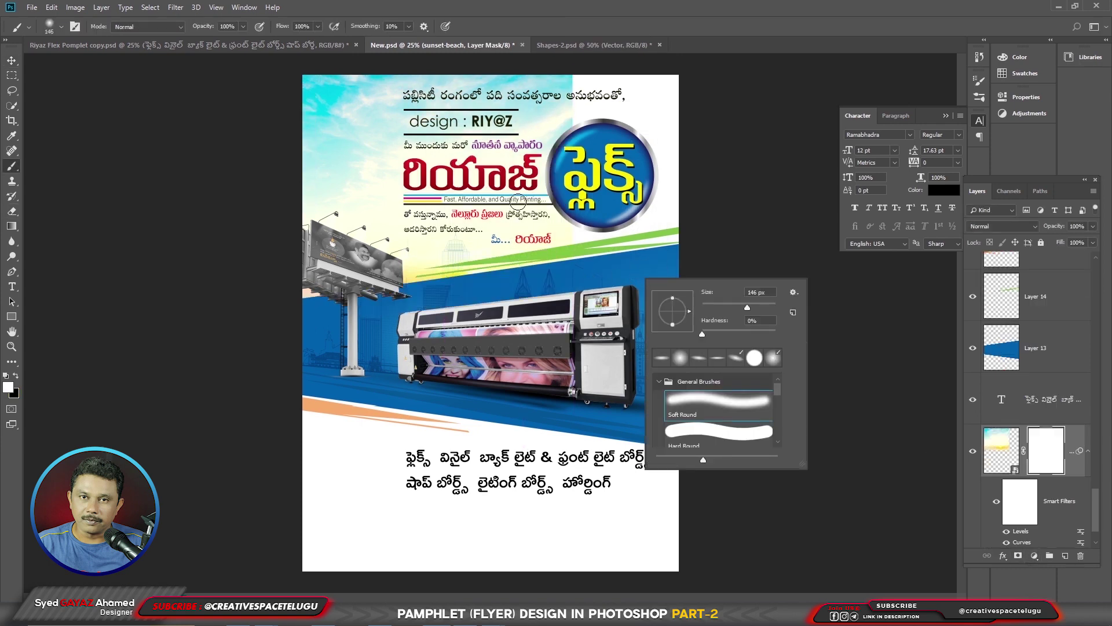
key("Return")
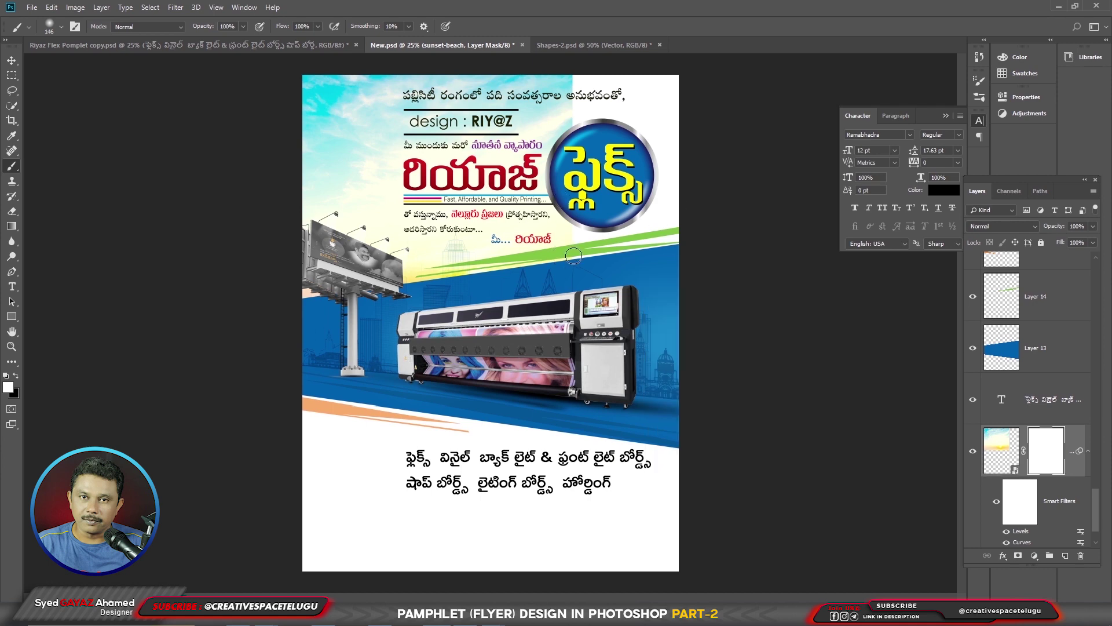
key("bracketright")
key("bracketright")
key("bracketright")
key("bracketright")
key("bracketright")
key("bracketright")
key("bracketright")
key("bracketright")
key("bracketright")
key("bracketright")
key("bracketright")
key("bracketright")
key("bracketright")
key("bracketright")
key("bracketright")
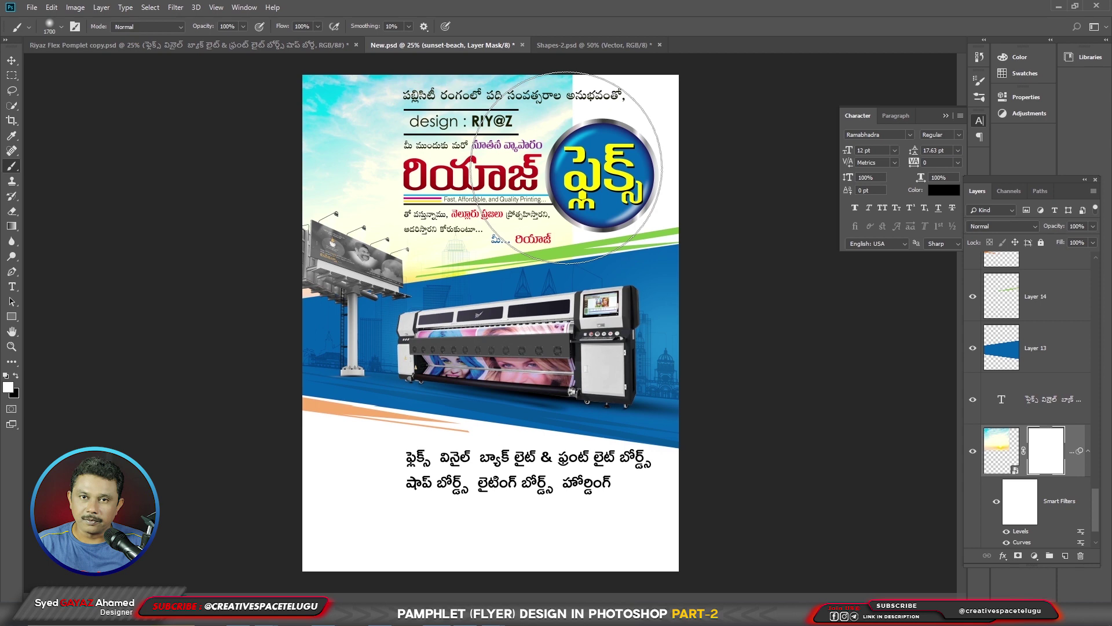
left_click(15, 376)
left_click(567, 155)
mouse_move(565, 154)
left_mouse_down()
mouse_move(347, 405)
mouse_move(605, 153)
mouse_move(592, 148)
left_mouse_up()
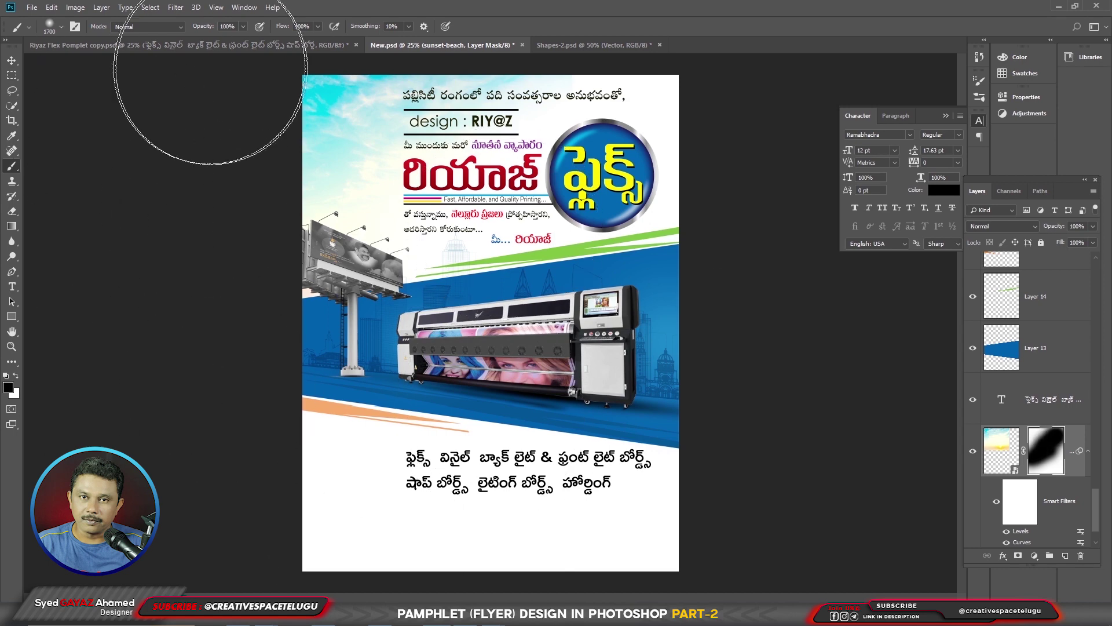
Step: Copy the flock of birds from the original pamphlet into New.psd and place it in the sky above the billboard
left_click(312, 46)
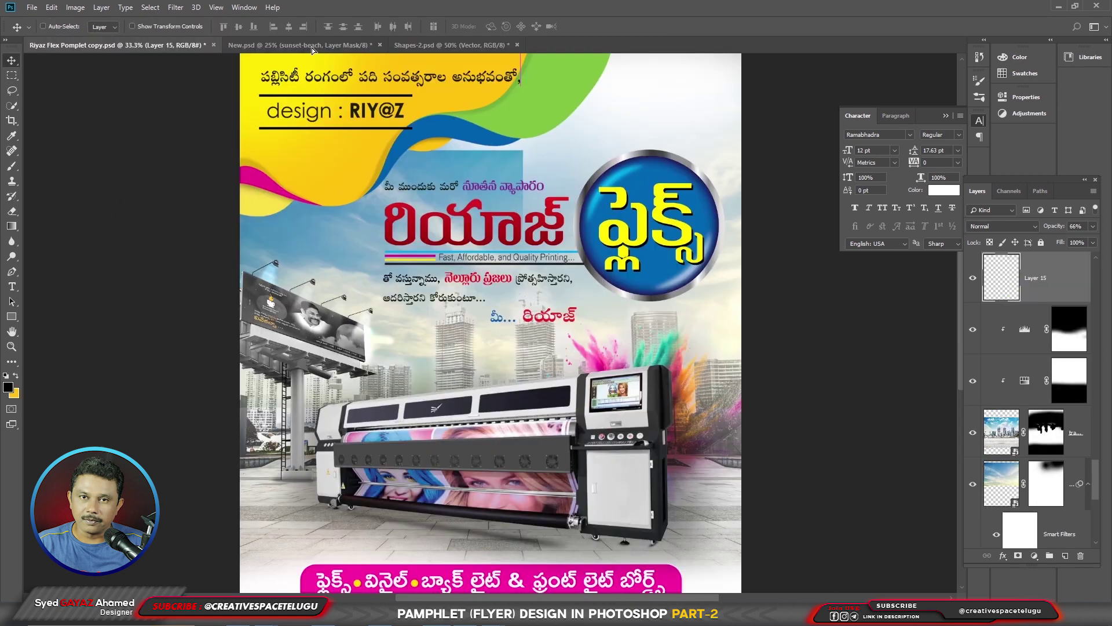
left_click(312, 47)
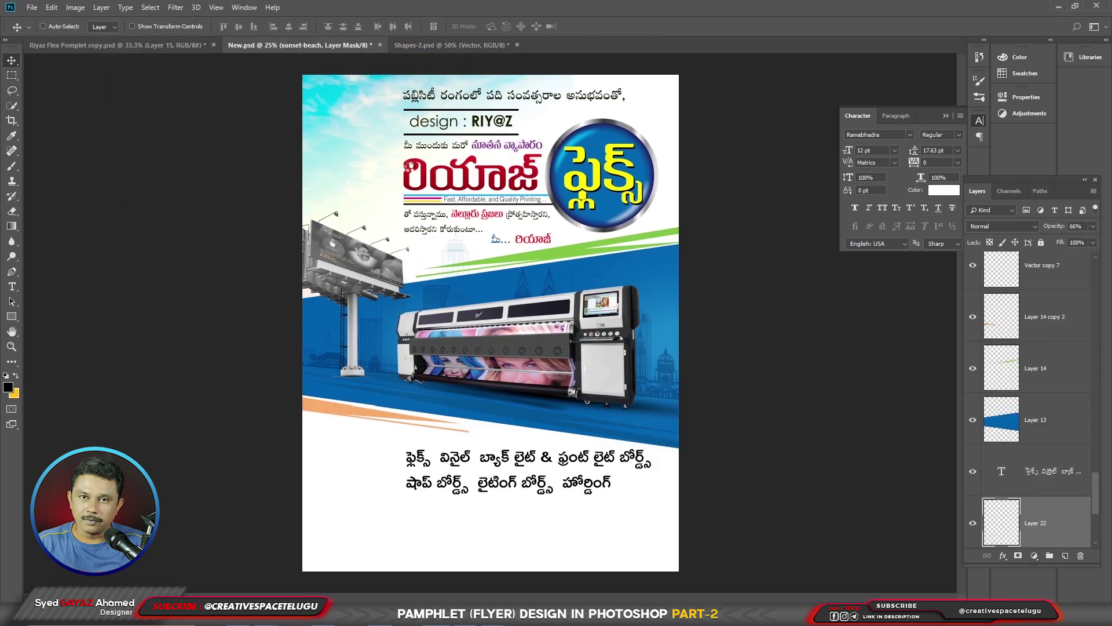
left_click_drag(413, 165, 352, 190)
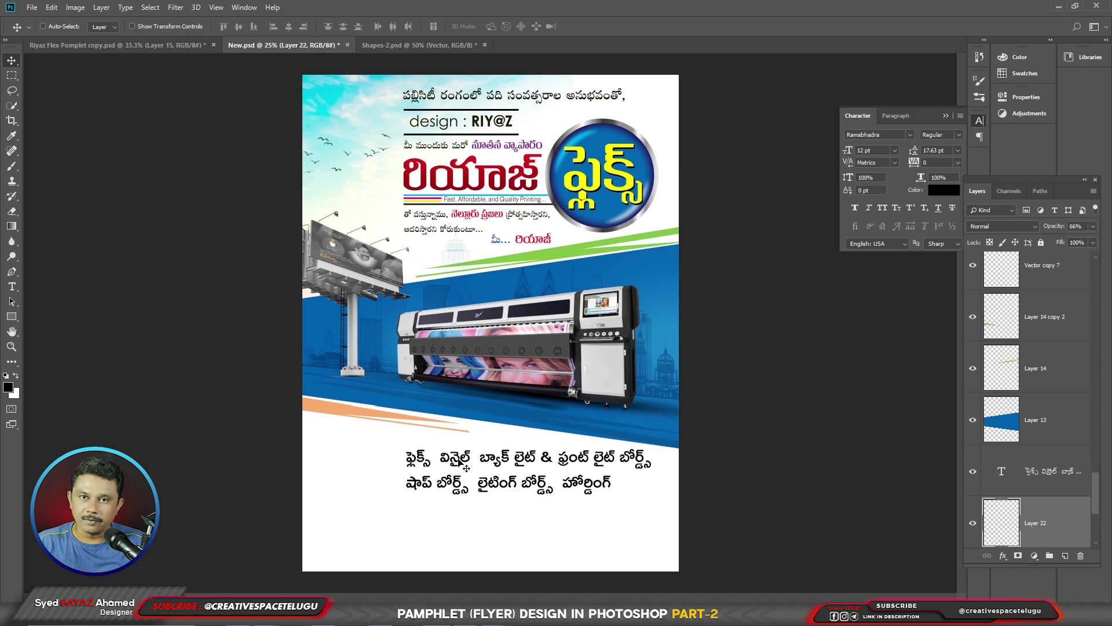
Step: Move the two-line Telugu services text left, closer to the page's left edge beneath the orange stripes
right_click(459, 462)
left_click(468, 465)
left_click_drag(519, 462, 442, 458)
Step: Draw a black 2167 x 445 px rounded rectangle with 222.5 px corners over the services text, running off the page's left edge
left_click(11, 317)
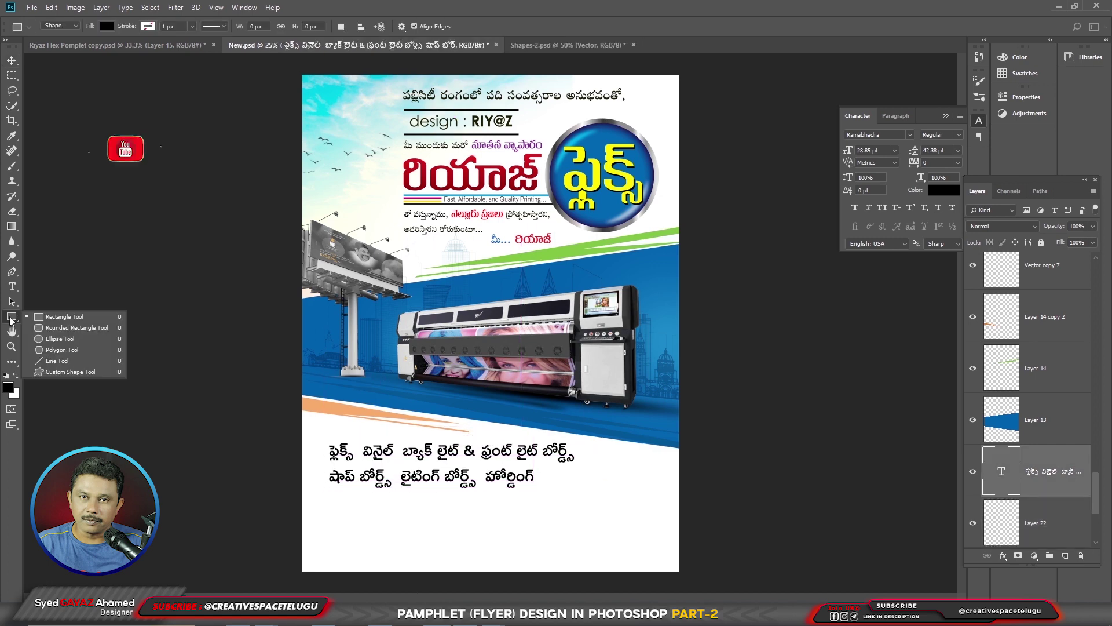
left_click(51, 338)
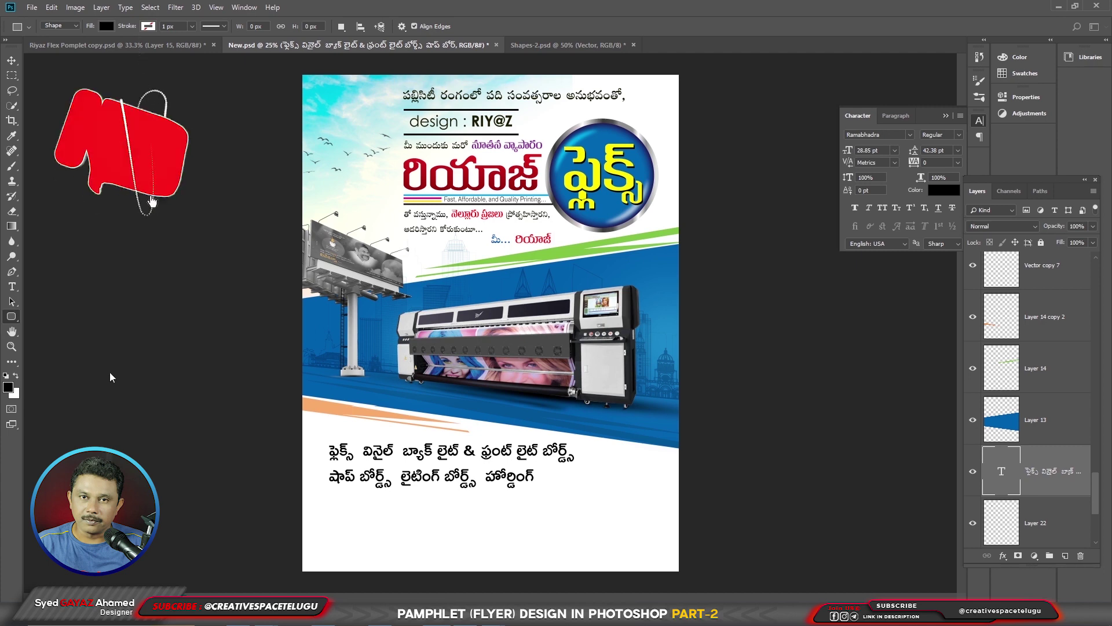
left_click_drag(292, 433, 606, 496)
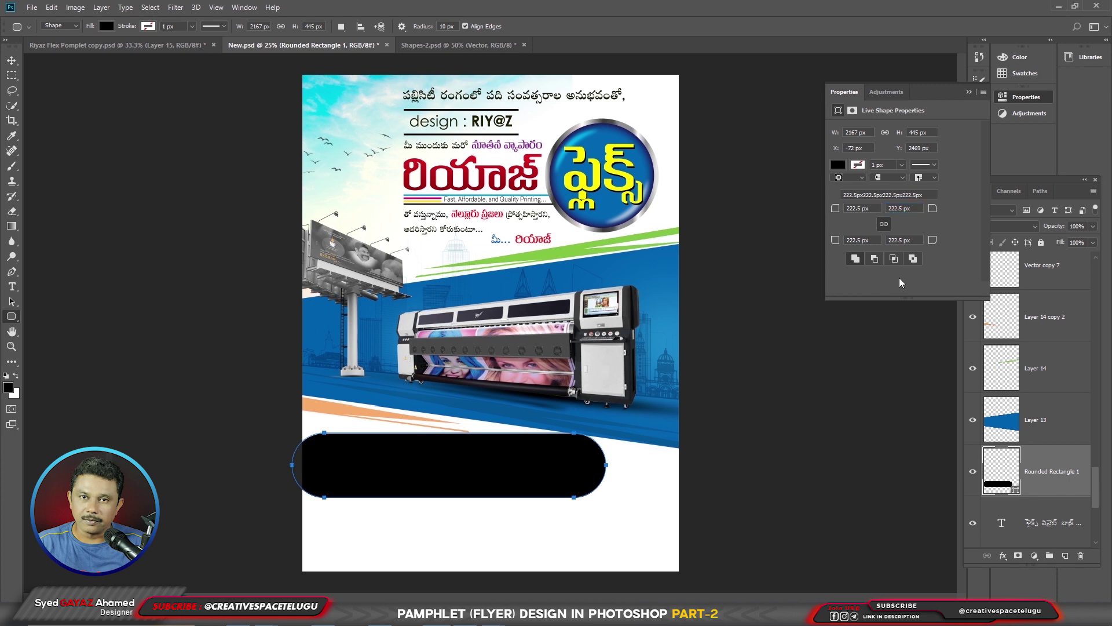
key("Return")
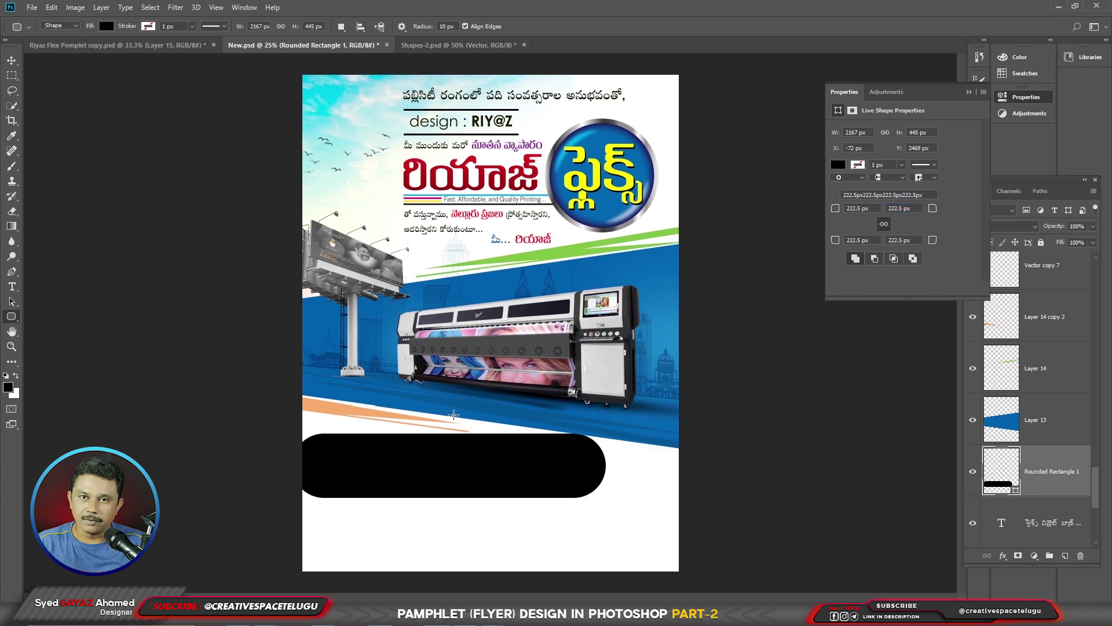
key("v")
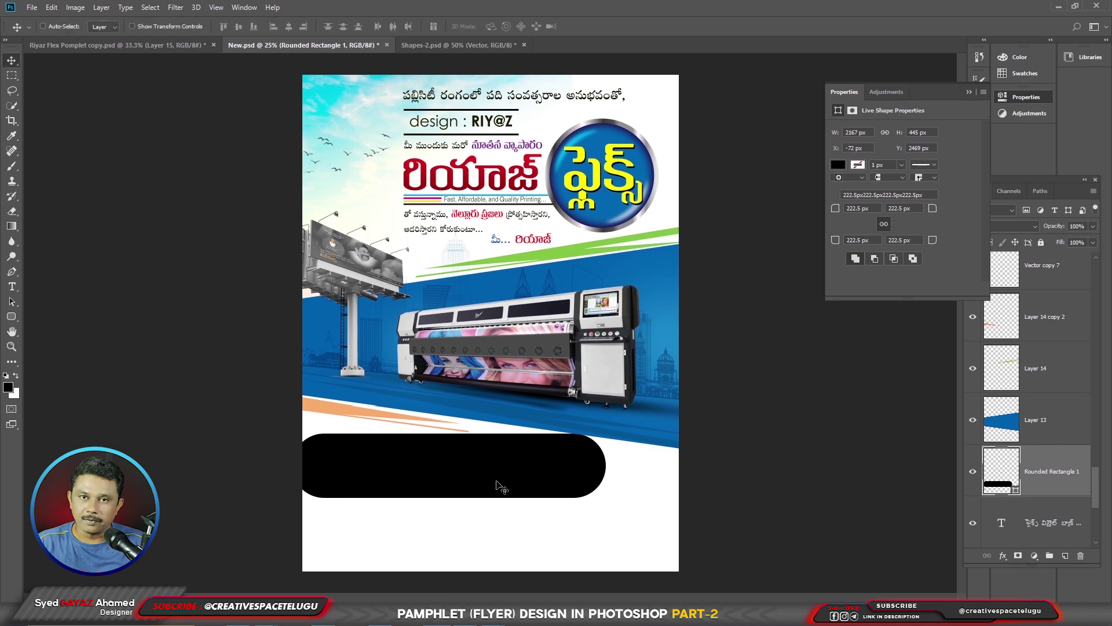
left_click_drag(530, 482, 503, 478)
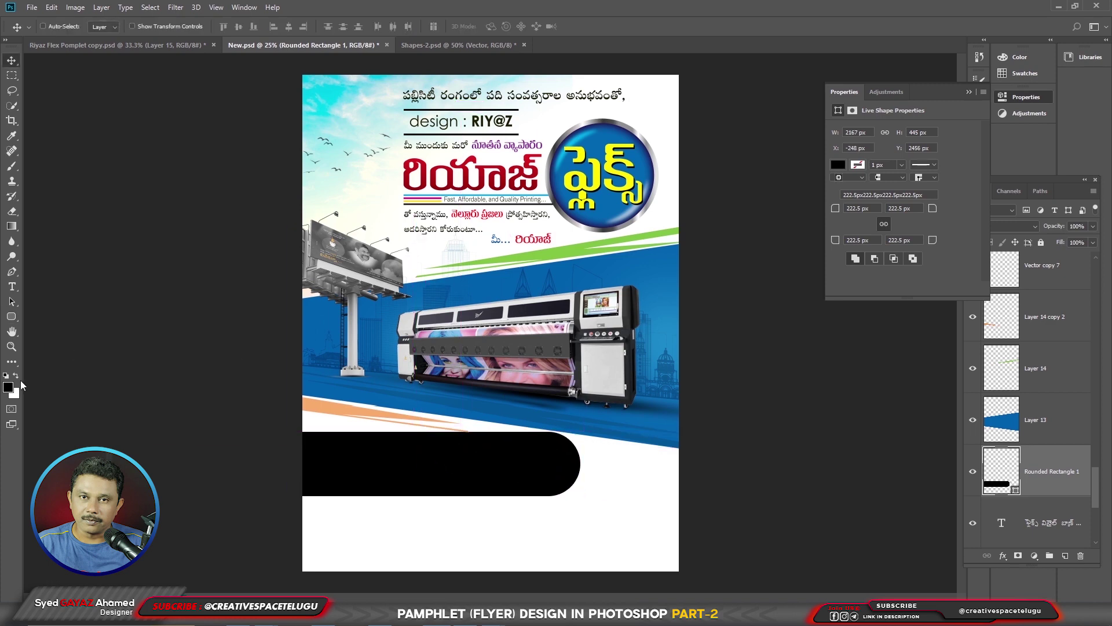
Step: Set the foreground colour to C 100, M 50, Y 0, K 0
left_click(8, 391)
left_click(676, 161)
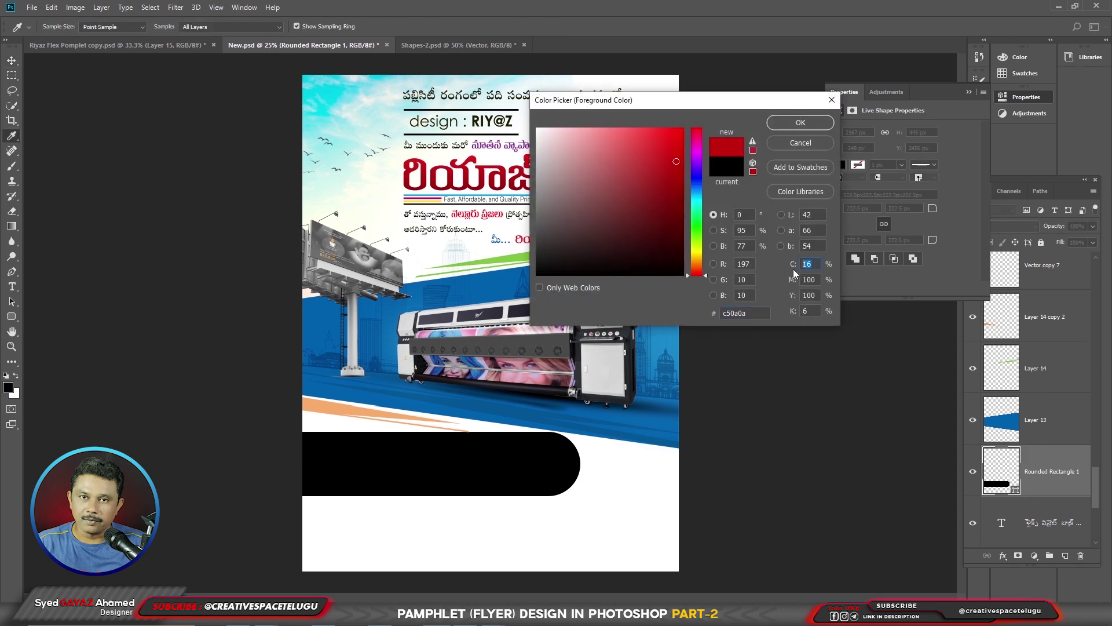
type("100")
key("Tab")
type("50")
key("Tab")
type("0")
key("Tab")
type("0")
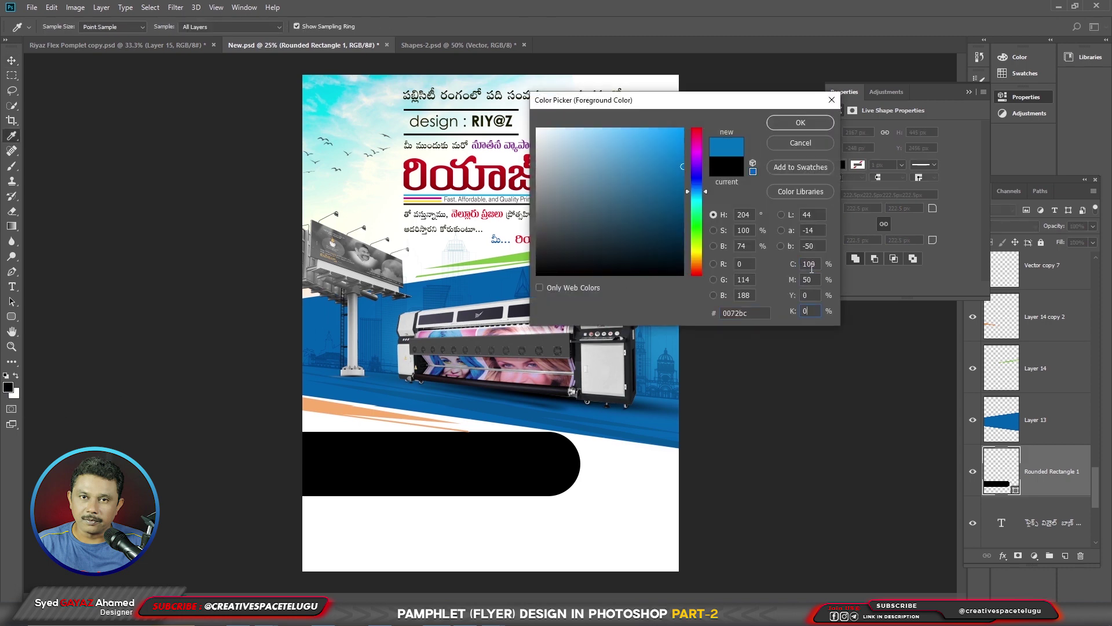
Step: Change the foreground colour to purple with C 60, M 100, Y 0, K 0
left_click(811, 266)
type("60")
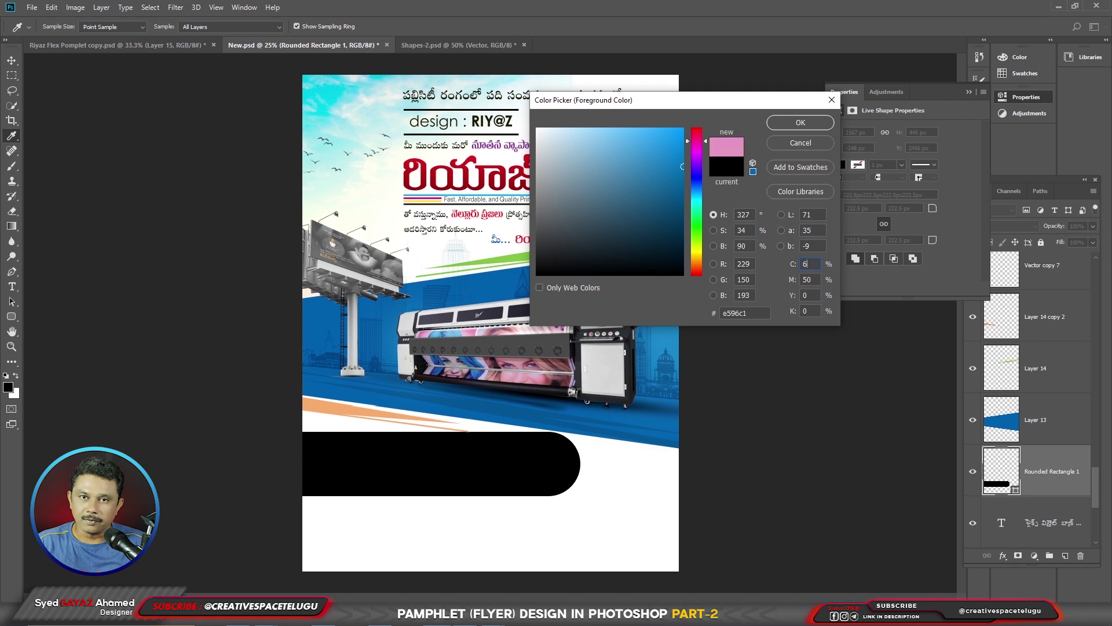
key("Tab")
type("100")
key("Tab")
type("0")
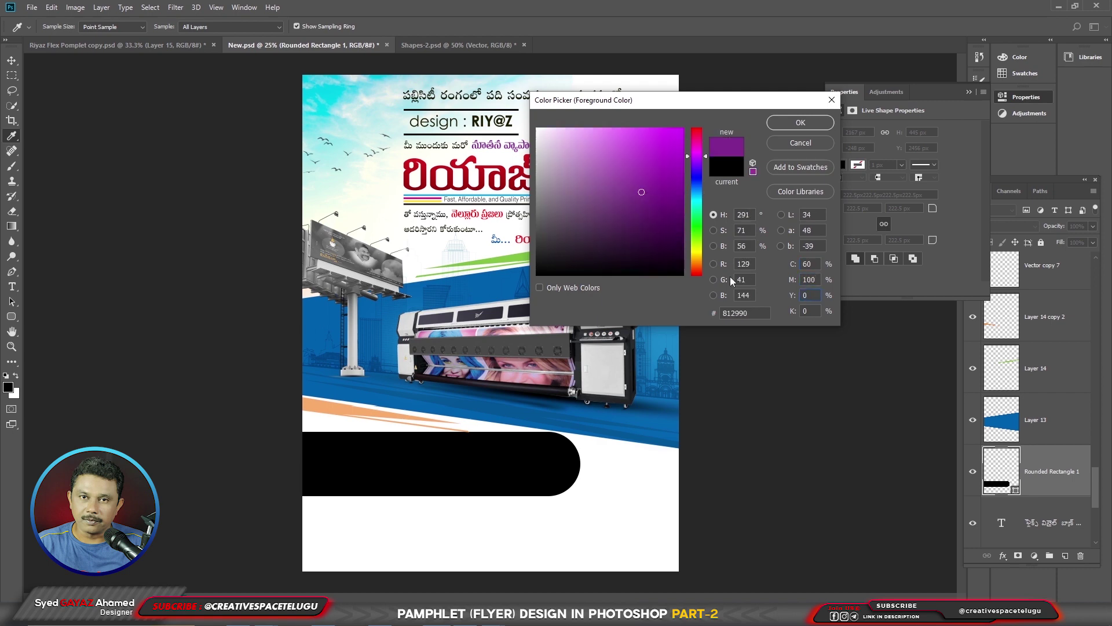
key("Return")
Step: Fill the rounded rectangle with the purple foreground colour and move it behind the services text
key("v")
key("alt+BackSpace")
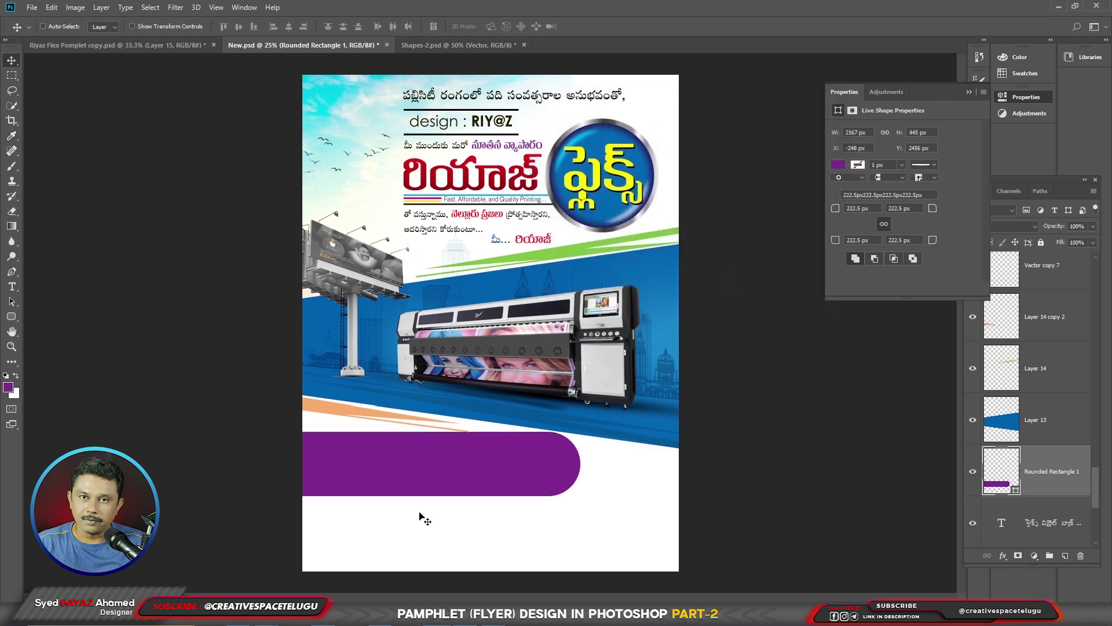
key("ctrl+bracketleft")
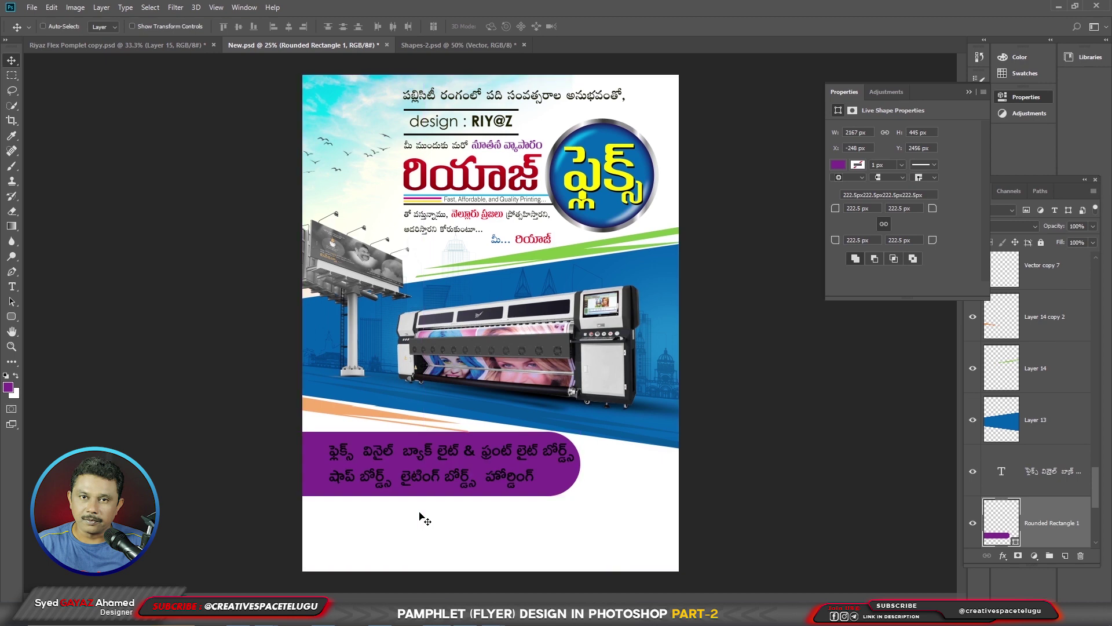
Step: Recolour the services text on the purple banner to yellow with C 0, M 0, Y 100, K 0
right_click(437, 477)
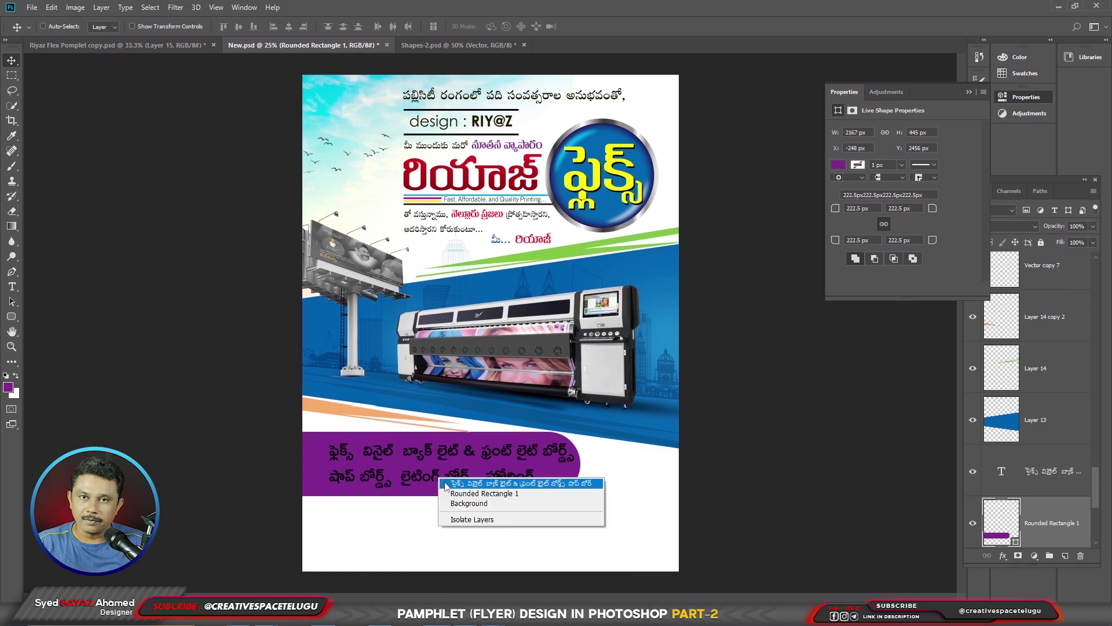
left_click(445, 482)
left_click(8, 387)
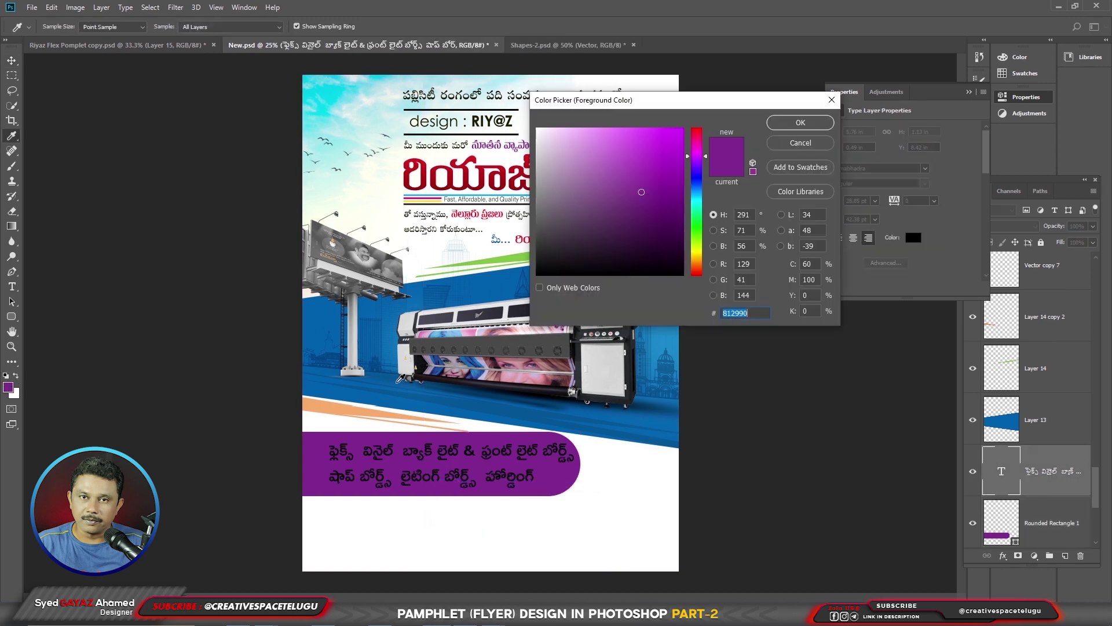
type("0")
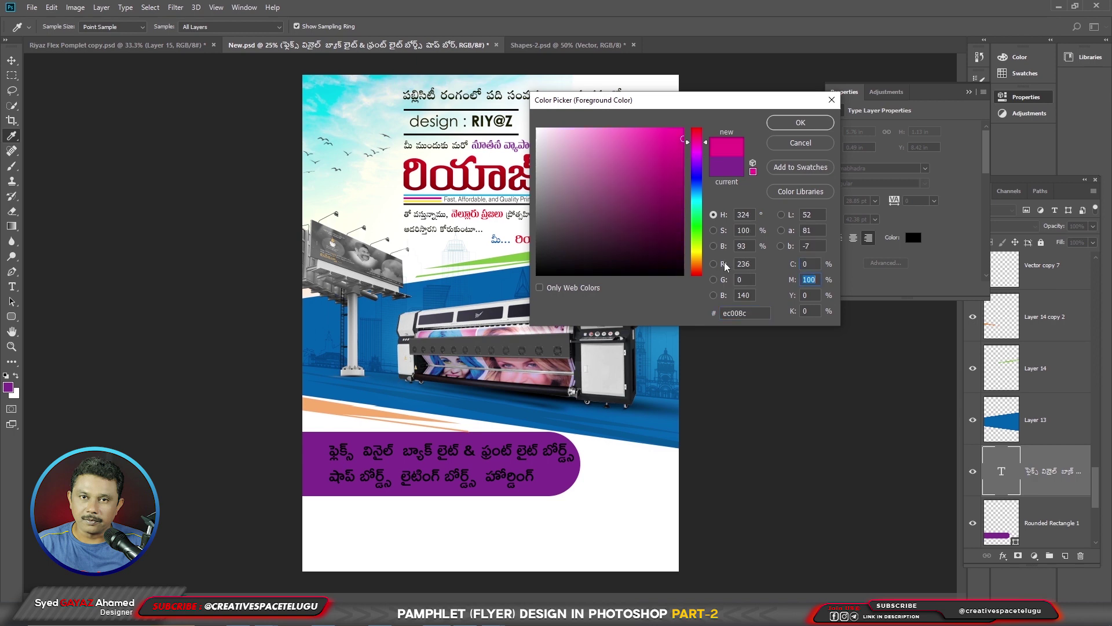
type("0")
key("Tab")
type("100")
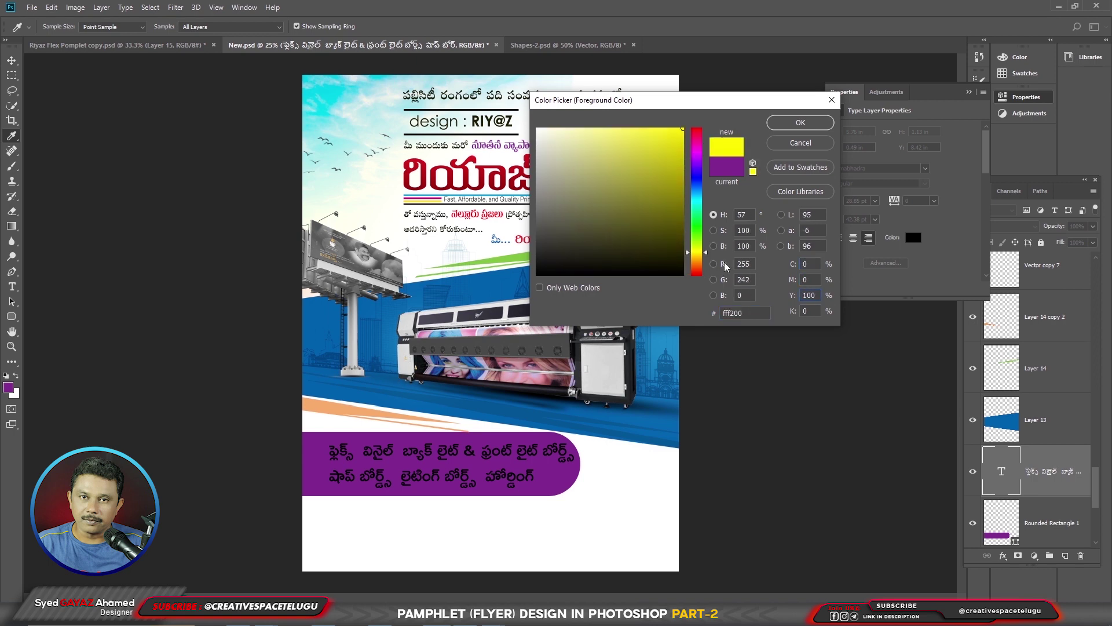
key("Return")
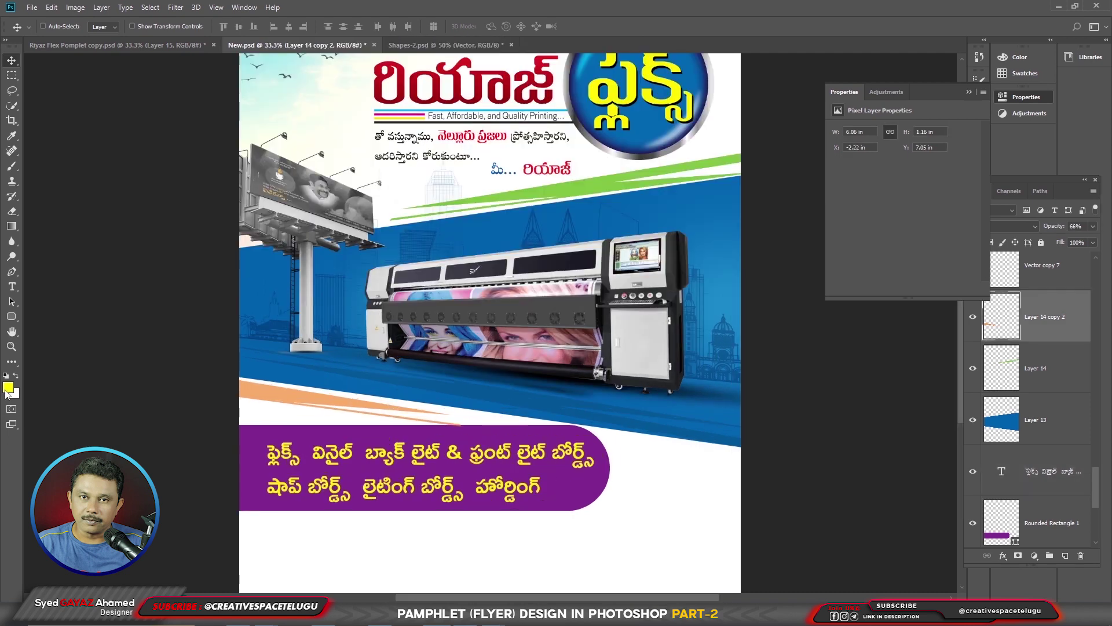
Step: Recolour the orange accent stripes above the banner to golden yellow with M 25, Y 100 and set their layer opacity to 100%
left_click(7, 387)
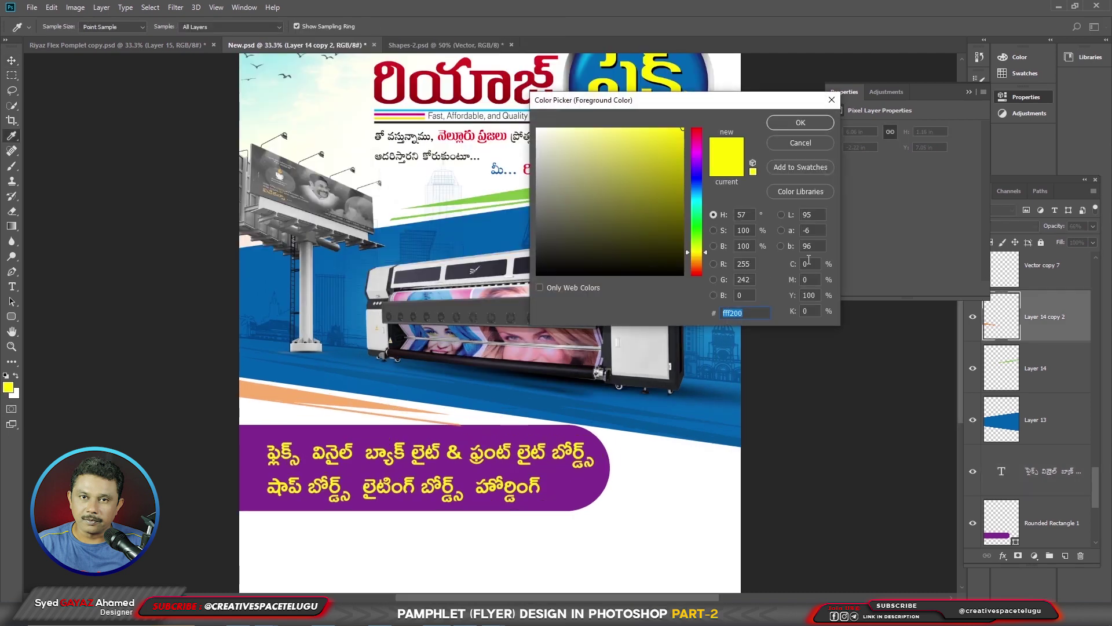
type("20")
key("Tab")
type("100")
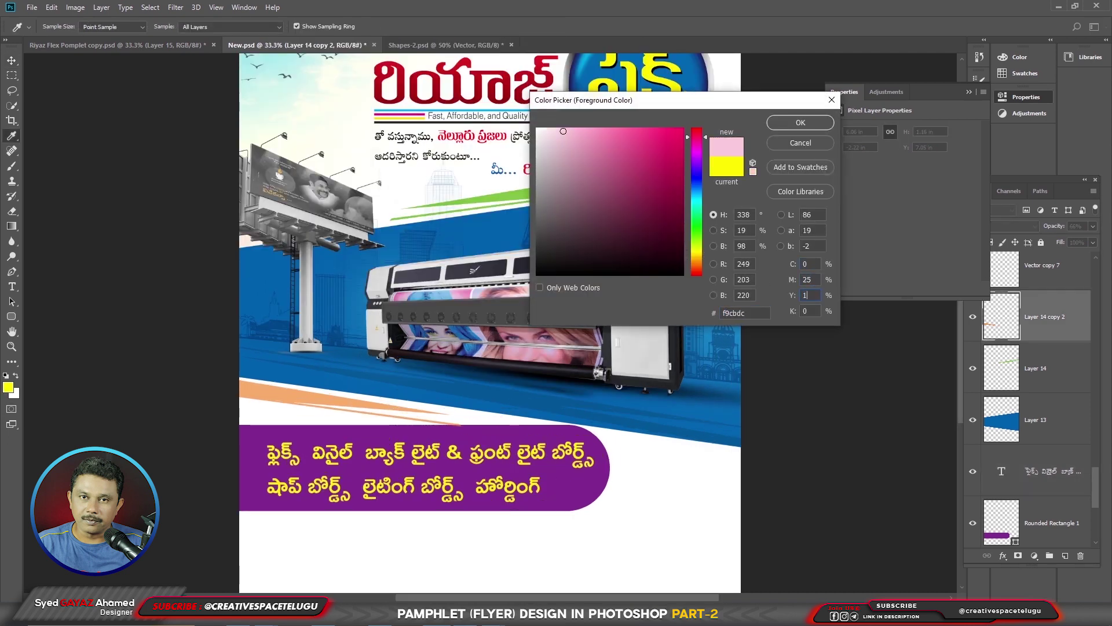
key("Tab")
key("Return")
key("alt+shift+BackSpace")
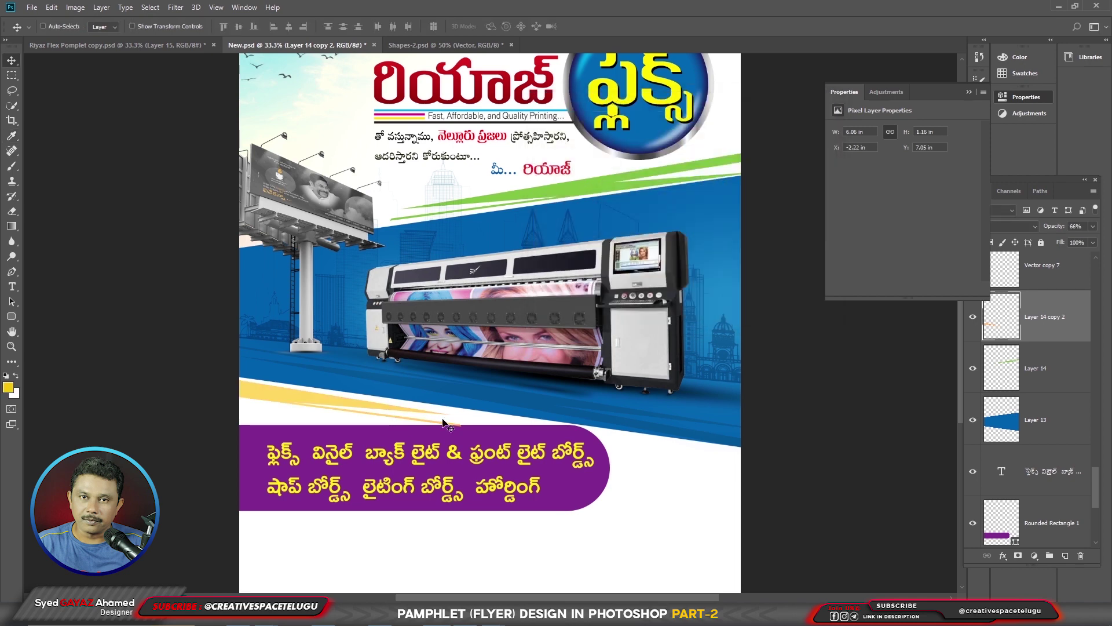
key("0")
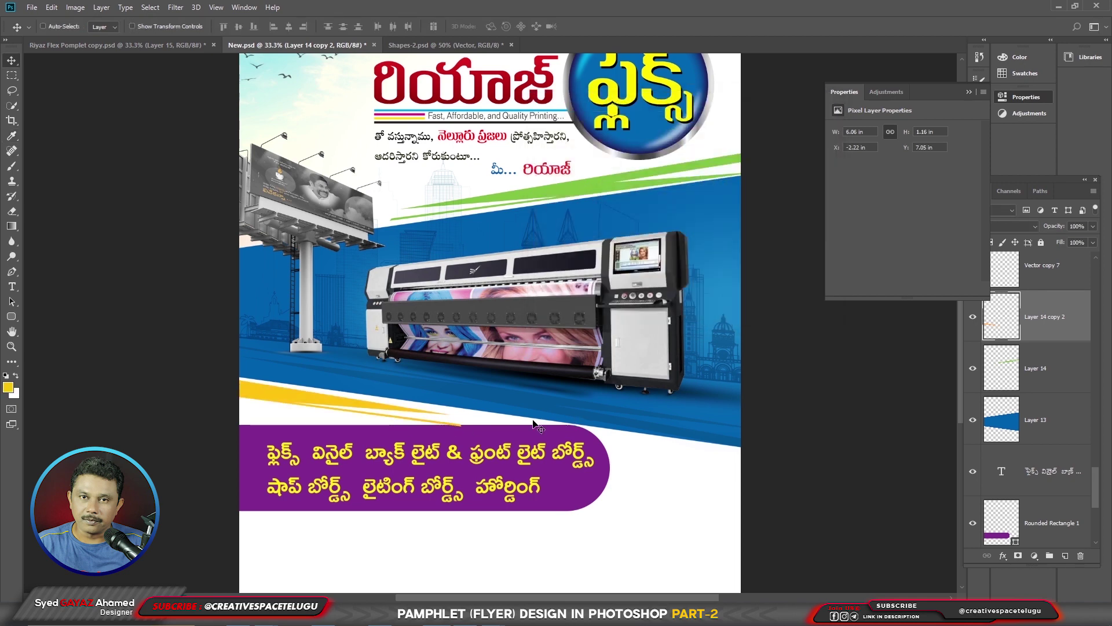
key("shift+Up")
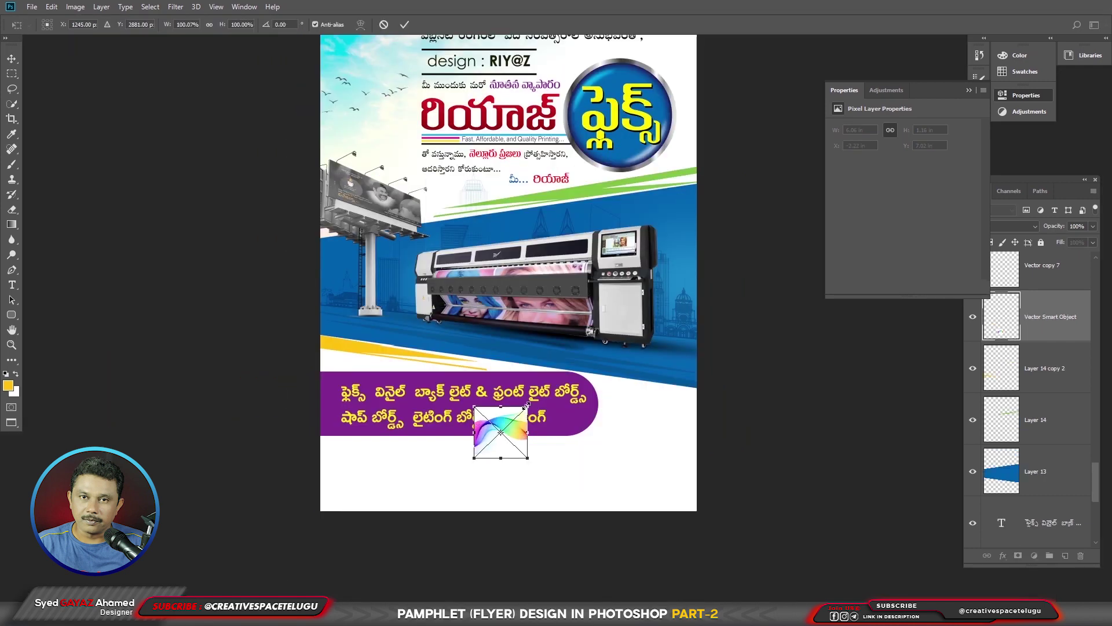
Step: Enlarge the pasted colourful wave artwork to span the lower half of the pamphlet and send it behind the other artwork
left_click_drag(527, 405, 739, 294)
key("Return")
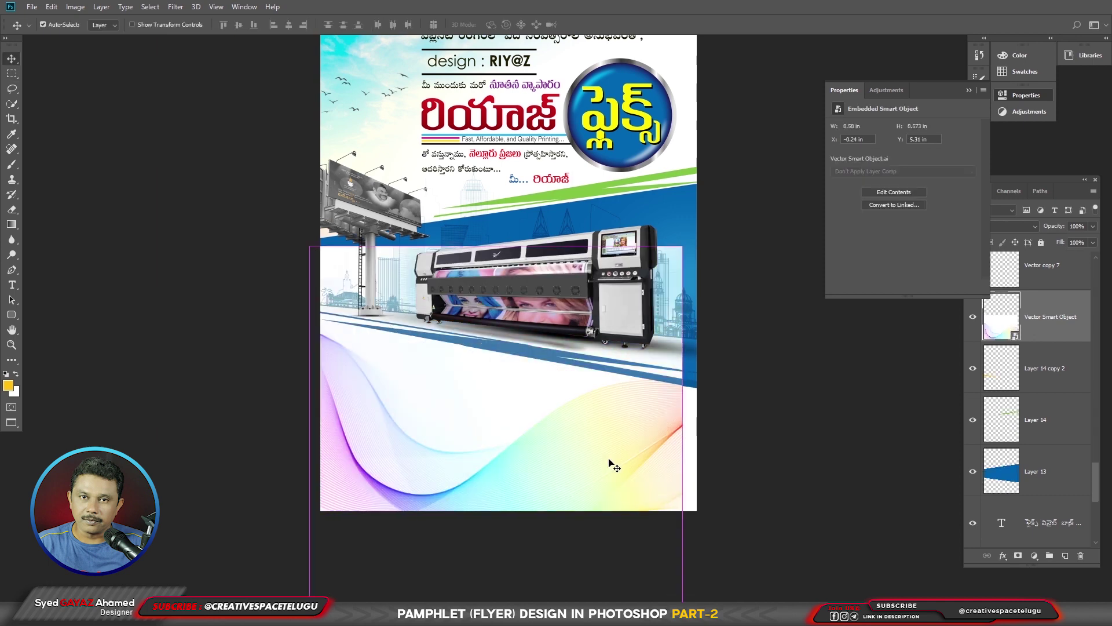
key("ctrl+shift+bracketleft")
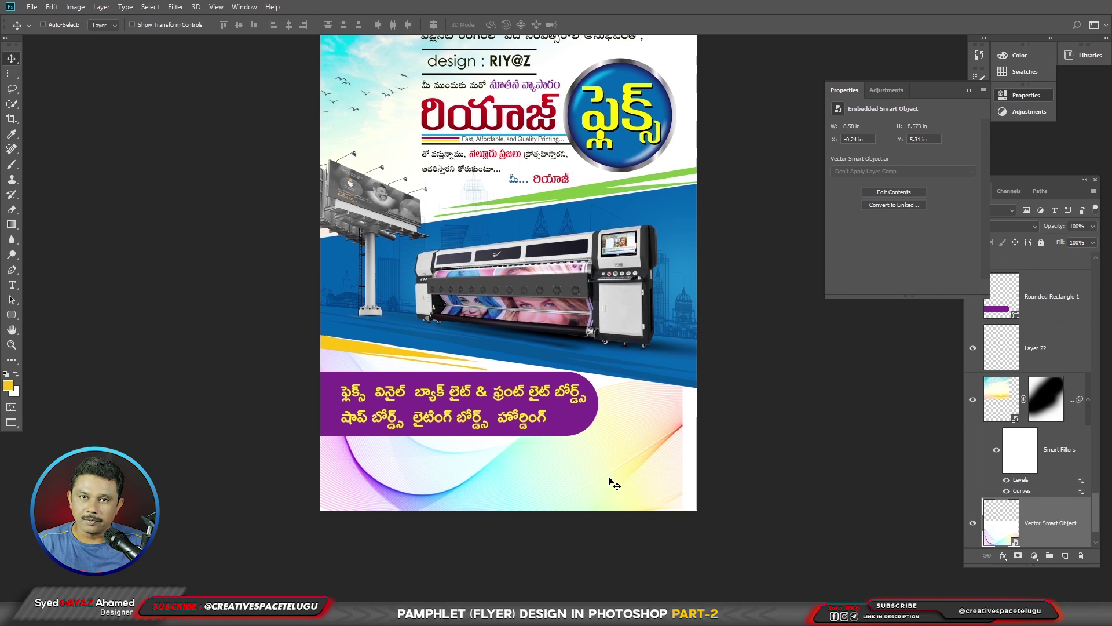
Step: Flip the wave artwork vertically and reposition and scale it to fill the page's width at the bottom
left_click_drag(609, 477, 625, 459)
key("ctrl+t")
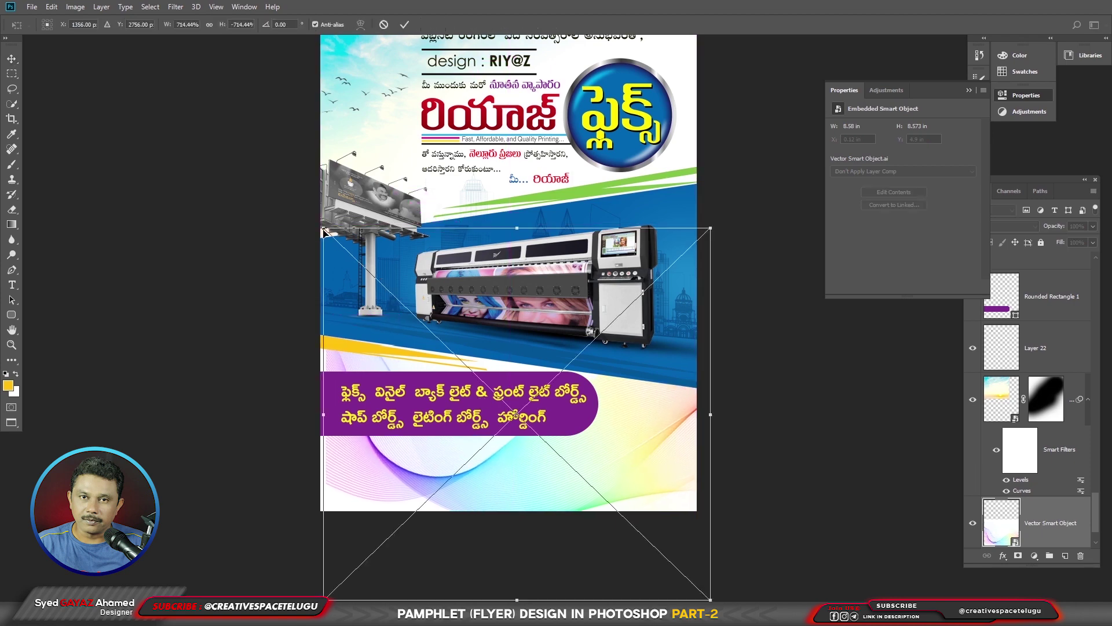
key("Return")
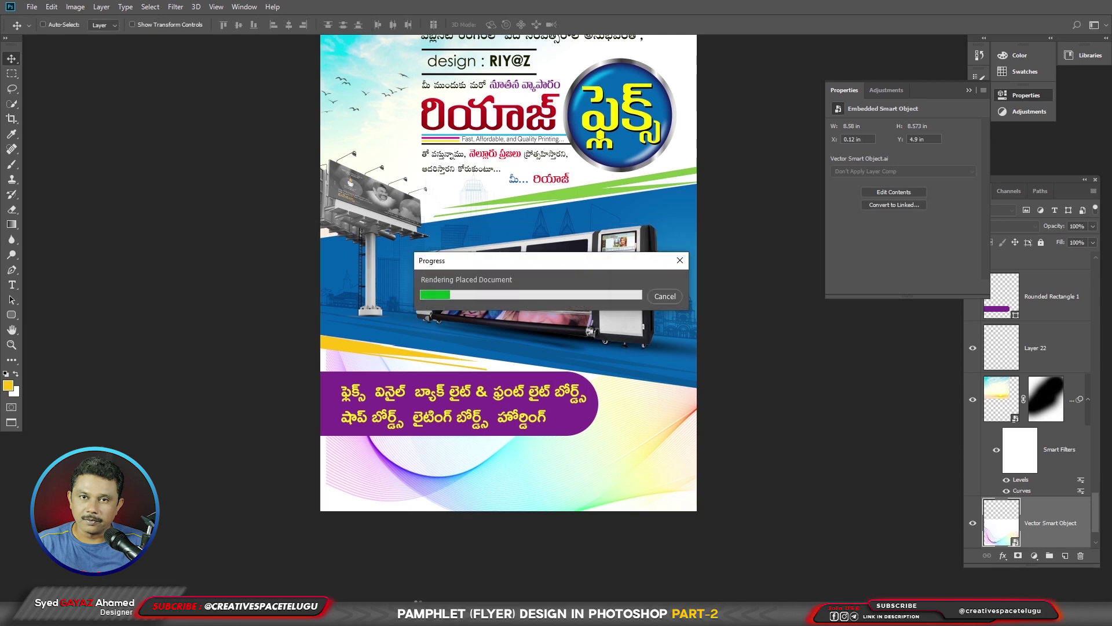
Step: Create a golden yellow strip about 0.65 in tall across the page's bottom edge on a new layer
key("m")
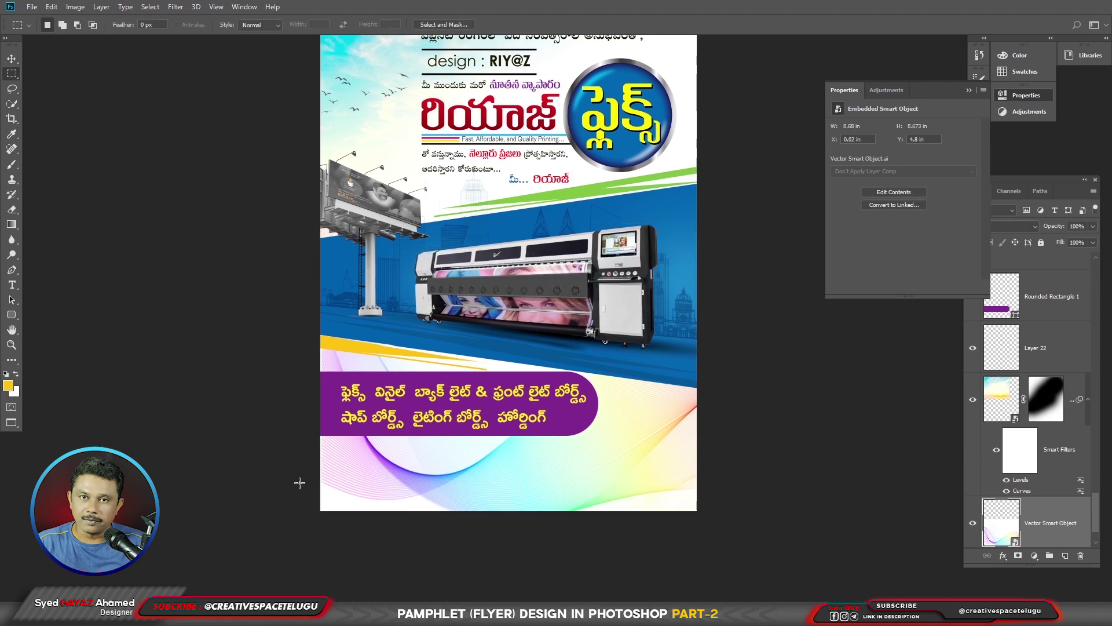
left_click_drag(299, 482, 847, 538)
key("ctrl+shift+alt+n")
key("alt+BackSpace")
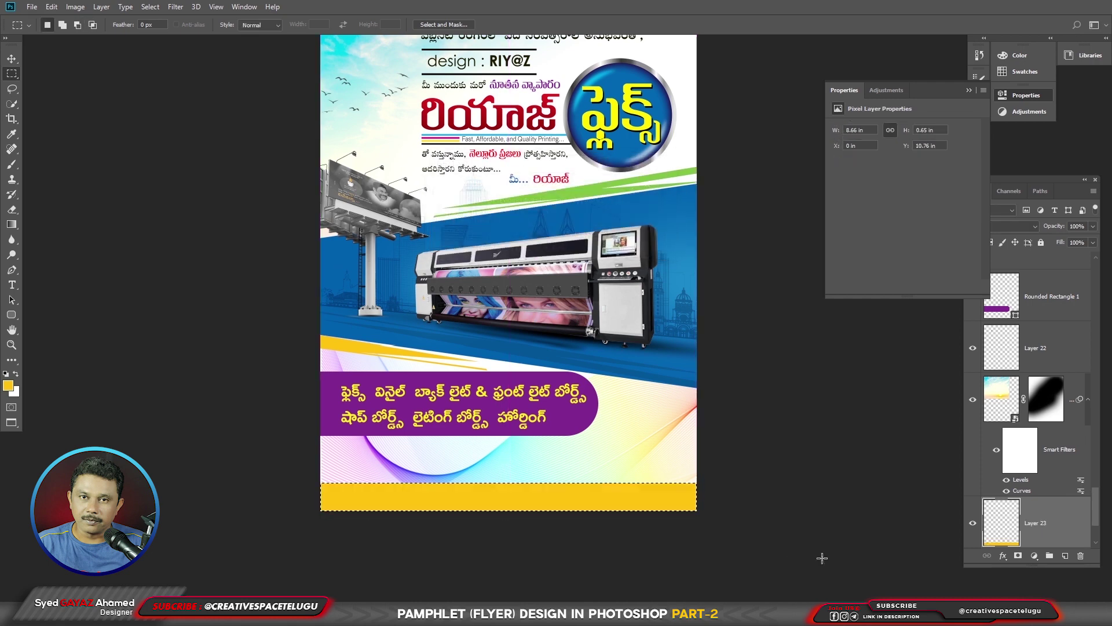
left_click_drag(495, 334, 500, 390)
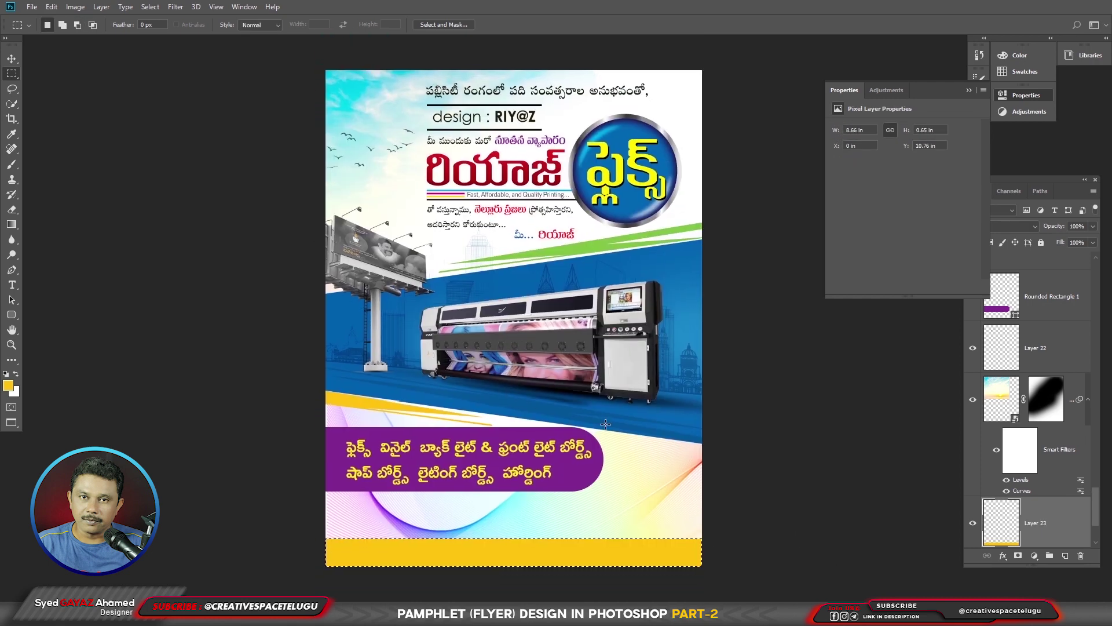
key("ctrl+d")
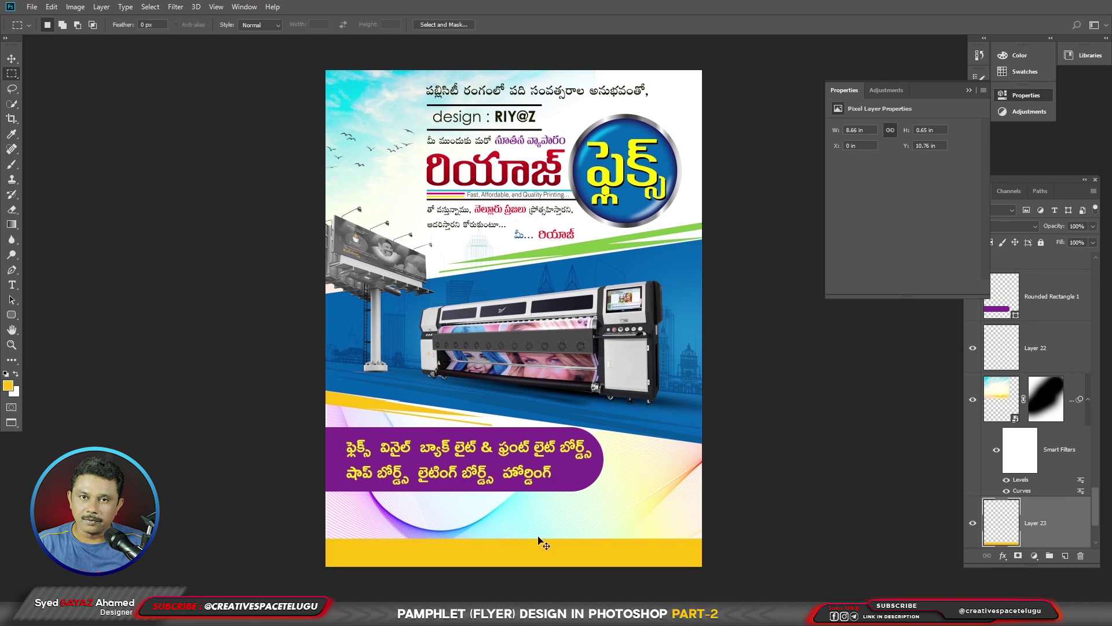
Step: Stretch the bottom strip upward to about 0.81 in tall and preview the pamphlet in full-screen view
key("ctrl+t")
left_click_drag(543, 539, 543, 531)
key("Return")
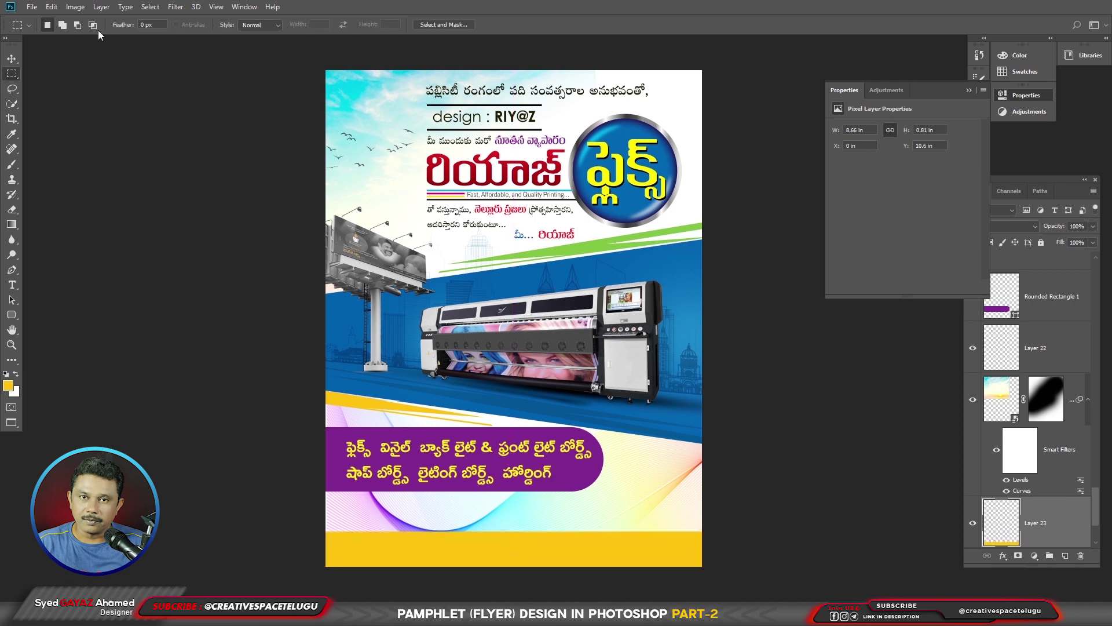
key("f")
key("f")
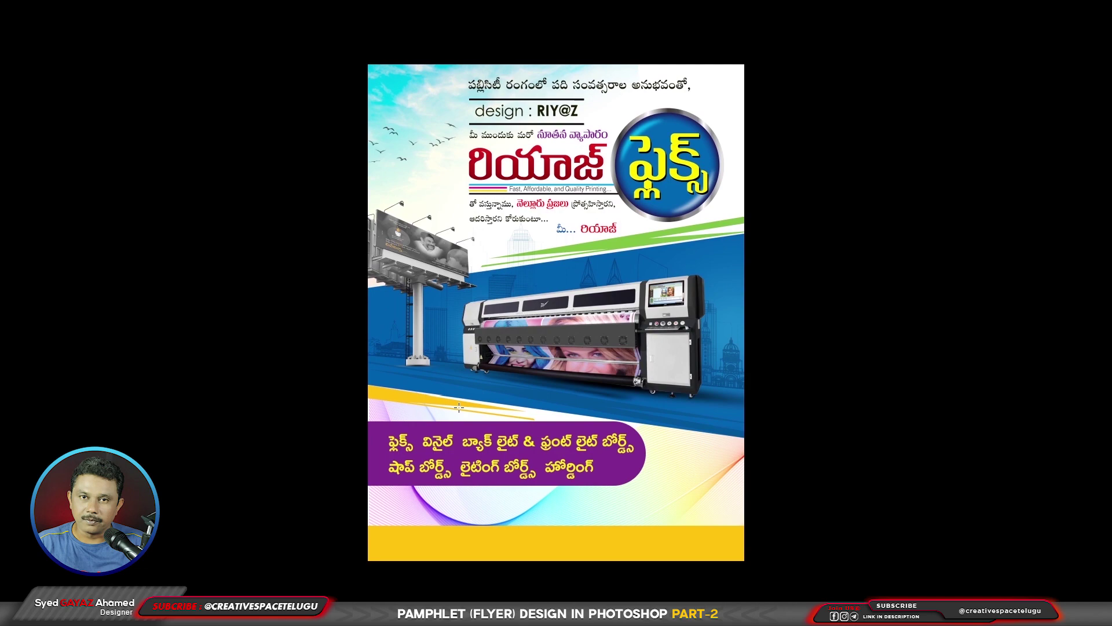
key("f")
Step: Copy the address line from the original pamphlet into New.psd and place it on the golden bottom strip
right_click(497, 510)
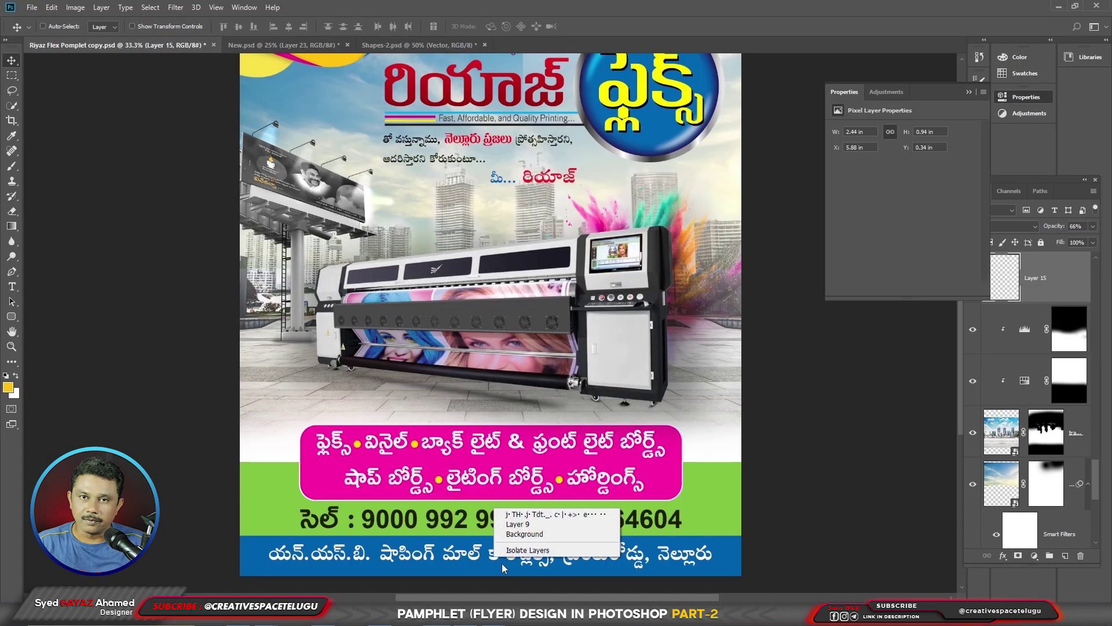
left_click(511, 516)
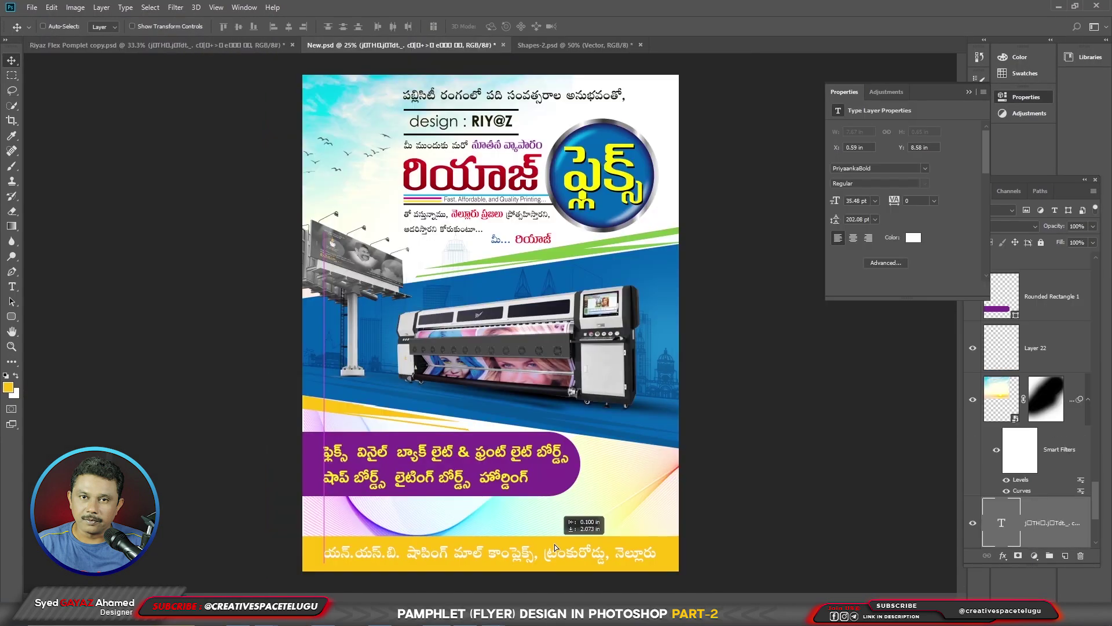
left_click_drag(553, 545, 556, 544)
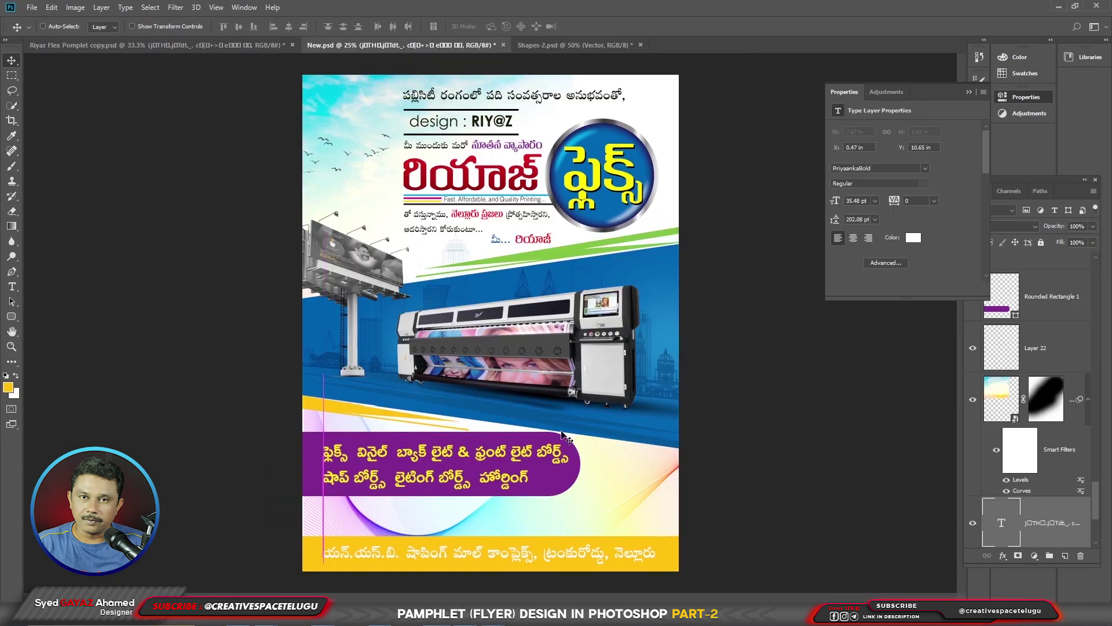
Step: Recolour the address text on the bottom strip to black (000000)
left_click(9, 387)
left_click_drag(626, 233, 728, 320)
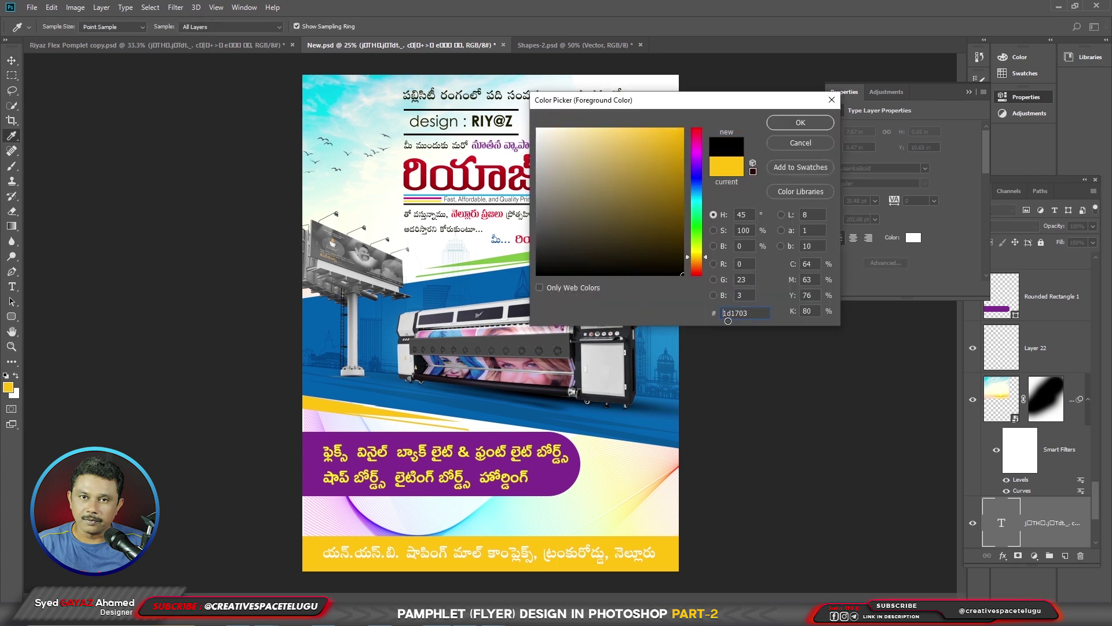
left_click(800, 122)
Step: Select the bottom strip's layer and sample its golden yellow as the foreground colour
right_click(484, 517)
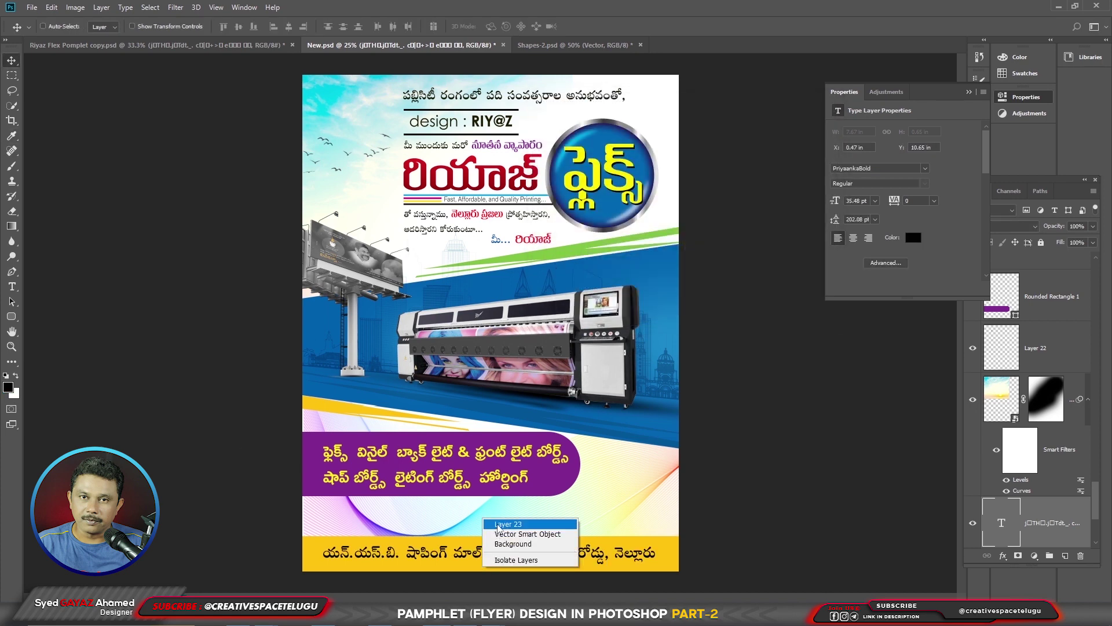
left_click(509, 524)
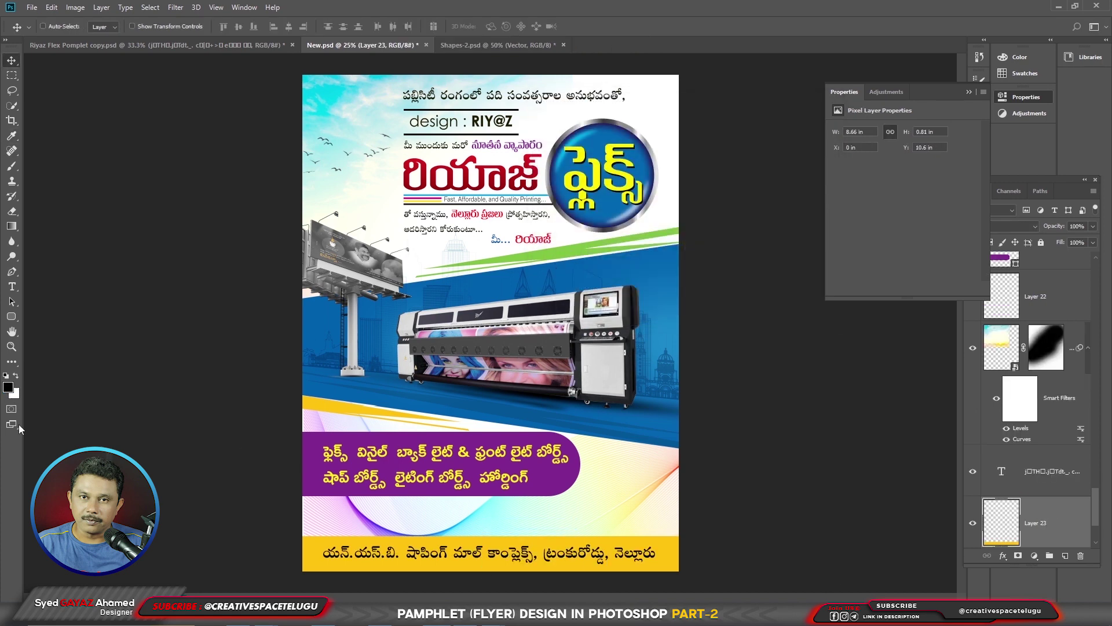
left_click(8, 386)
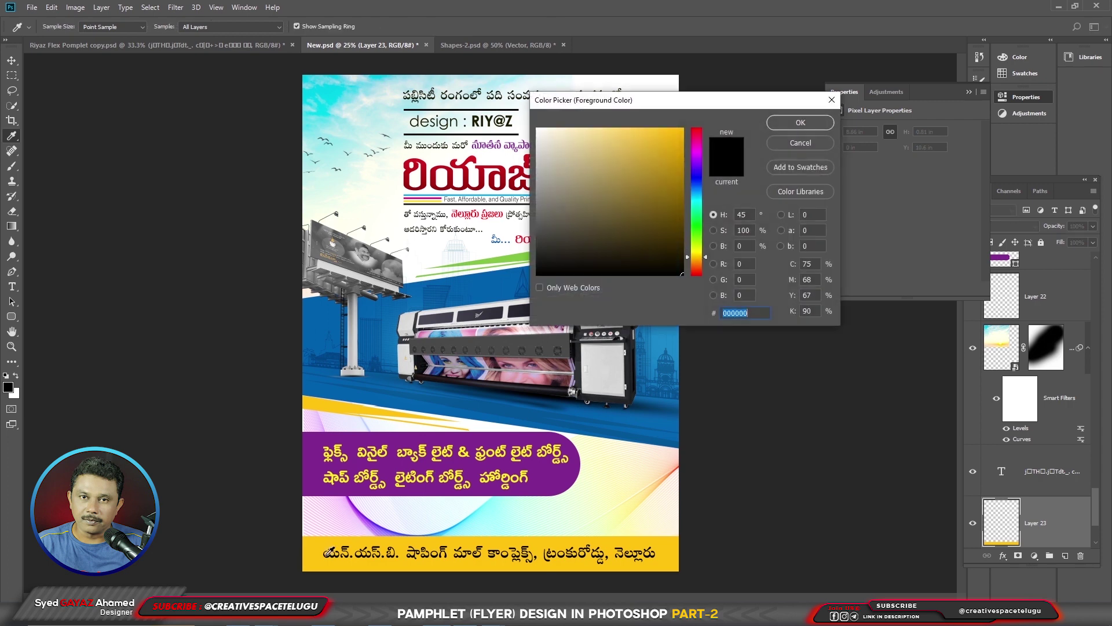
left_click(503, 559)
left_click(801, 122)
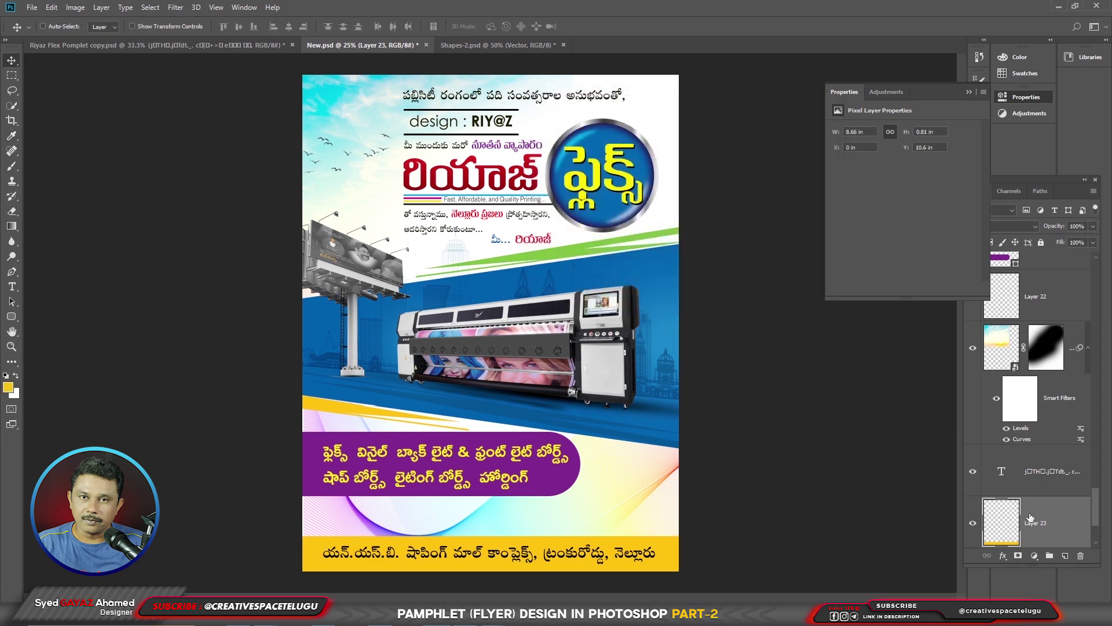
Step: Add a Gradient Overlay to the bottom strip using the Foreground to Background preset
left_click(1005, 556)
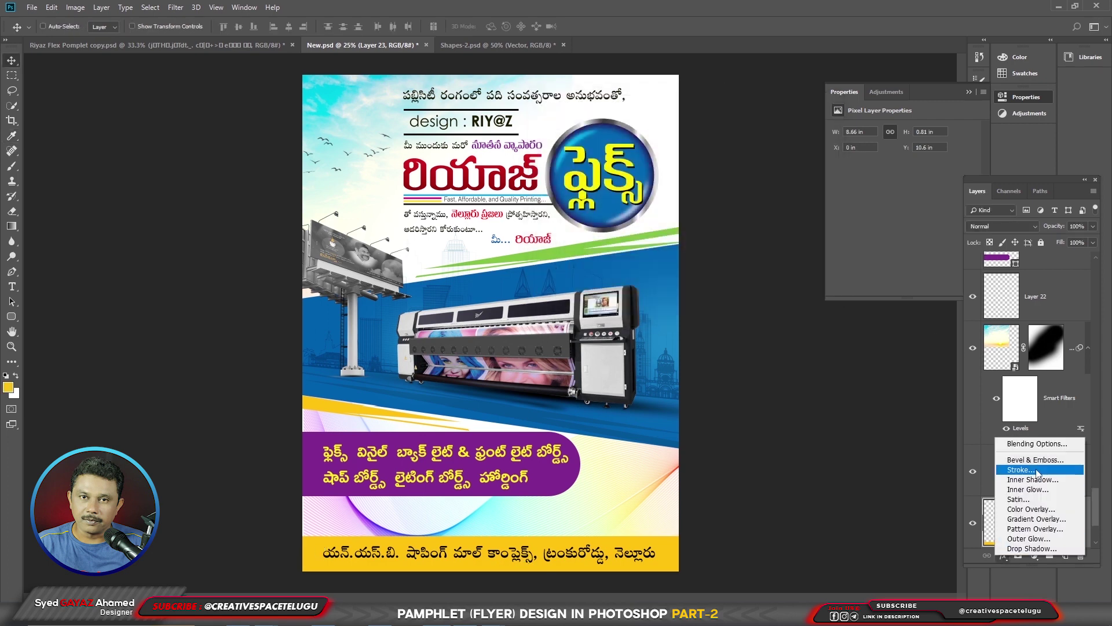
left_click(1029, 519)
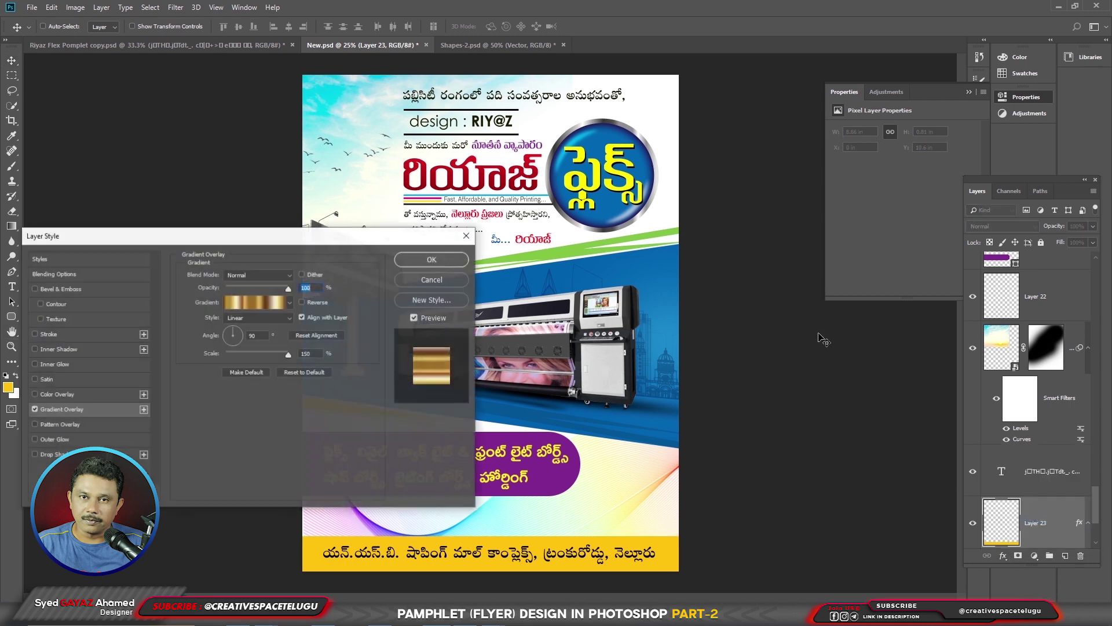
left_click_drag(314, 234, 491, 137)
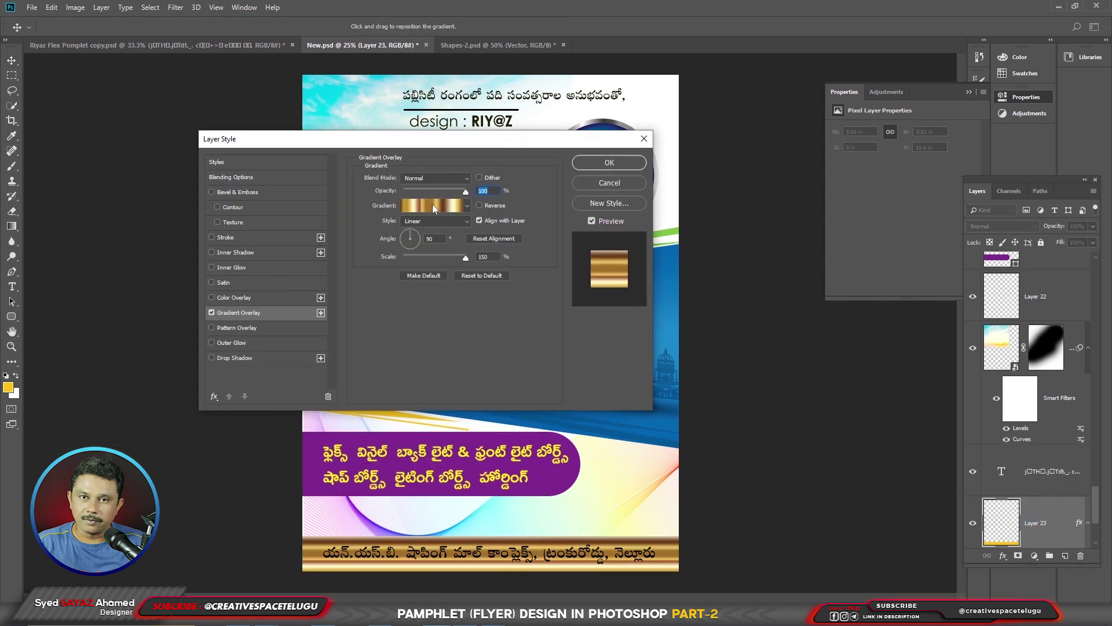
left_click(432, 205)
left_click(660, 341)
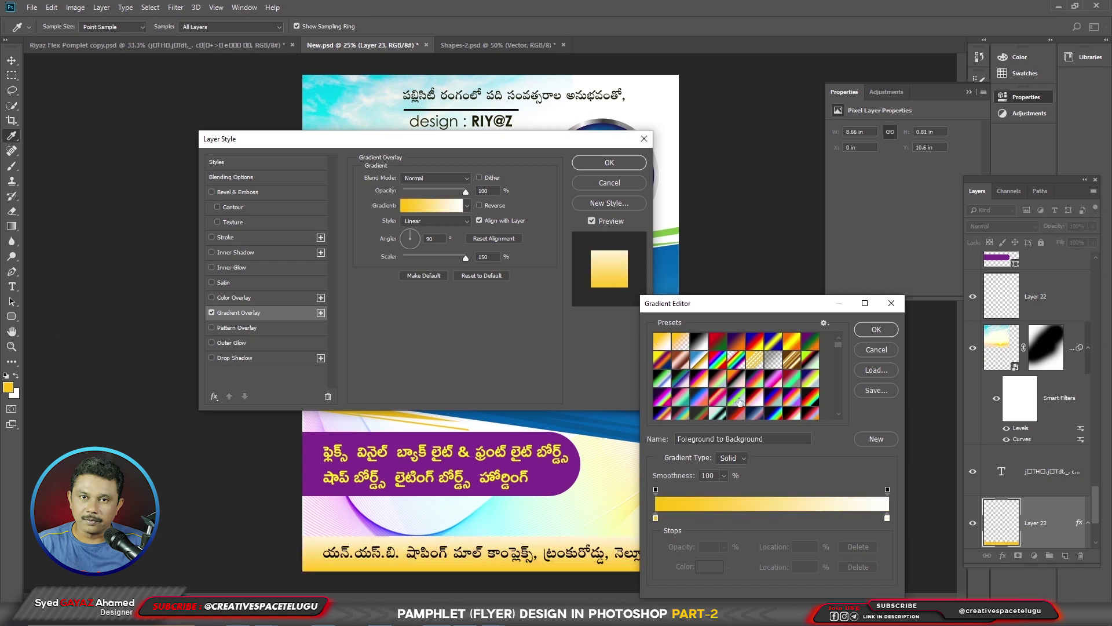
Step: Set the gradient's white end stop to orange with M 60, Y 100 and accept the edited gradient
double_click(886, 517)
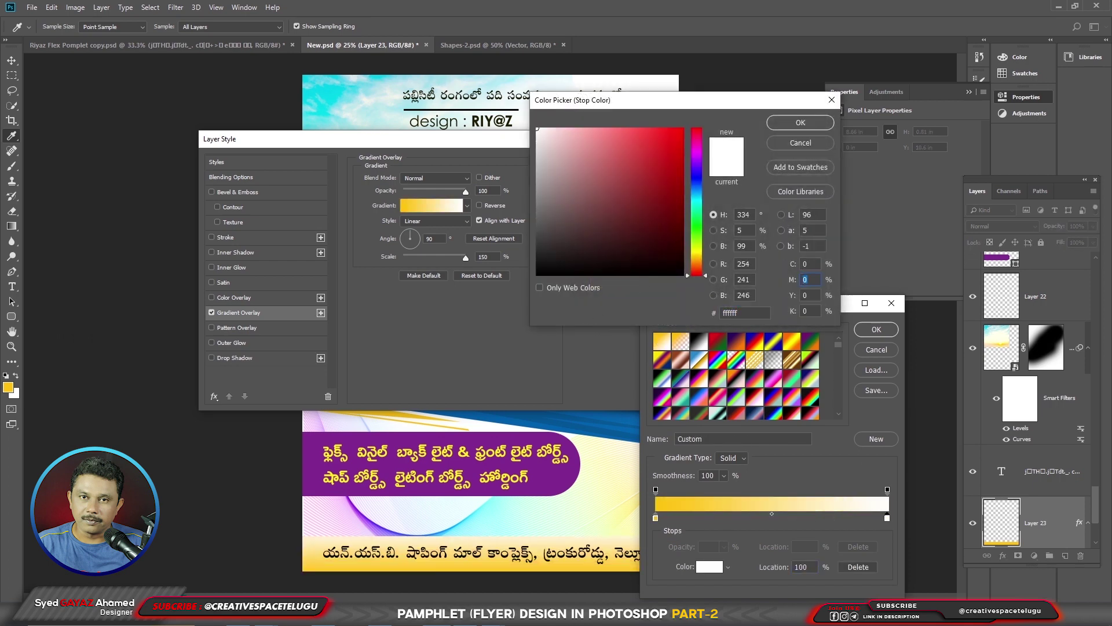
type("60")
key("Tab")
type("100")
key("Return")
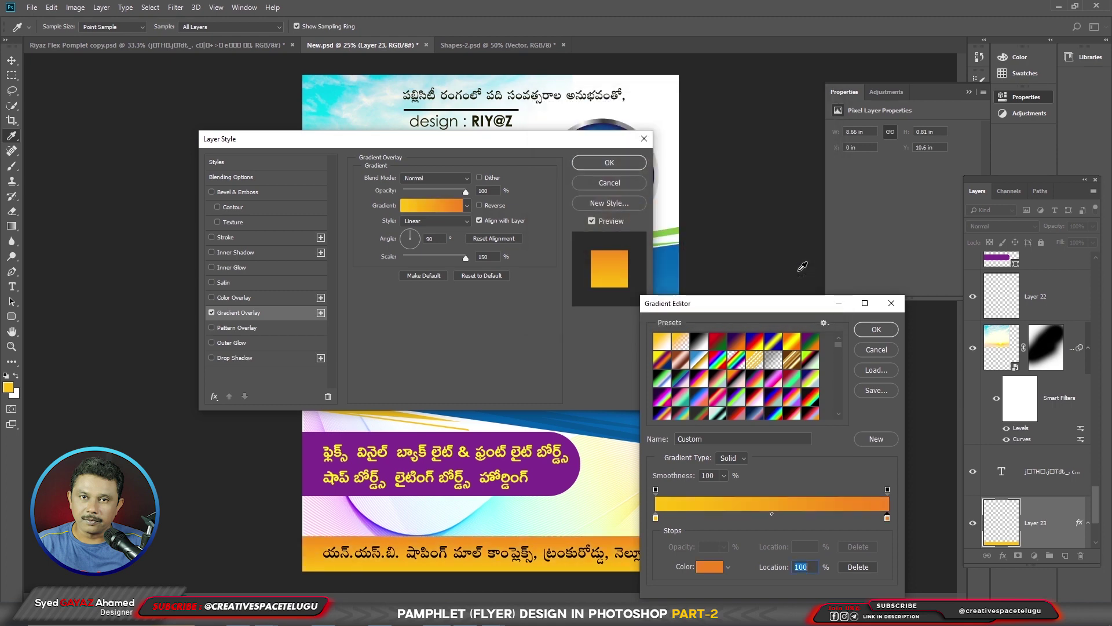
left_click(868, 329)
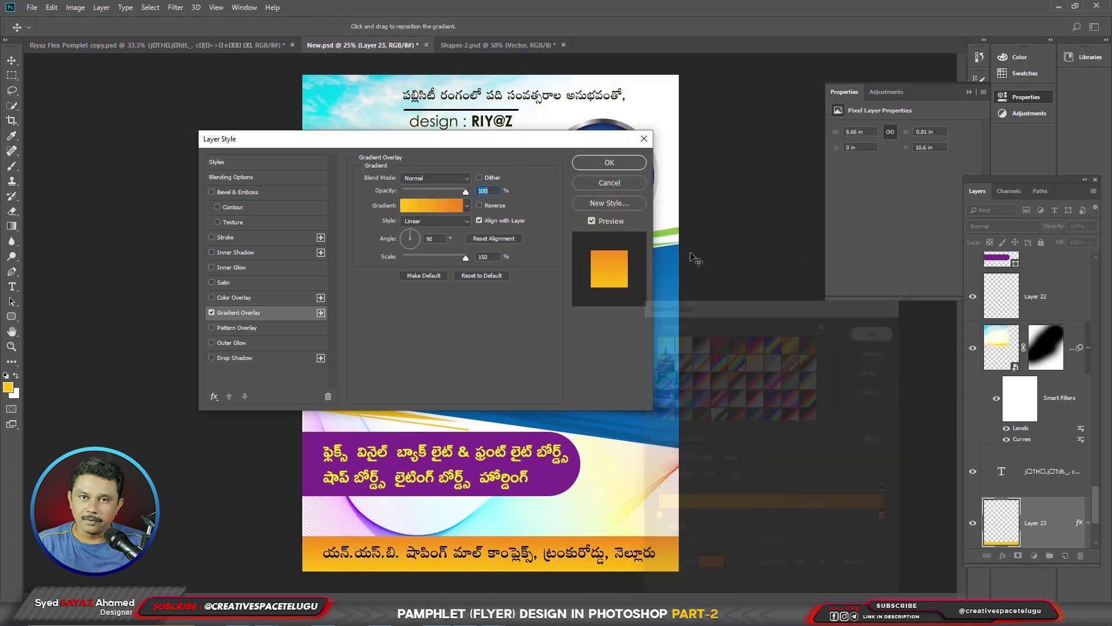
Step: Reverse the bottom strip's gradient overlay and accept the layer style
left_click(480, 205)
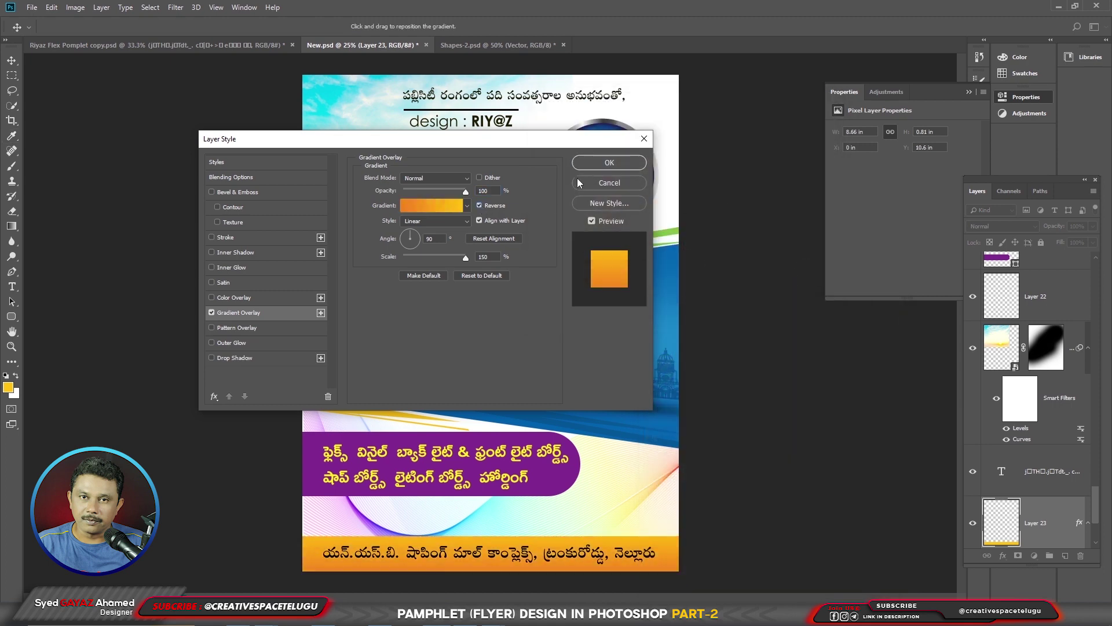
left_click(612, 165)
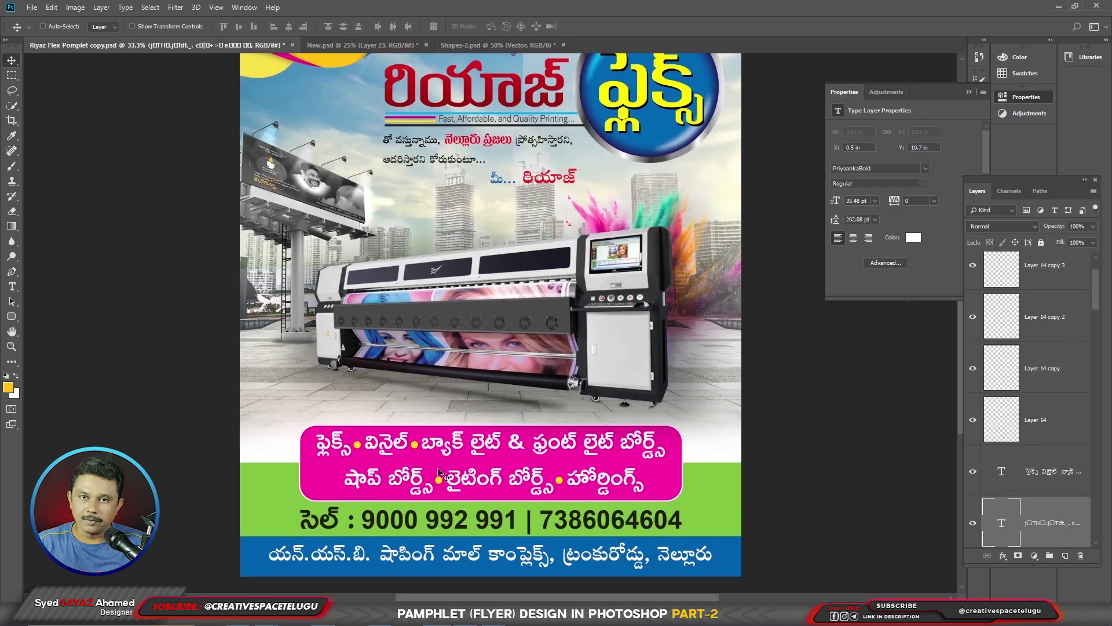
Step: Bring the phone number line from the original pamphlet above the address strip, dropping its divider character and regrouping the second number's digits
right_click(416, 519)
left_click(441, 527)
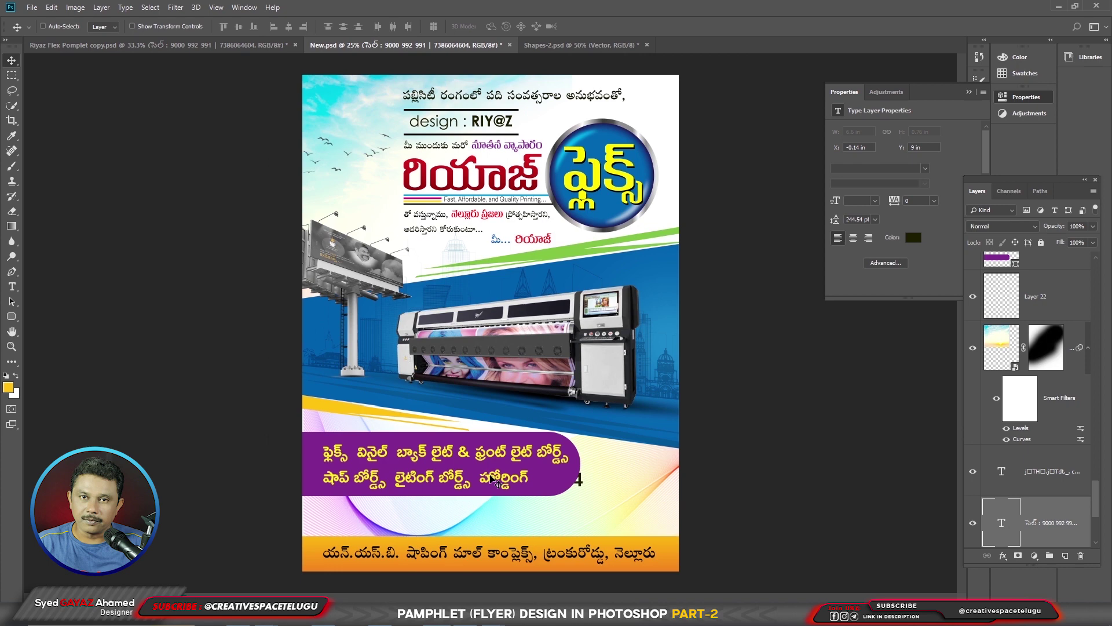
left_click_drag(497, 480, 537, 515)
key("Delete")
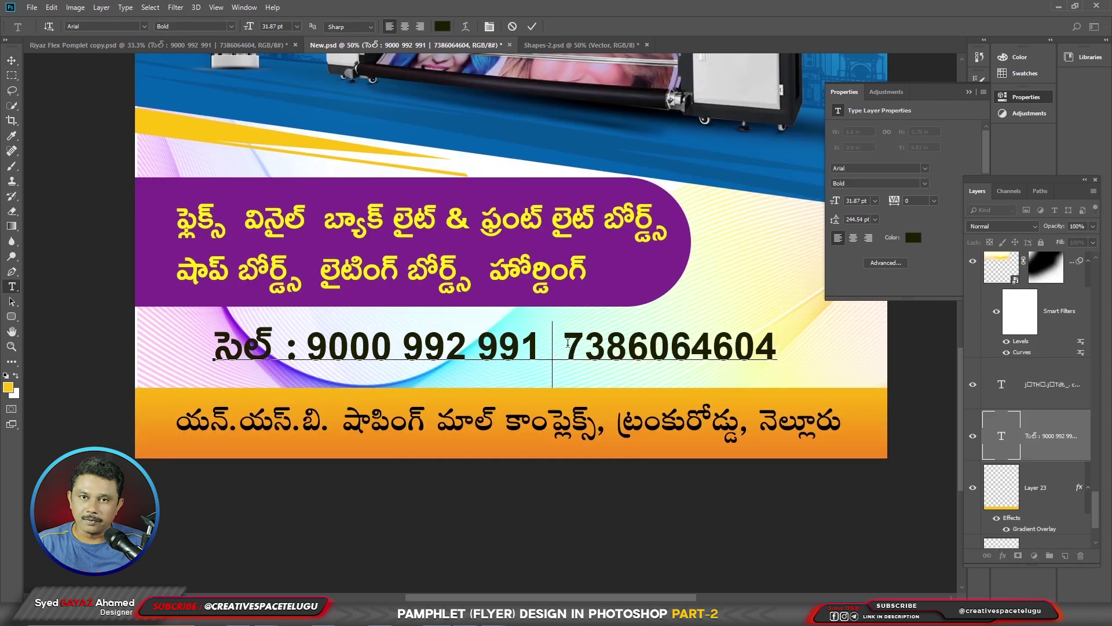
key("ctrl+Return")
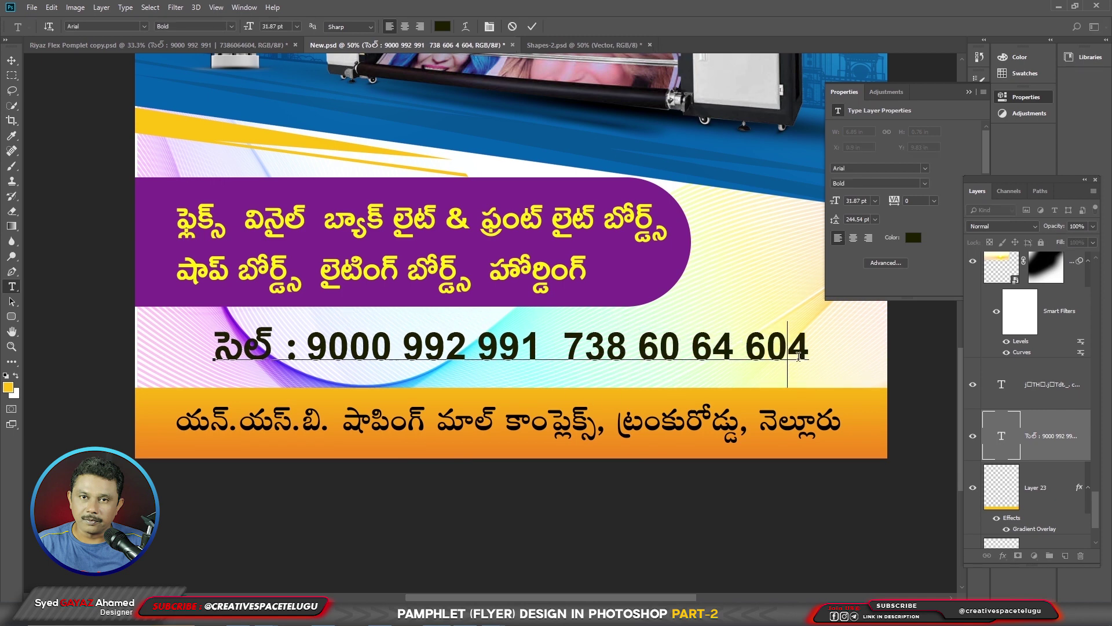
Step: Fill a thin black divider bar on a new layer between the two phone numbers and shift it slightly left with the phone line
key("m")
key("ctrl+shift+alt+n")
key("alt+BackSpace")
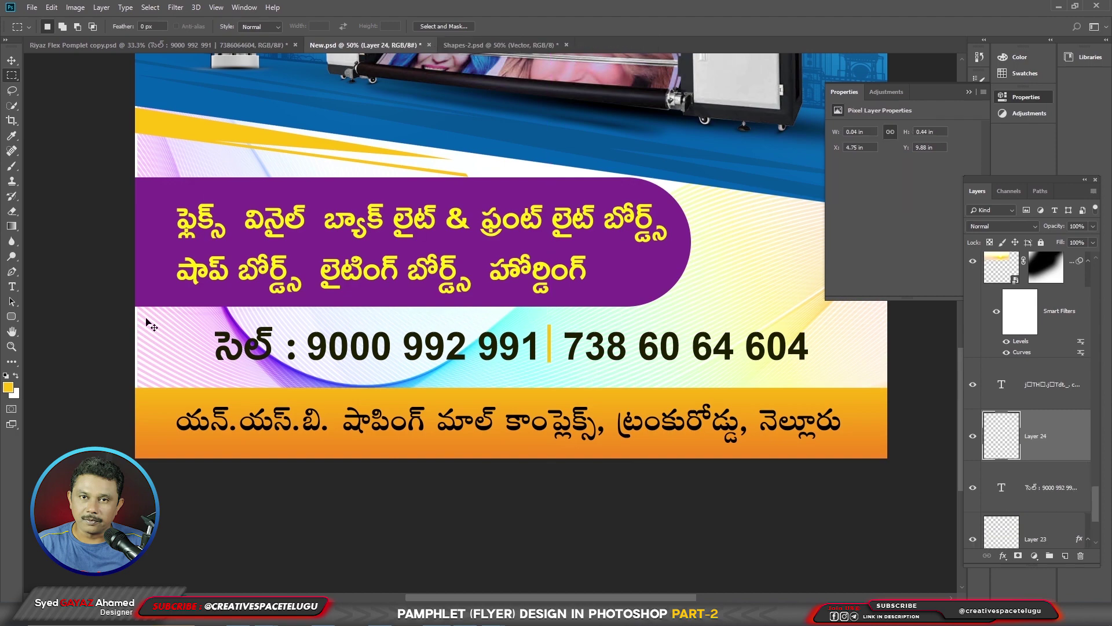
left_click(8, 387)
left_click(807, 124)
key("v")
key("alt+BackSpace")
left_click(616, 356, "shift")
left_click_drag(616, 355, 607, 360)
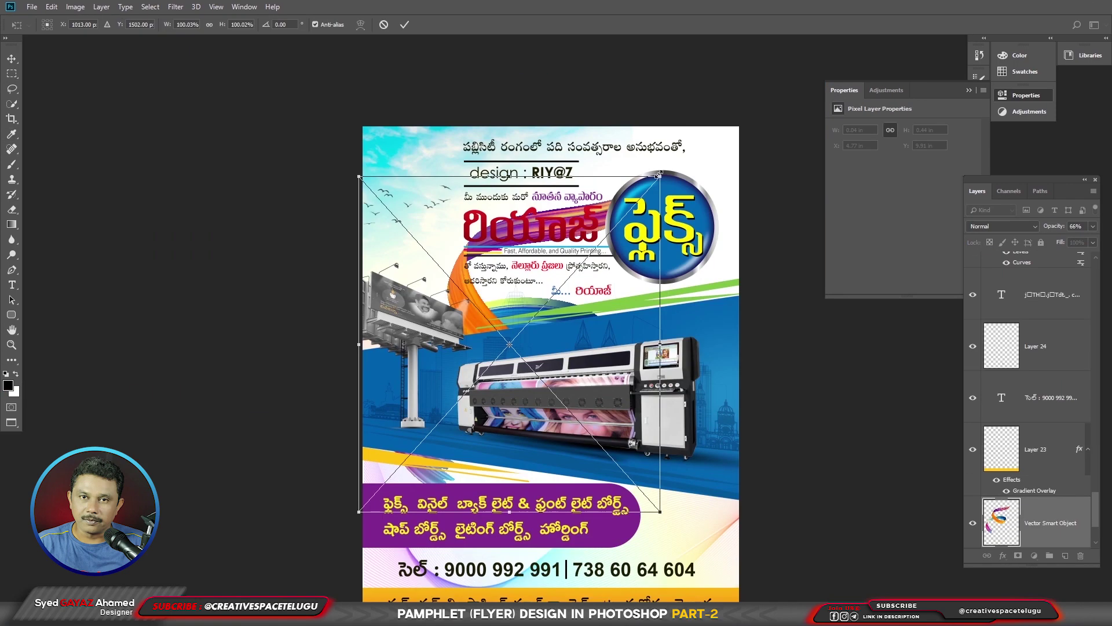
Step: Place the colourful vector ribbon at a reduced size and move it to the page's top-left corner
left_click_drag(638, 214, 581, 251)
key("Return")
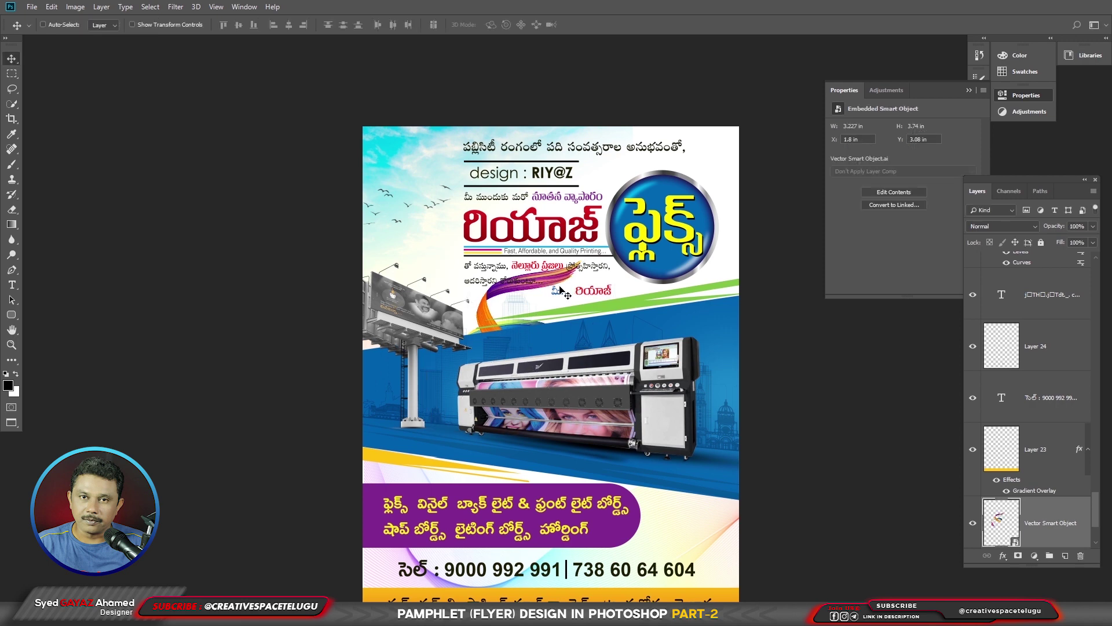
left_click_drag(561, 289, 456, 119)
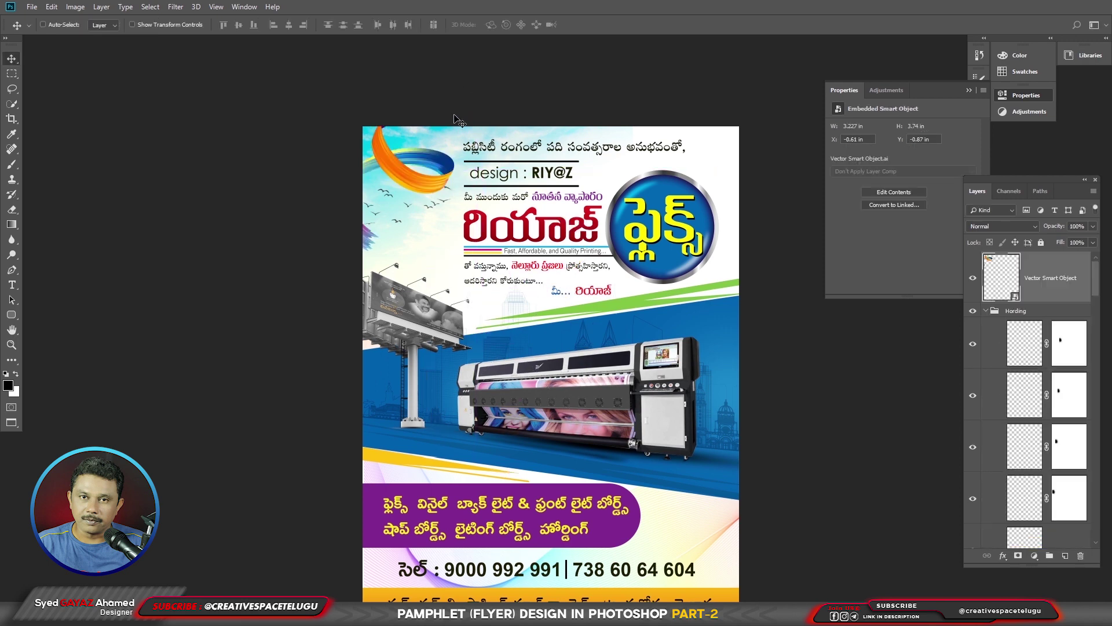
Step: Slightly resize the vector ribbon and rotate it about -12° in the top-left corner
left_click_drag(380, 120, 373, 132)
key("ctrl+t")
left_click_drag(474, 99, 471, 103)
left_click_drag(493, 269, 508, 249)
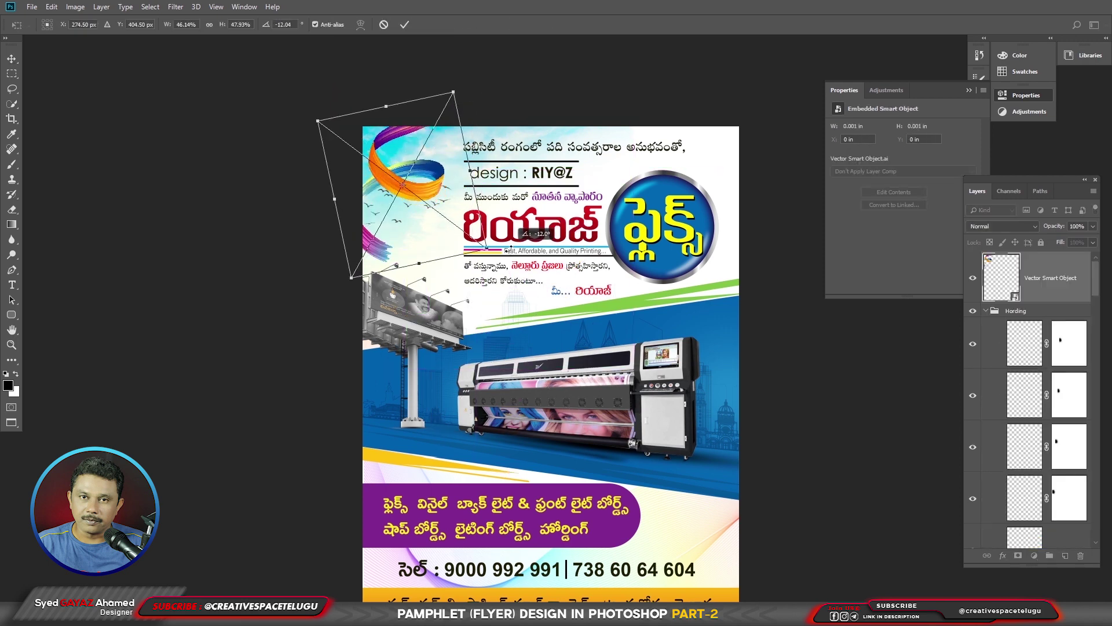
key("Escape")
Step: Move the flock of birds on Layer 22 down above the billboard and shift the ribbon up and right beside the title texts
scroll(422, 242, "up", 2)
right_click(450, 238)
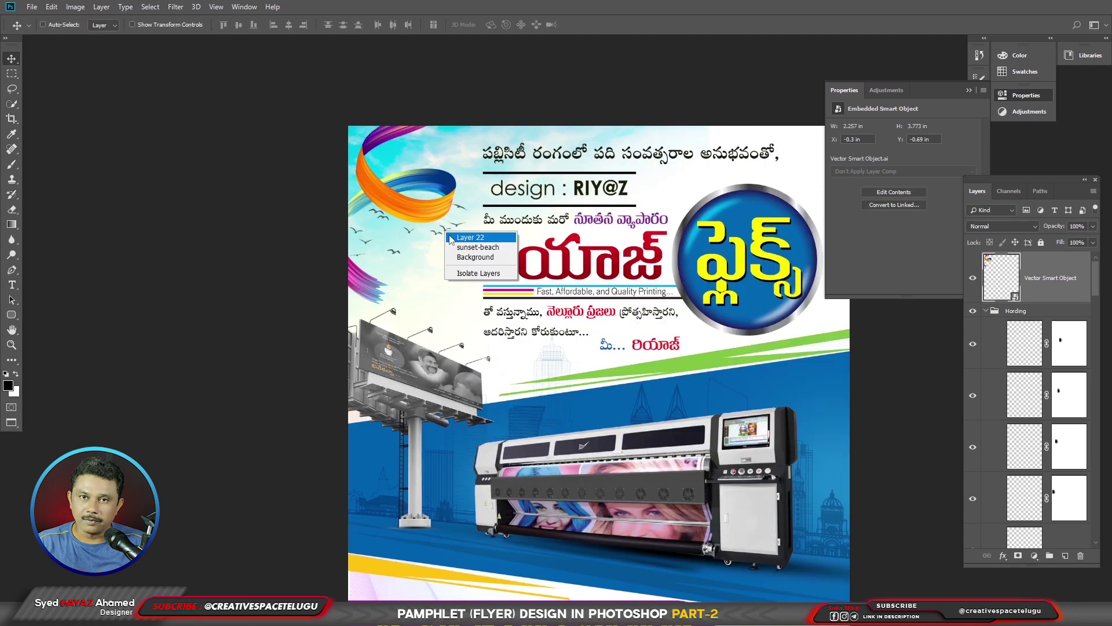
left_click(450, 237)
left_click_drag(450, 238, 457, 313)
left_click_drag(429, 202, 448, 180)
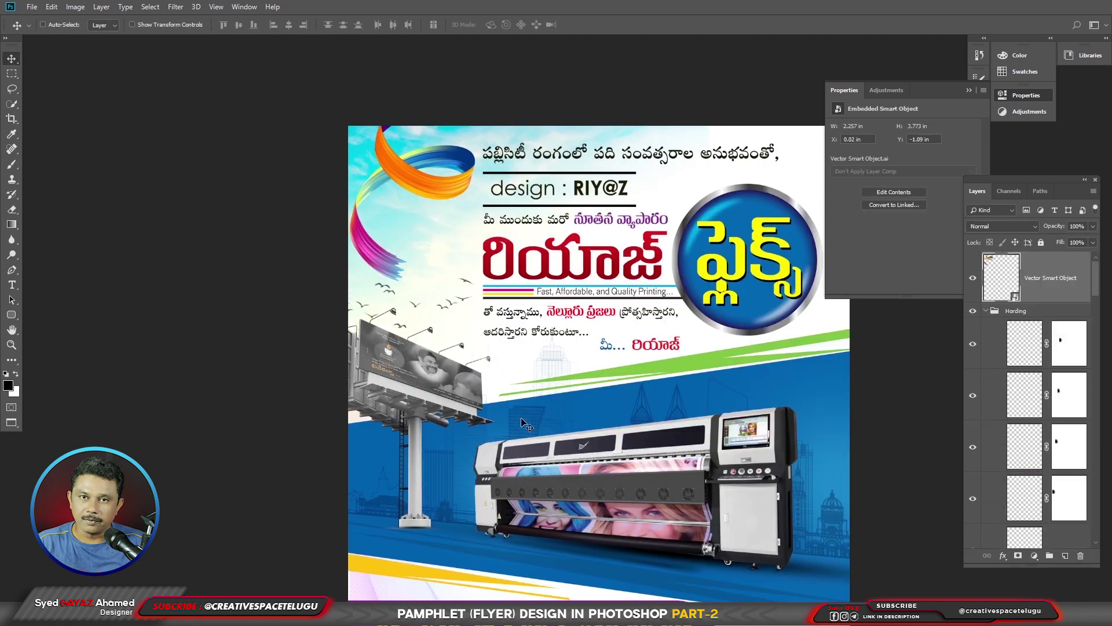
left_click_drag(458, 341, 458, 358)
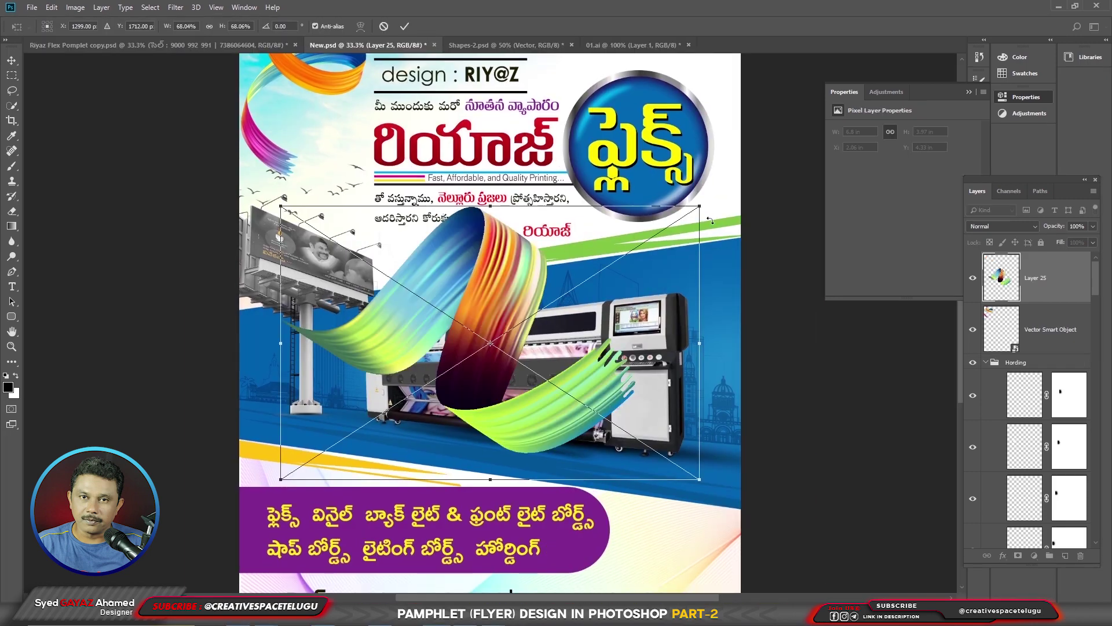
Step: Position the brush-stroke ribbon from 01.ai at the page's left edge below the billboard and scale it down to about 3.6 x 2.5 in
left_click_drag(377, 457, 308, 458)
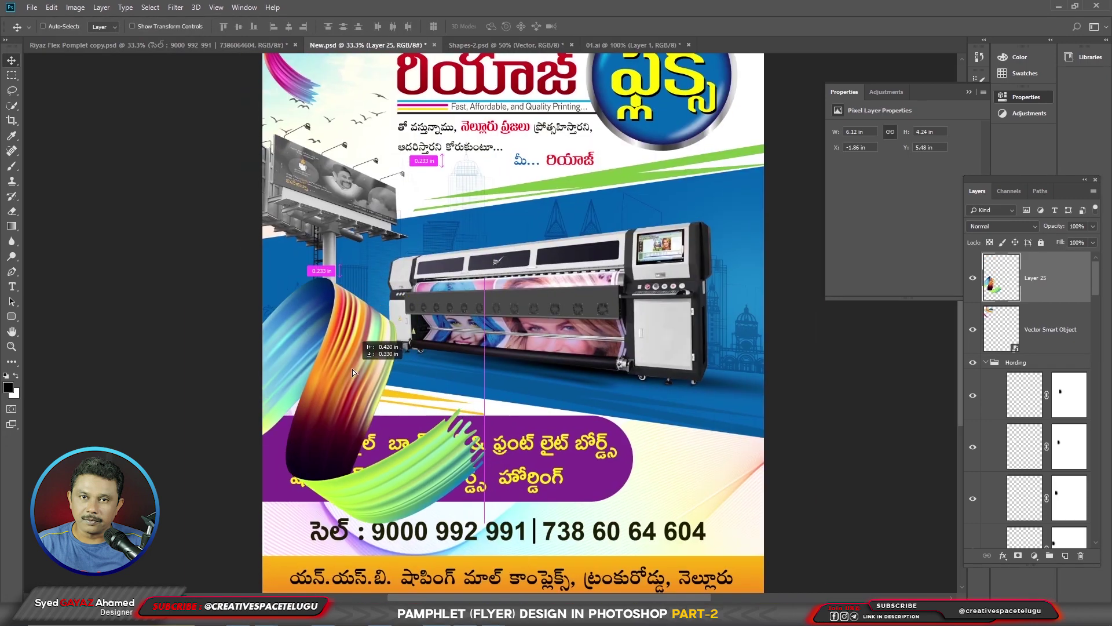
left_click_drag(353, 371, 384, 354)
key("ctrl+t")
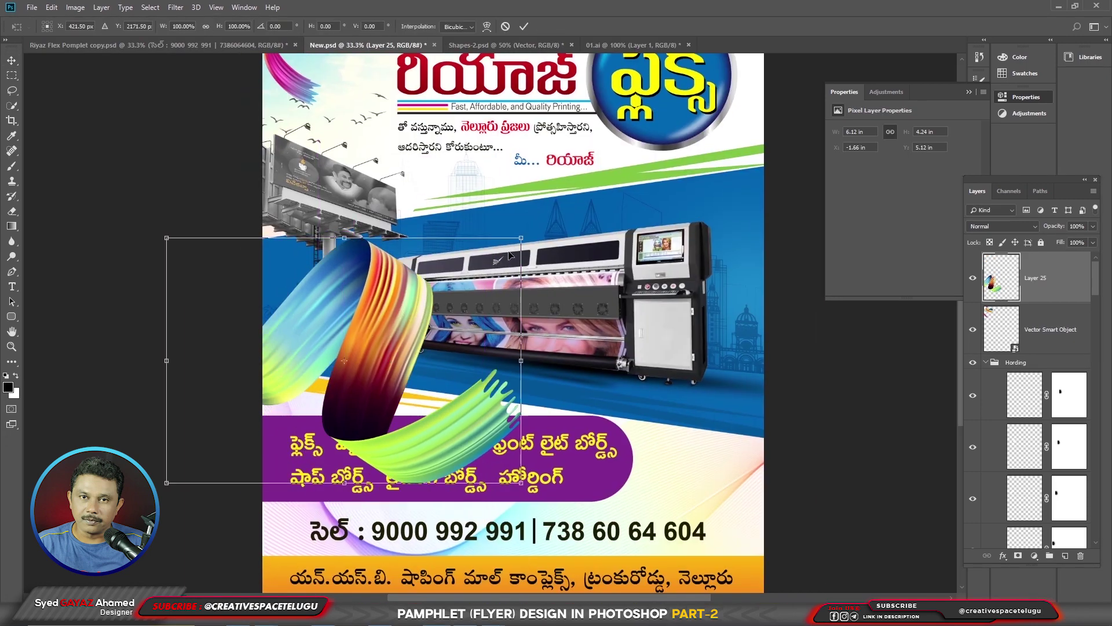
left_click_drag(519, 237, 454, 299)
key("Return")
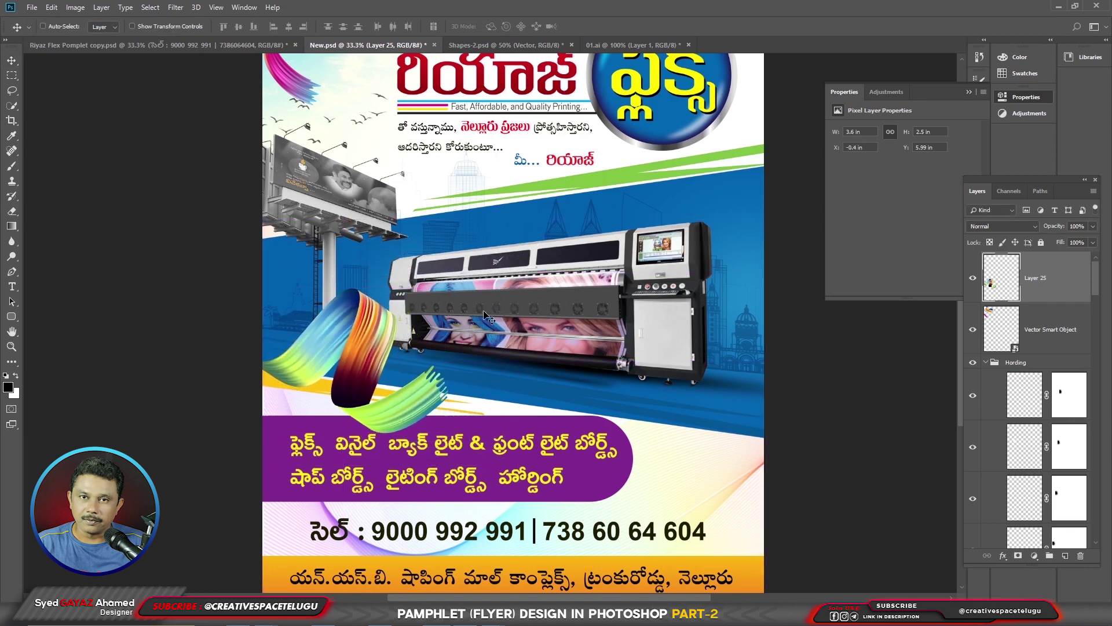
Step: Flip the brush-stroke ribbon horizontally and move it to the page's right edge beside the printer
key("ctrl+t")
right_click(484, 314)
left_click(518, 456)
key("Return")
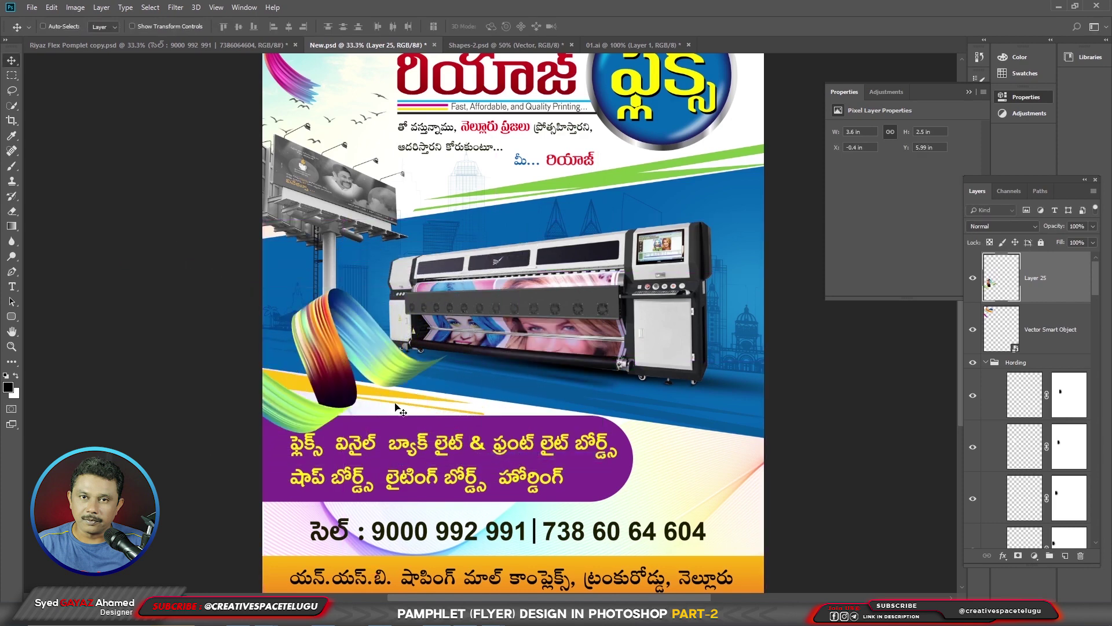
left_click_drag(353, 374, 767, 362)
Step: Adjust the brush-stroke ribbon's Brightness/Contrast to brightness -52 and contrast 8
key("alt+i")
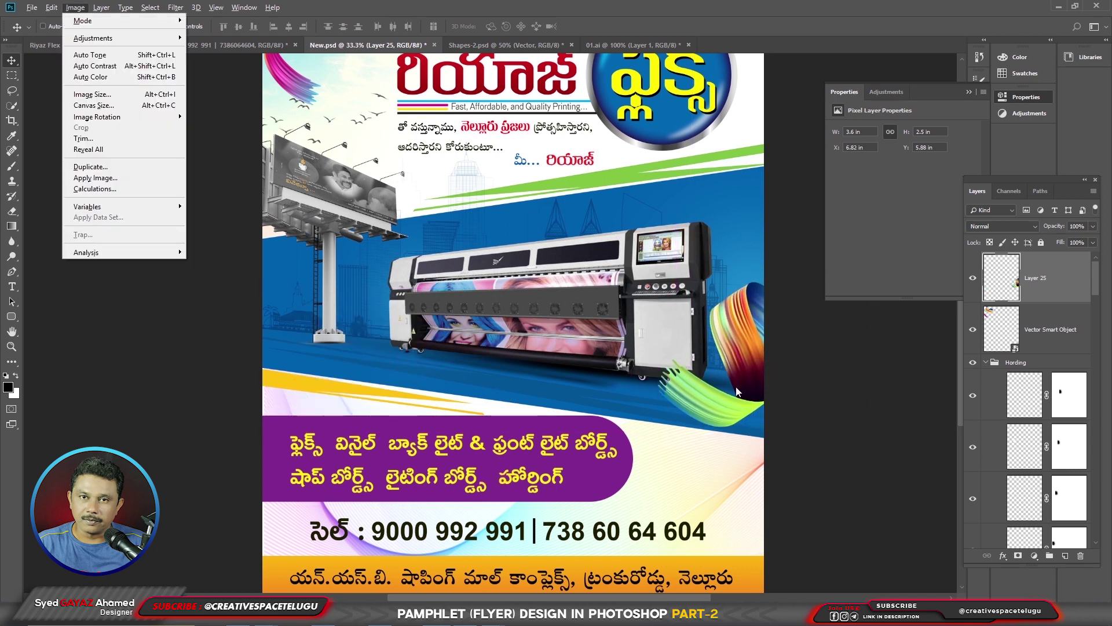
key("a")
key("c")
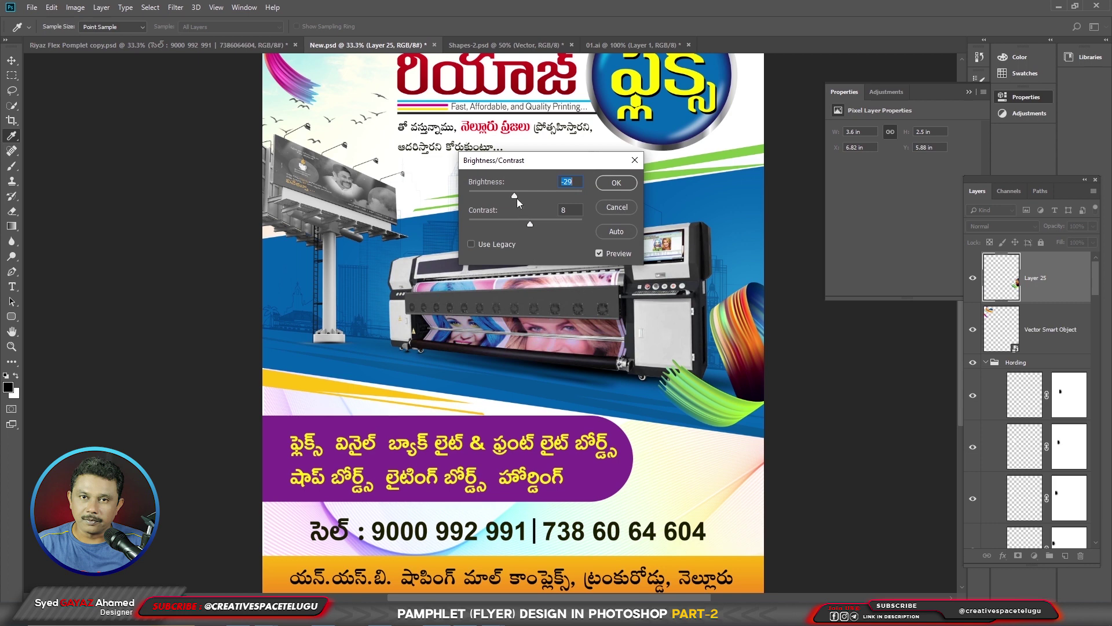
left_click_drag(517, 199, 502, 203)
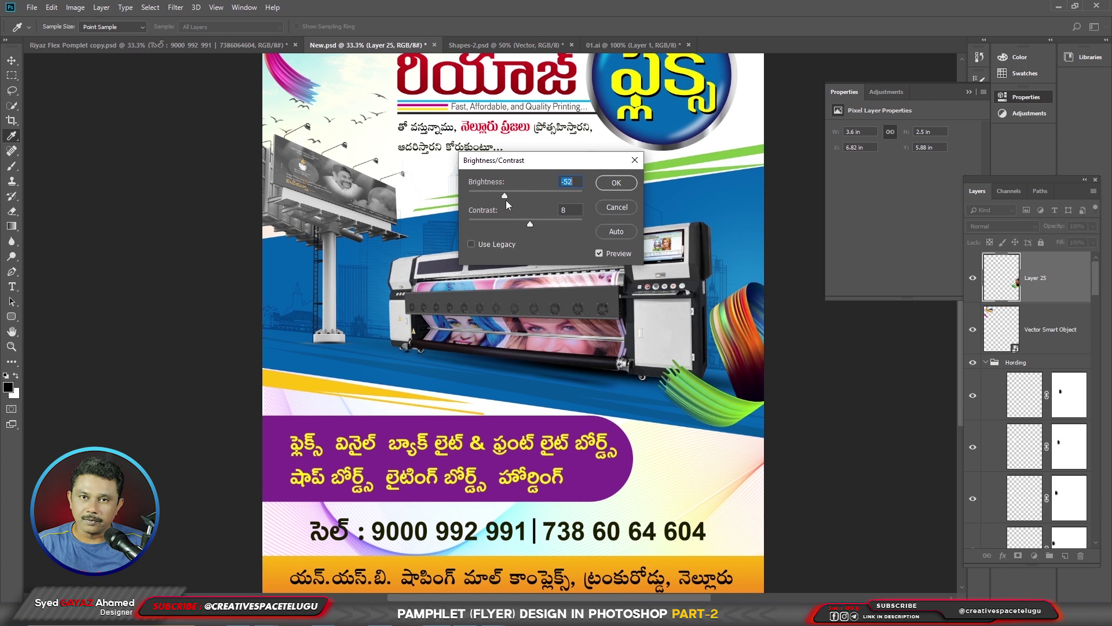
left_click(616, 183)
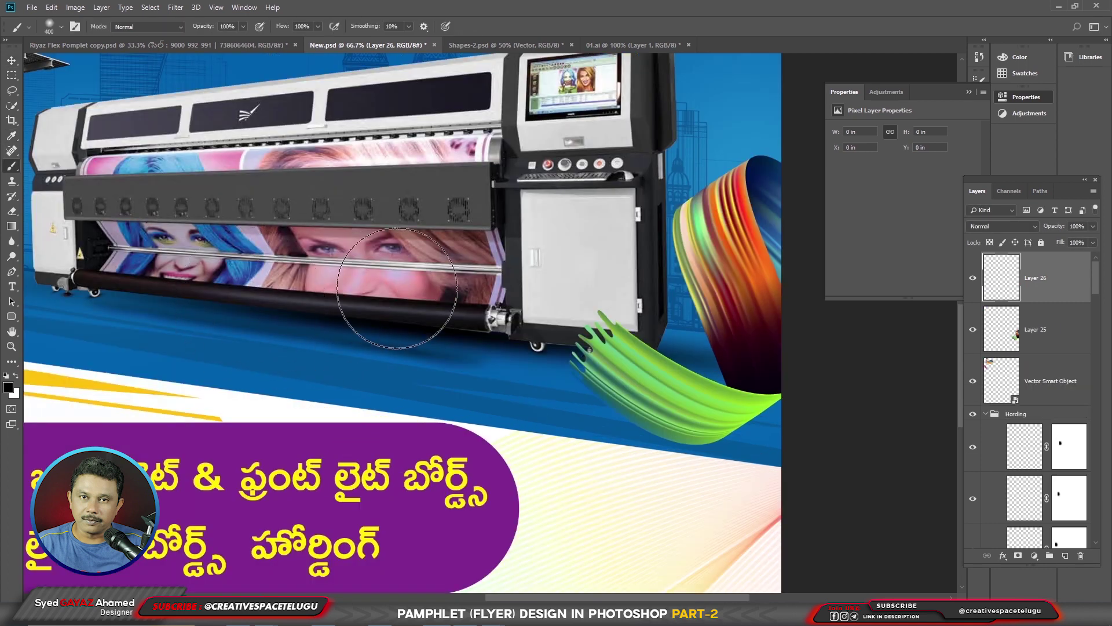
Step: Paint a soft flattened black shadow on the new layer with a 400 px brush and move it beneath the green ribbon end
right_click(397, 288)
double_click(440, 369)
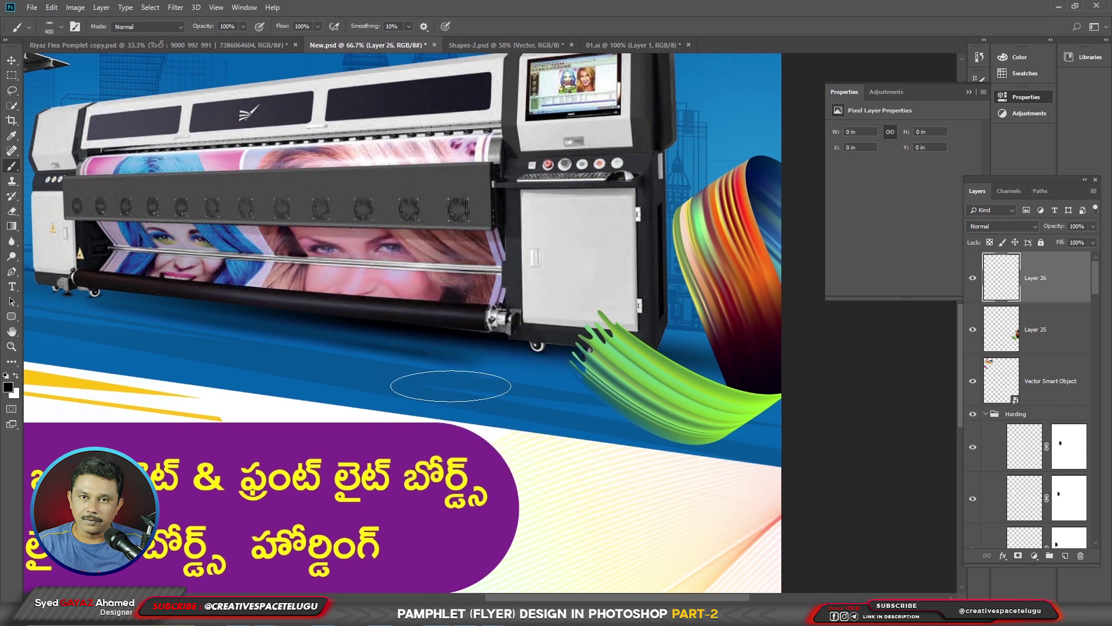
left_click(452, 384)
left_click(12, 60)
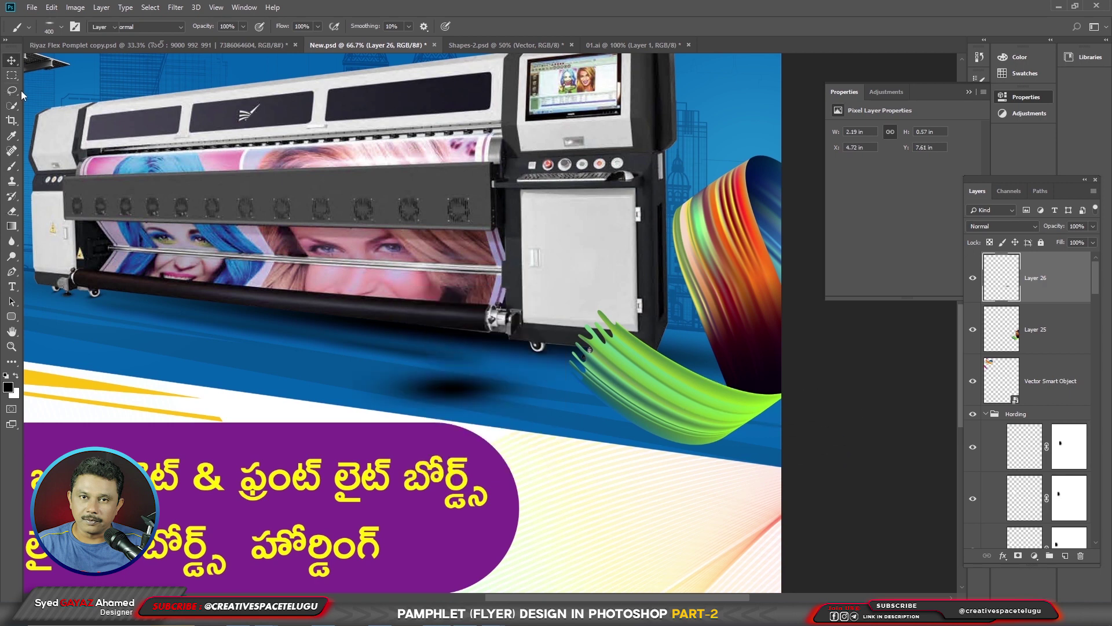
left_click_drag(504, 409, 722, 484)
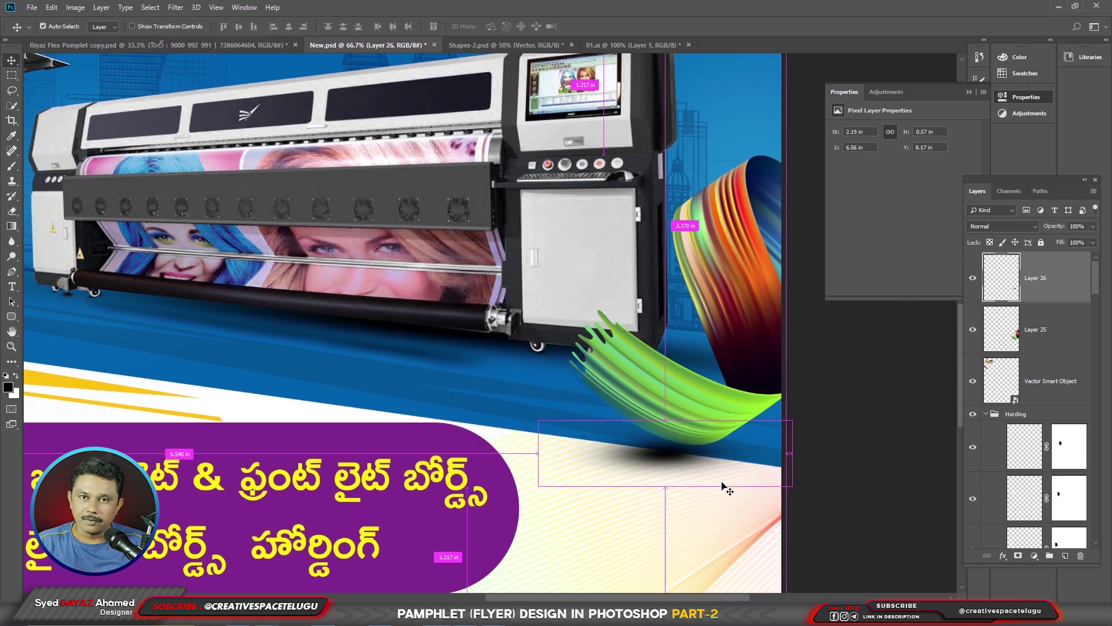
Step: Rotate the shadow about 11°, scale it to about 77%, and place it under the green stroke behind the ribbon's layer
key("ctrl+t")
left_click_drag(801, 475, 789, 530)
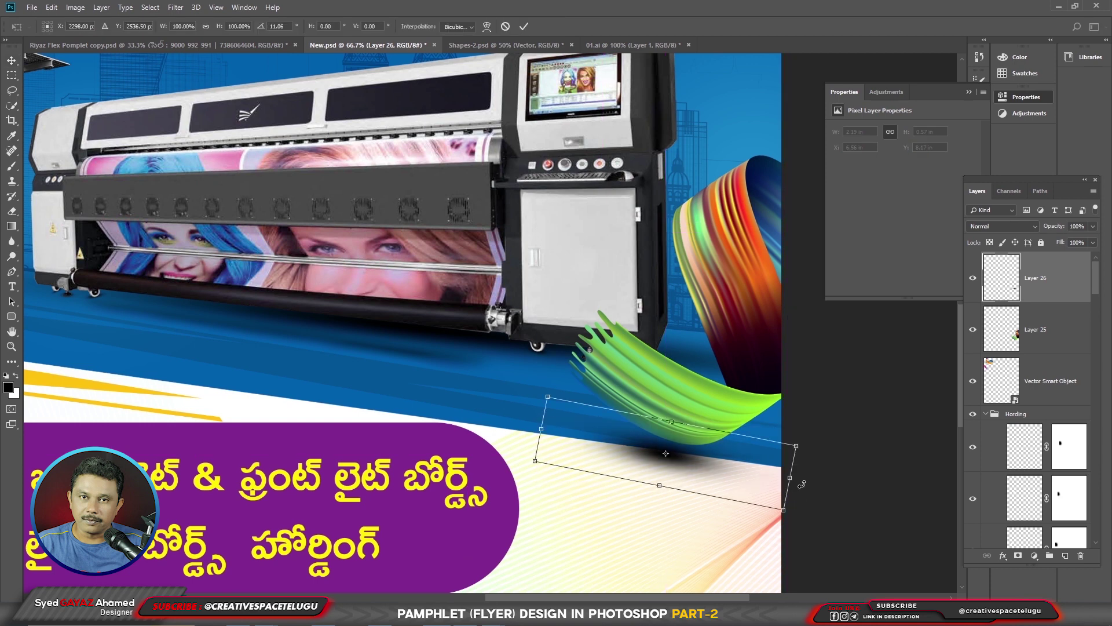
left_click_drag(796, 445, 768, 451)
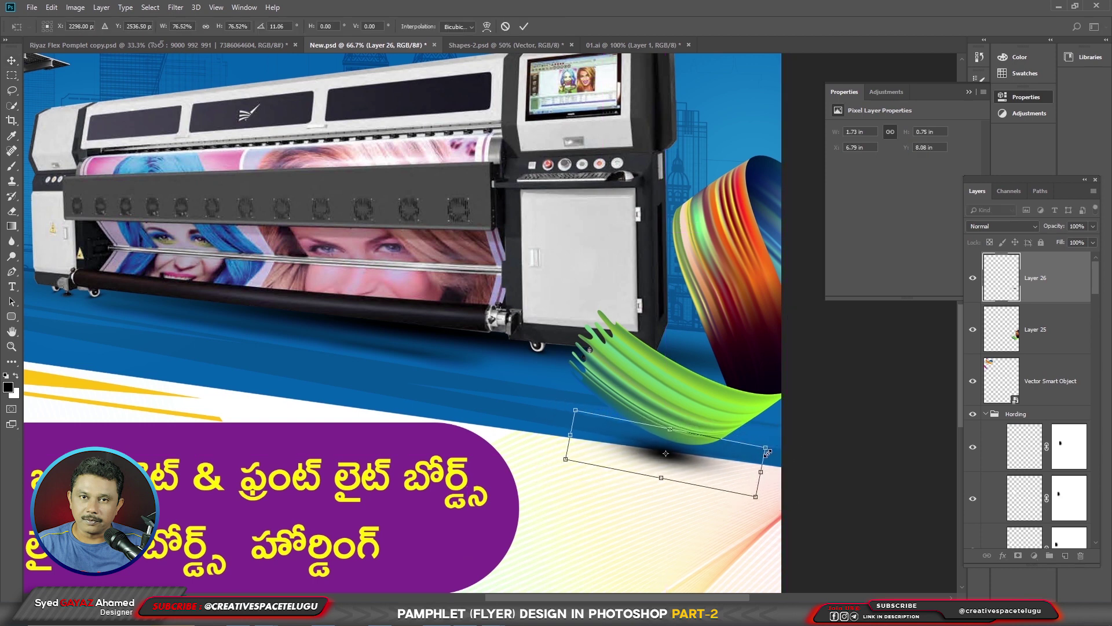
key("Return")
scroll(724, 455, "up", 1)
left_click_drag(690, 458, 708, 458)
key("ctrl+bracketleft")
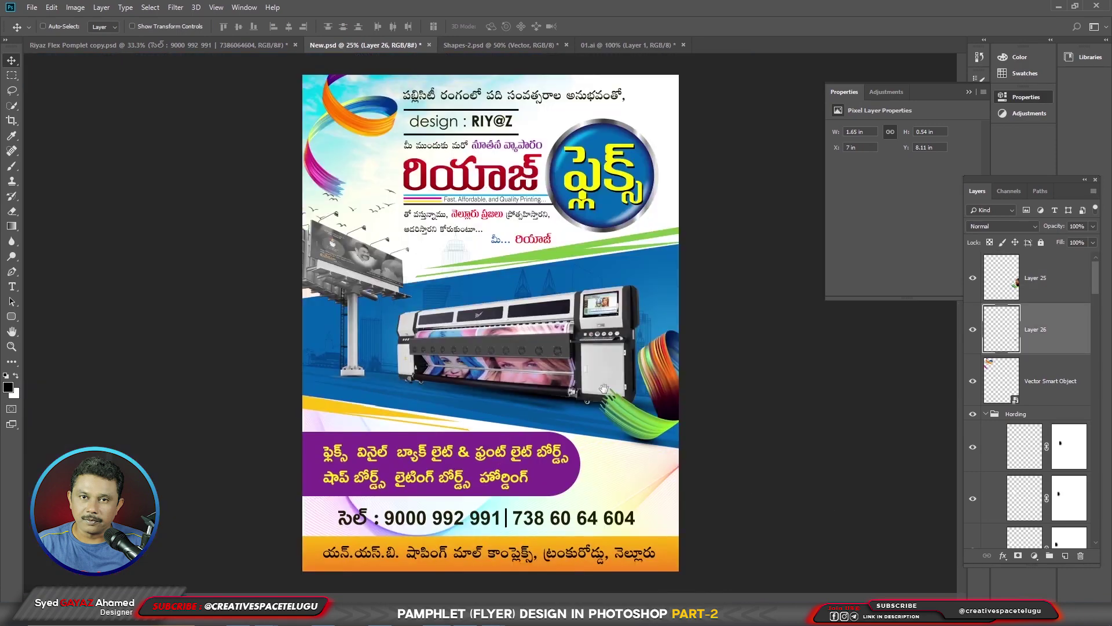
Step: Add the two-line green Arial text OUTDOOR ADVERTISING with centred alignment over the purple banner area
left_click(394, 405)
type("OUTDOOR ADVERTISING")
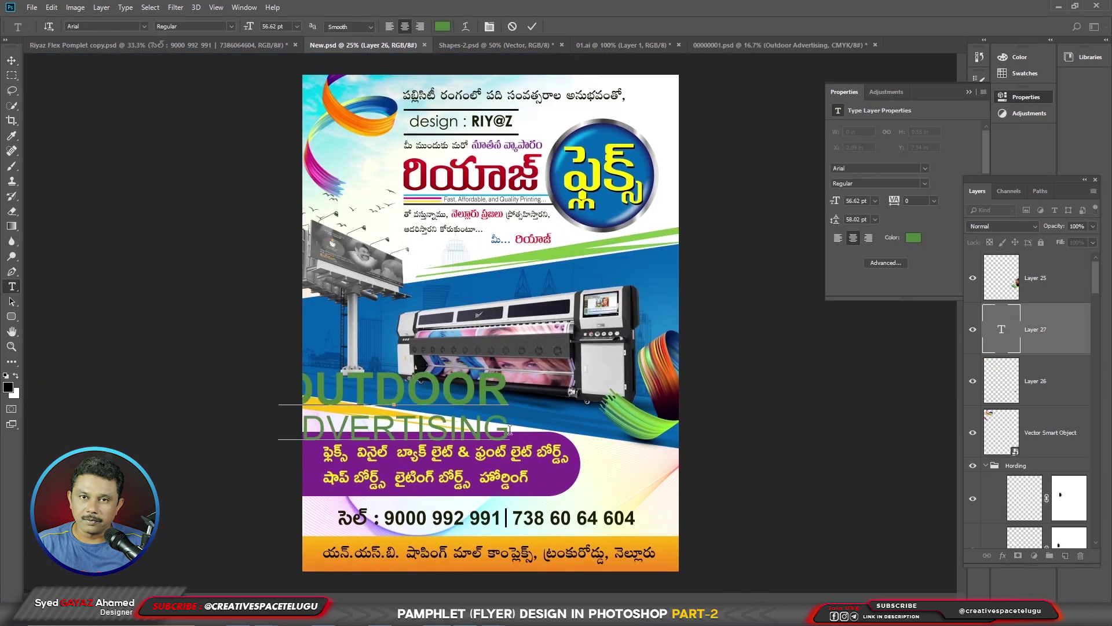
left_click(12, 60)
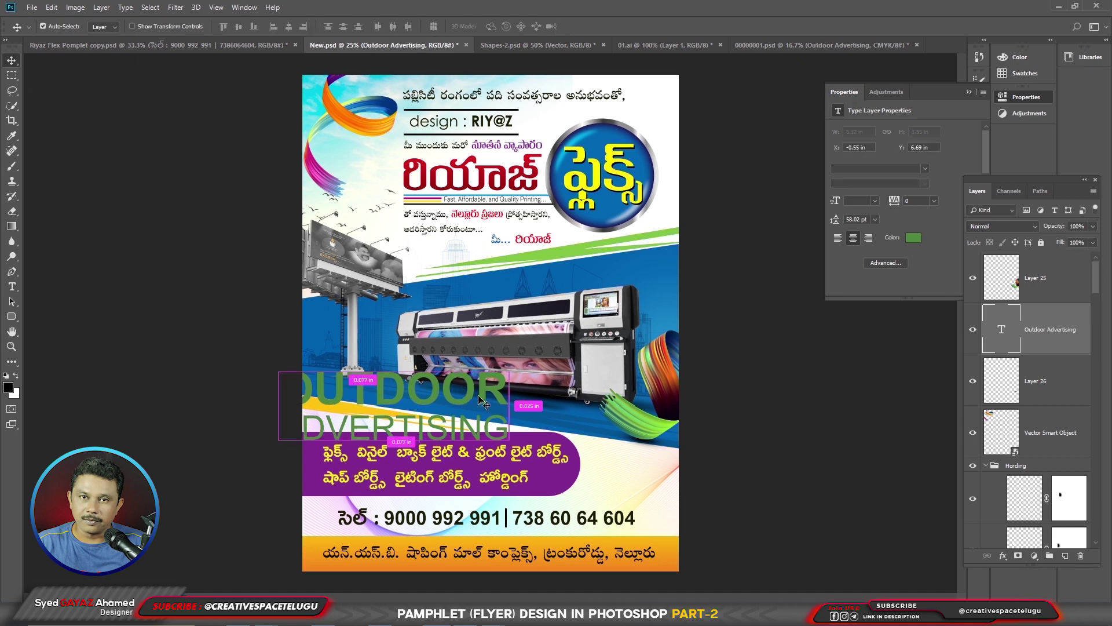
Step: Scale down the OUTDOOR ADVERTISING text and position it in the space between the purple services banner and the right page edge
key("ctrl+t")
left_click_drag(511, 365, 646, 476)
key("Return")
key("ctrl+t")
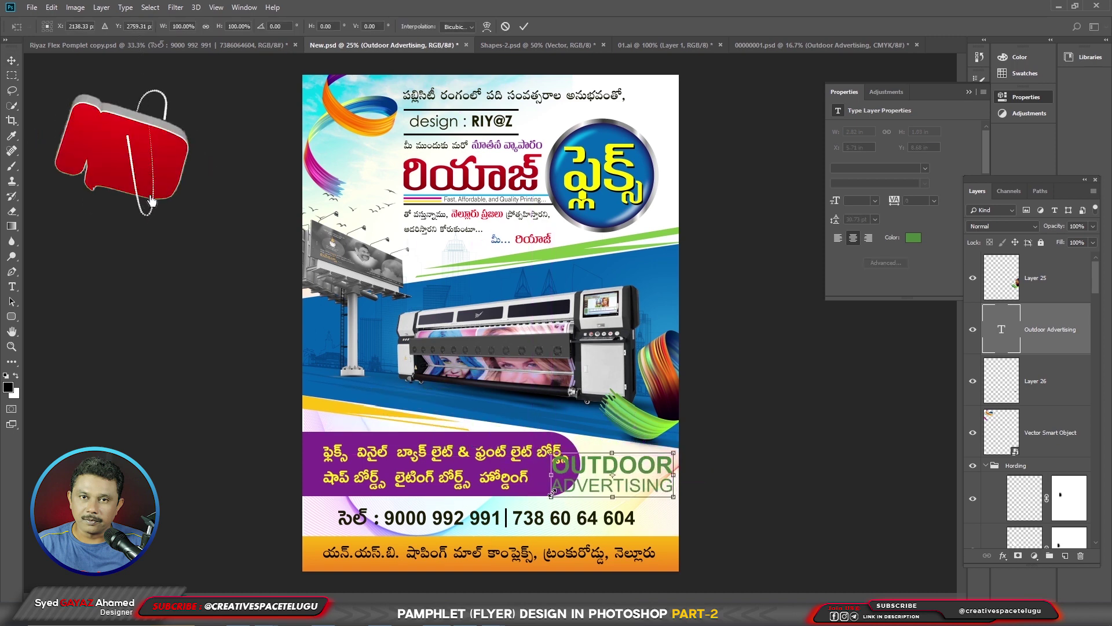
left_click_drag(552, 455, 586, 468)
key("Return")
key("ctrl+t")
left_click_drag(649, 487, 645, 489)
key("Return")
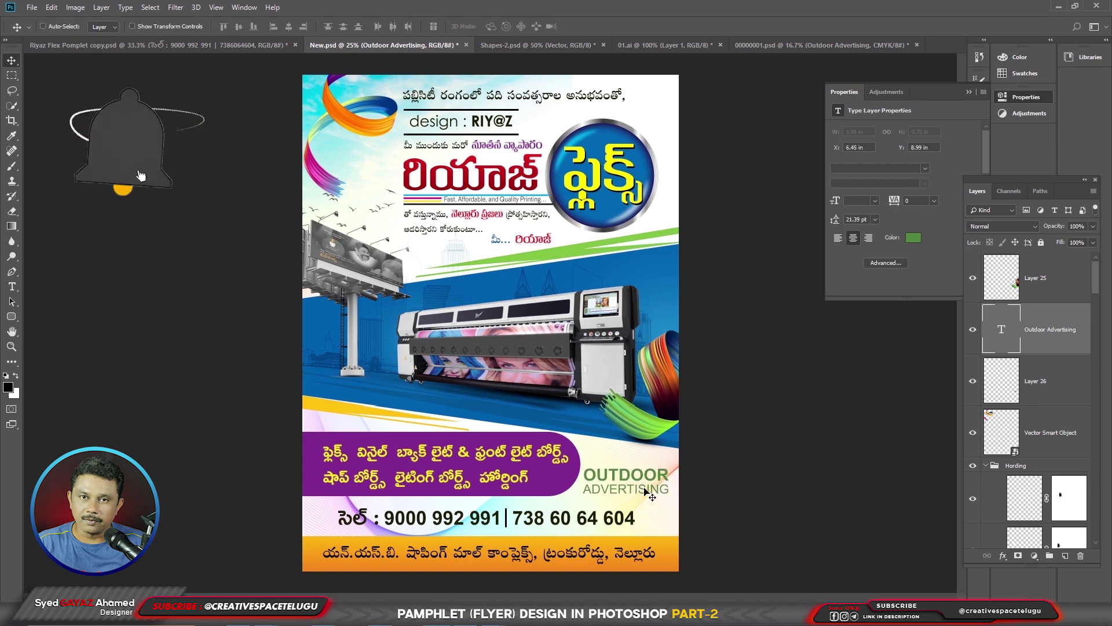
Step: Fill a full-width black band about 0.92 in high on a new layer across the OUTDOOR ADVERTISING text
key("m")
left_click_drag(296, 462, 751, 503)
key("ctrl+shift+alt+n")
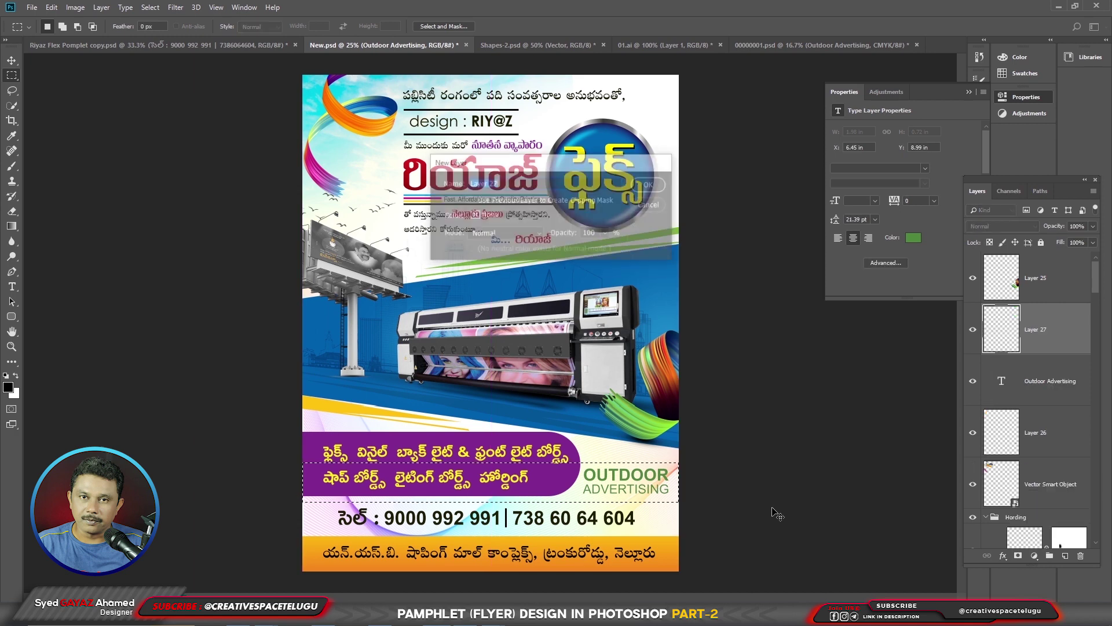
key("alt+BackSpace")
key("ctrl+d")
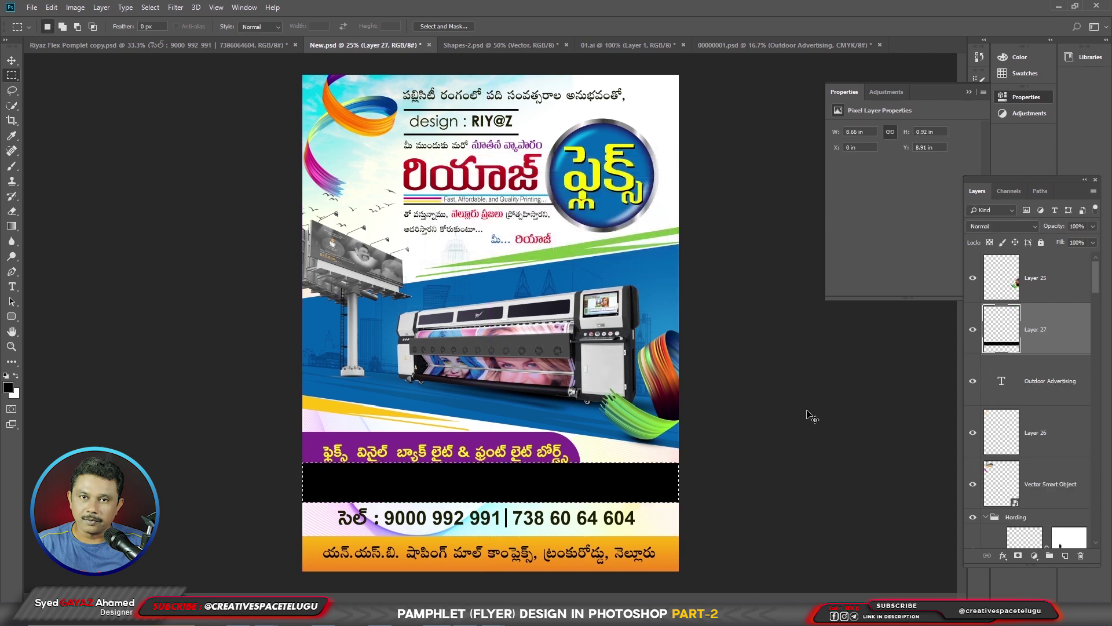
Step: Move the black band's layer down the stack until it sits behind the purple services banner, just above Layer 24
key("ctrl+bracketleft")
key("ctrl+bracketleft")
key("ctrl+bracketleft")
key("ctrl+bracketleft")
key("ctrl+bracketleft")
key("ctrl+bracketleft")
key("ctrl+bracketleft")
key("ctrl+bracketleft")
key("ctrl+bracketleft")
key("ctrl+bracketleft")
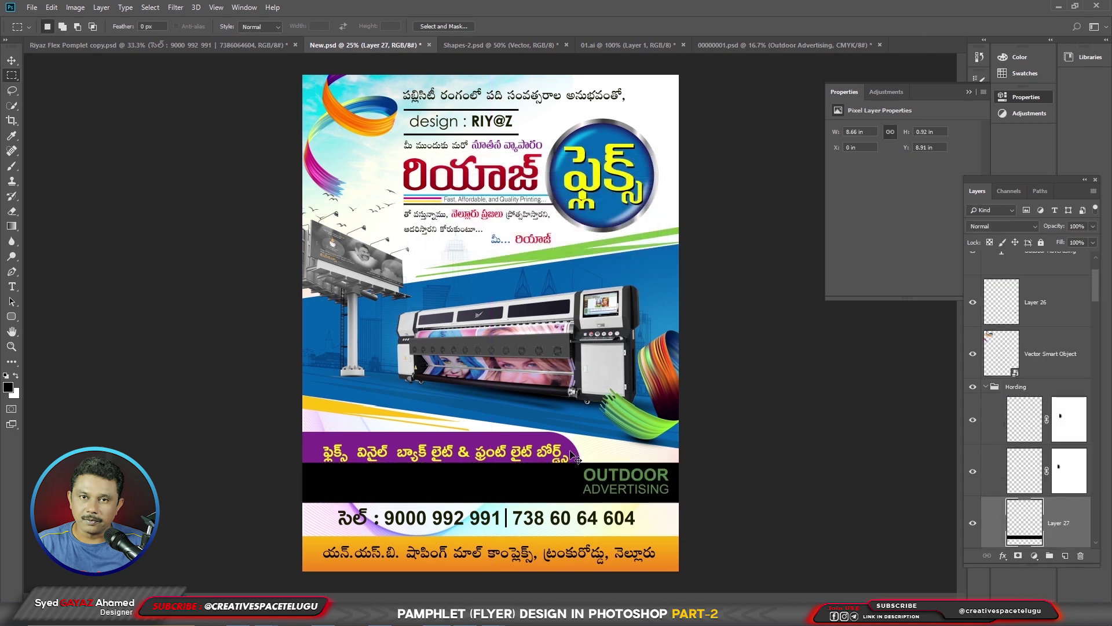
key("ctrl+bracketleft")
key("ctrl+bracketleft")
key("ctrl+bracketleft")
key("ctrl+bracketleft")
key("ctrl+bracketleft")
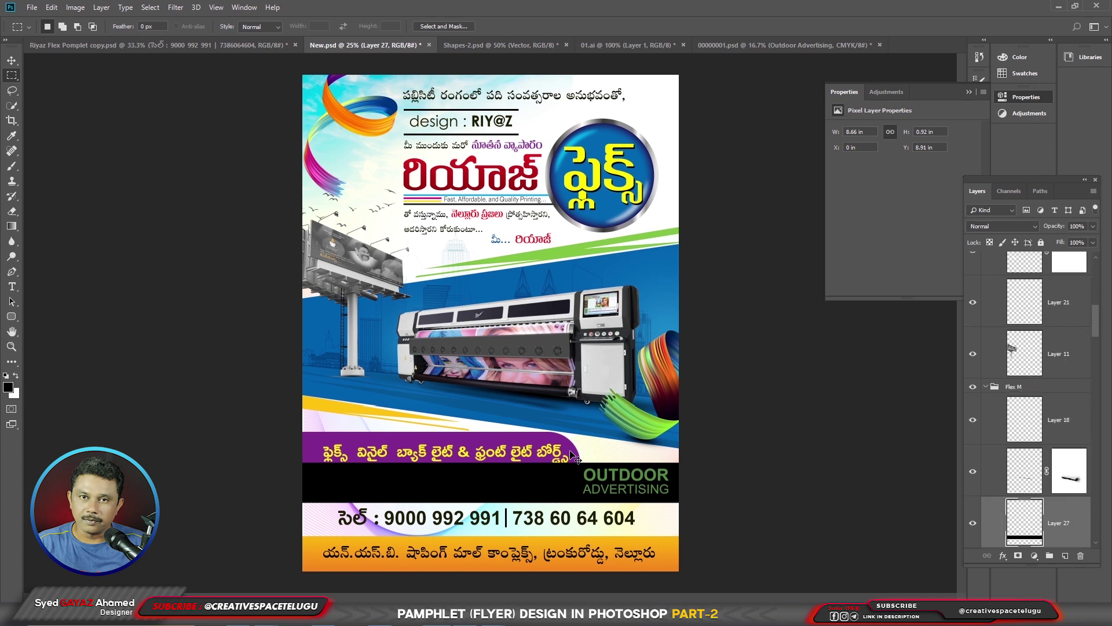
key("ctrl+bracketleft")
key("ctrl+bracketleft")
key("ctrl+bracketleft")
key("ctrl+bracketleft")
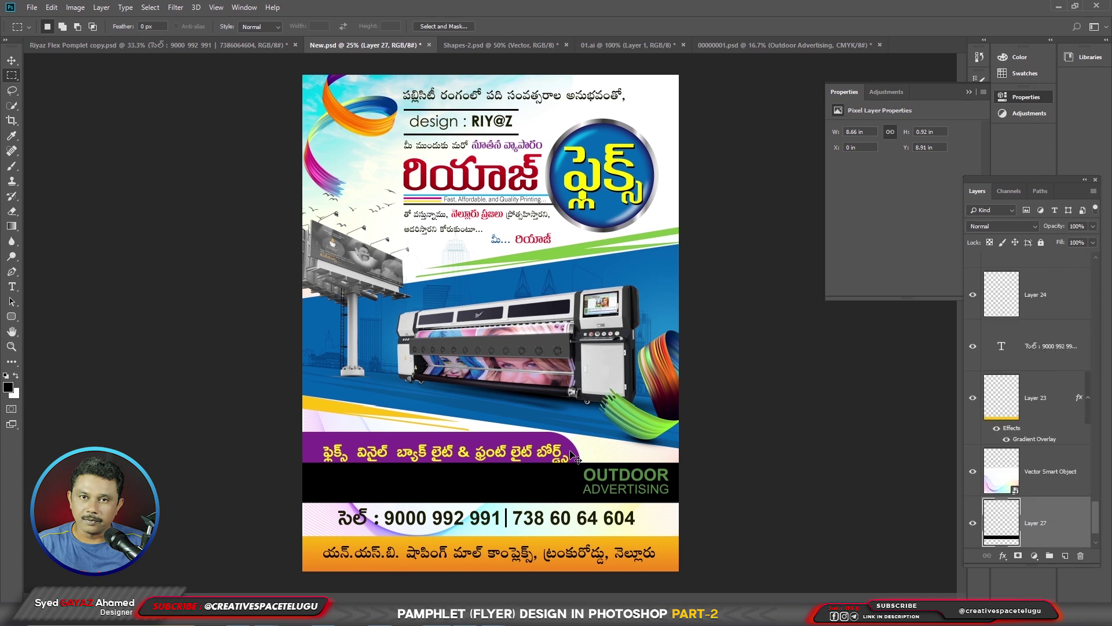
key("ctrl+bracketright")
key("ctrl+bracketright")
key("ctrl+bracketright")
key("ctrl+bracketright")
Step: Nudge the OUTDOOR ADVERTISING text slightly down within the black band
key("ctrl+plus")
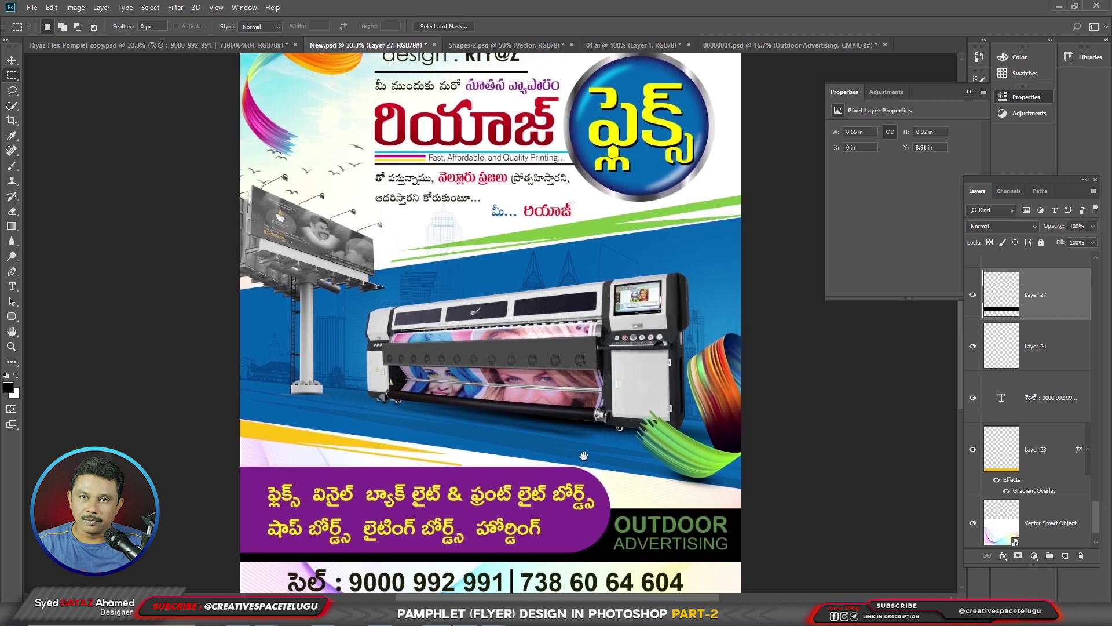
left_click_drag(583, 455, 577, 337)
key("v")
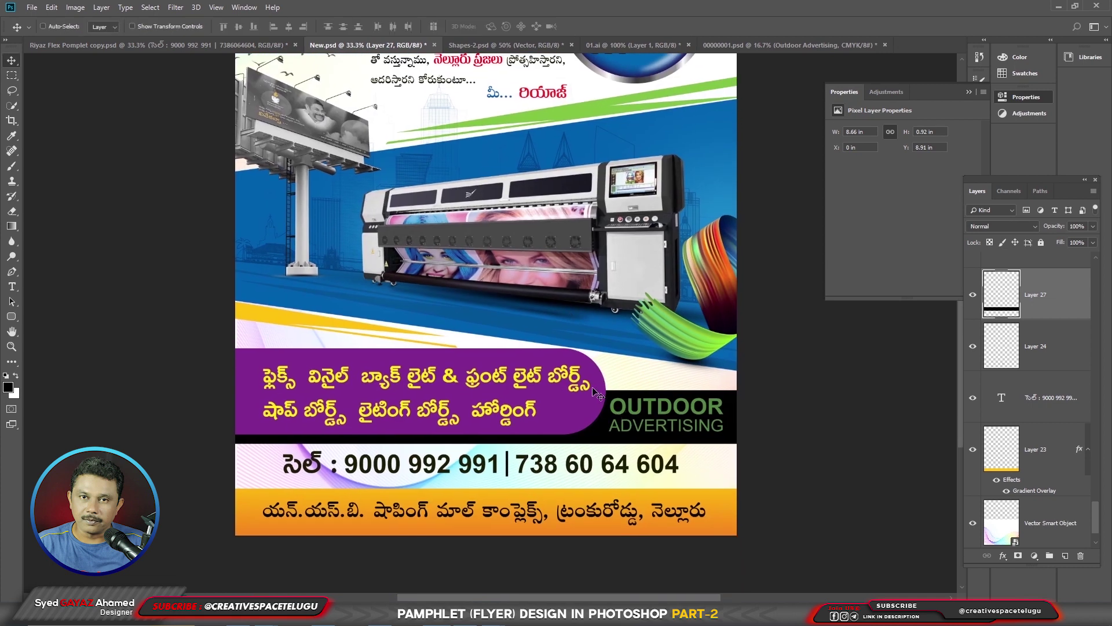
left_click(627, 415, "ctrl")
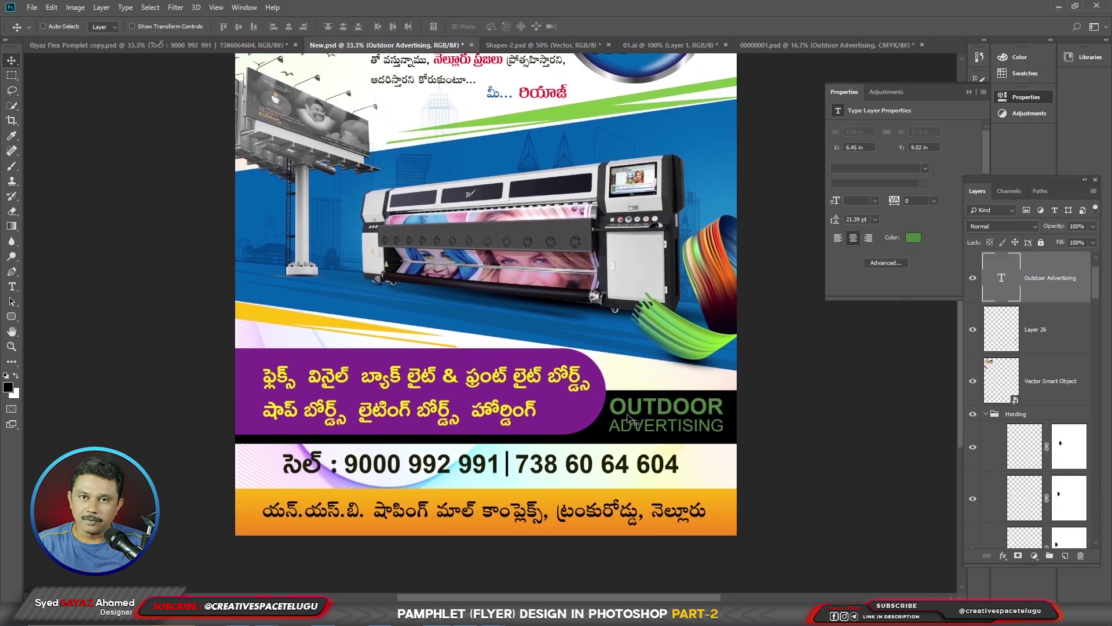
key("shift+Down")
key("shift+Down")
Step: Recolour the OUTDOOR ADVERTISING text yellow using cyan 0, magenta 25 and yellow 100 percent
left_click(8, 388)
left_click(645, 141)
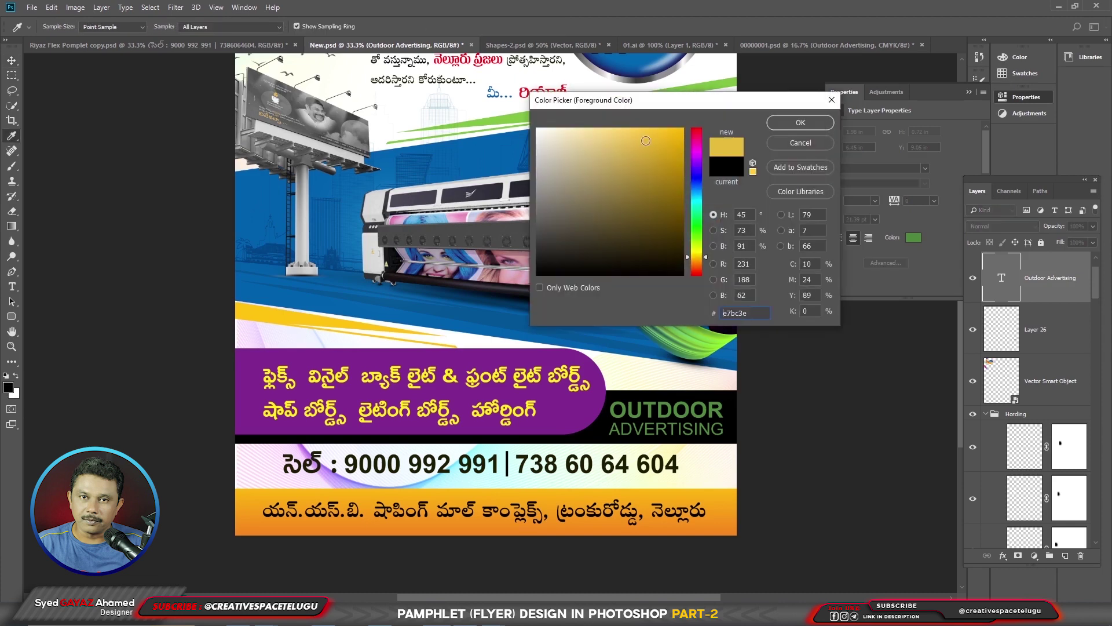
double_click(809, 295)
type("88")
double_click(809, 264)
type("0")
key("Tab")
type("25")
key("Tab")
type("100")
key("Return")
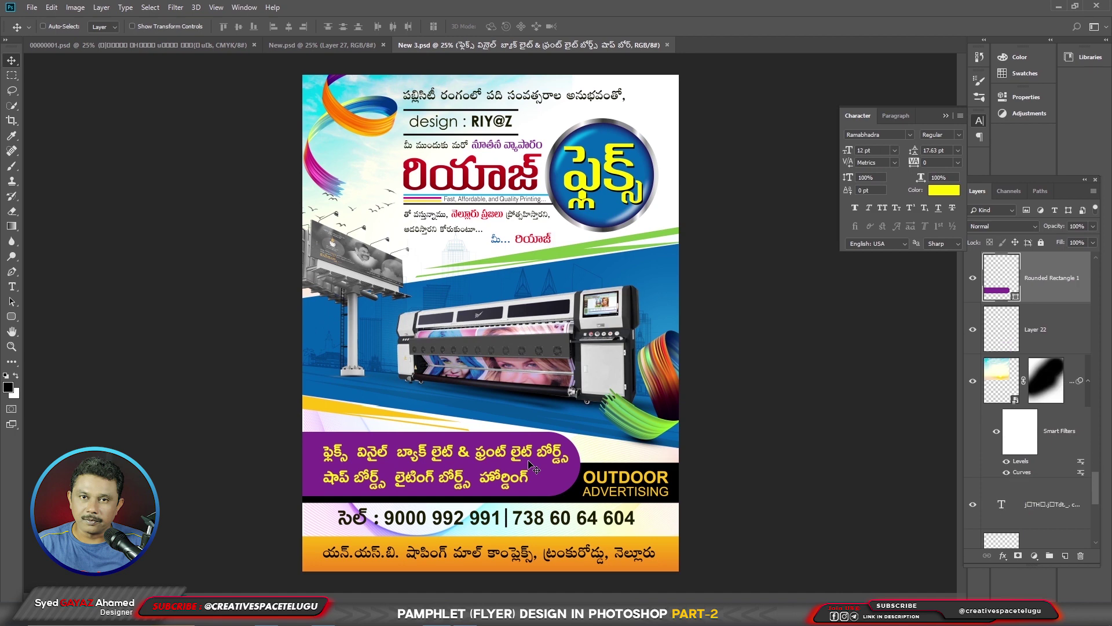
Step: In New 3.psd, delete the services banner with its text, the black band, and the phone line with its divider
key("Delete")
key("Delete")
key("Delete")
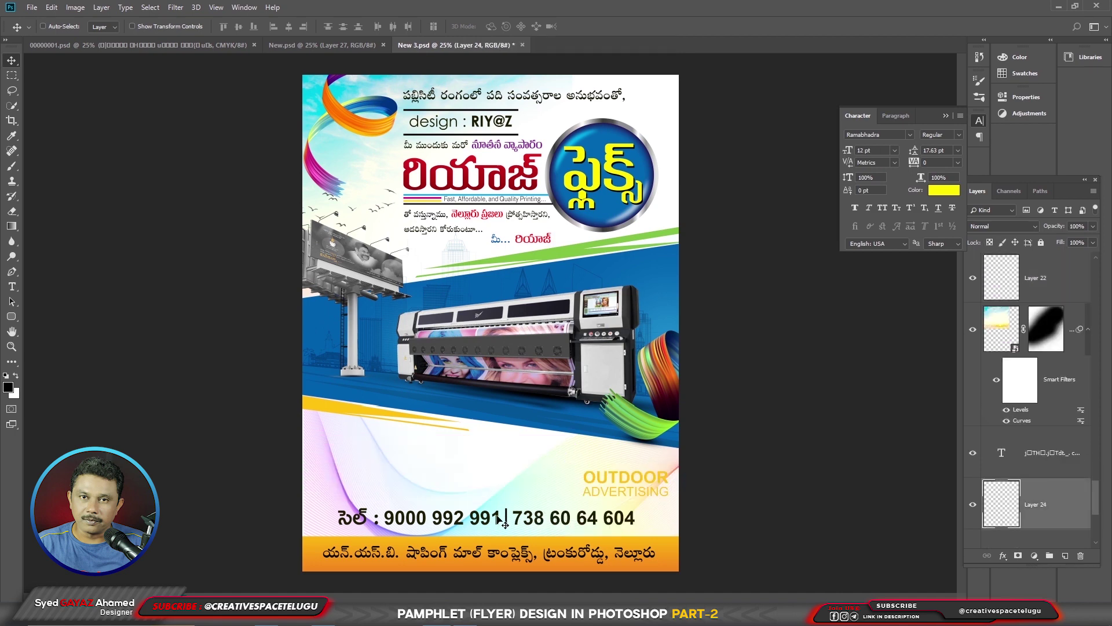
Step: Rotate the OUTDOOR ADVERTISING text by -90° and place it vertically above the billboard near the page's left edge
left_click_drag(625, 486, 560, 424)
key("ctrl+t")
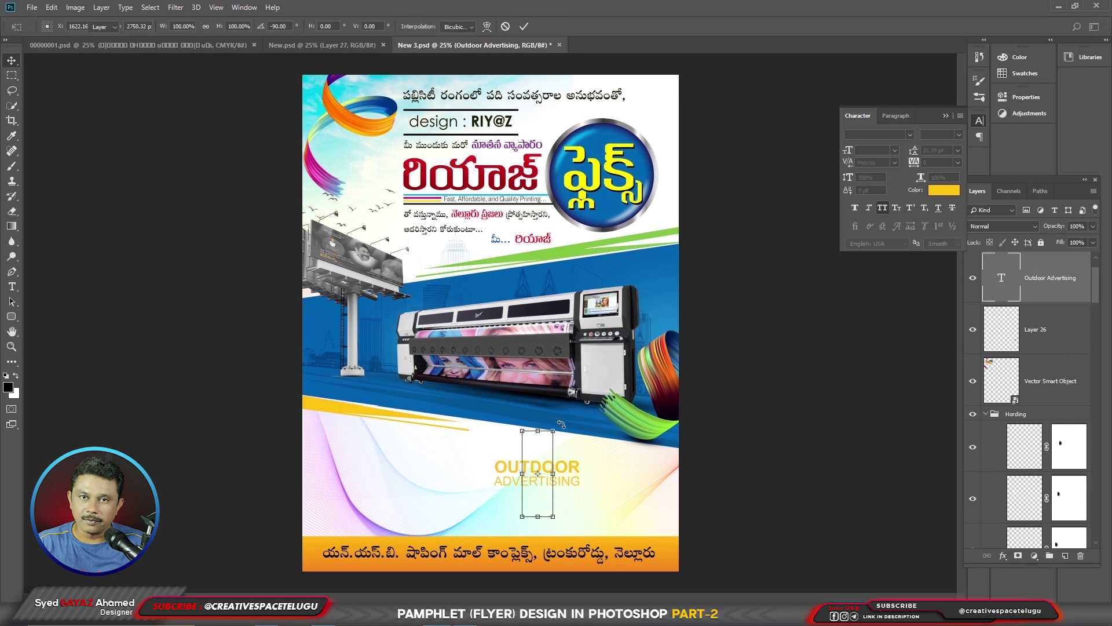
key("Return")
left_click_drag(565, 501, 368, 185)
Step: Hide the ribbon artwork in the page's upper-left corner and the large Telugu Title layer with the round badge
right_click(378, 130)
left_click(405, 136)
key("Delete")
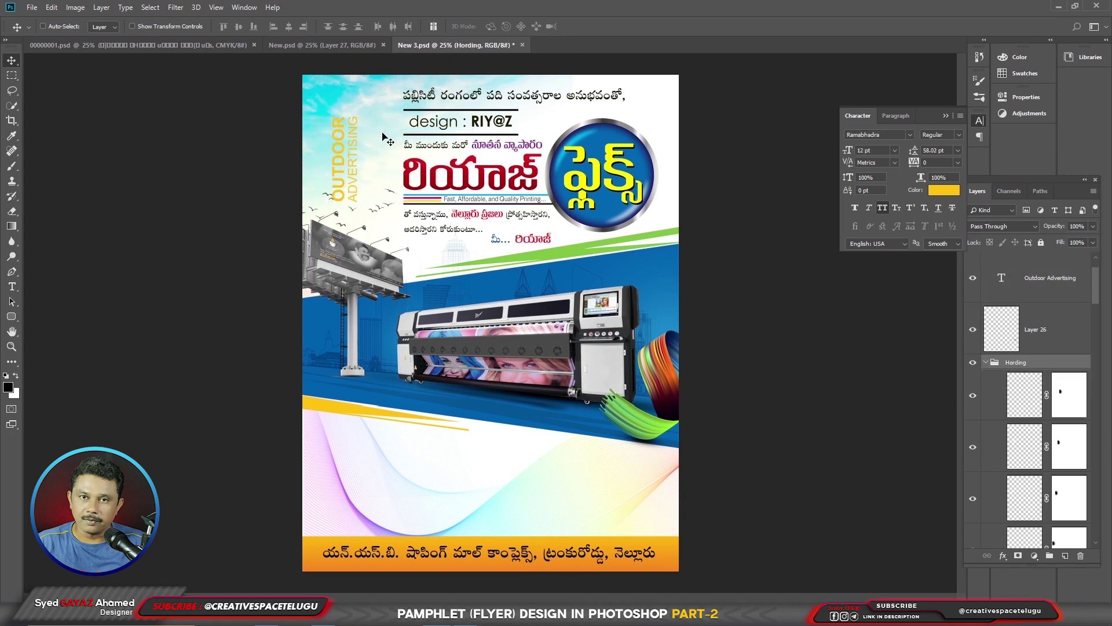
key("ctrl+z")
right_click(423, 177)
left_click(464, 183)
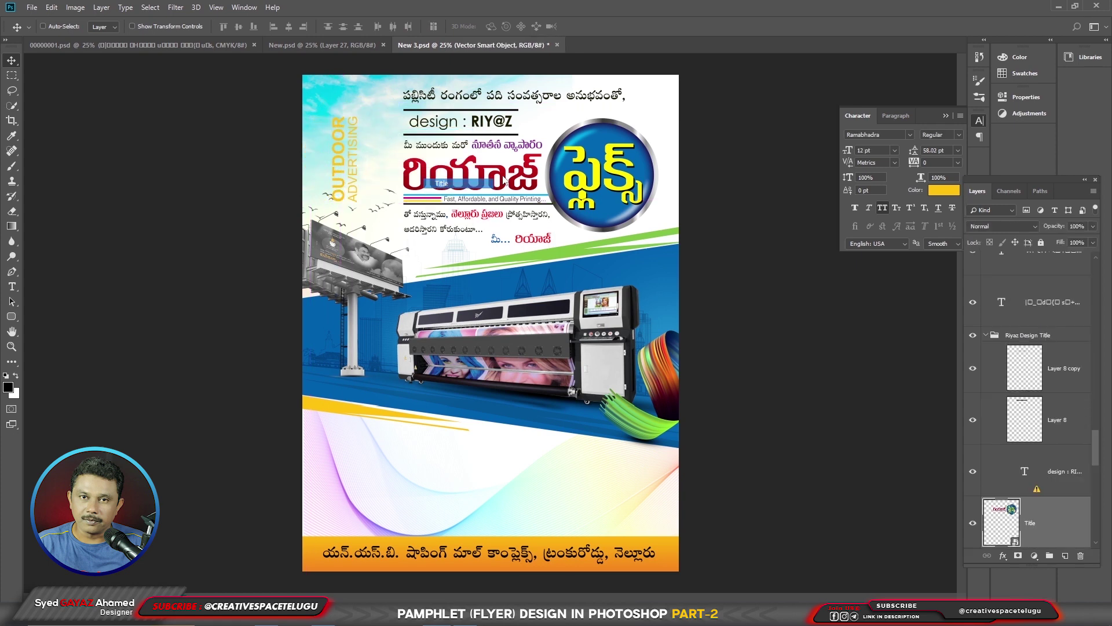
left_click(974, 524)
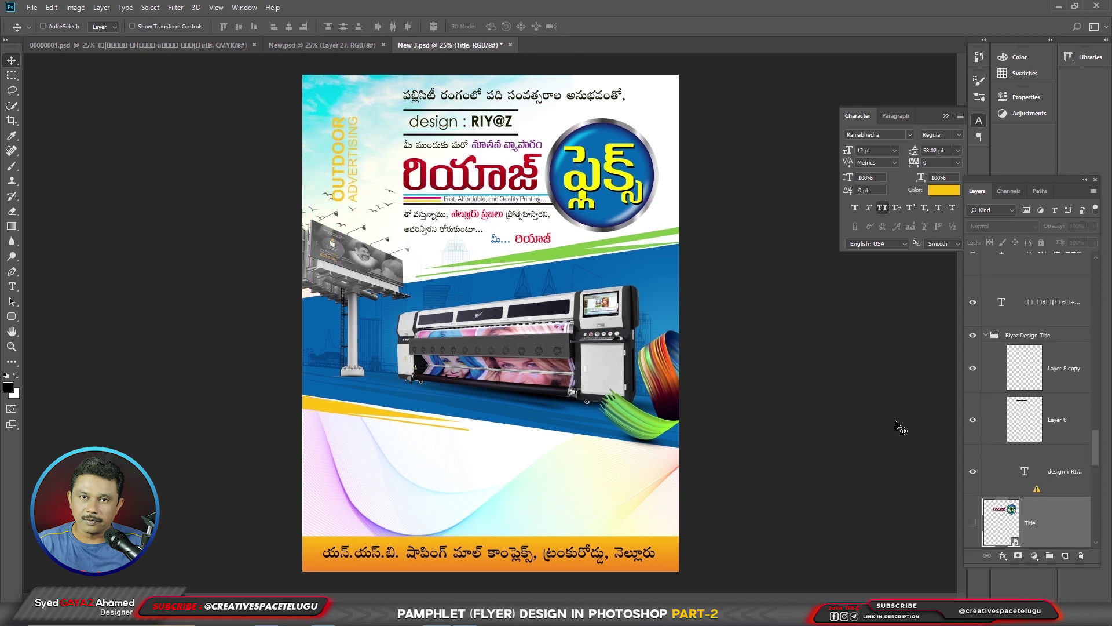
Step: Delete the remaining Telugu slogan lines in the upper page and move the "design : RIY@Z" title down into the cleared space
left_click(471, 219, "ctrl")
key("Delete")
left_click(516, 240, "ctrl")
key("Delete")
left_click_drag(471, 121, 487, 192)
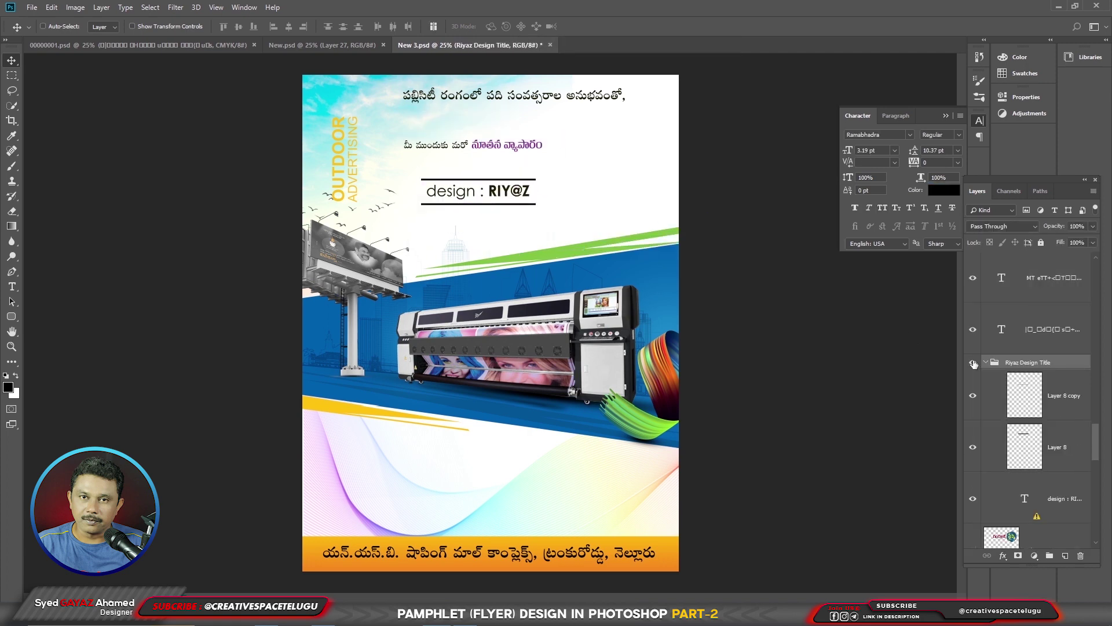
left_click(469, 149, "ctrl")
key("Delete")
right_click(672, 101)
left_click(579, 108)
key("Delete")
Step: Hide the sunset-beach sky image and the coloured wave artwork behind the lower page
left_click(419, 109, "ctrl")
key("ctrl+comma")
right_click(618, 508)
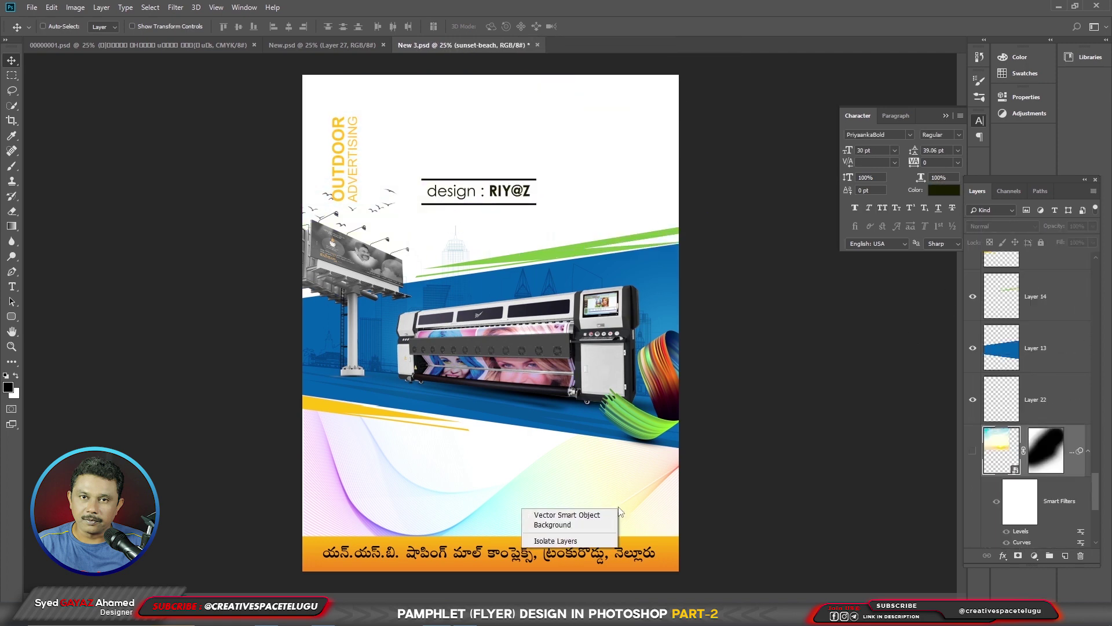
left_click(597, 514)
key("ctrl+comma")
Step: Clear the gradient overlay style from the address strip's layer
right_click(669, 553)
left_click(683, 558)
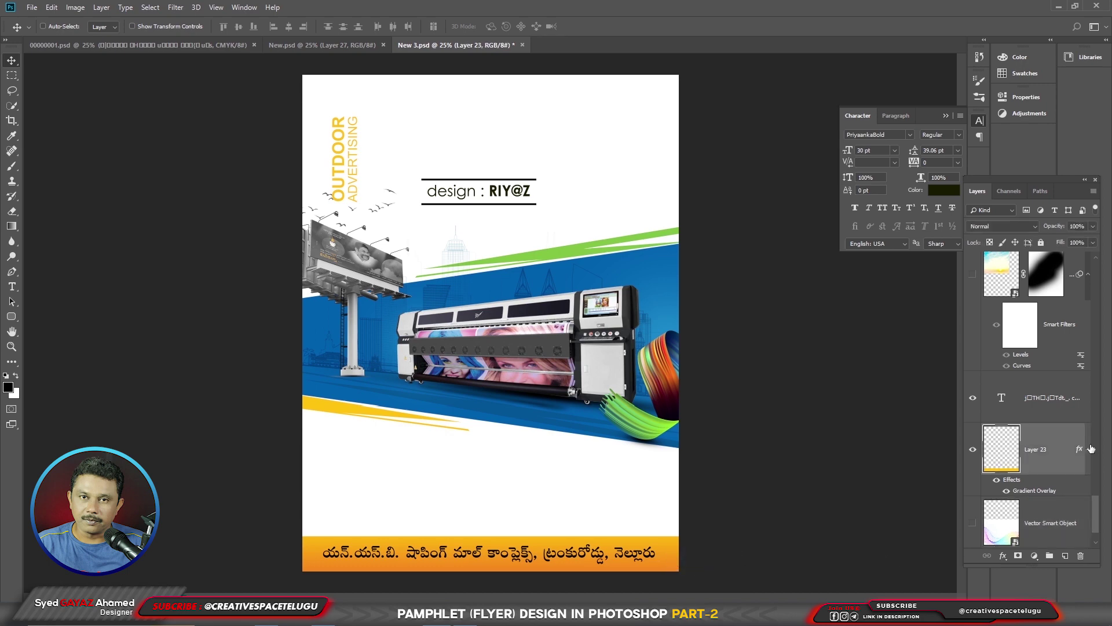
right_click(1059, 454)
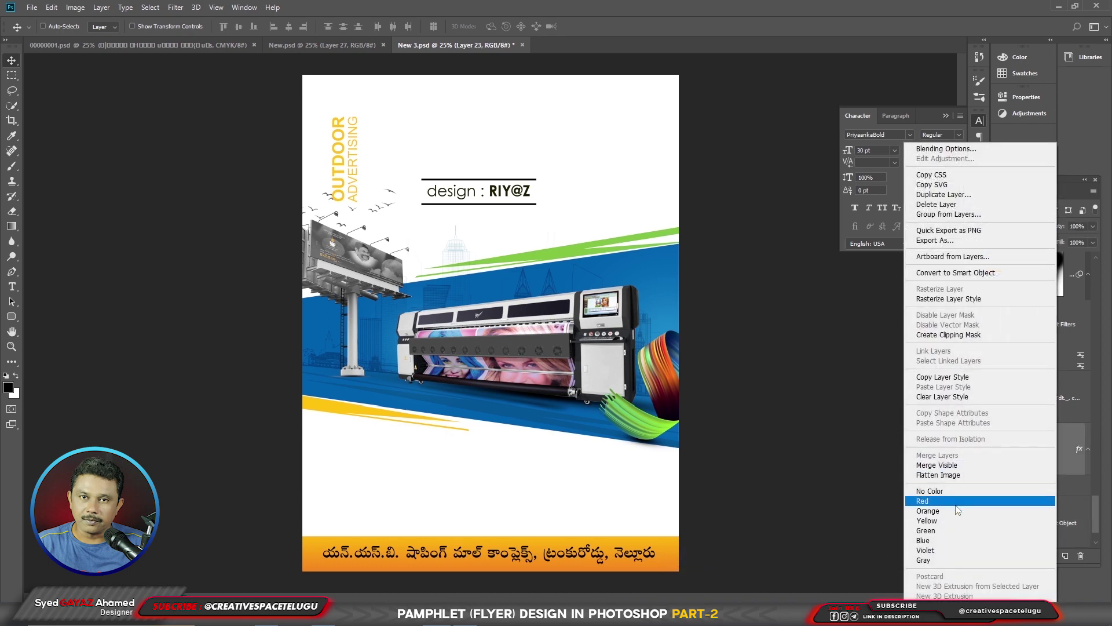
left_click(961, 395)
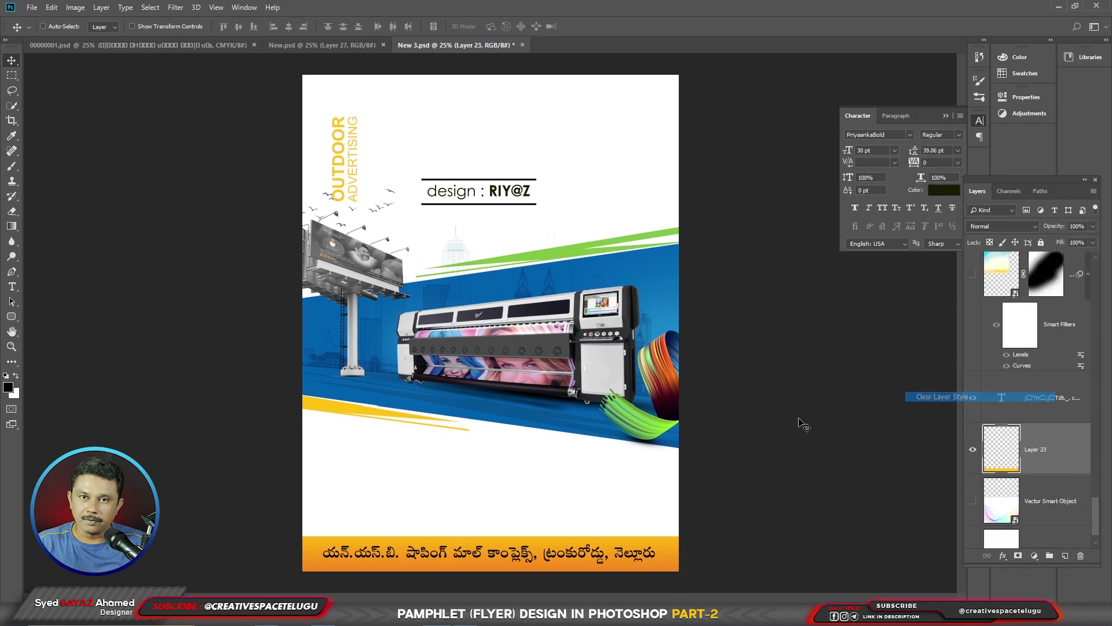
Step: Recolour the address strip magenta using CMYK 0, 100, 0, 0
left_click(9, 387)
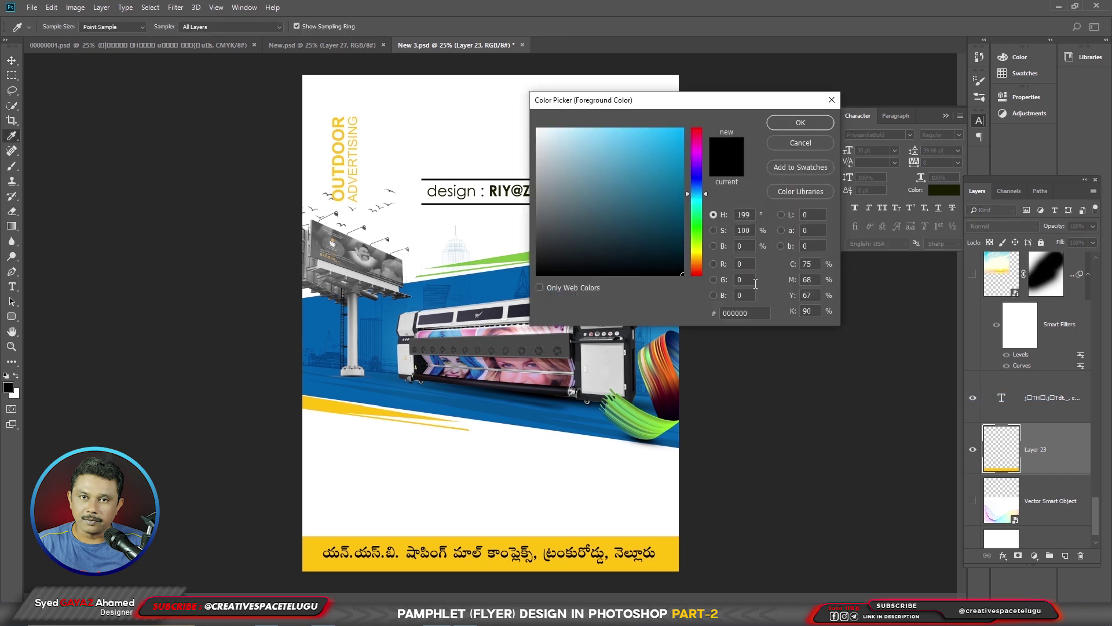
double_click(809, 264)
type("0")
key("Tab")
type("100")
key("Tab")
type("0")
key("Tab")
type("0")
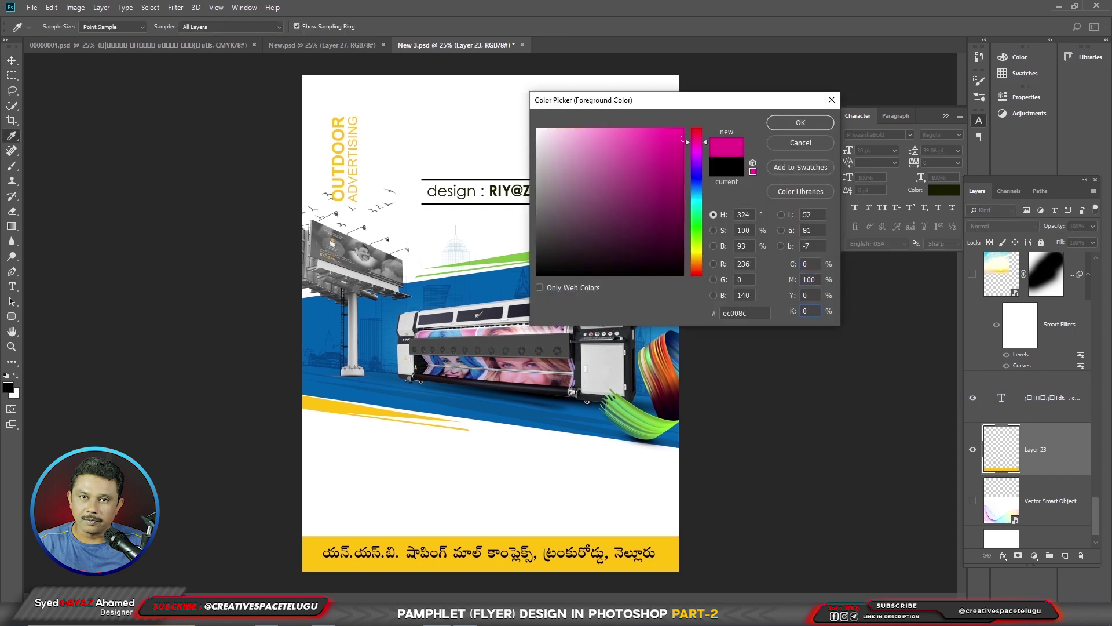
key("Return")
key("v")
key("shift+alt+BackSpace")
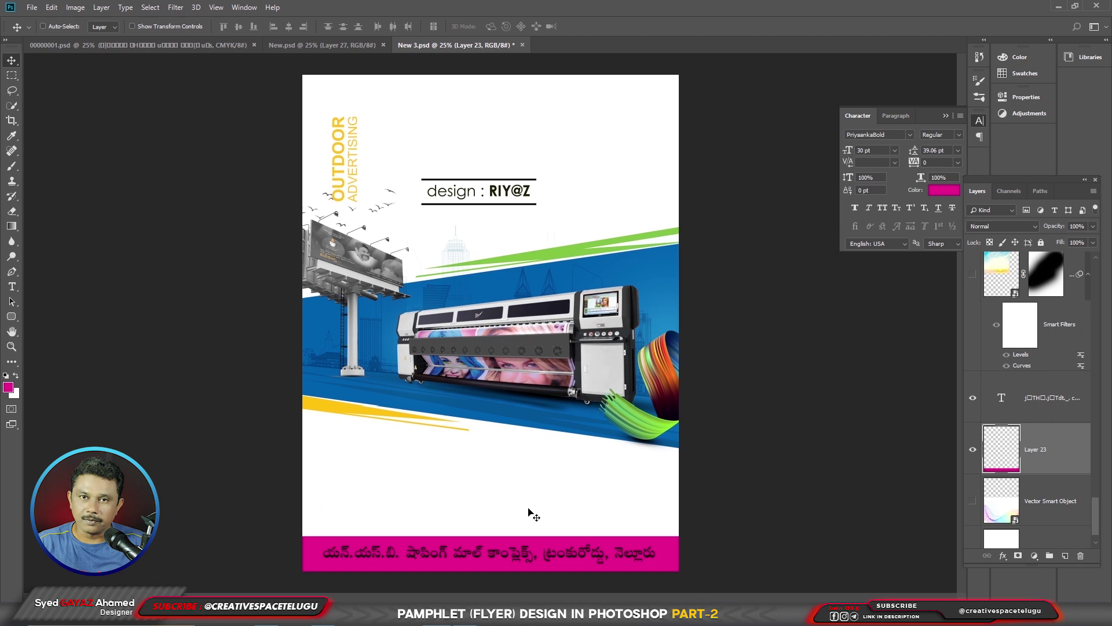
Step: Scale the address text down to 27.75 pt about its centre and make it white
right_click(519, 560)
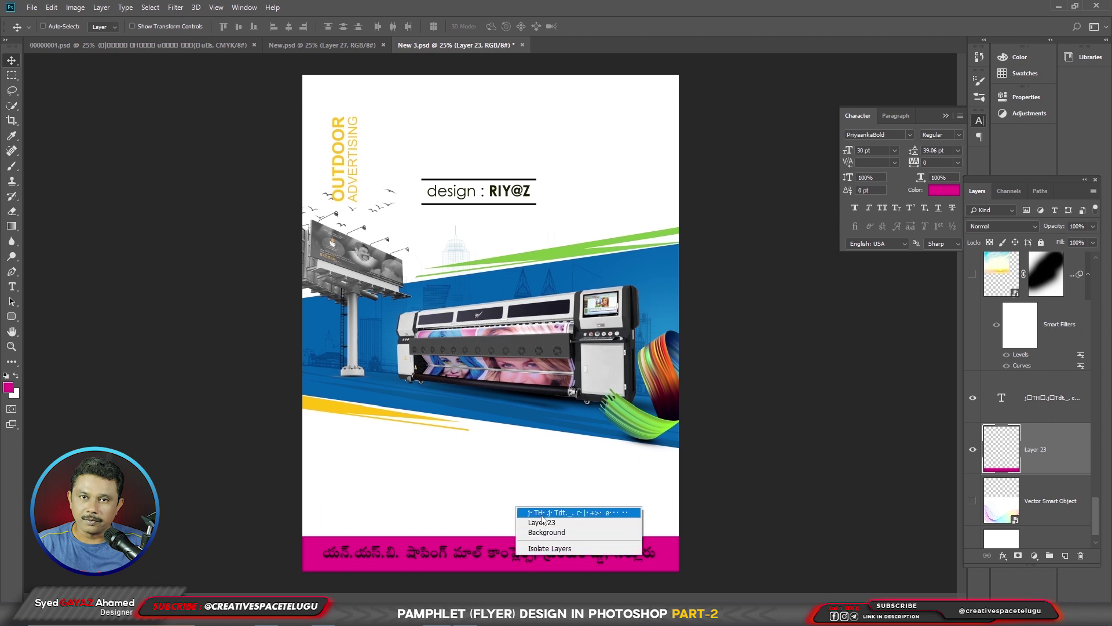
left_click(556, 508)
key("ctrl+t")
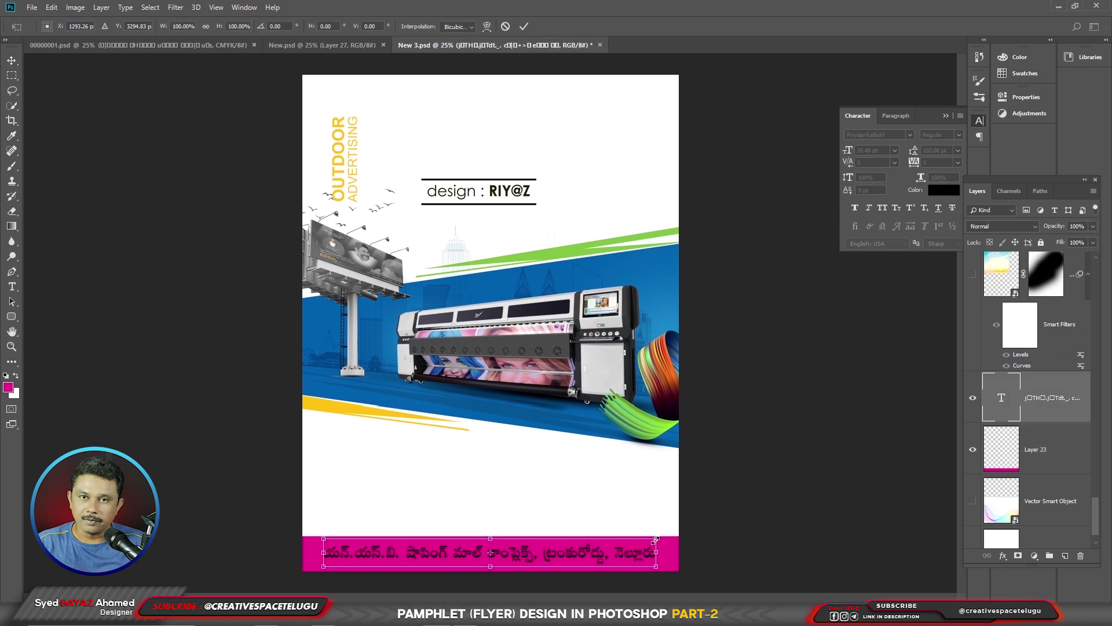
left_click_drag(655, 539, 619, 542)
key("Return")
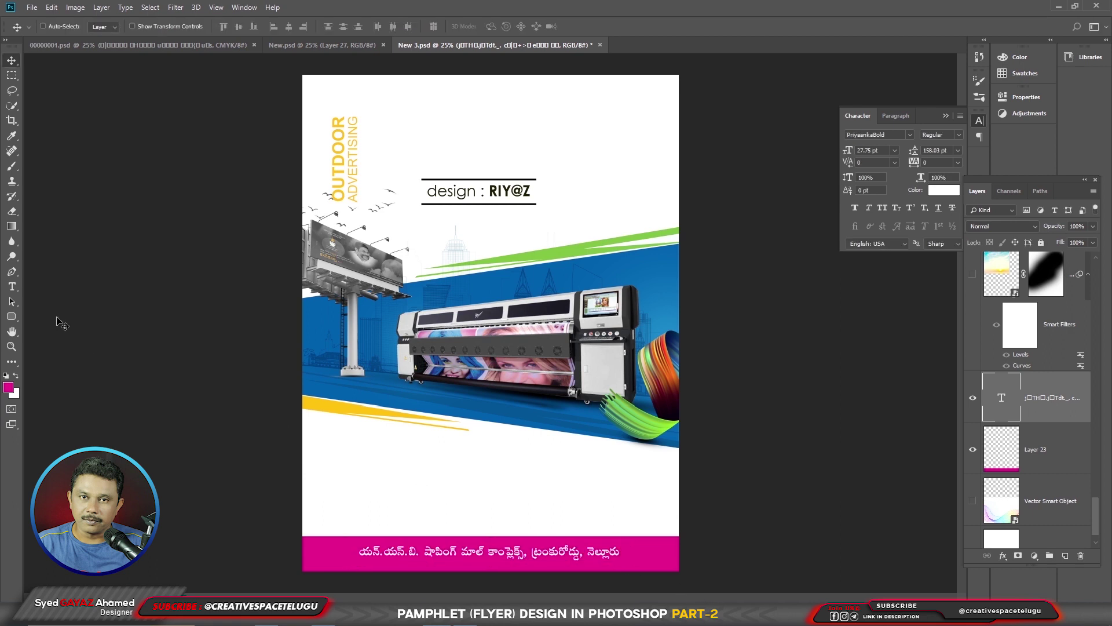
Step: Add a full stop at the end of the address text
left_click(11, 287)
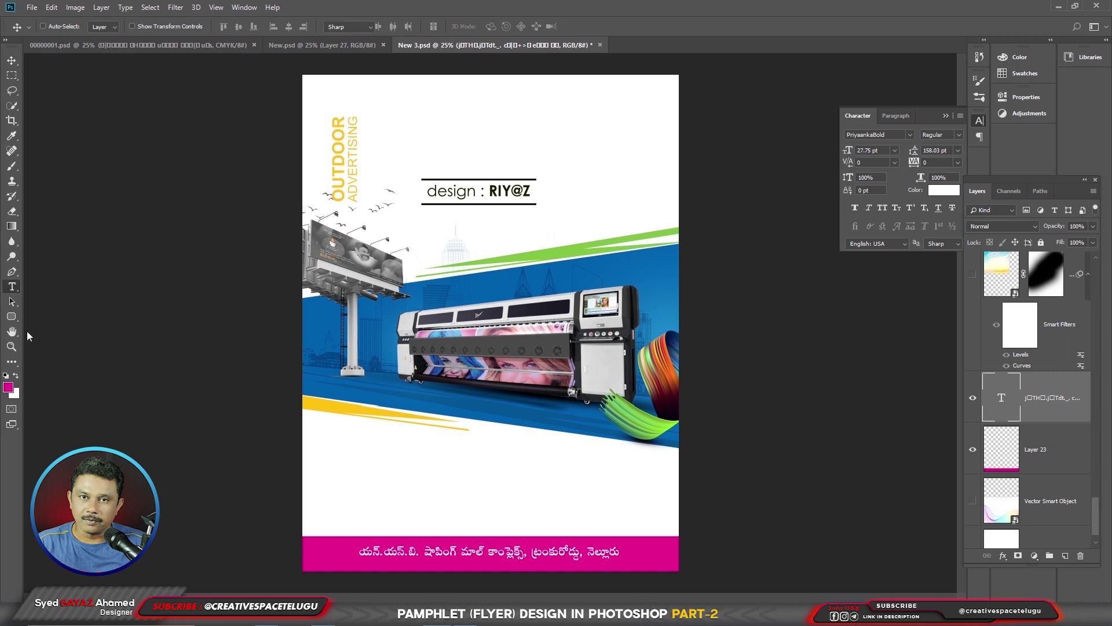
left_click(618, 553)
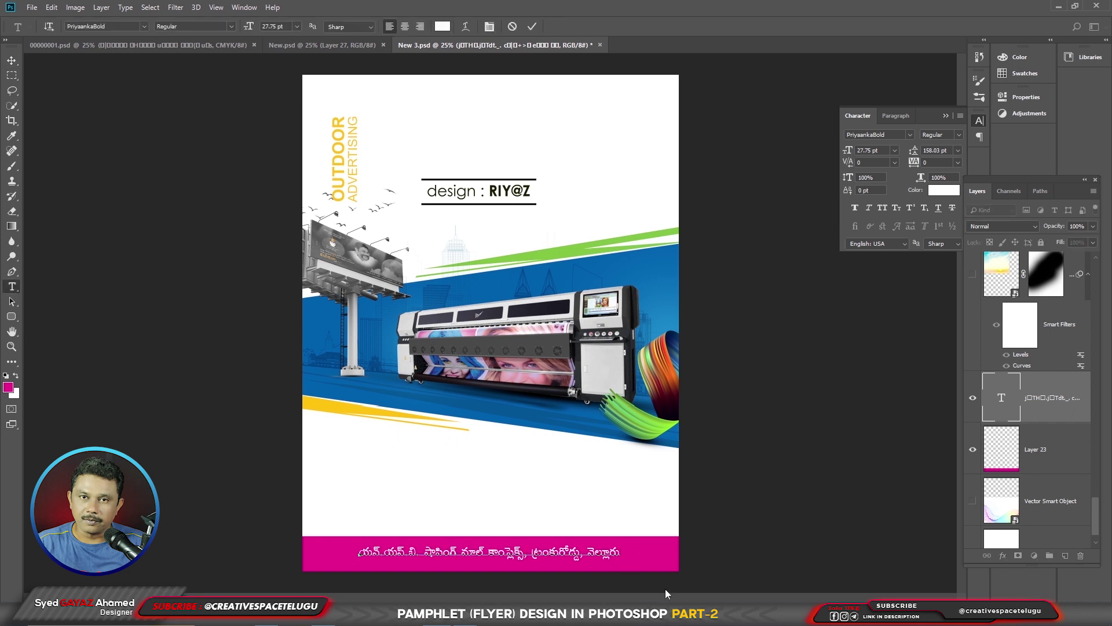
key("ctrl+Return")
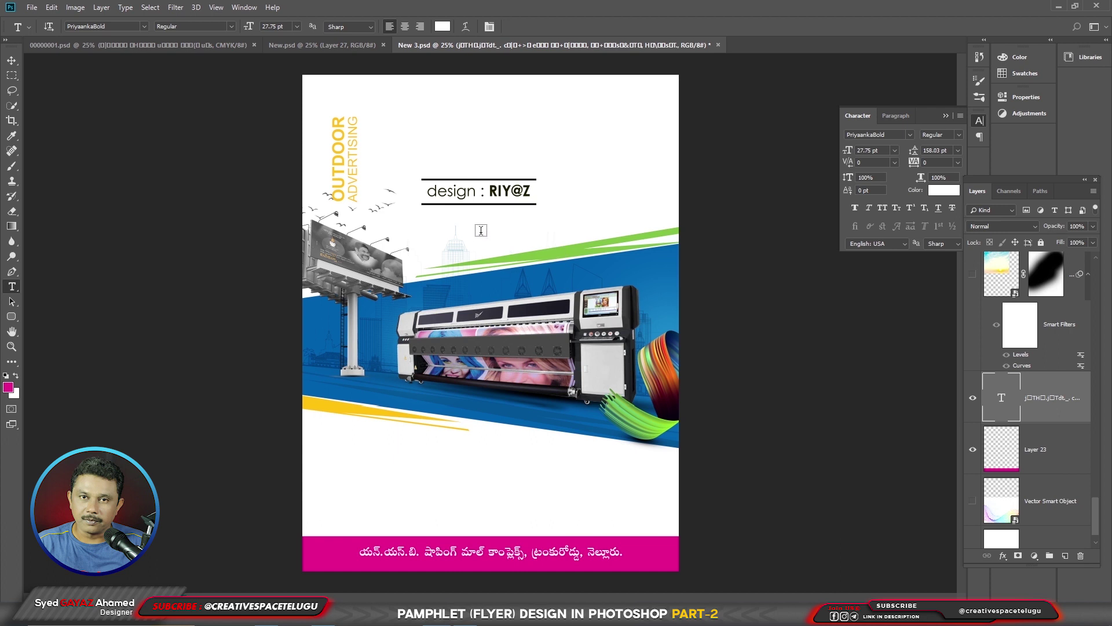
Step: Move the "design : RIY@Z" title group straight up into the upper part of the page
key("v")
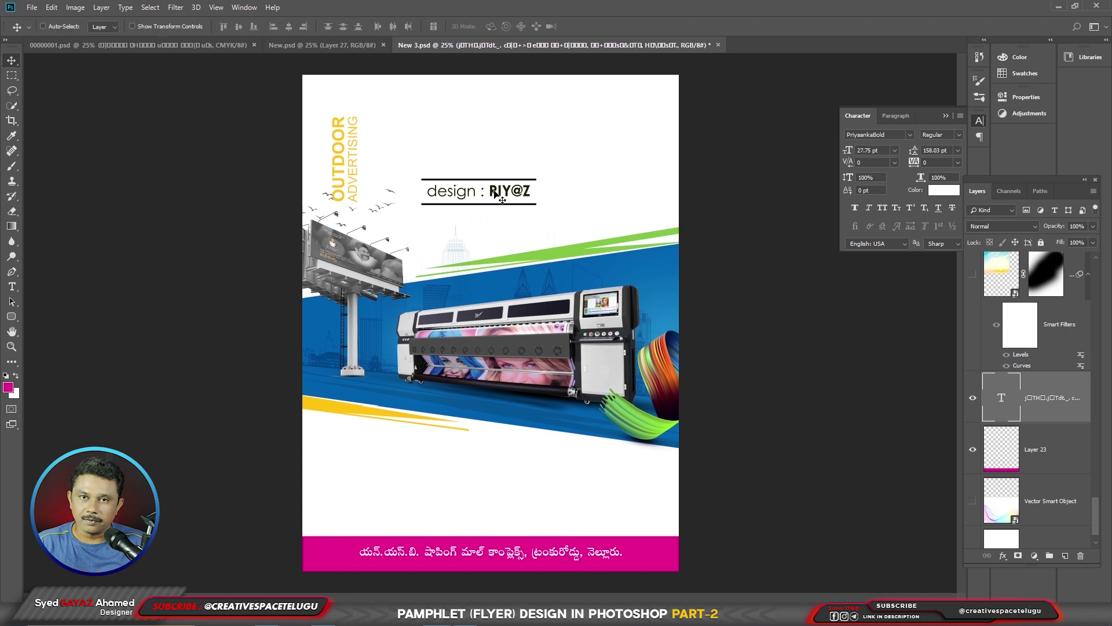
right_click(496, 194)
left_click(499, 198)
left_click_drag(517, 202, 516, 152)
Step: Recolour the vertical OUTDOOR ADVERTISING text light grey, hex acacac
right_click(346, 186)
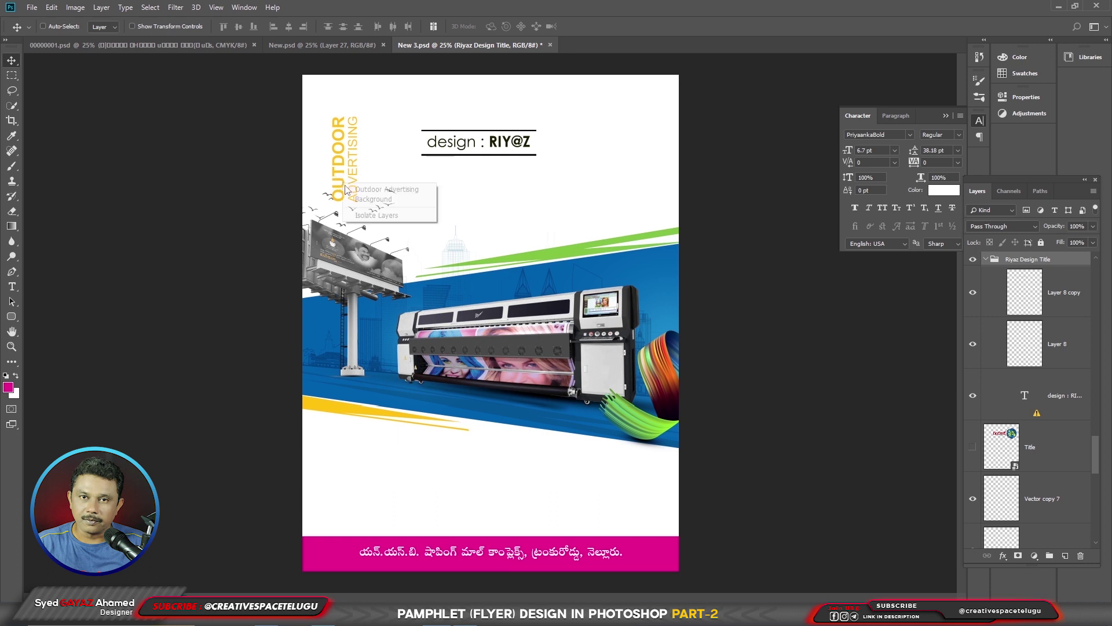
left_click(354, 191)
left_click(8, 387)
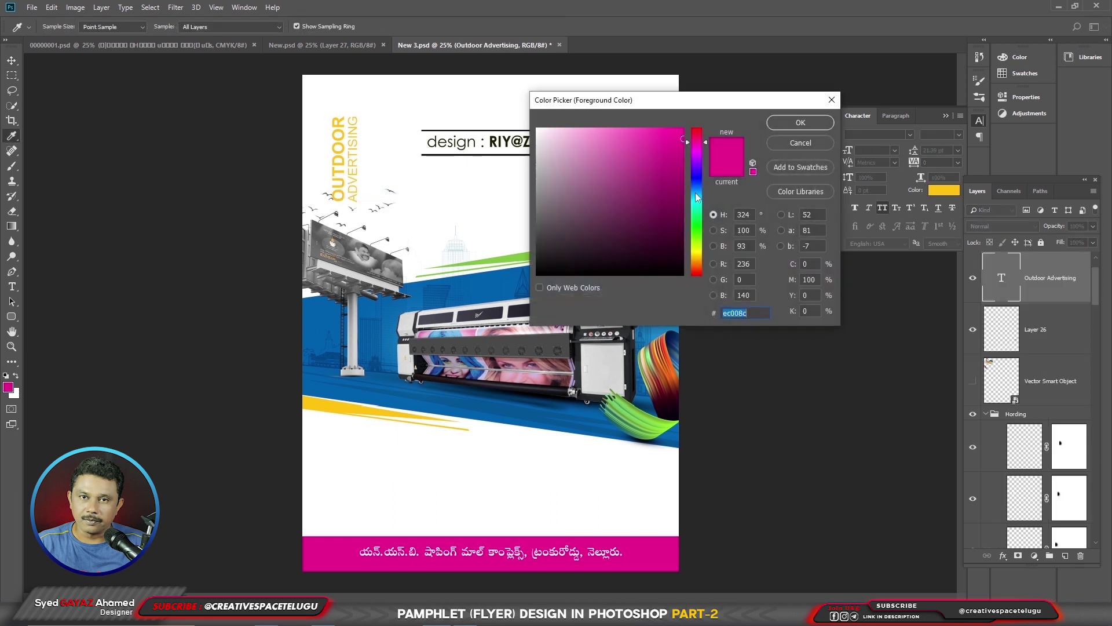
left_click(507, 176)
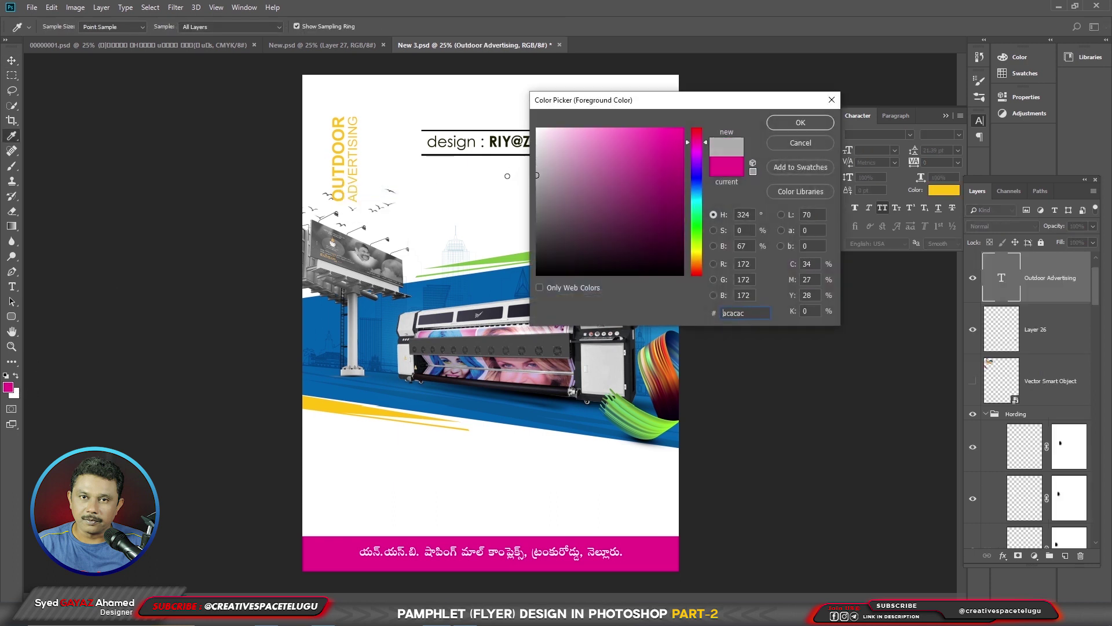
left_click(793, 125)
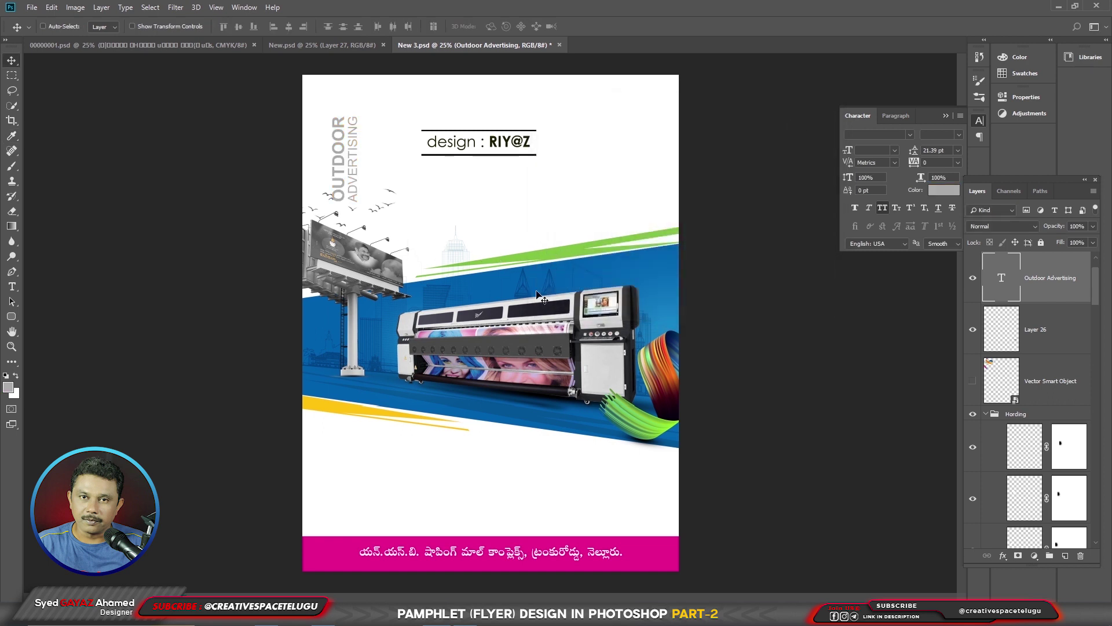
Step: Fill roughly the upper three-fifths of the page with the light grey on a new layer and send it behind all artwork
left_click(12, 75)
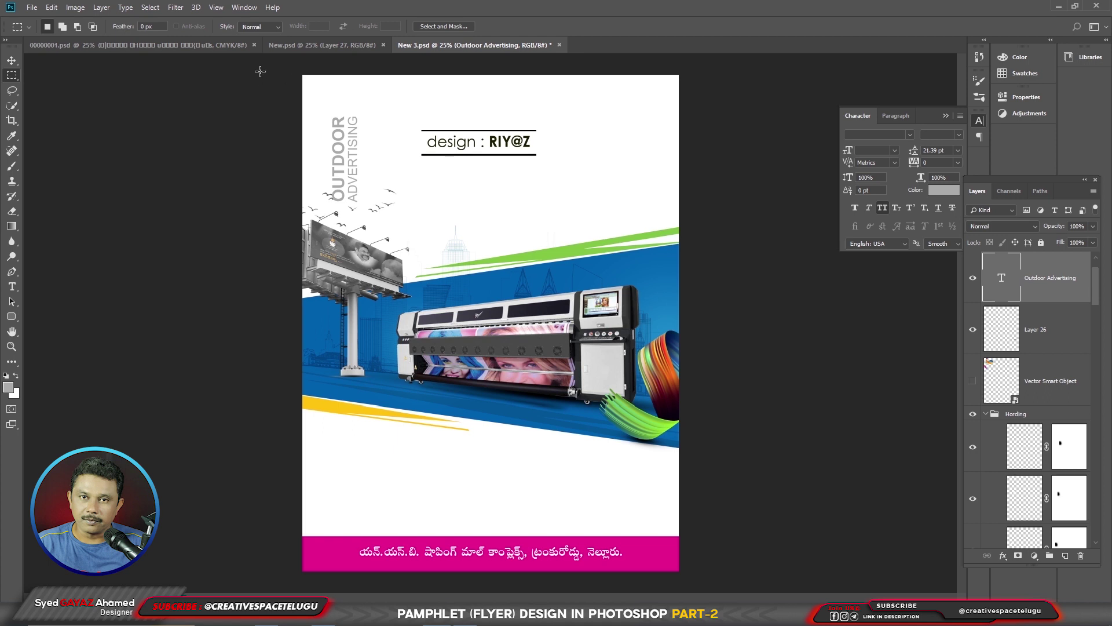
left_click_drag(302, 74, 727, 365)
key("ctrl+shift+n")
key("Return")
key("alt+BackSpace")
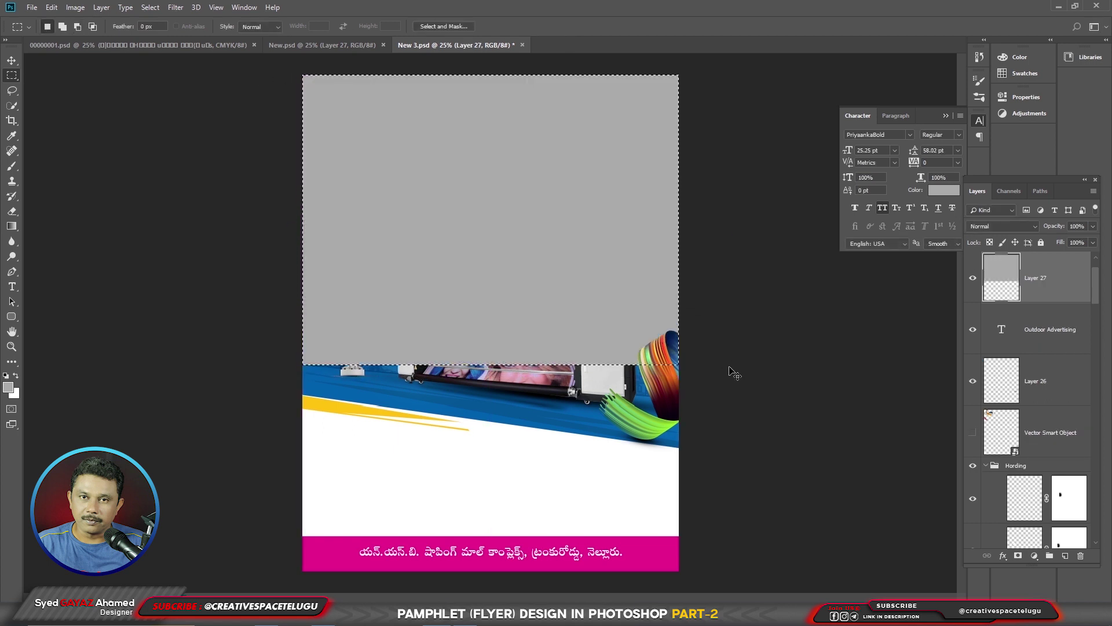
key("ctrl+d")
key("ctrl+shift+[")
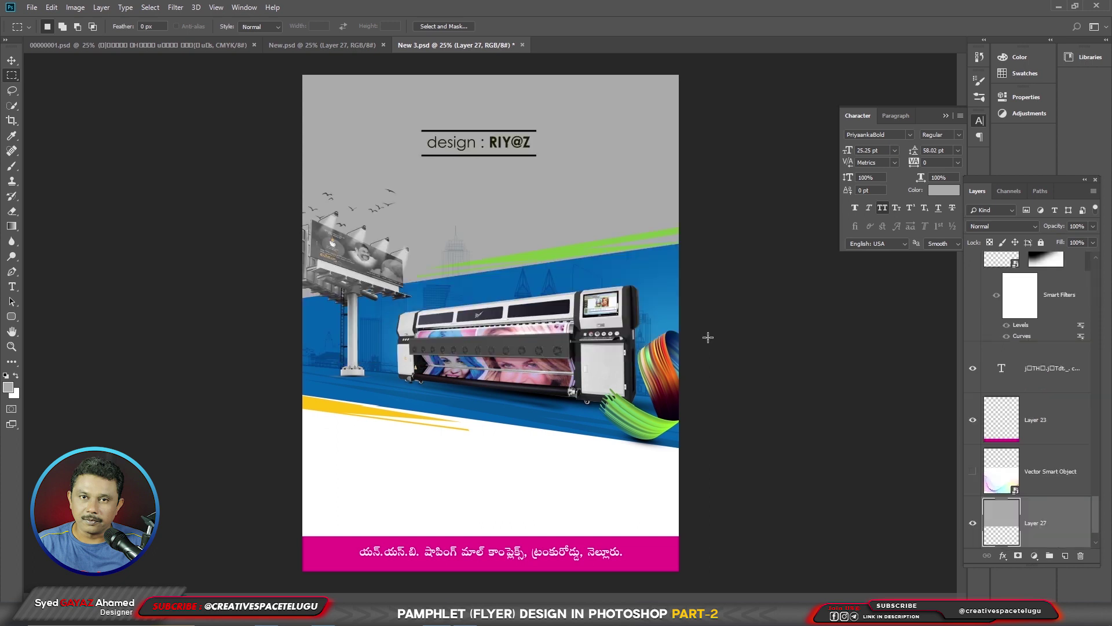
Step: Add a mask to the light grey backdrop layer and recolour the layer's fill medium blue
left_click(1018, 555)
left_click(997, 523)
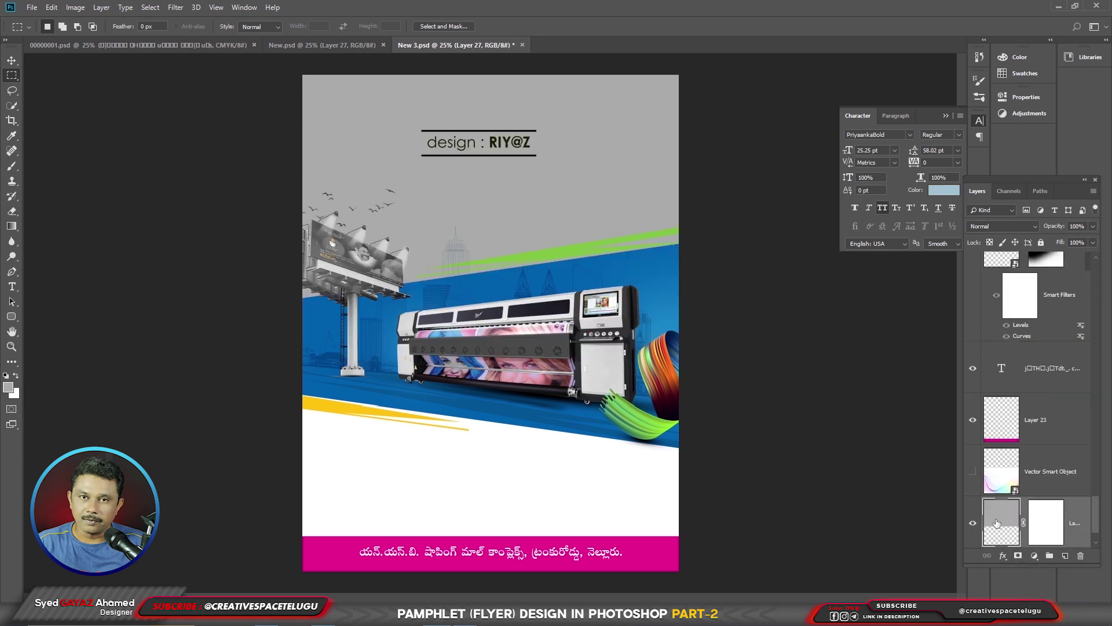
key("ctrl+shift+BackSpace")
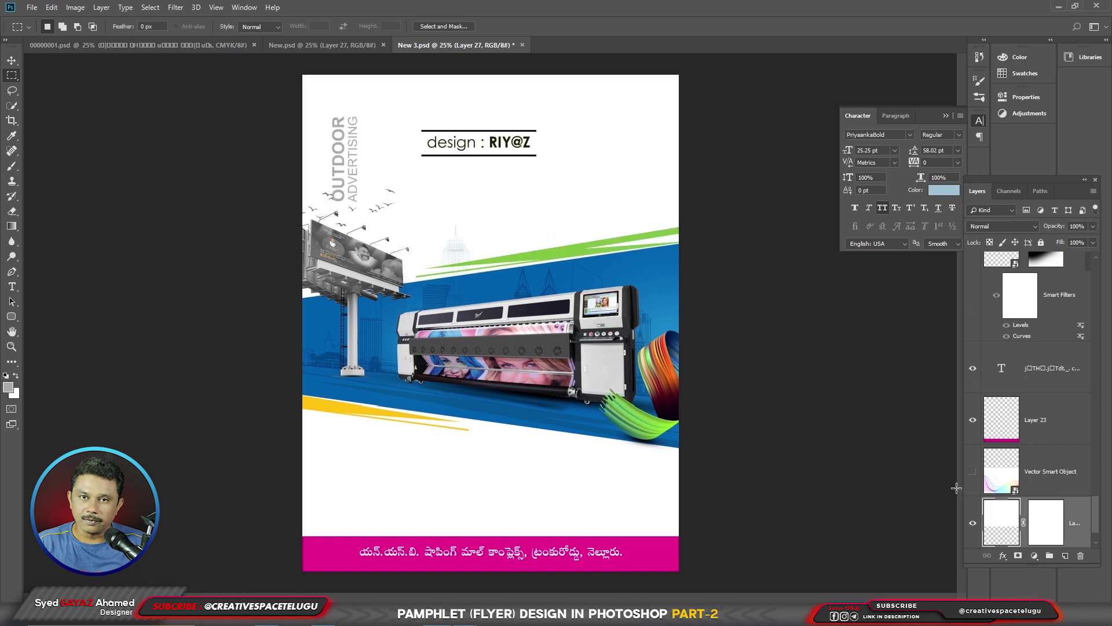
left_click(8, 387)
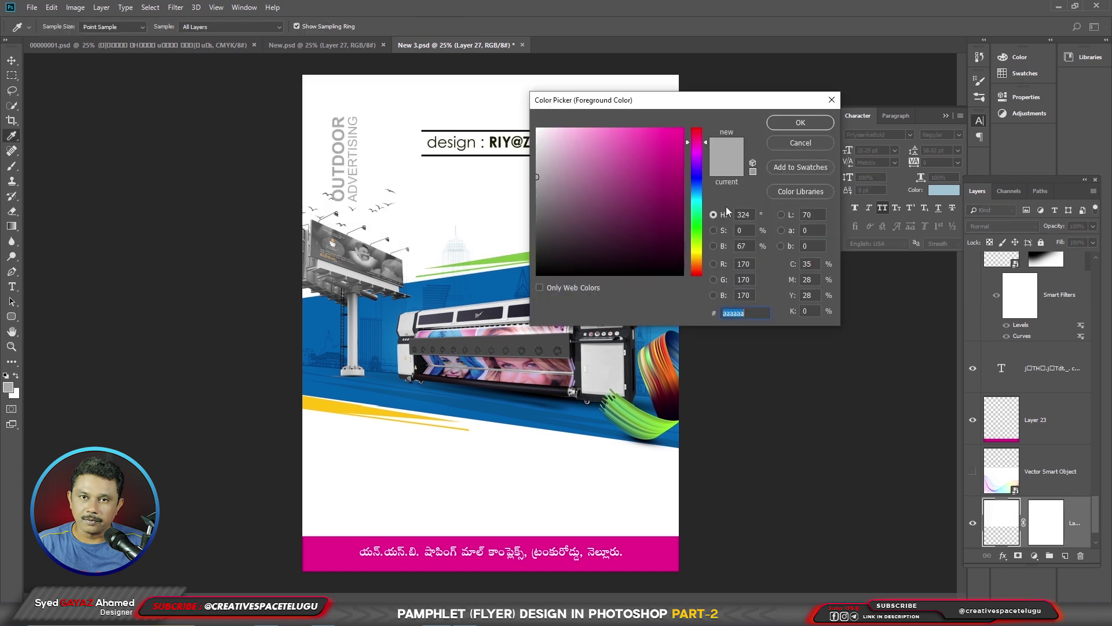
left_click(820, 264)
type("2")
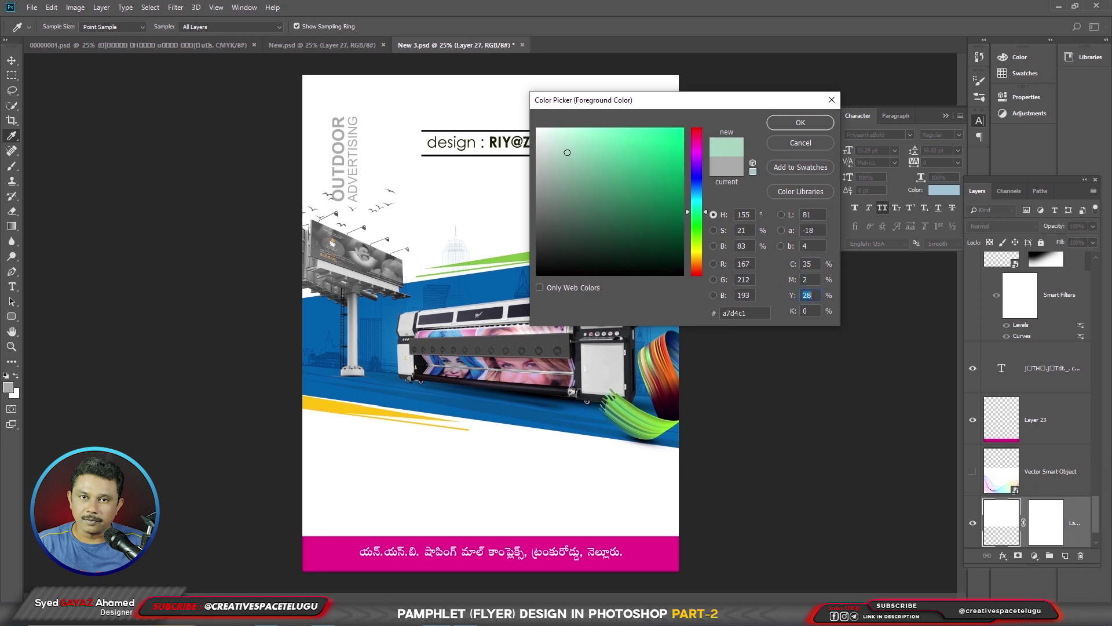
type("4")
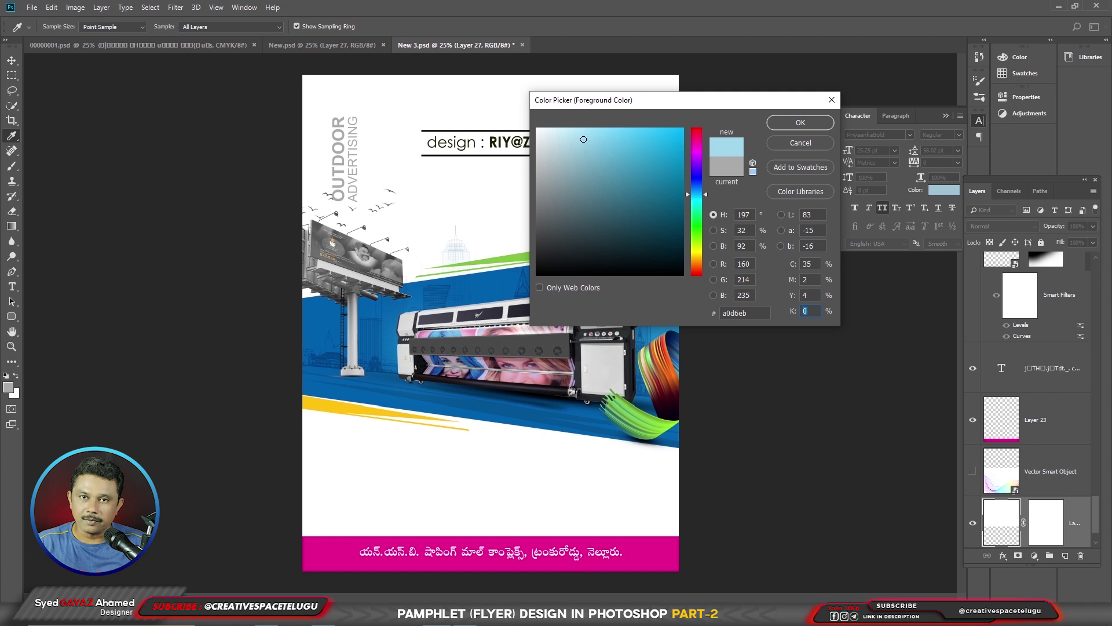
type("8")
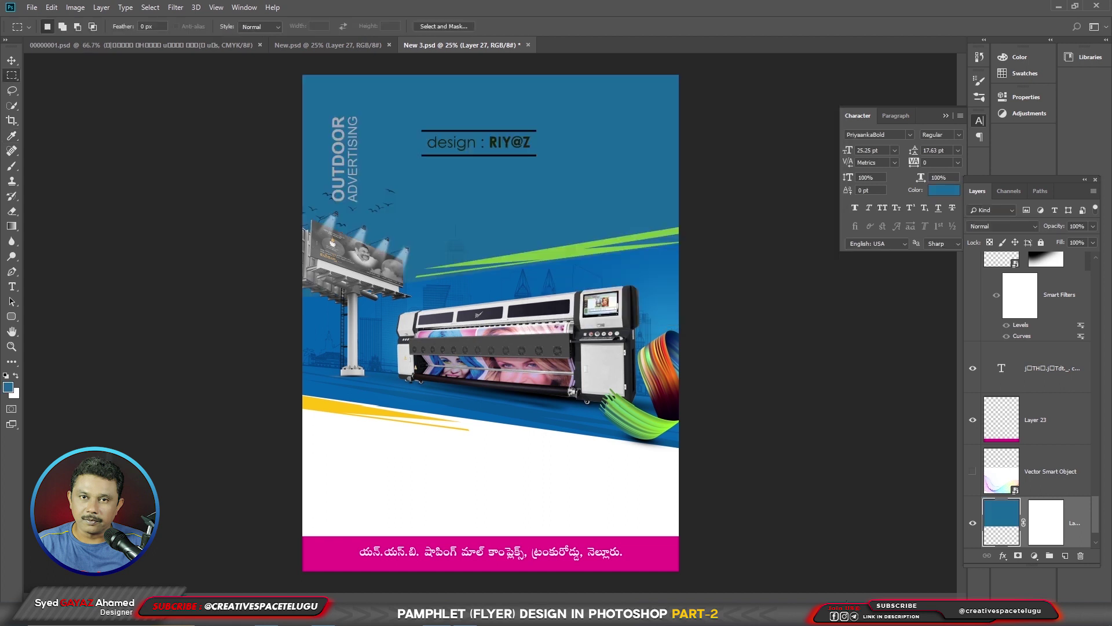
Step: Blend the backdrop's lower edge by painting blue below it with a soft round brush of about 2900 px
key("b")
right_click(464, 400)
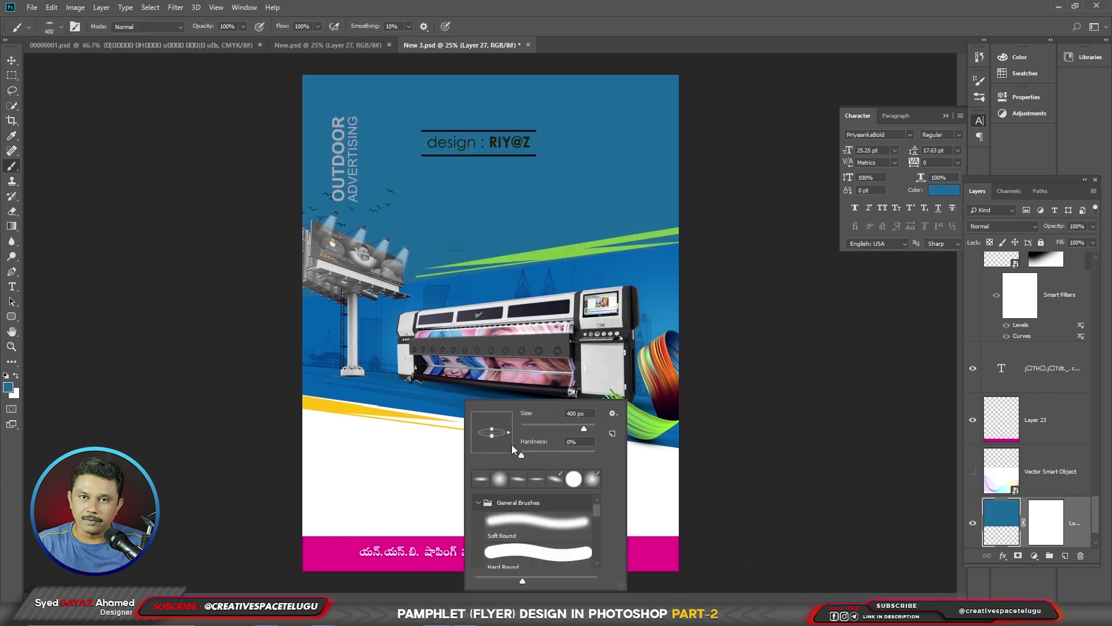
left_click_drag(493, 429, 493, 411)
double_click(521, 517)
key("bracketright")
key("bracketright")
key("bracketright")
key("bracketright")
key("bracketright")
key("bracketright")
key("bracketright")
key("bracketright")
key("bracketright")
key("bracketright")
key("bracketright")
key("bracketright")
key("bracketright")
key("bracketright")
key("bracketright")
key("bracketright")
key("bracketright")
key("bracketright")
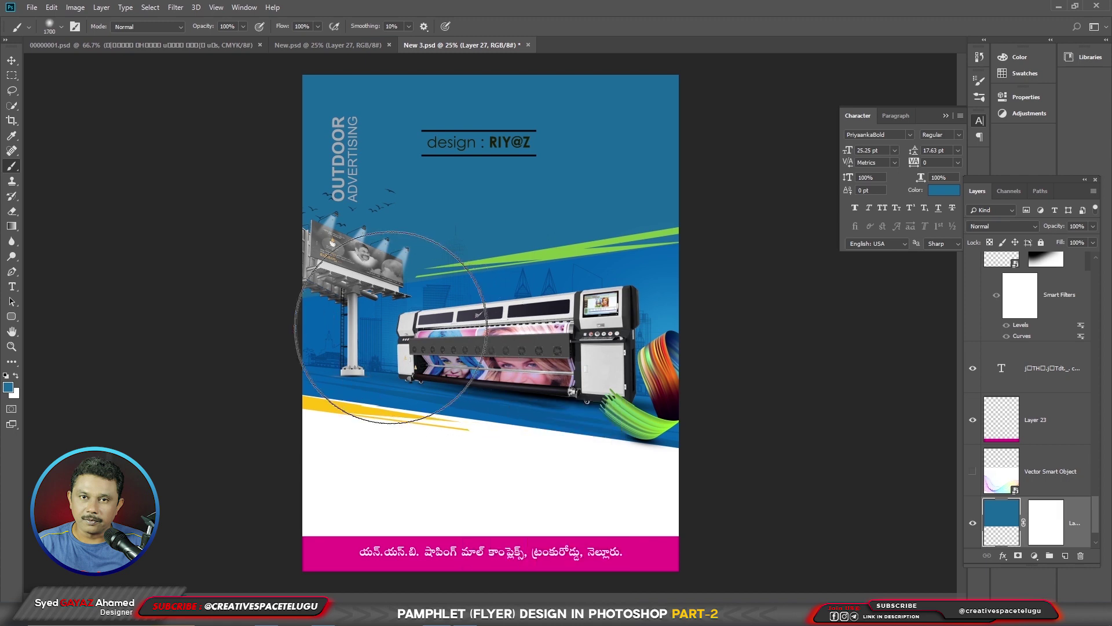
key("bracketright")
key("bracketright")
key("bracketright")
key("bracketright")
key("bracketright")
key("bracketright")
key("bracketright")
key("bracketright")
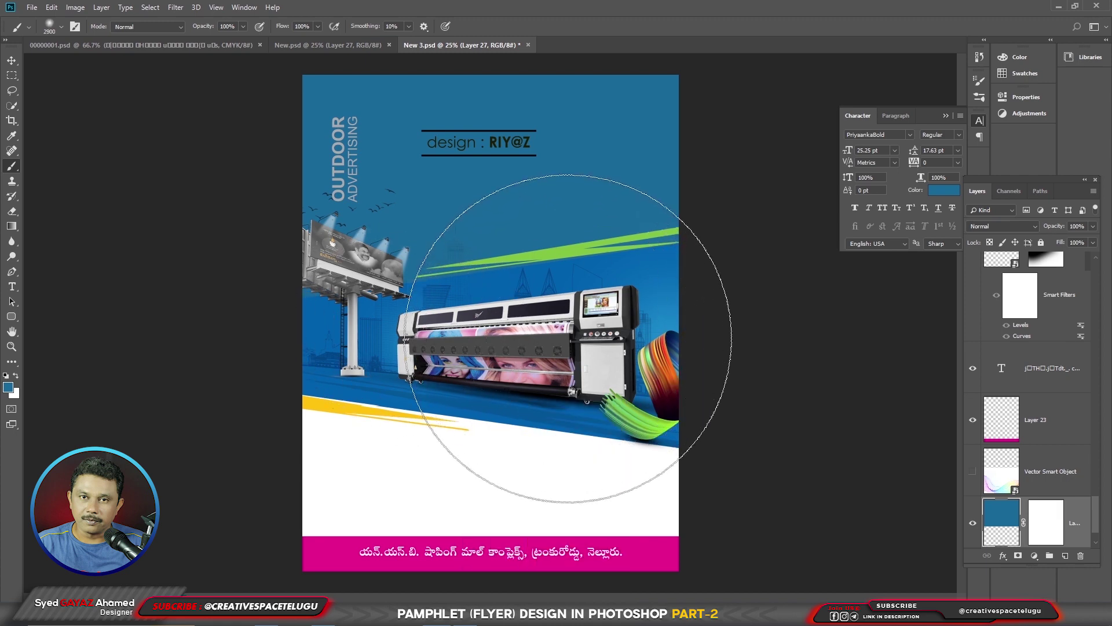
left_click_drag(577, 372, 421, 352)
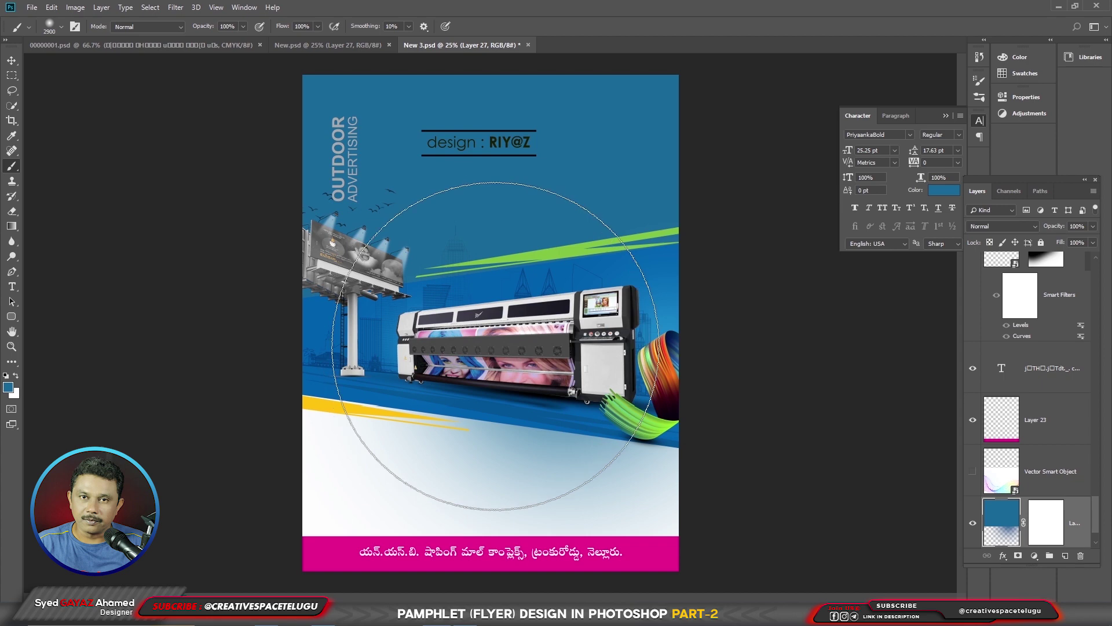
Step: Paint soft white over the middle and lower parts of the blue backdrop and set the layer's opacity to 55%
key("x")
mouse_move(504, 220)
left_mouse_down()
mouse_move(550, 301)
mouse_move(406, 328)
left_mouse_up()
key("v")
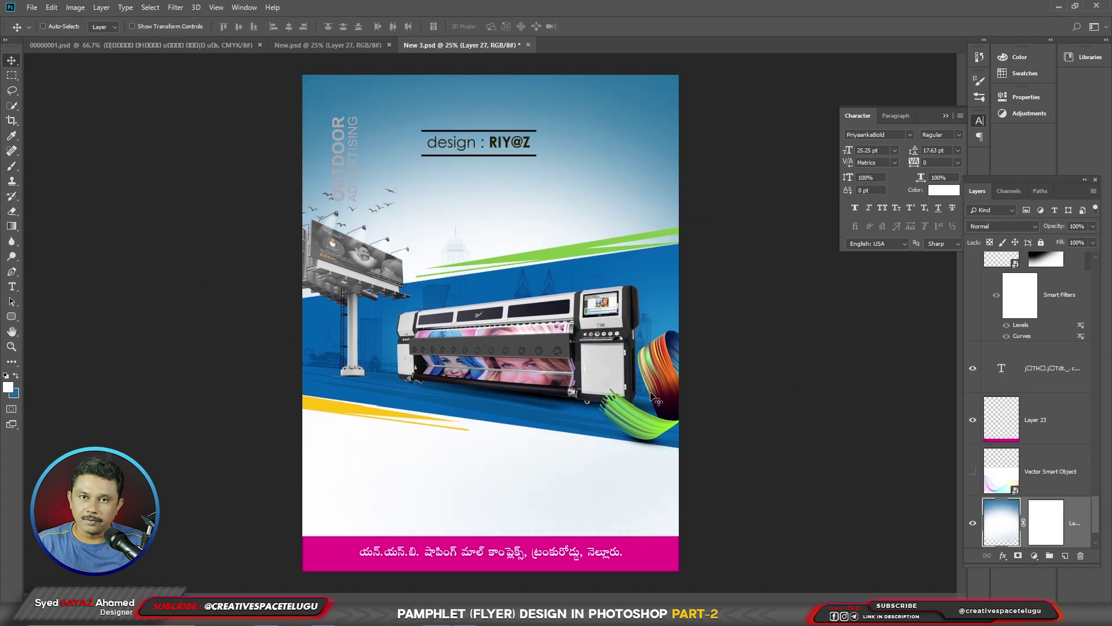
key("3")
key("5")
key("5")
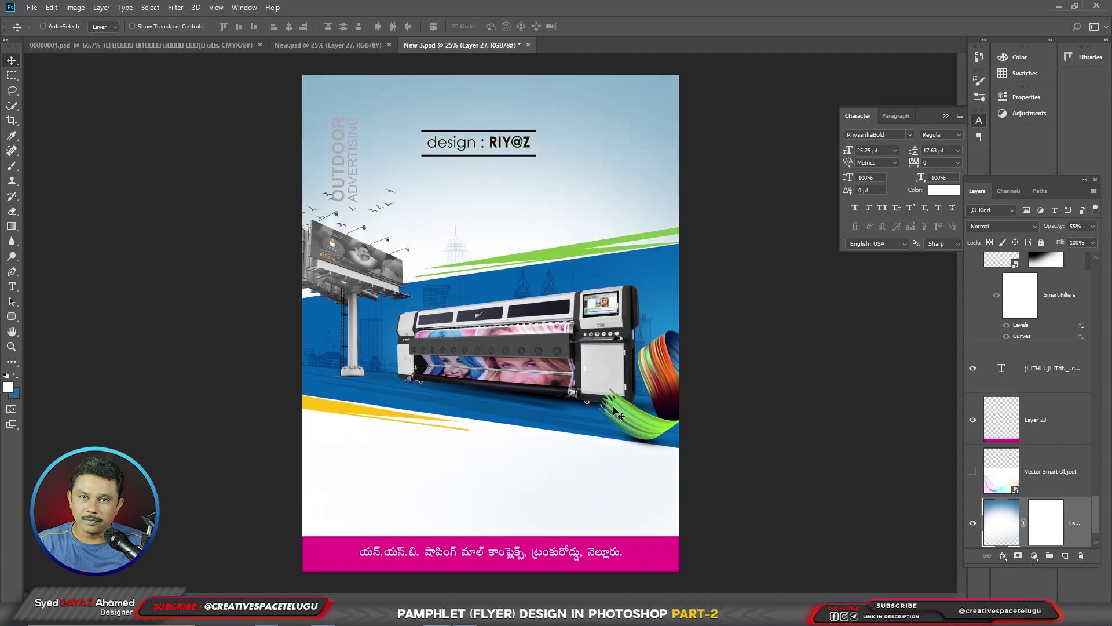
Step: Move the vertical OUTDOOR ADVERTISING text up slightly, clear of the birds, and set it to Multiply at 33% opacity
key("ctrl+plus")
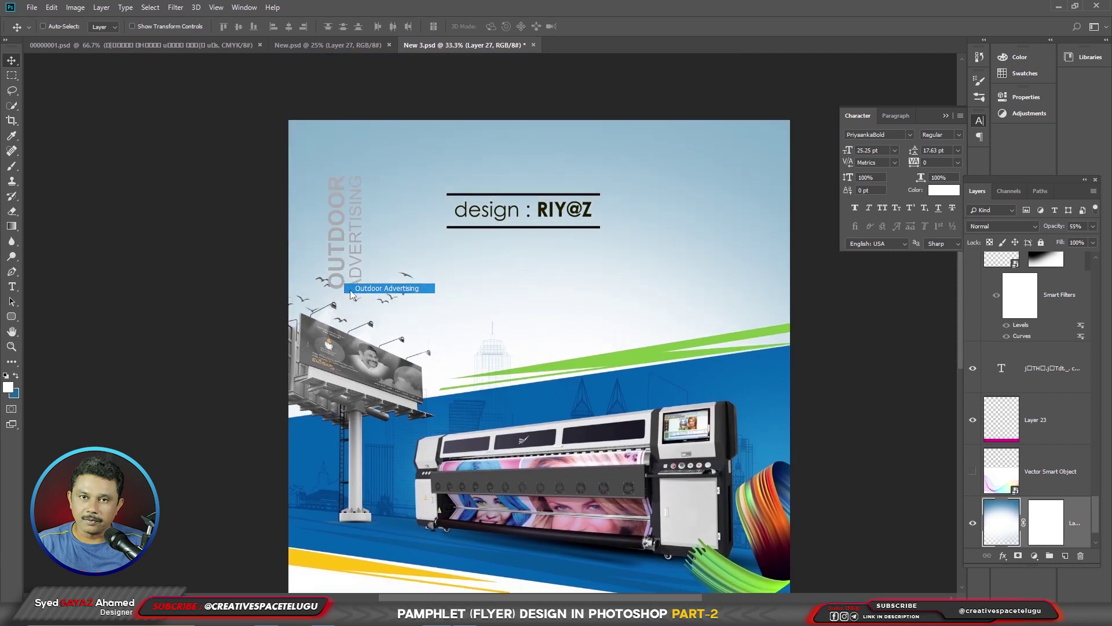
left_click_drag(348, 285, 348, 272)
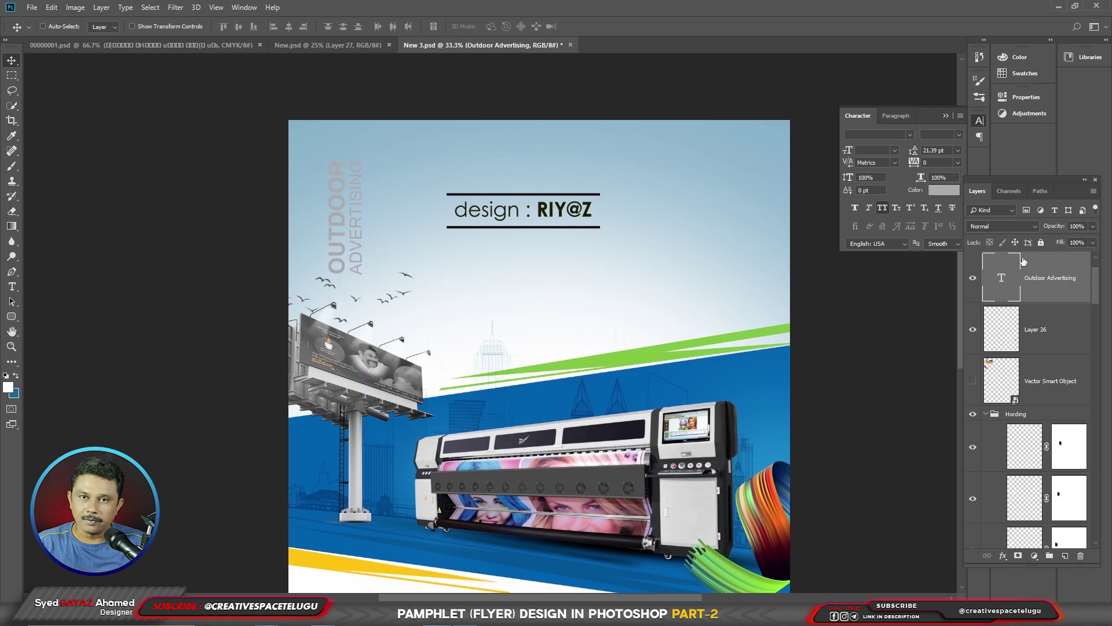
left_click(1007, 226)
left_click(985, 272)
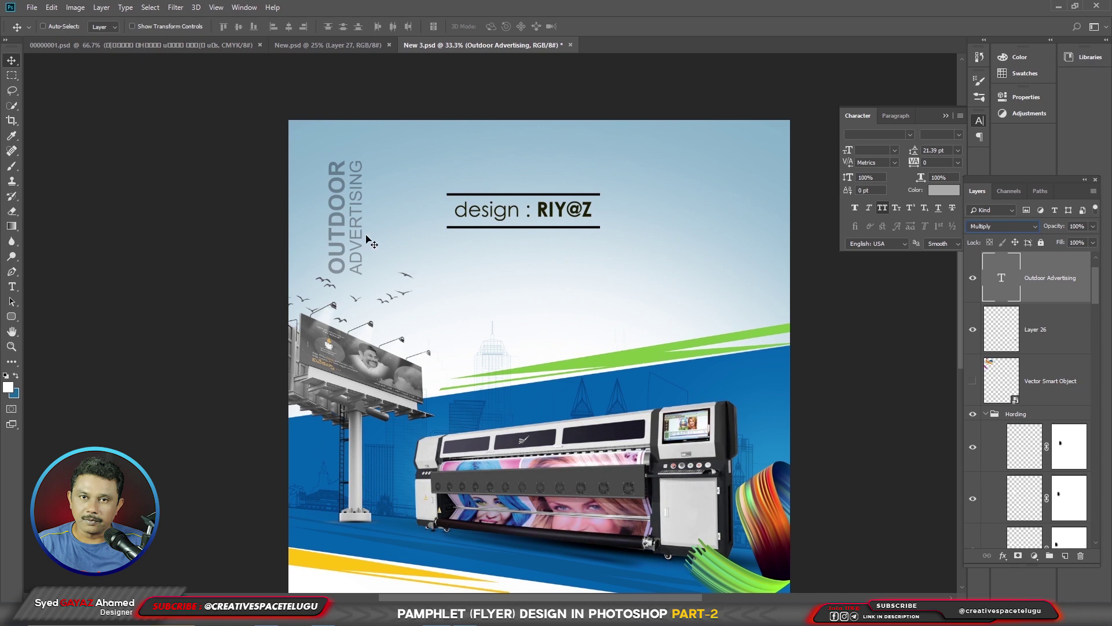
key("2")
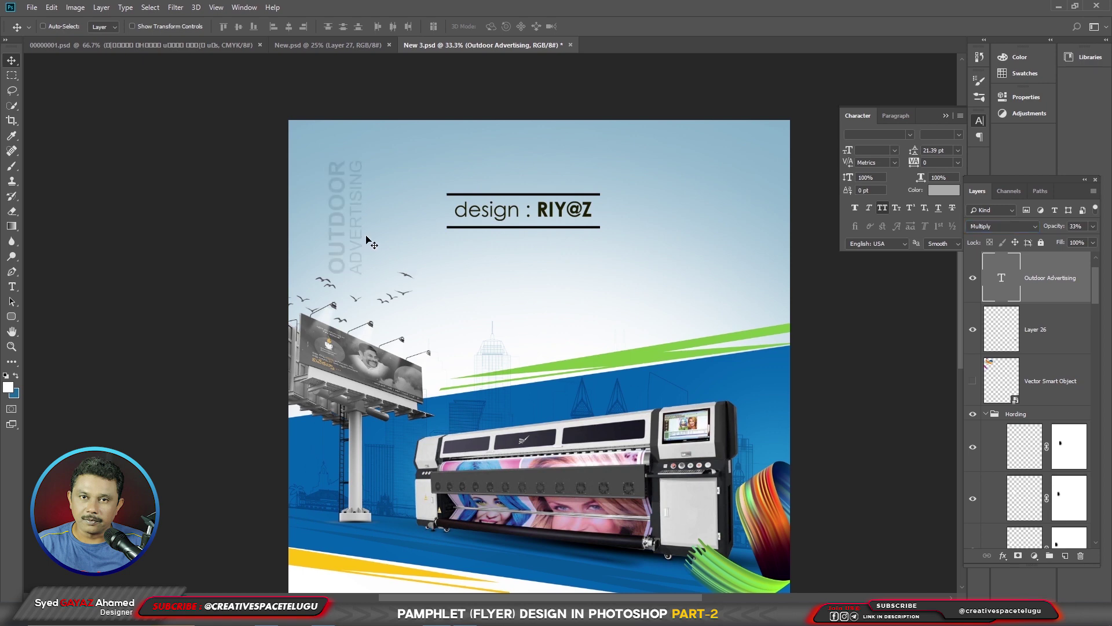
Step: Paste the Telugu title రియాజ్ ఫ్లెక్స్ as a smart object and place it beneath the design : RIY@Z group
key("ctrl+v")
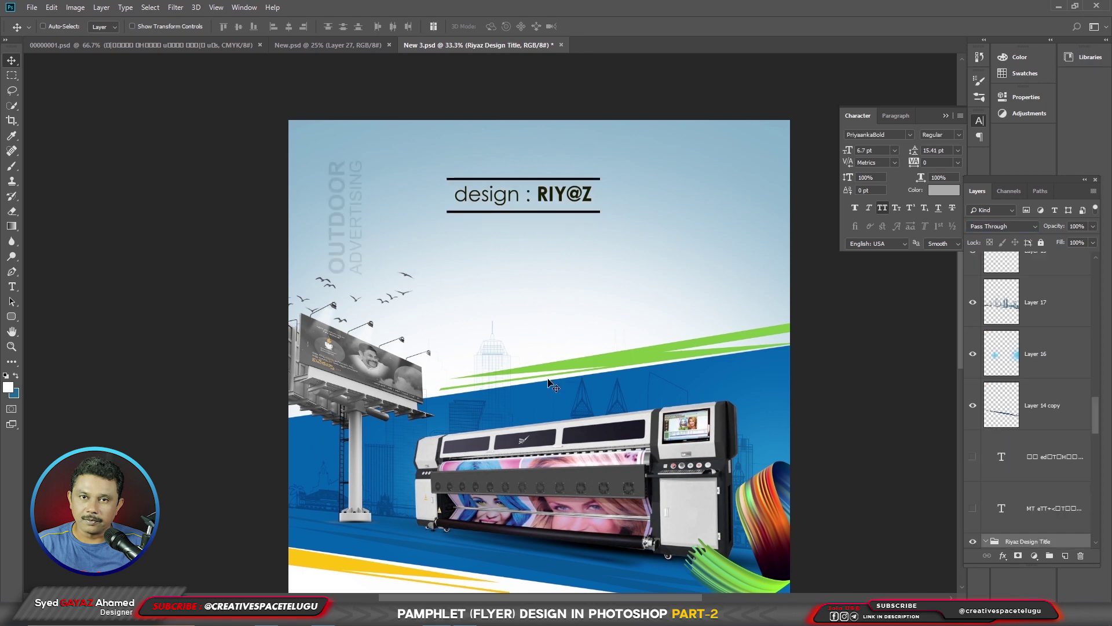
left_click_drag(704, 227, 709, 225)
key("Return")
left_click_drag(618, 276, 602, 281)
Step: Scale the design : RIY@Z group to about 114% and align it with the Telugu title's left edge
left_click_drag(573, 195, 596, 183)
key("ctrl+t")
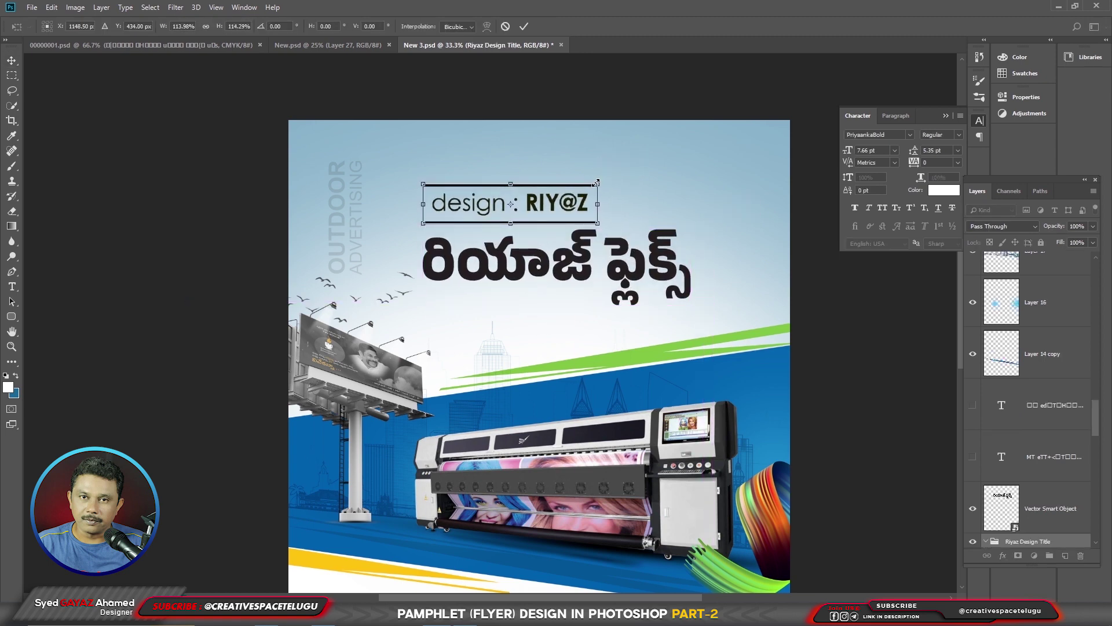
key("Return")
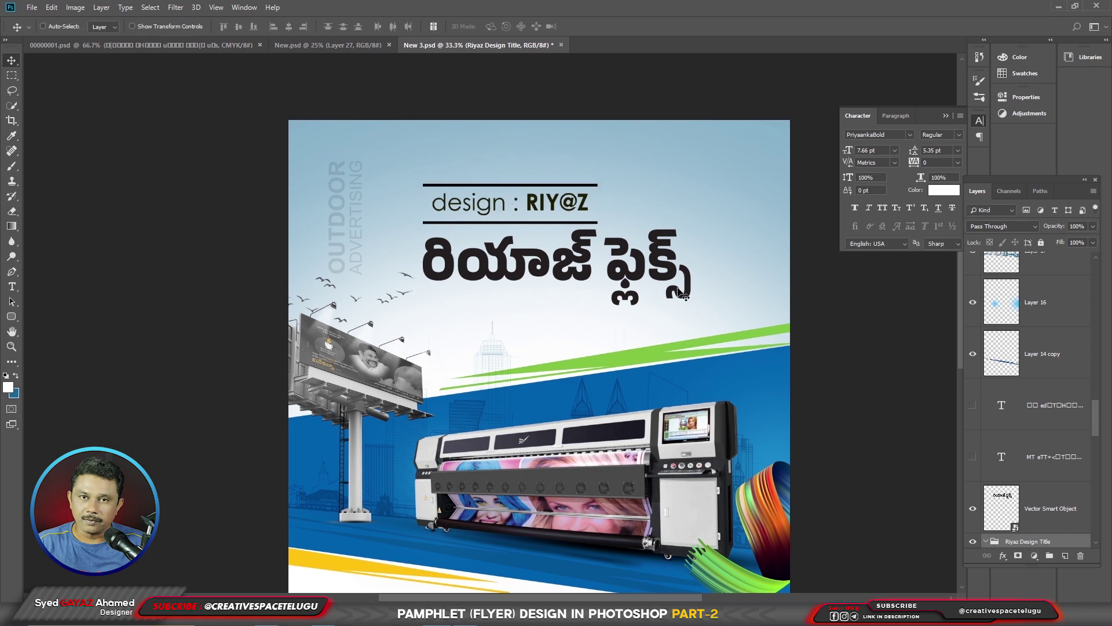
Step: Recolour both rule lines and the design : RIY@Z text with the medium blue background colour
scroll(1054, 408, "down", 5)
left_click(1058, 330)
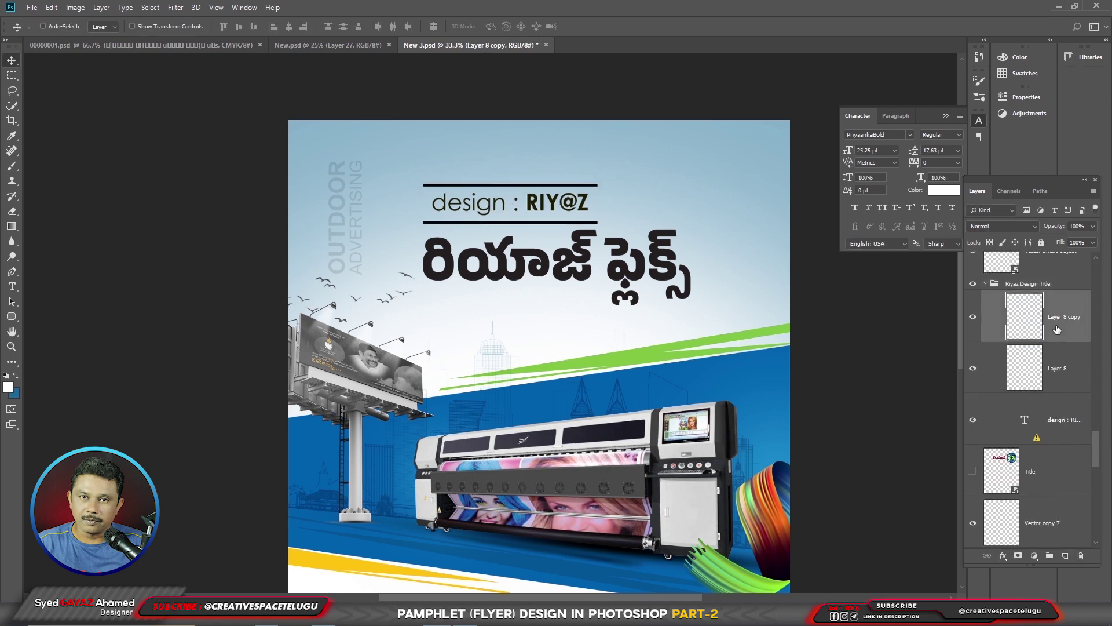
key("ctrl+shift+BackSpace")
left_click(1063, 383)
key("ctrl+shift+BackSpace")
left_click(534, 212, "ctrl")
key("ctrl+shift+BackSpace")
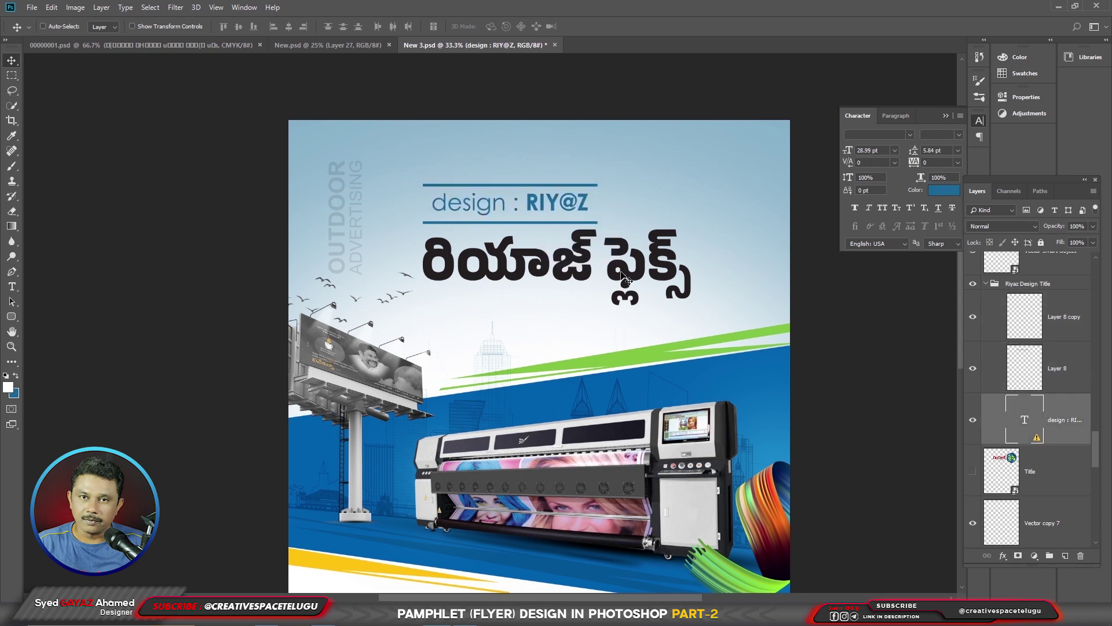
Step: Rasterize the Telugu title and fill its lettering with purple, C 60 and M 100
right_click(621, 272)
left_click(649, 280)
left_click(8, 387)
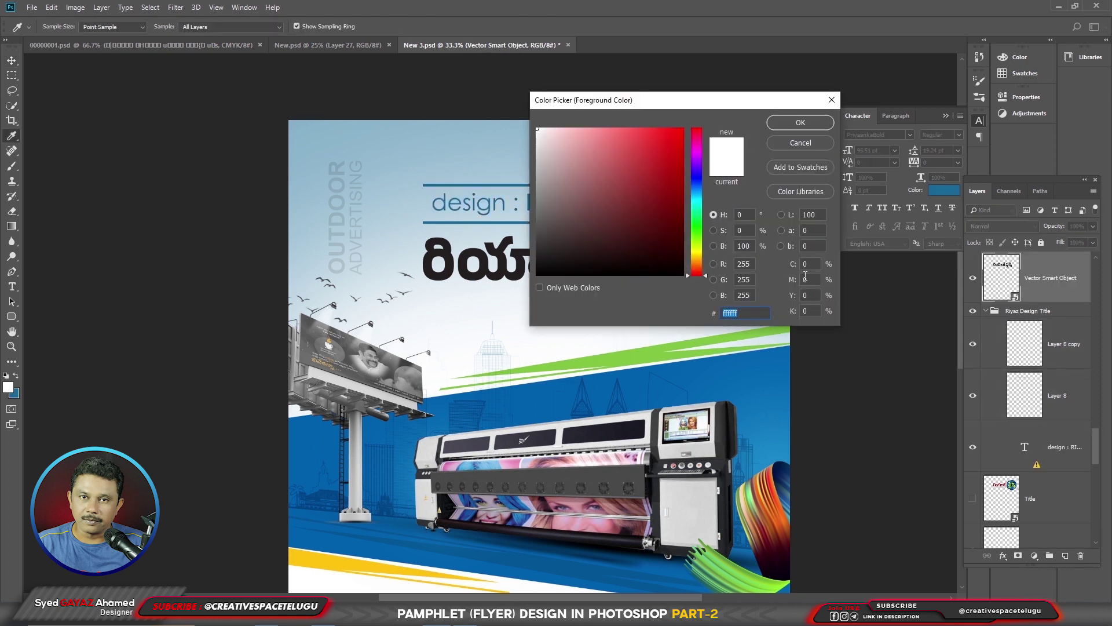
type("60")
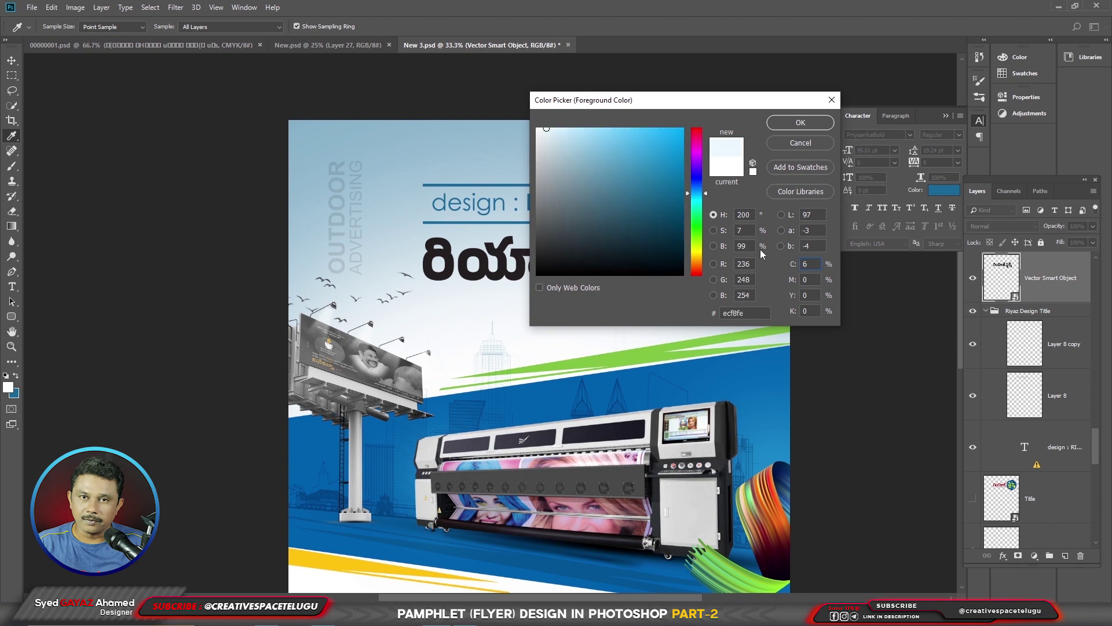
key("Tab")
type("100")
key("Tab")
key("Return")
key("v")
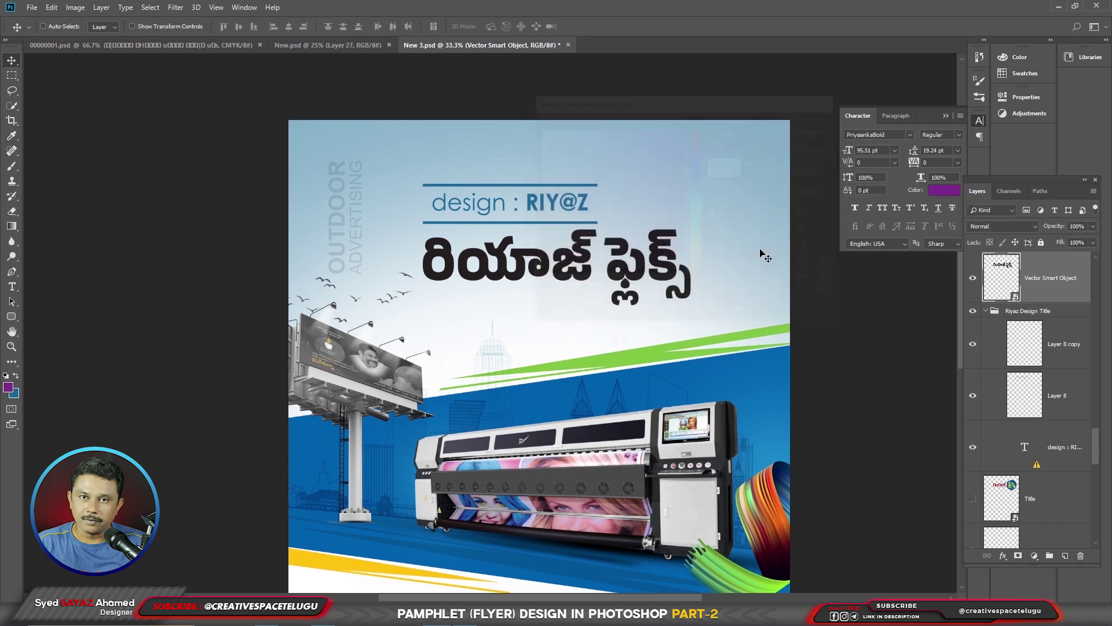
right_click(1049, 290)
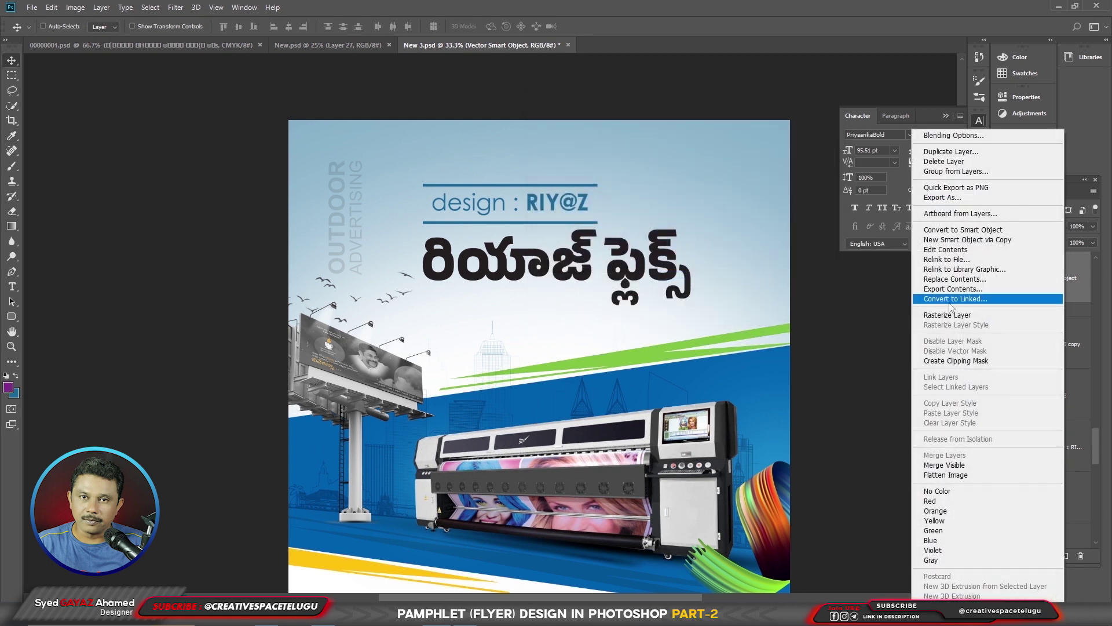
left_click(956, 318)
key("shift+alt+BackSpace")
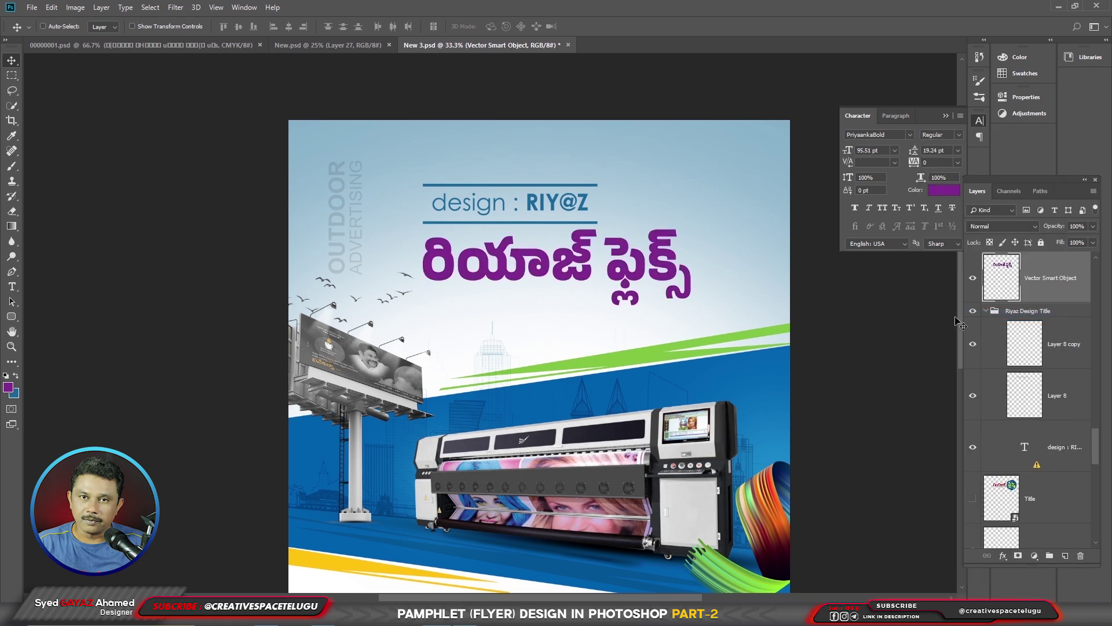
Step: Paste the butterfly artwork and name its layer Butterfly
key("ctrl+v")
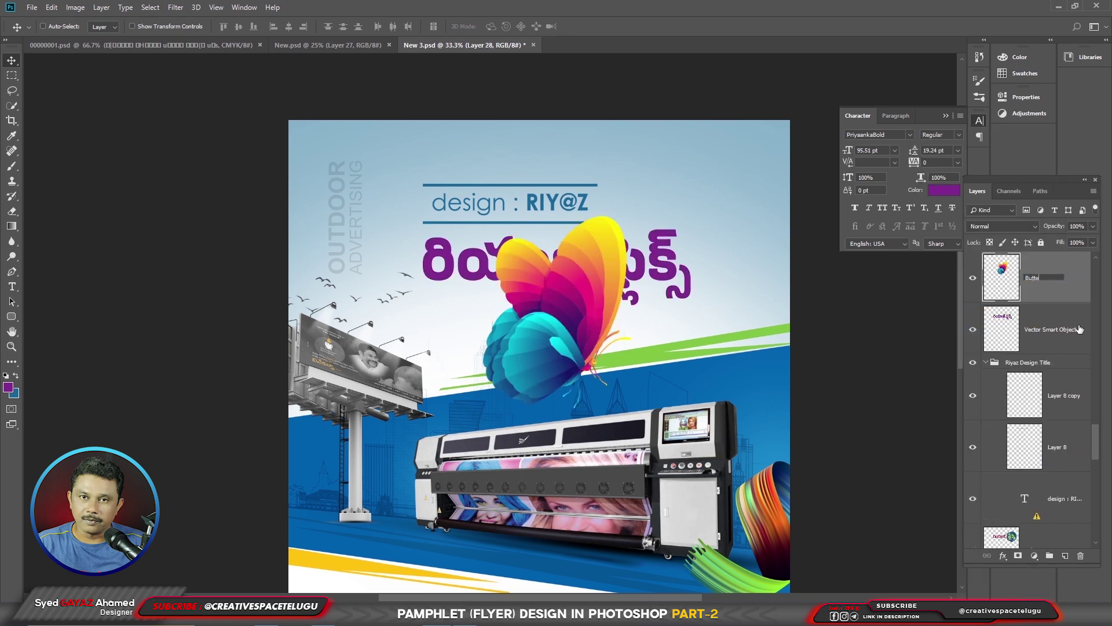
type("Butterfly")
key("Return")
Step: Flip the butterfly horizontally and scale it down to about 60%
key("ctrl+t")
right_click(650, 282)
left_click(684, 426)
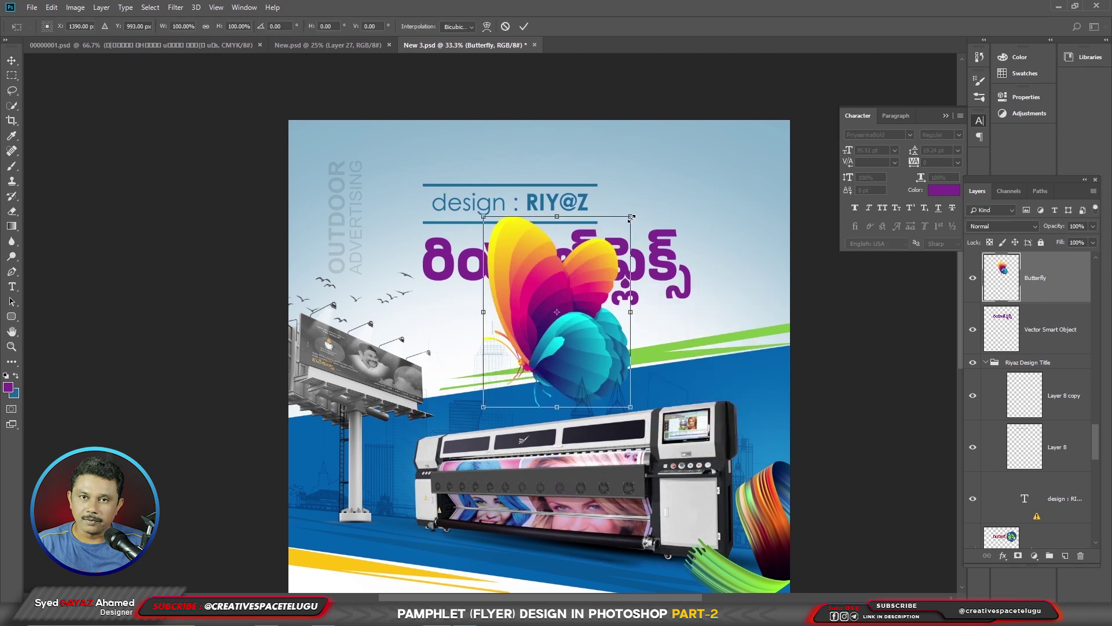
left_click_drag(631, 218, 607, 251)
key("Return")
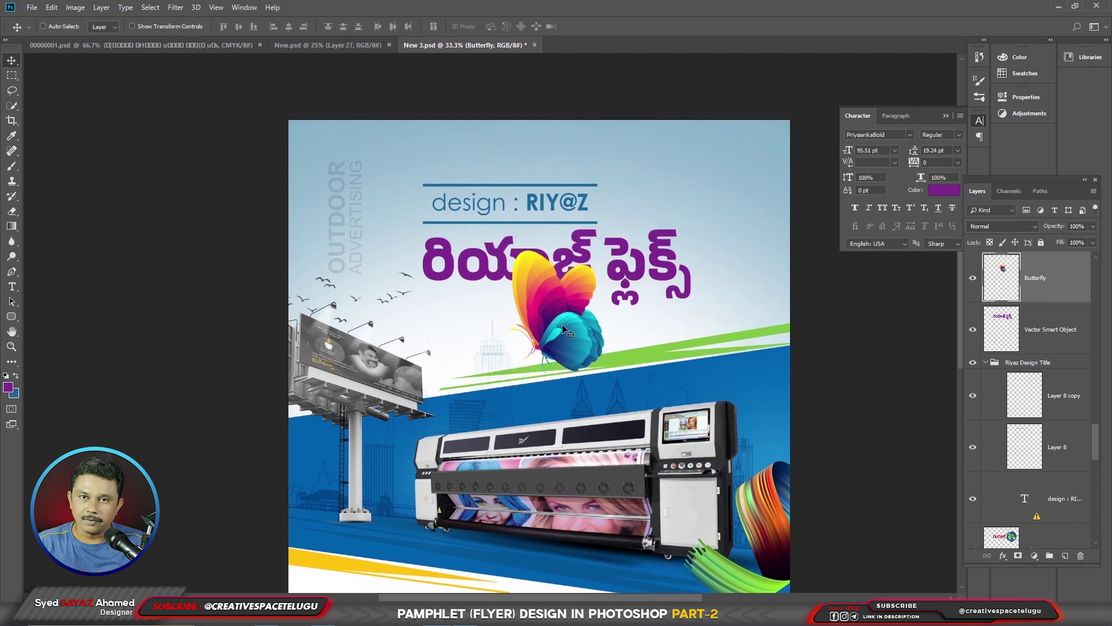
Step: Move the butterfly to the page's upper-right area above the end of the Telugu title and shrink it slightly
left_click_drag(565, 330, 731, 212)
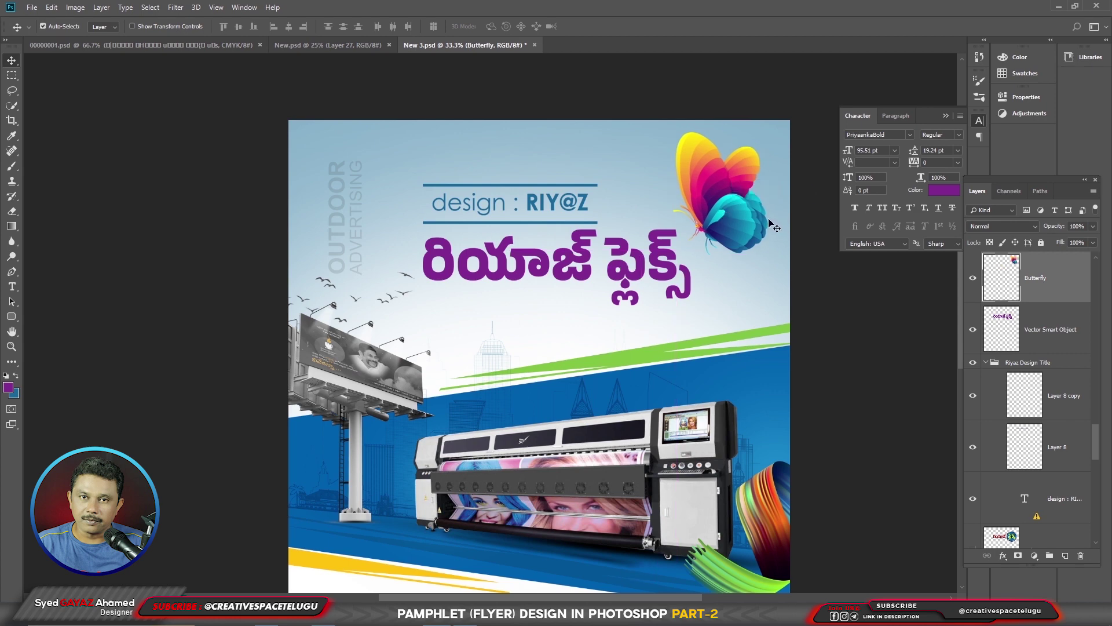
key("ctrl+t")
left_click_drag(774, 134, 759, 153)
left_click_drag(728, 194, 718, 199)
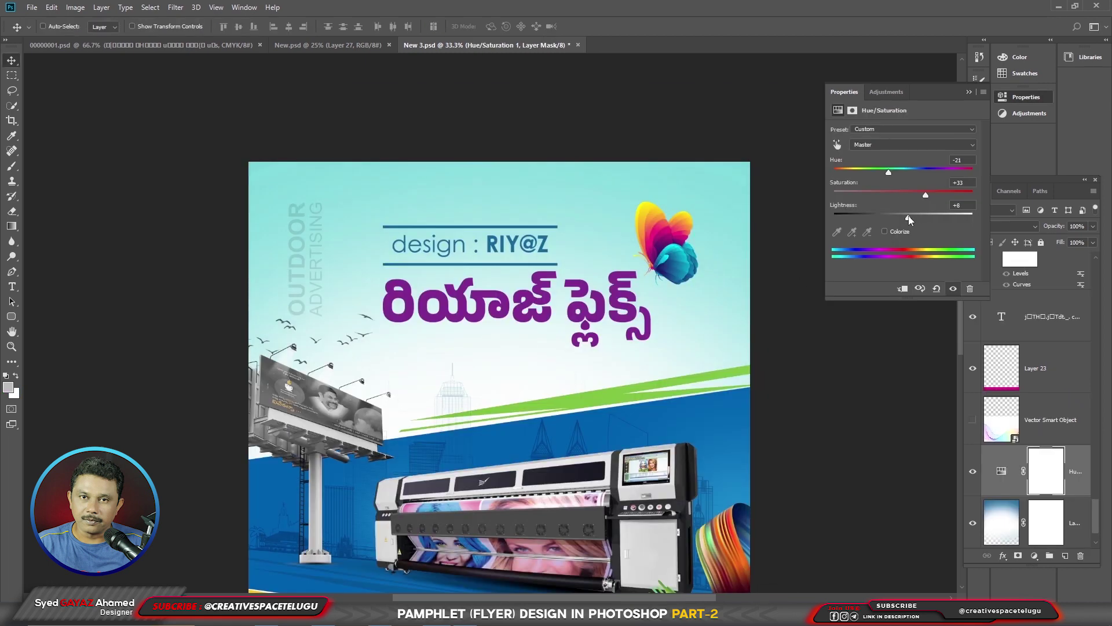
Step: Raise the lightness of the backdrop's Hue/Saturation adjustment to +23 and clip the adjustment to the backdrop layer
left_click_drag(909, 220, 916, 220)
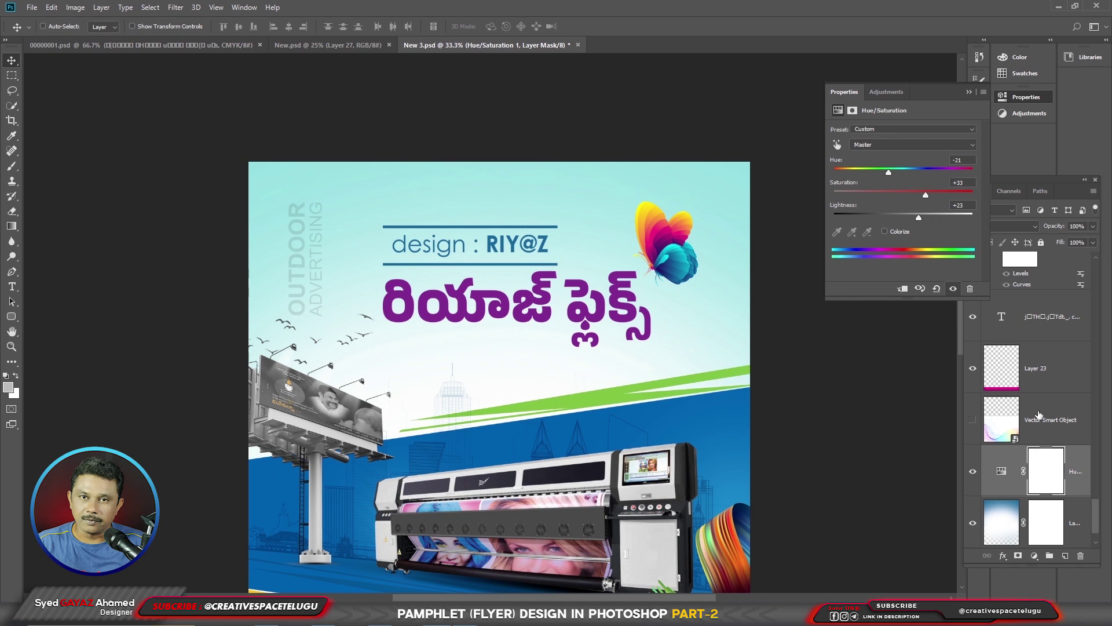
left_click(968, 92)
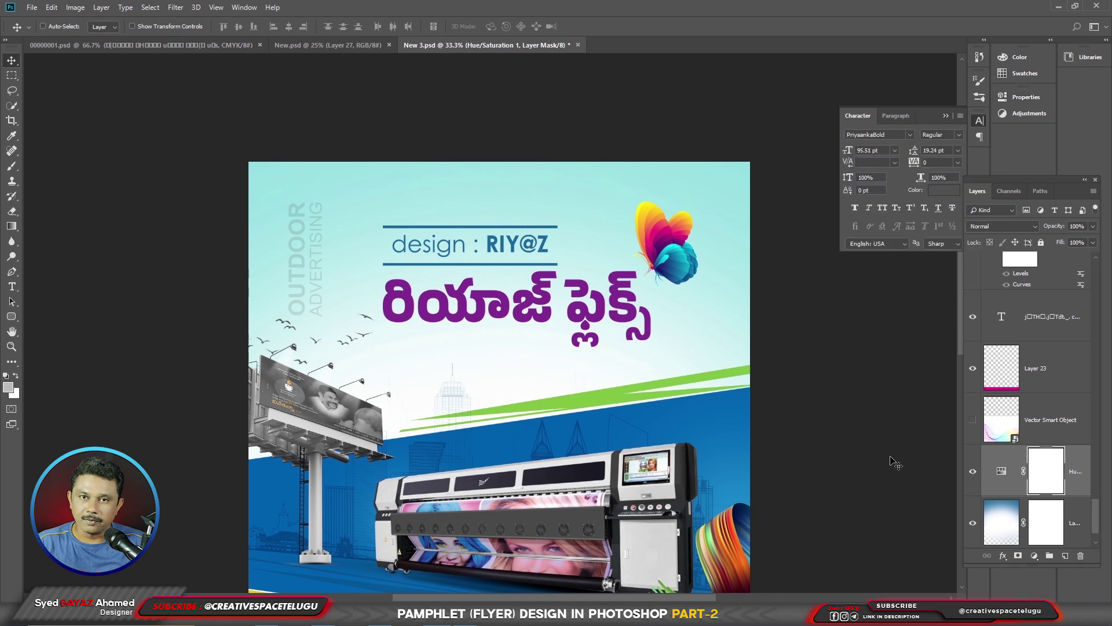
key("ctrl+alt+g")
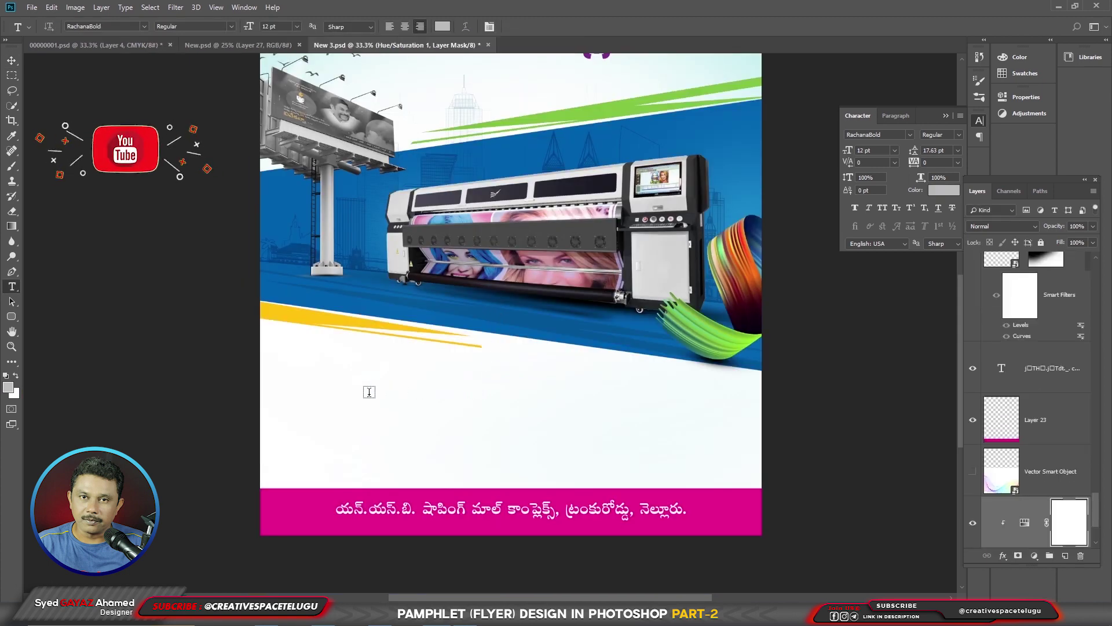
Step: Paste the Telugu services line above the magenta address strip and enlarge it to about 228%
left_click(408, 398)
key("ctrl+v")
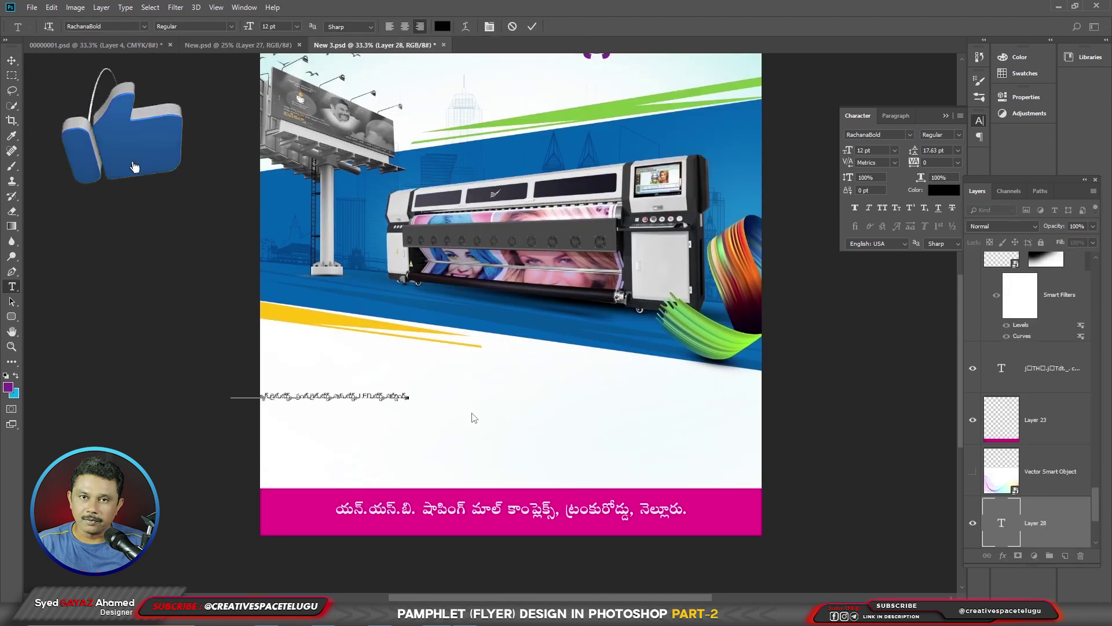
key("ctrl+Return")
key("ctrl+t")
left_click_drag(409, 386, 523, 343)
left_click_drag(406, 394, 592, 394)
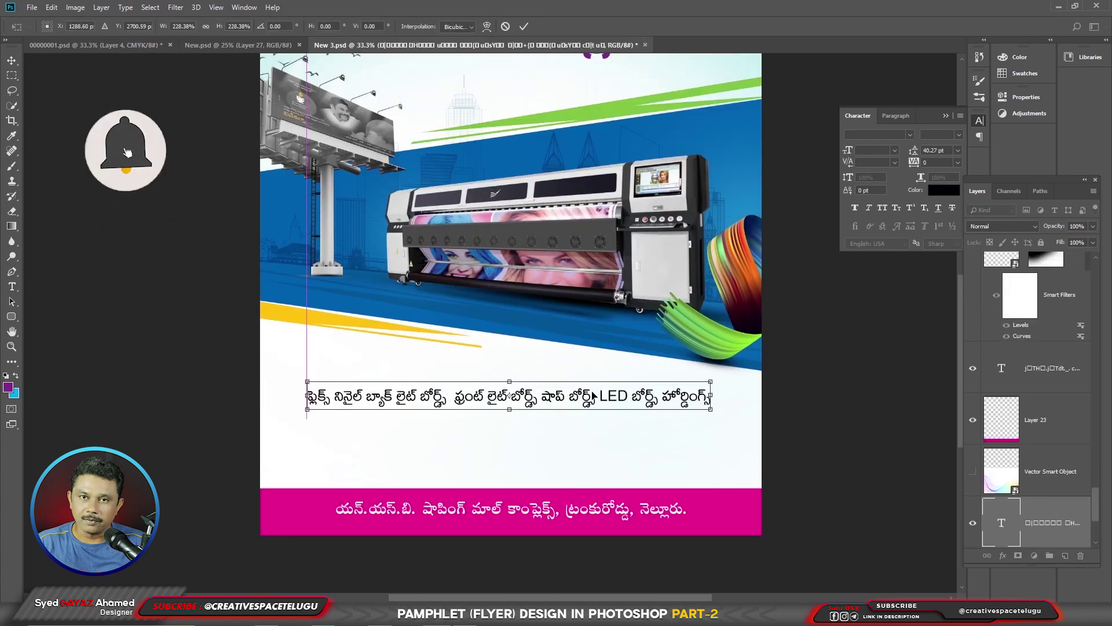
key("Return")
Step: Widen the spacing between the individual service names in the Telugu services line
key("ctrl+plus")
left_click(258, 432)
left_click(304, 433)
left_click(437, 434)
left_click(564, 436)
left_click(654, 436)
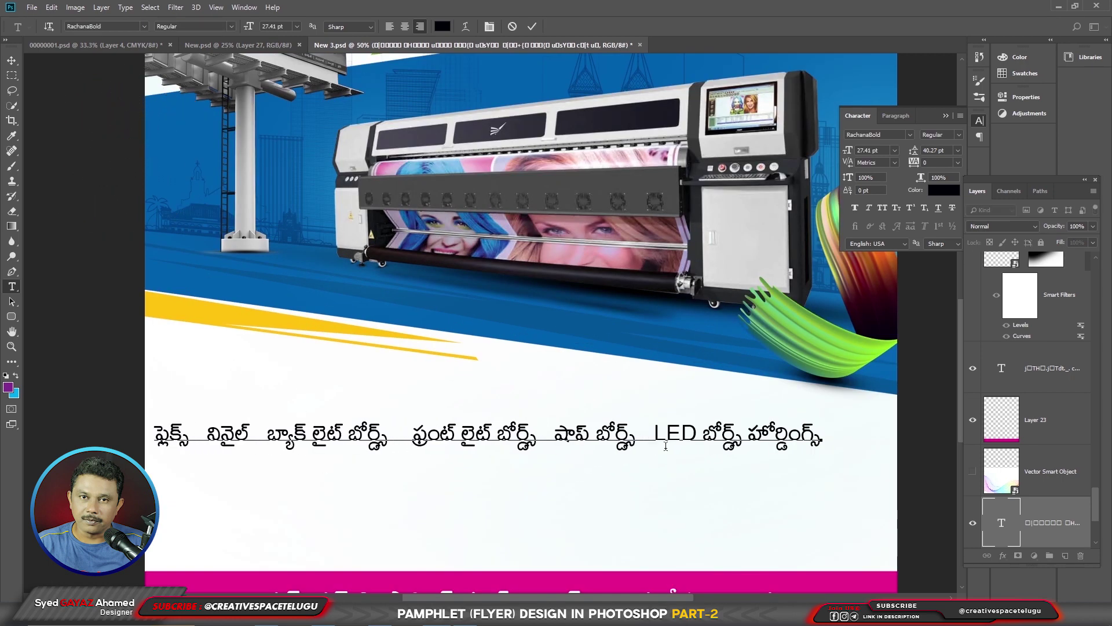
key("ctrl+Return")
Step: Shrink the services line slightly, centre it horizontally on the page and move it up a little
key("Return")
key("v")
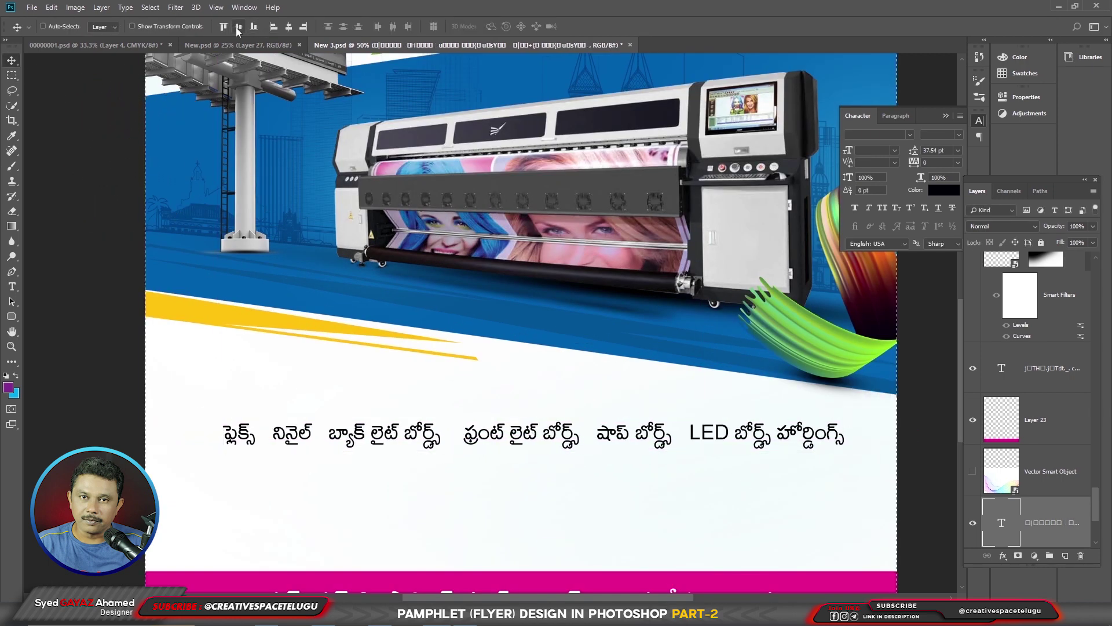
key("ctrl+a")
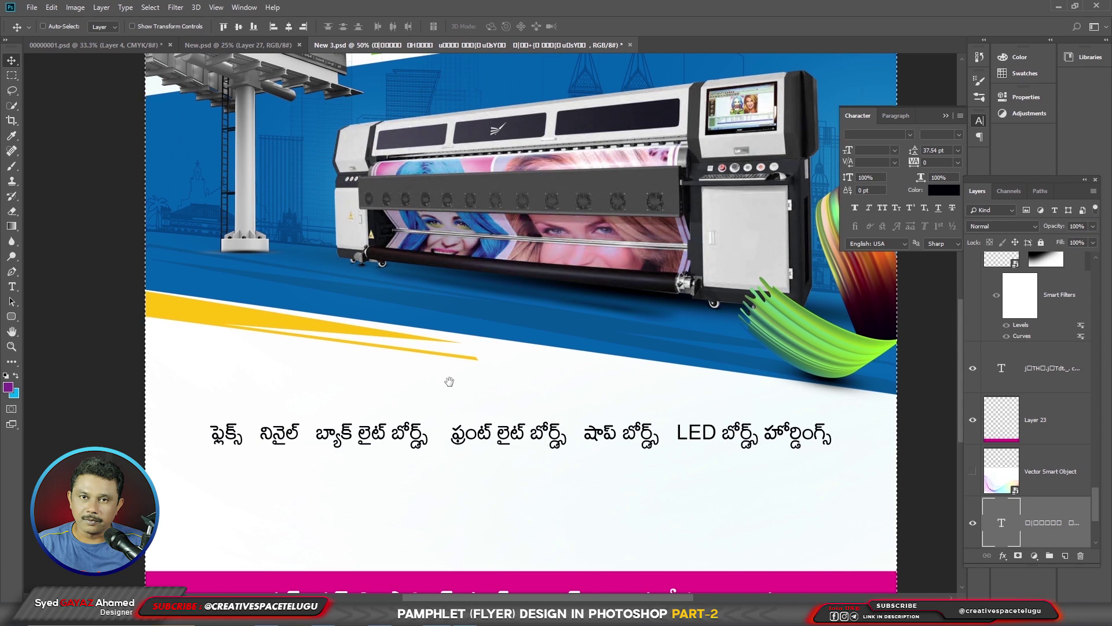
scroll(447, 378, "down", 3)
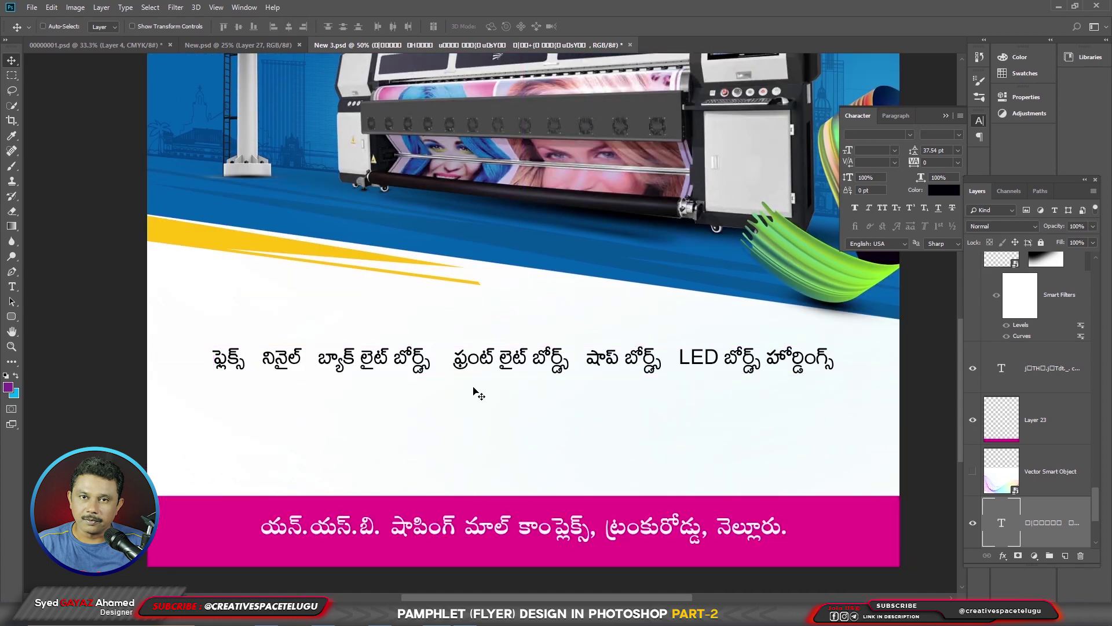
left_click_drag(474, 392, 474, 382)
Step: Draw a thin purple vertical separator after the first service name and copy it between the remaining services
key("t")
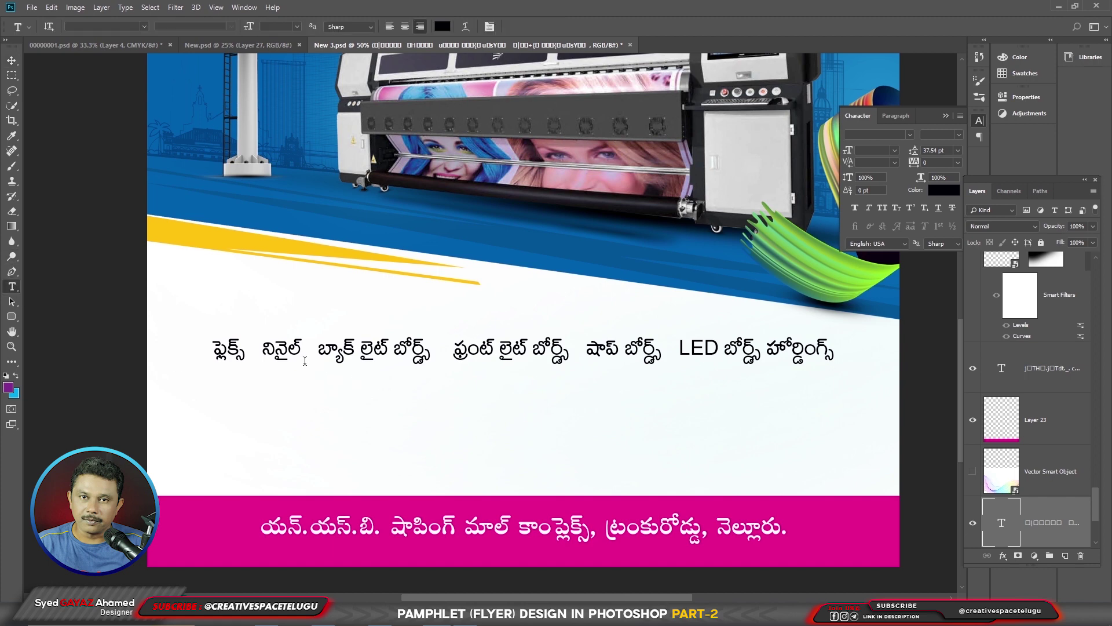
left_click(12, 80)
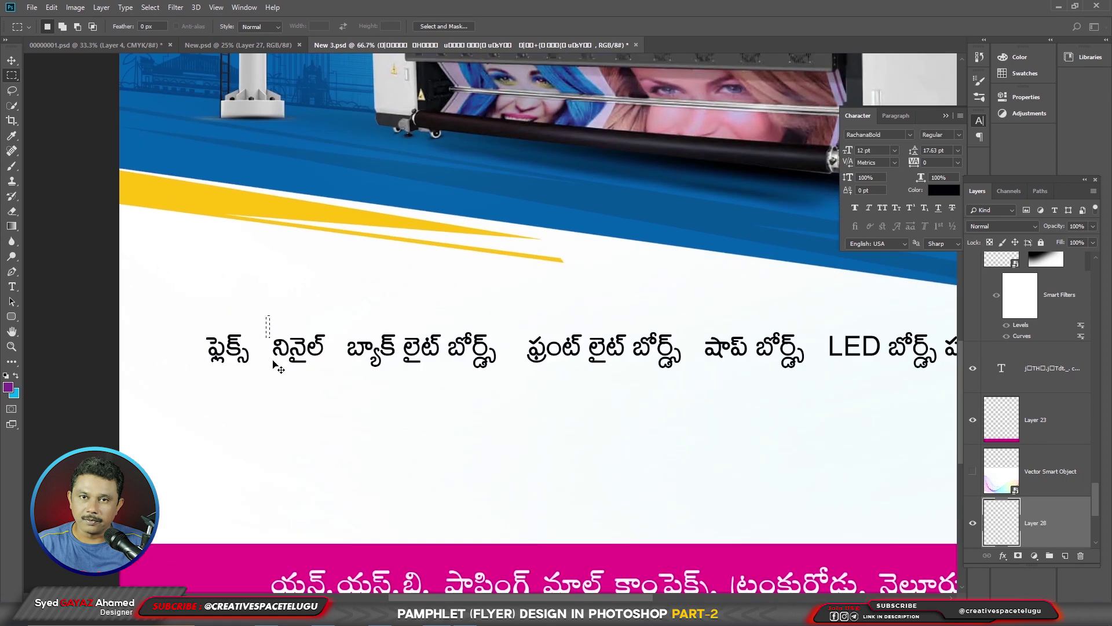
key("ctrl+plus")
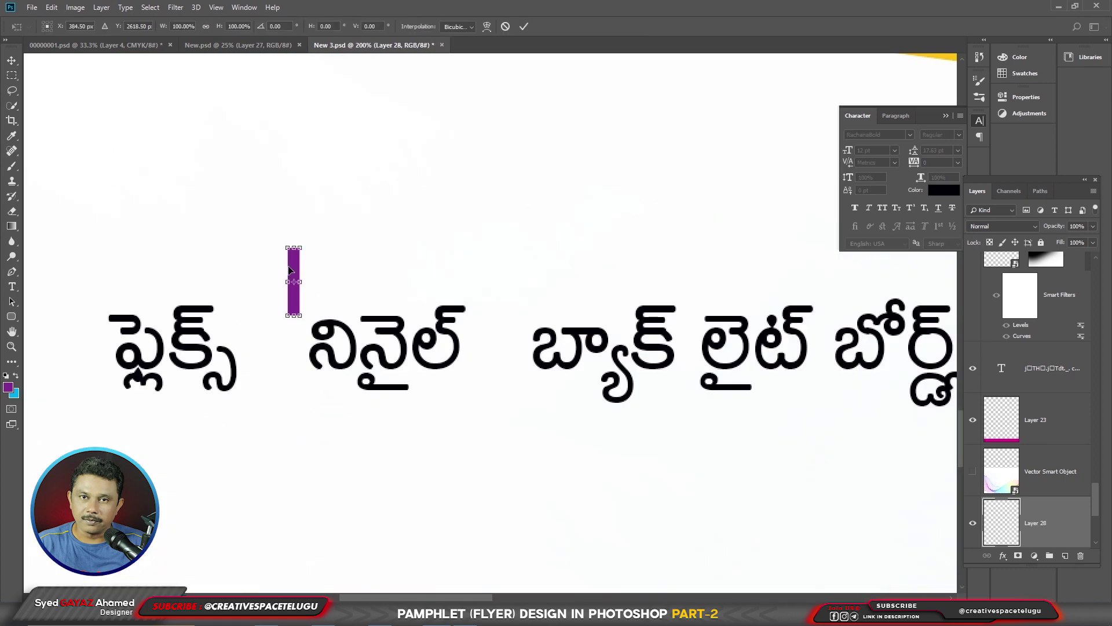
left_click_drag(294, 282, 271, 287)
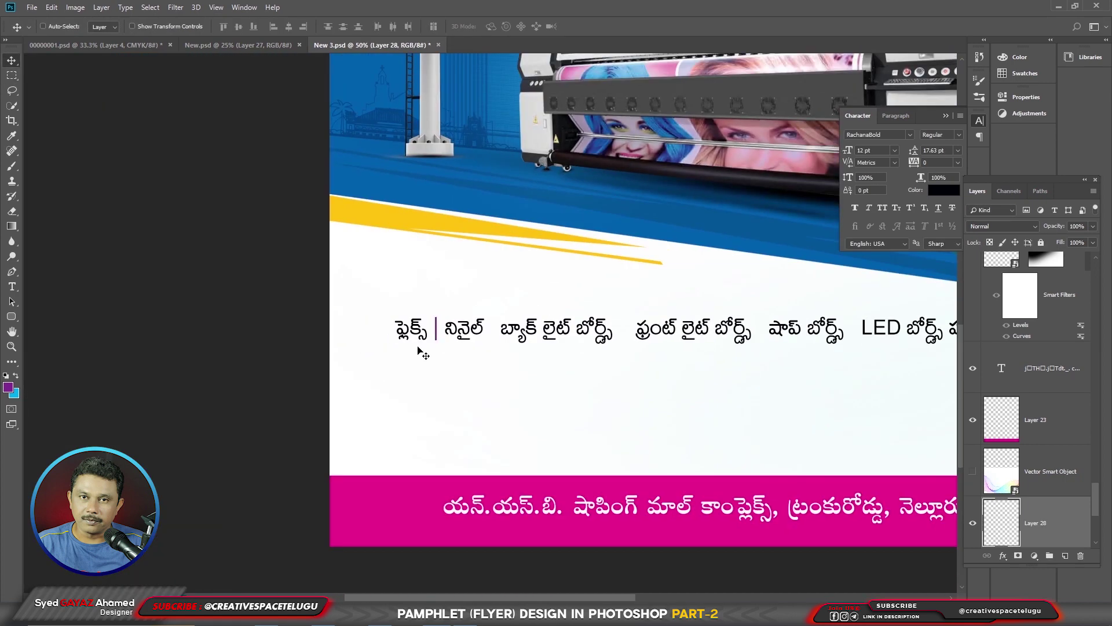
left_click_drag(283, 413, 399, 413)
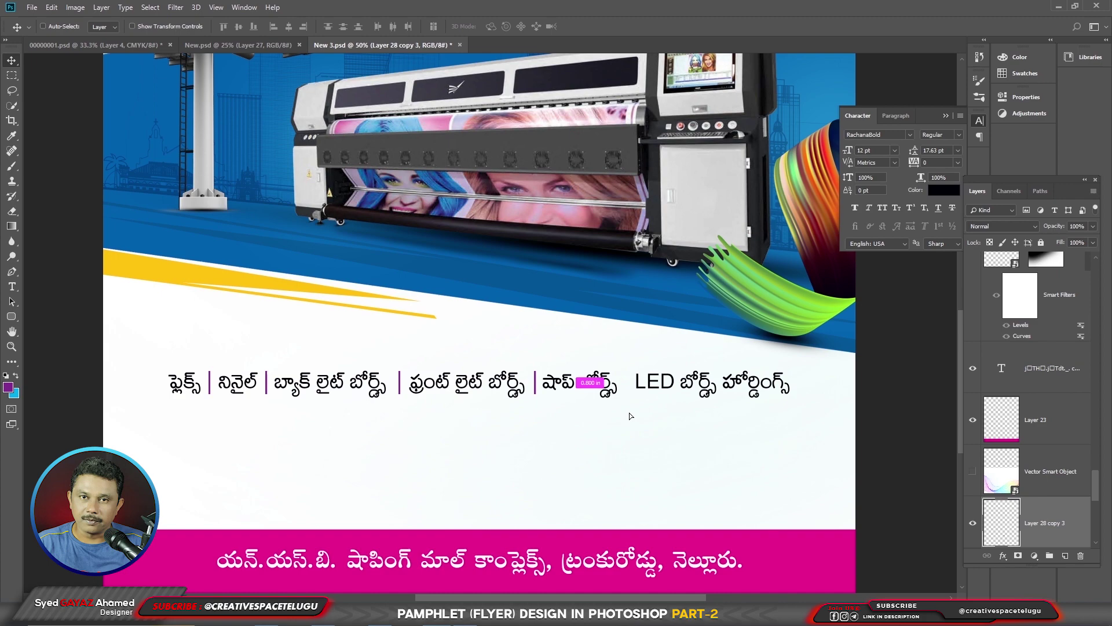
left_click_drag(630, 416, 631, 416)
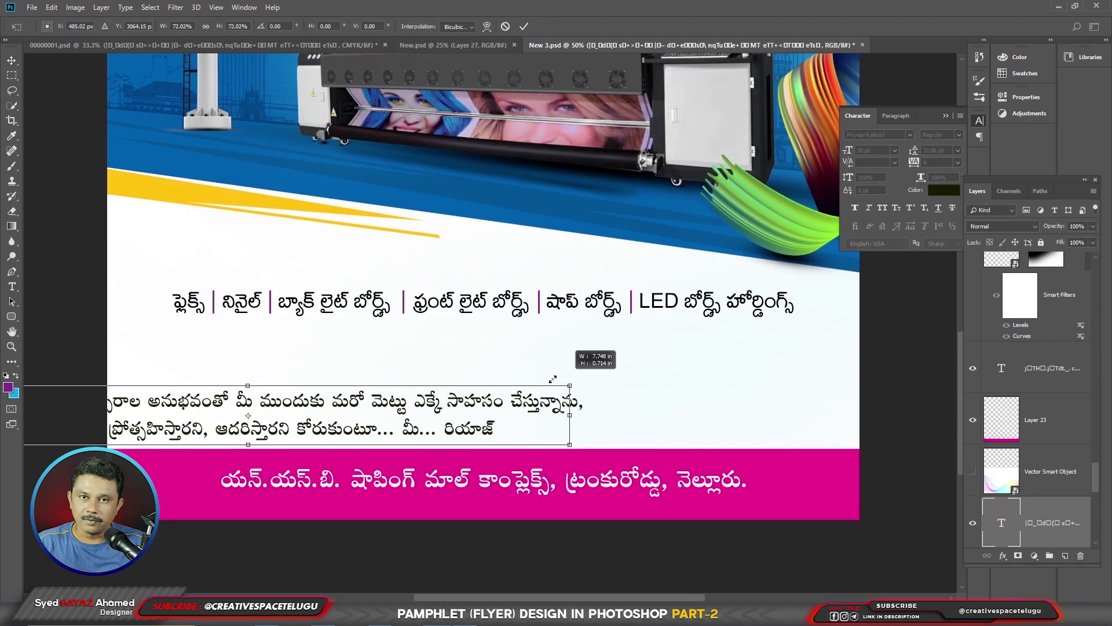
Step: Scale the two-line Telugu message to about 72% and centre it just above the address strip
left_click_drag(591, 377, 805, 400)
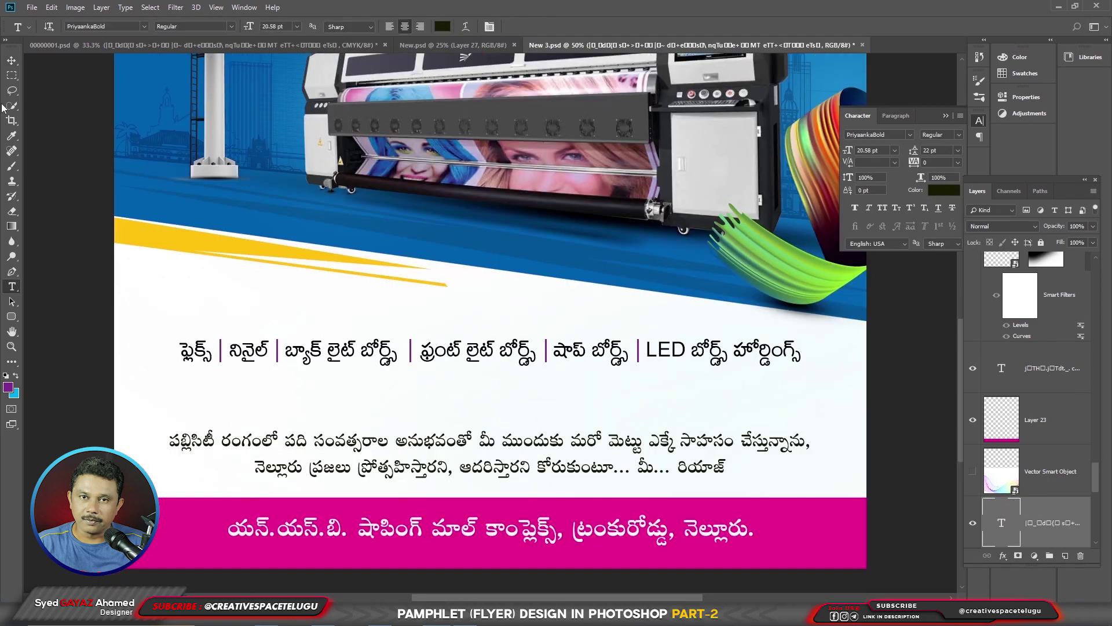
left_click(11, 60)
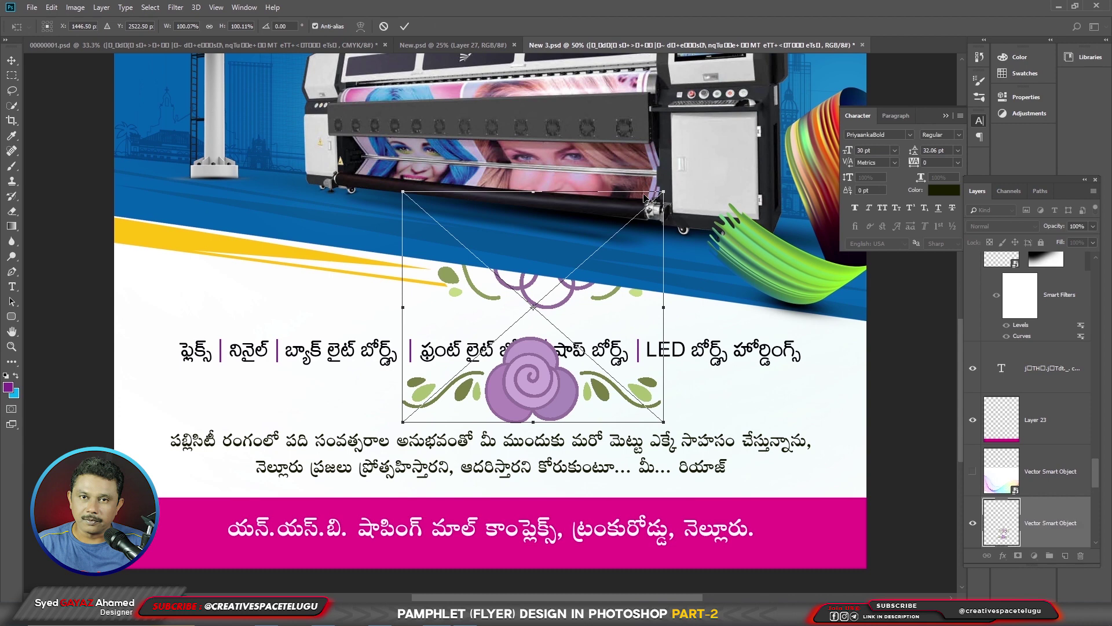
Step: Scale the purple floral vector artwork down to about 56% and rotate it 180° over the services line
left_click_drag(661, 192, 602, 242)
key("Return")
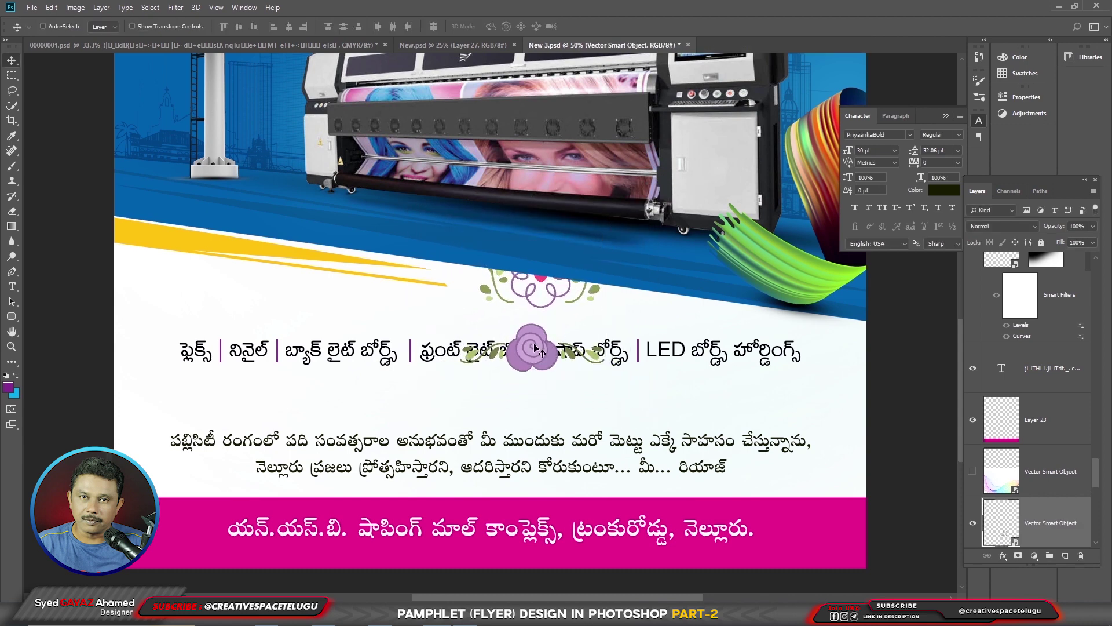
key("ctrl+t")
left_click_drag(539, 355, 528, 334)
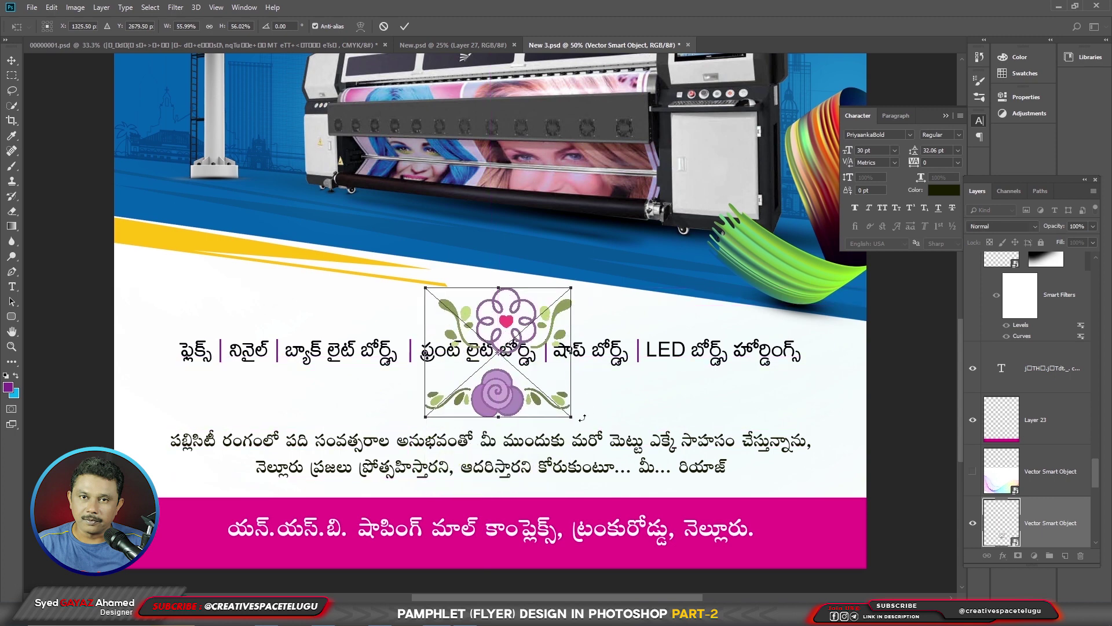
left_click_drag(583, 417, 450, 312)
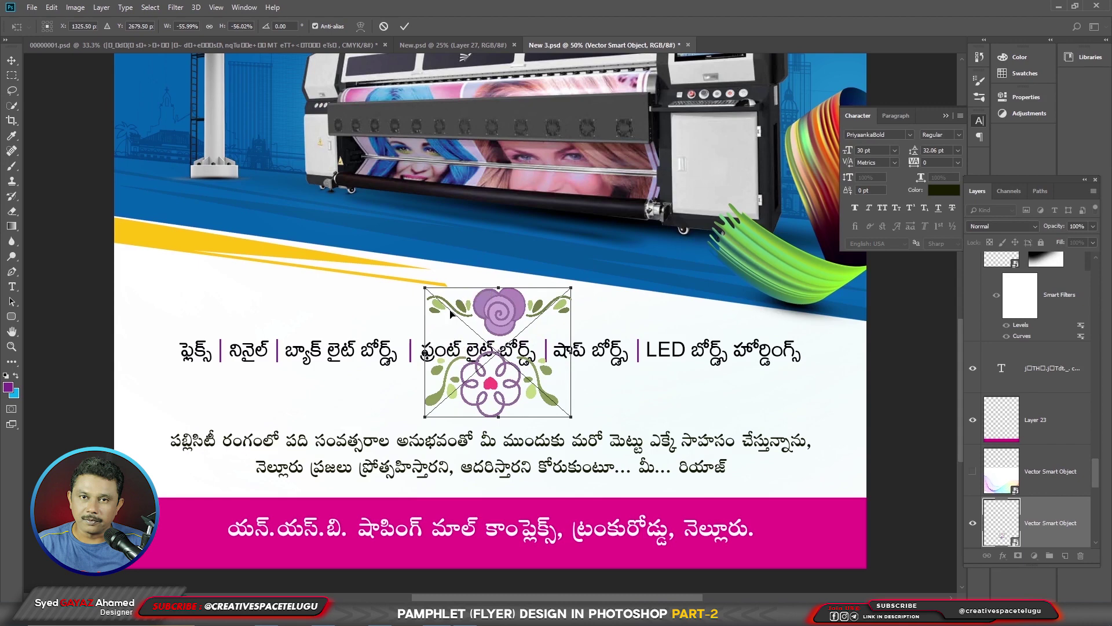
key("Return")
Step: Rasterize the floral artwork and delete its lower heart-flower ornament, keeping only the purple rose
key("m")
left_click_drag(532, 420, 315, 339)
right_click(1049, 530)
left_click(1011, 245)
key("Delete")
key("ctrl+d")
Step: Move the rose ornament between the services line and the two-line message and shrink it slightly
key("v")
left_click_drag(515, 323, 515, 402)
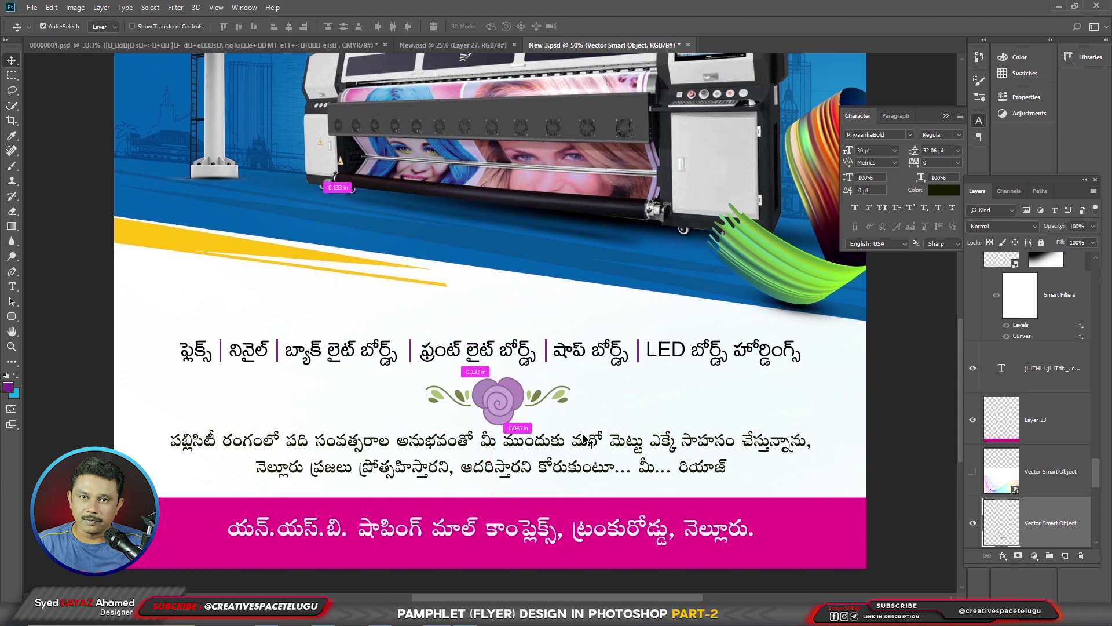
key("ctrl+t")
left_click_drag(571, 376, 556, 382)
key("Return")
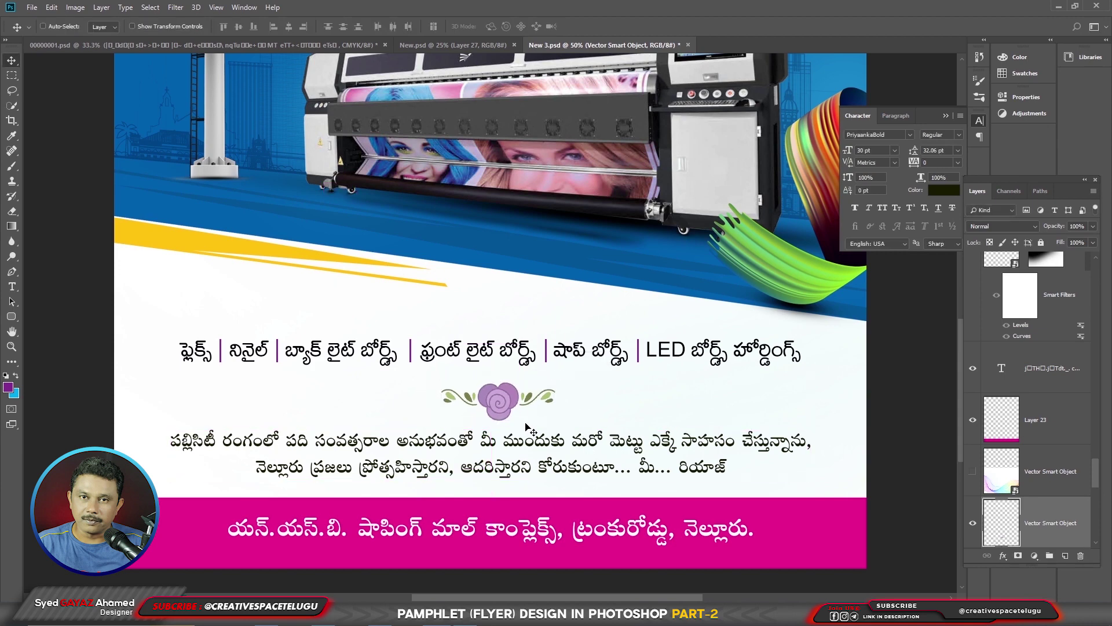
Step: Centre the rose ornament horizontally on the page
right_click(533, 416)
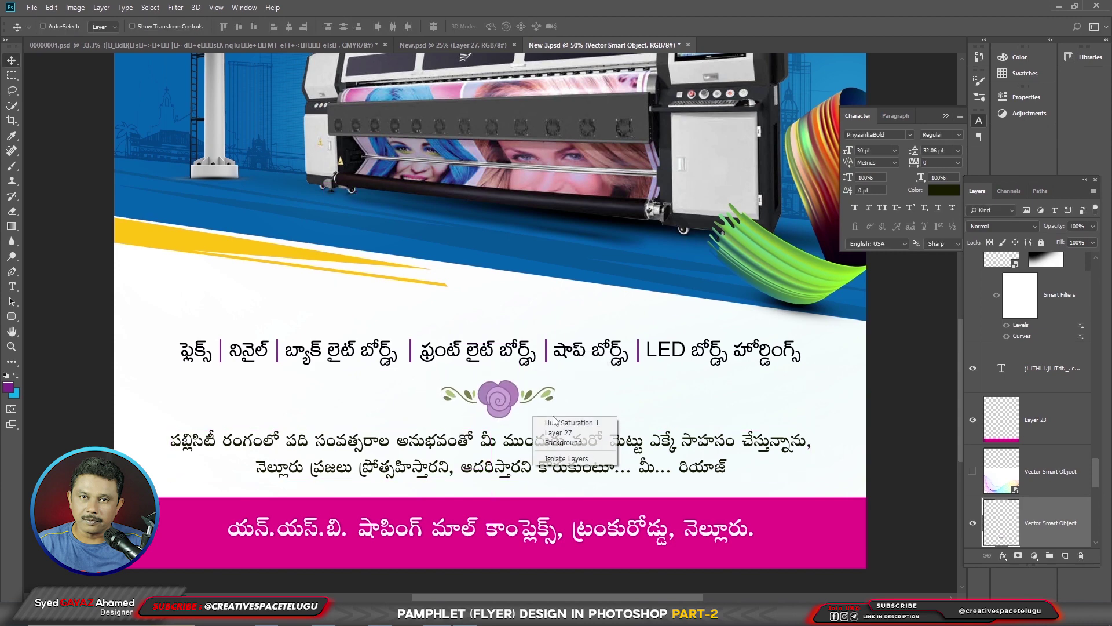
left_click(597, 356)
key("ctrl+a")
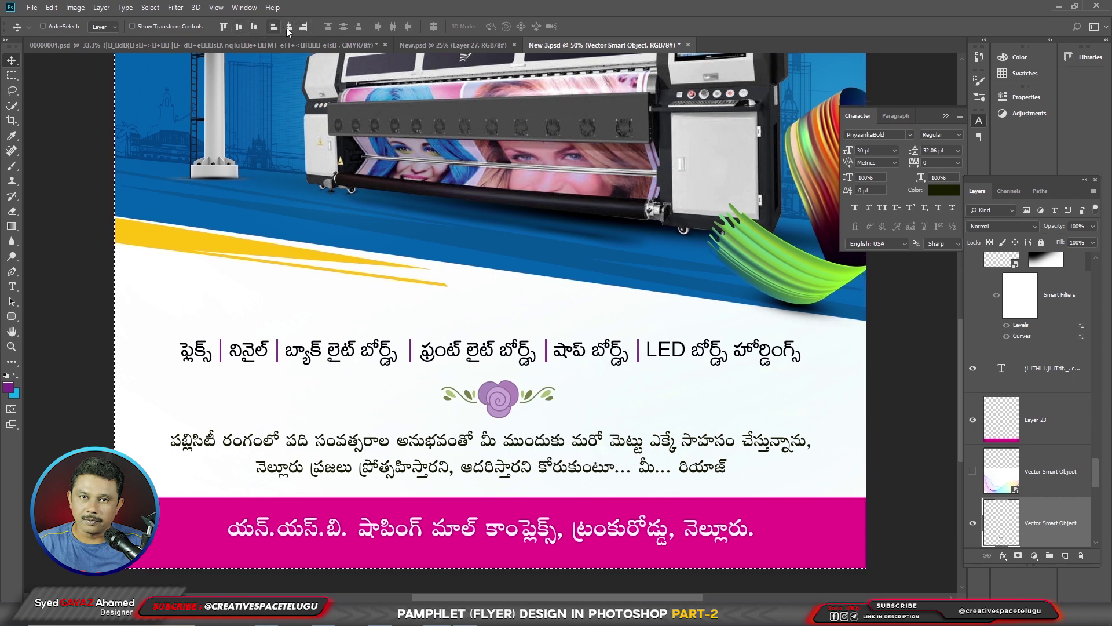
left_click(287, 27)
key("ctrl+d")
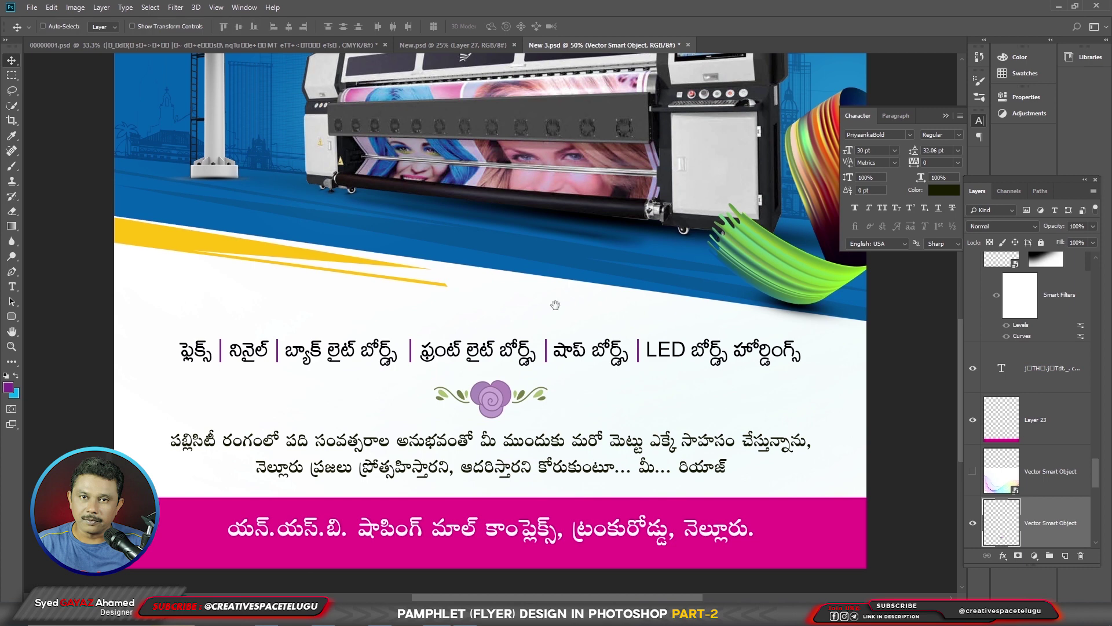
Step: Hide the backdrop's Hue/Saturation adjustment and disable the layer mask on backdrop Layer 27
scroll(555, 305, "up", 3)
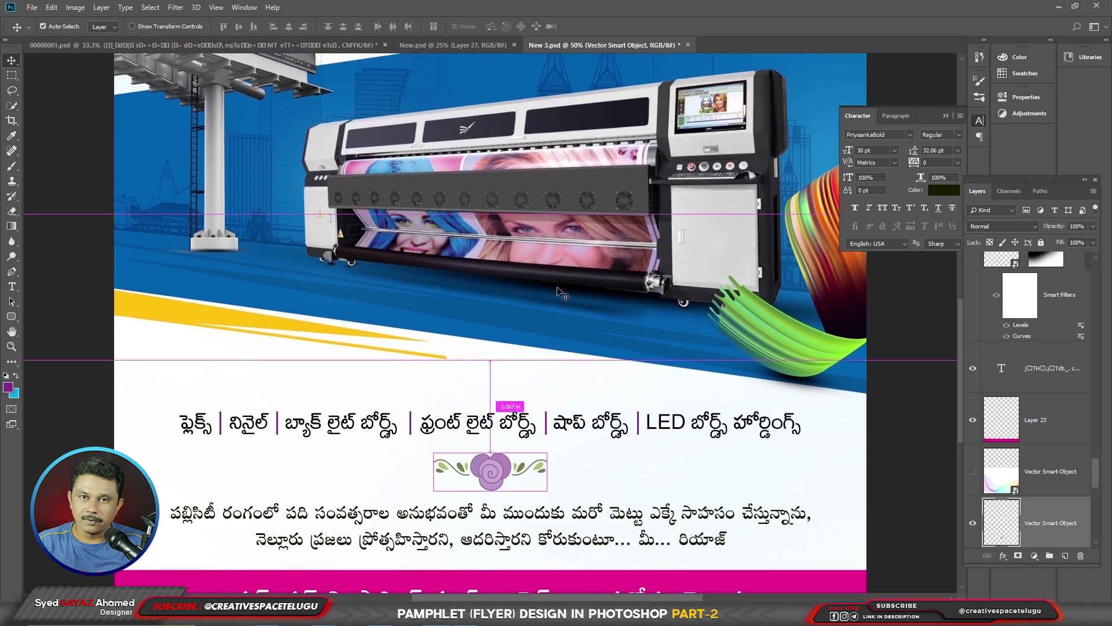
scroll(557, 290, "down", 2)
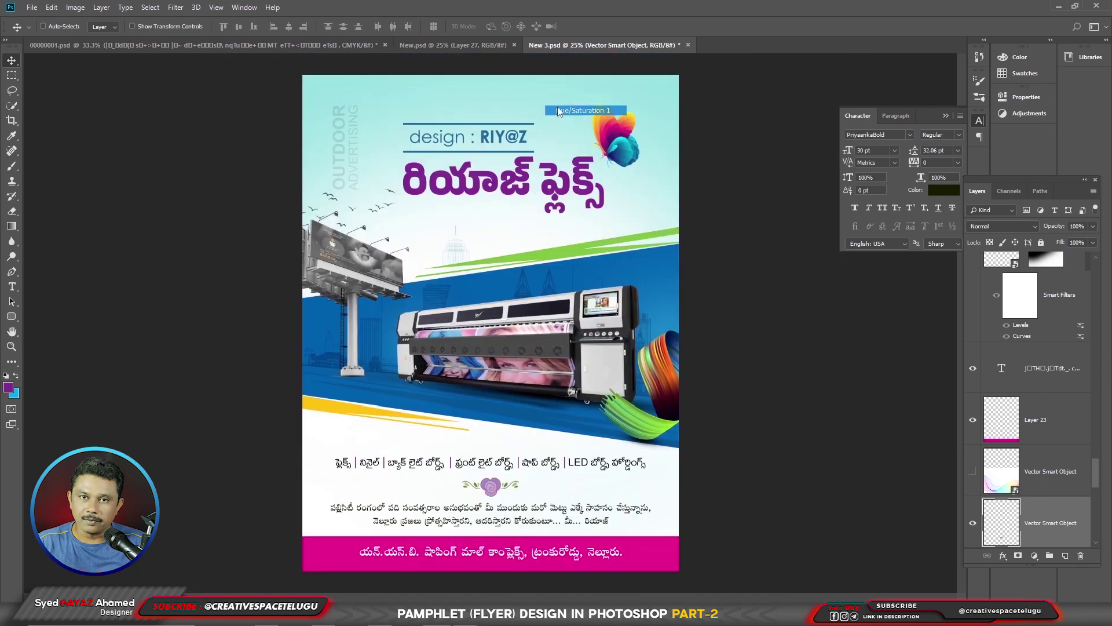
left_click_drag(558, 111, 565, 92)
scroll(1037, 405, "down", 2)
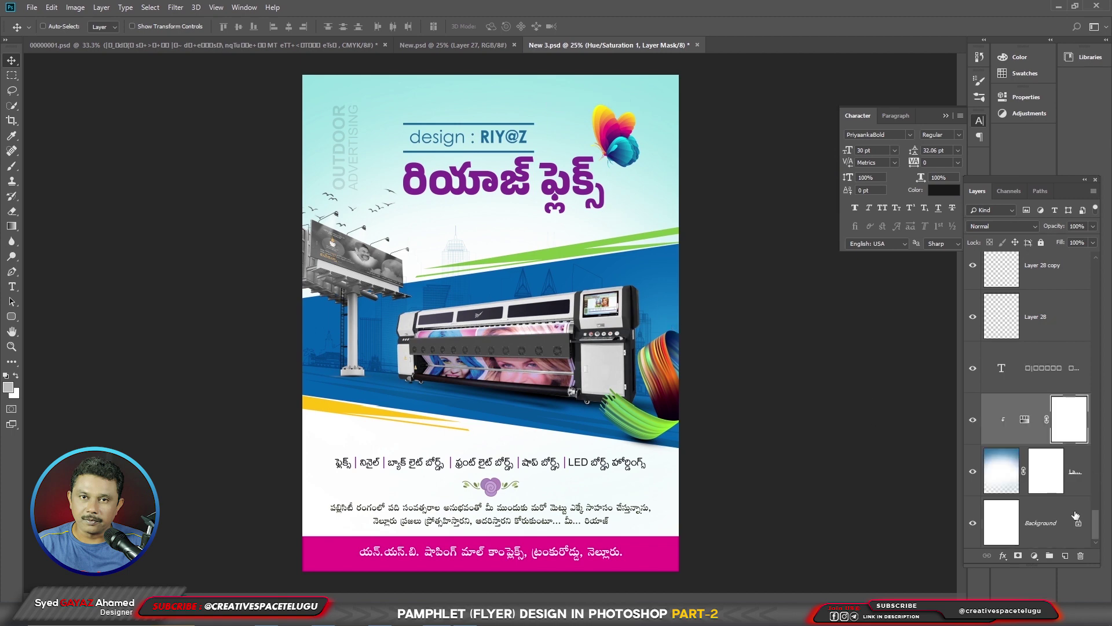
left_click(1046, 463)
right_click(1047, 472)
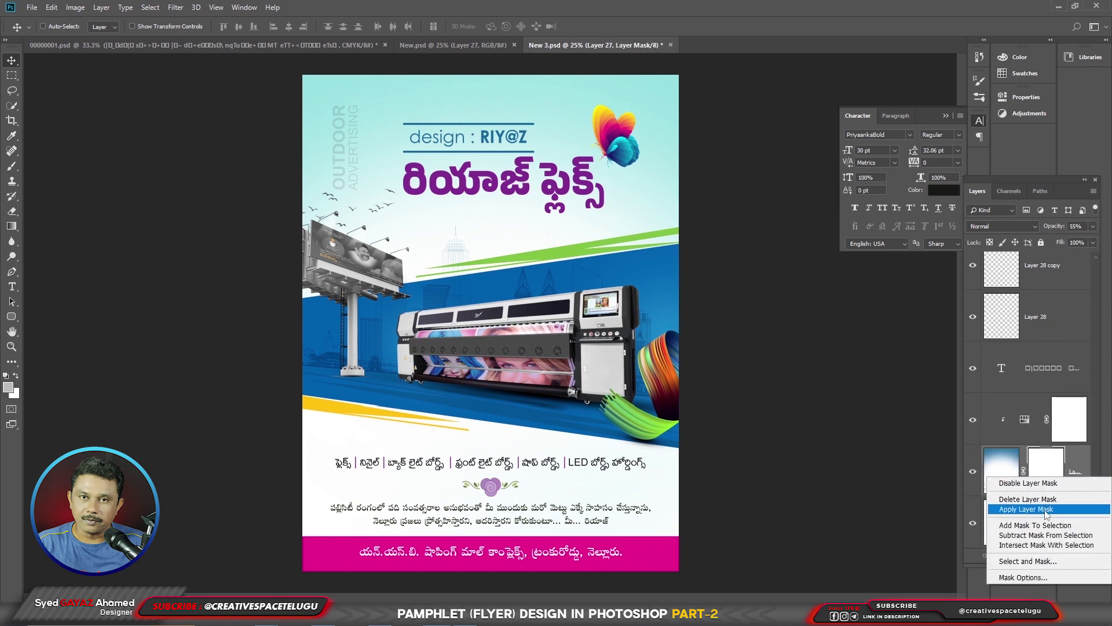
left_click(973, 420)
right_click(1046, 469)
left_click(1042, 477)
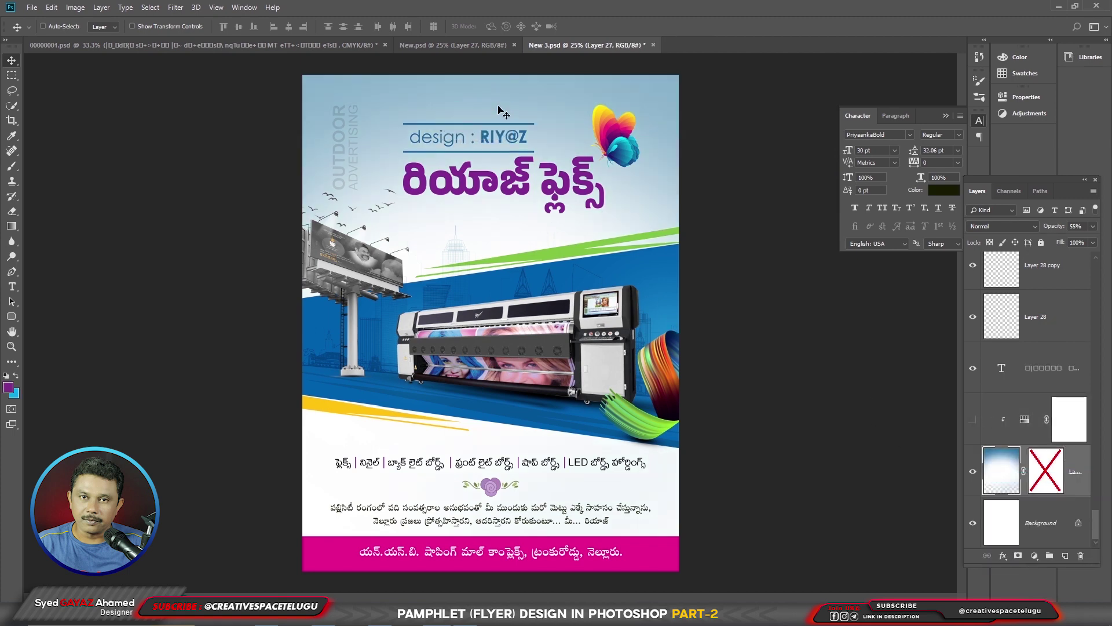
Step: Replace the muted backdrop with a brighter sky-blue gradient layer at 55% opacity
key("ctrl+u")
left_click_drag(570, 127, 664, 237)
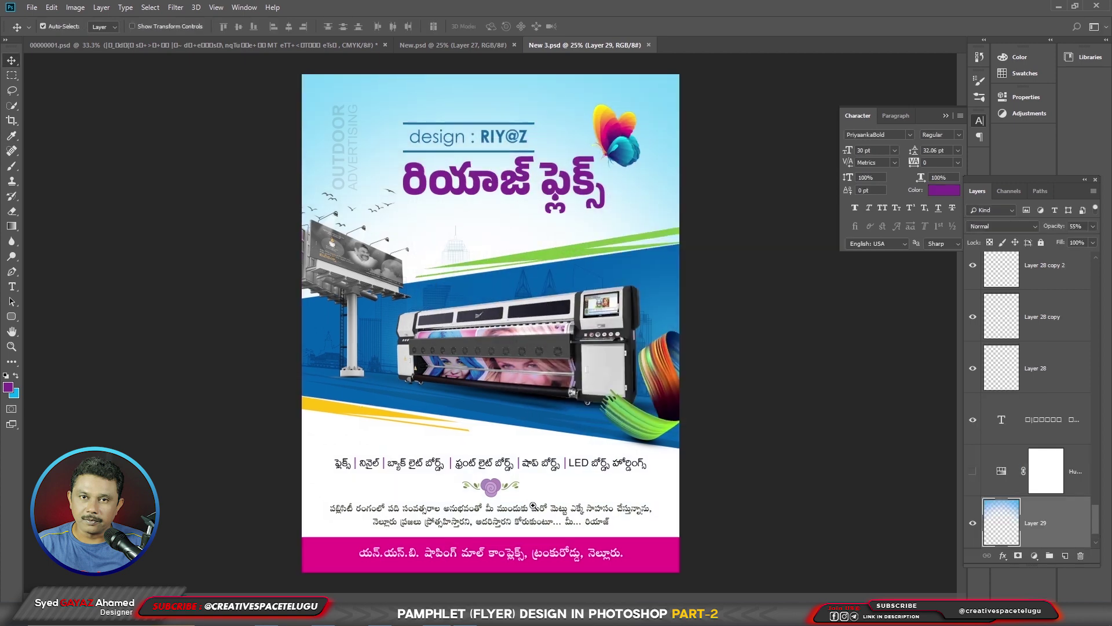
Step: Recolour the Telugu services line magenta, #ec008c
left_click(533, 506, "ctrl")
left_click(533, 506, "ctrl")
right_click(491, 423)
left_click(510, 429)
left_click(8, 387)
left_click(139, 574)
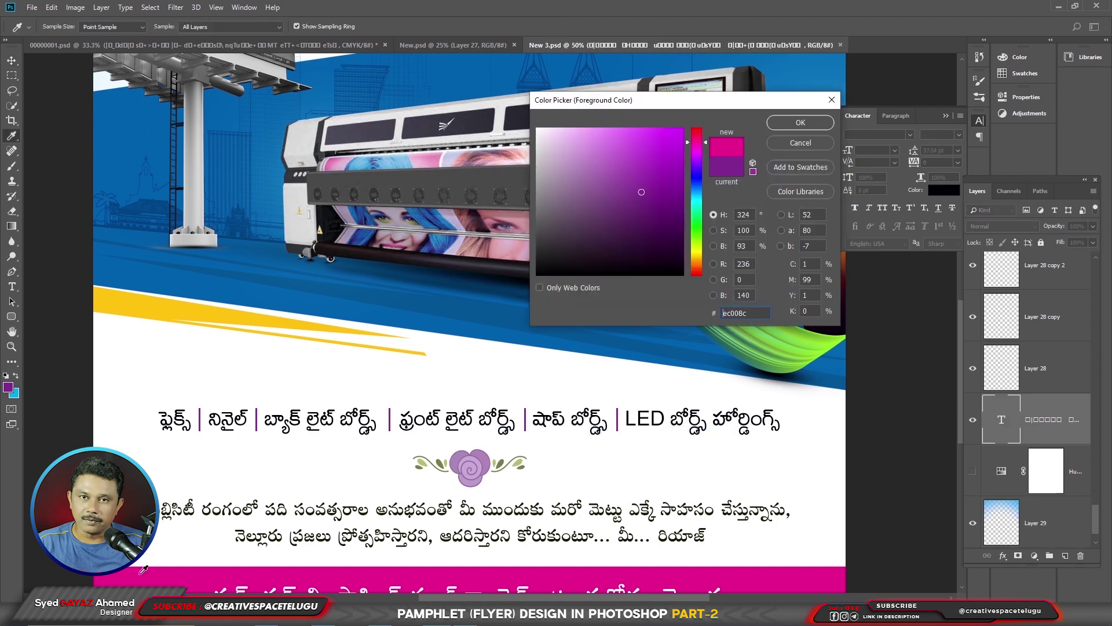
left_click(789, 123)
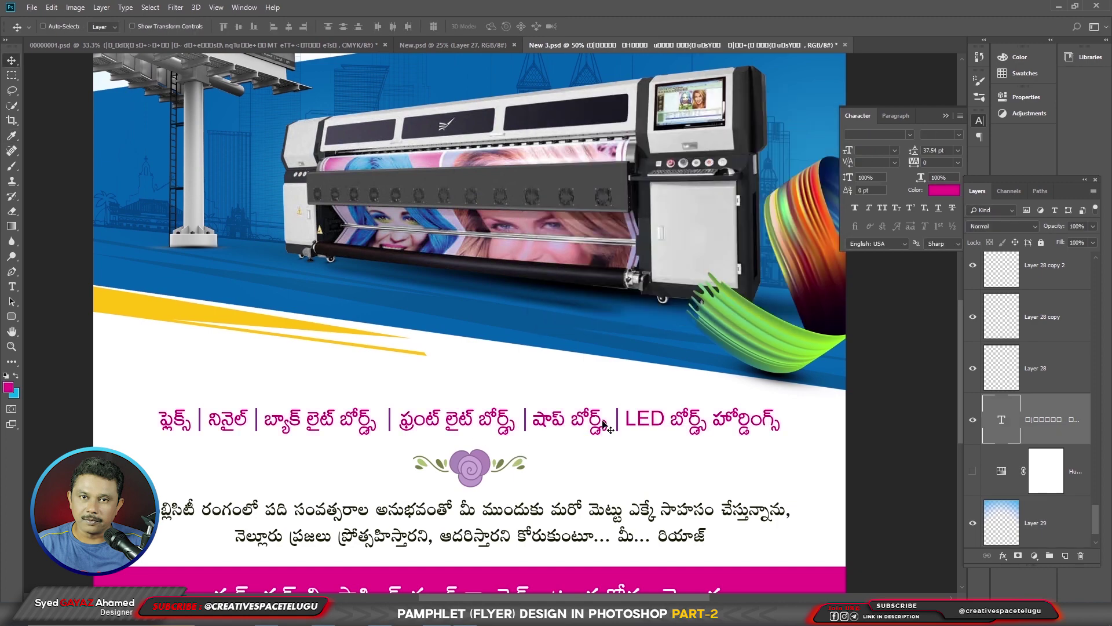
Step: Place the flowing wave-line vector artwork over the page's upper part at about 89% scale
key("ctrl+minus")
left_click_drag(470, 266, 485, 342)
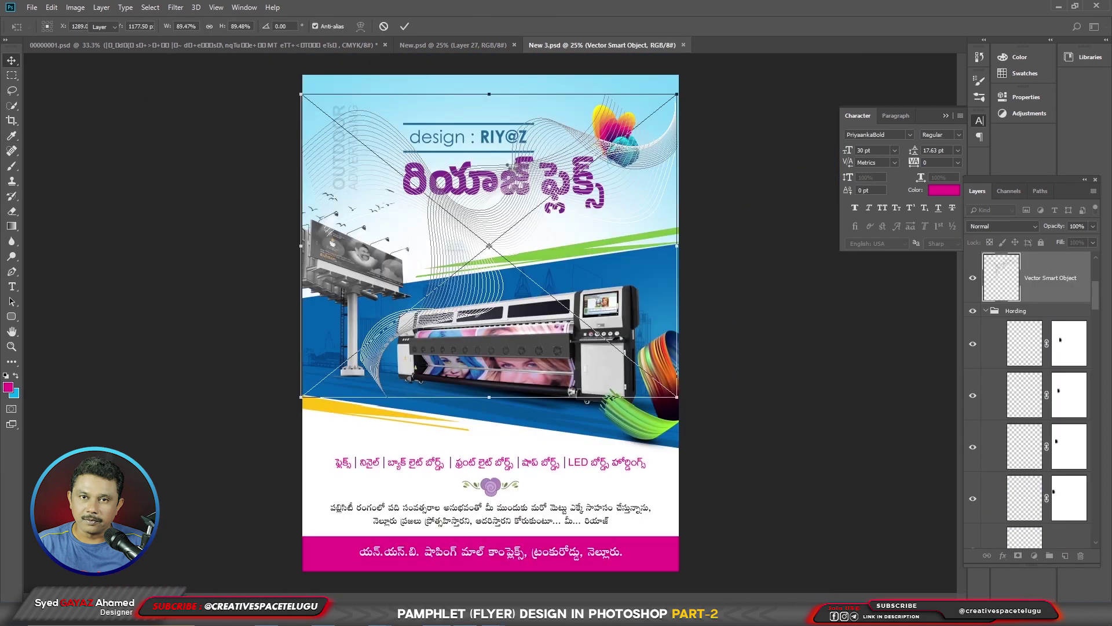
key("Return")
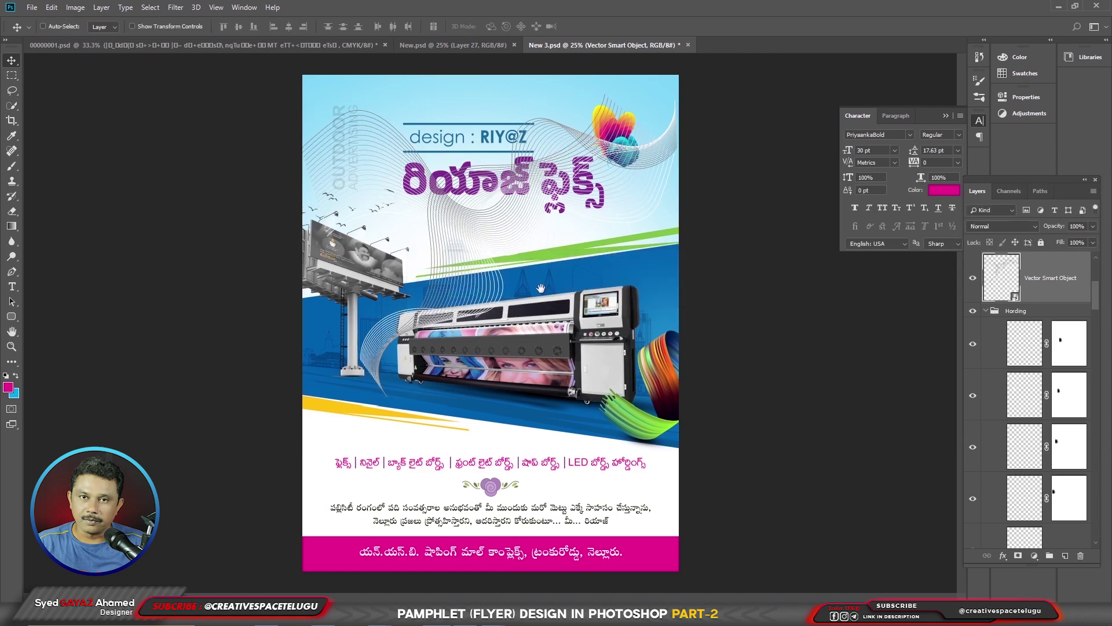
Step: Scale the wave-line artwork down to about 62% and move it to the page's upper-left corner
key("ctrl+t")
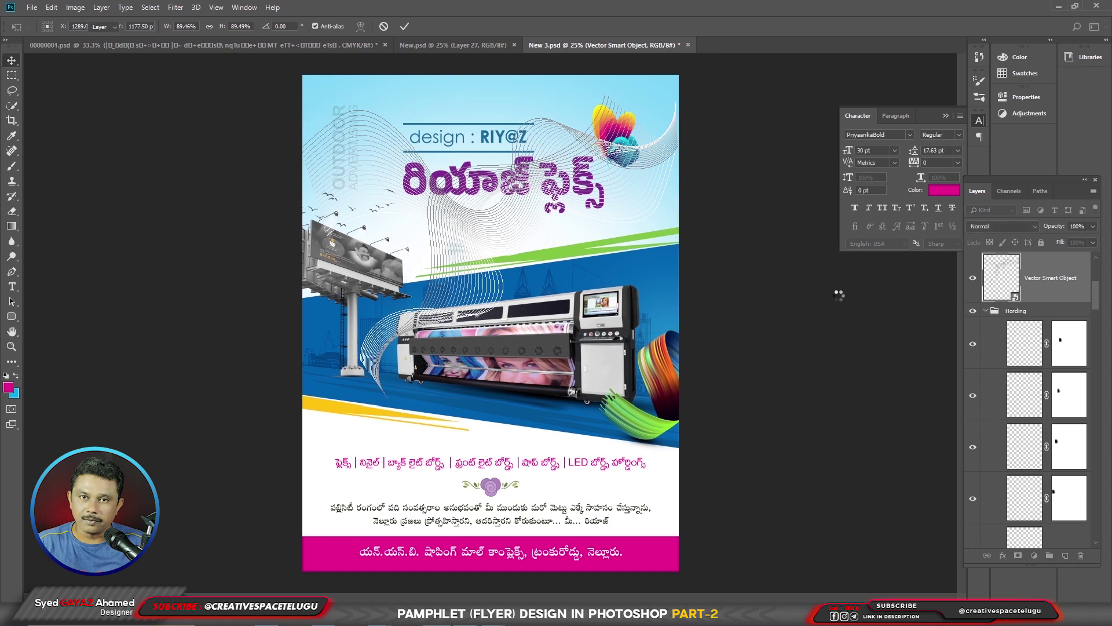
left_click_drag(677, 397, 619, 346)
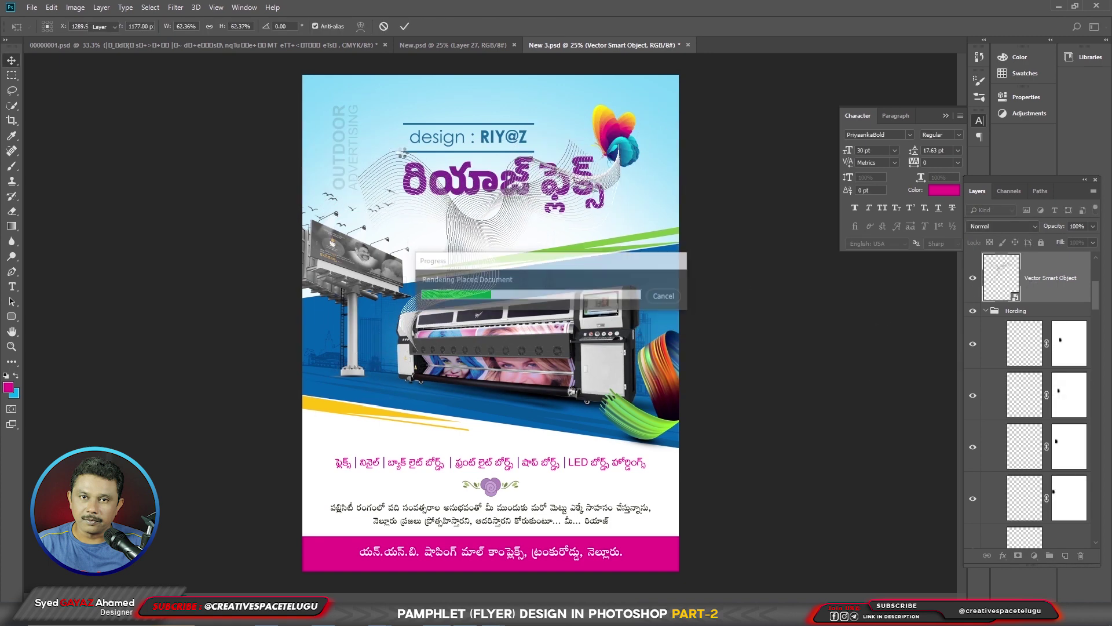
left_click_drag(484, 223, 342, 108)
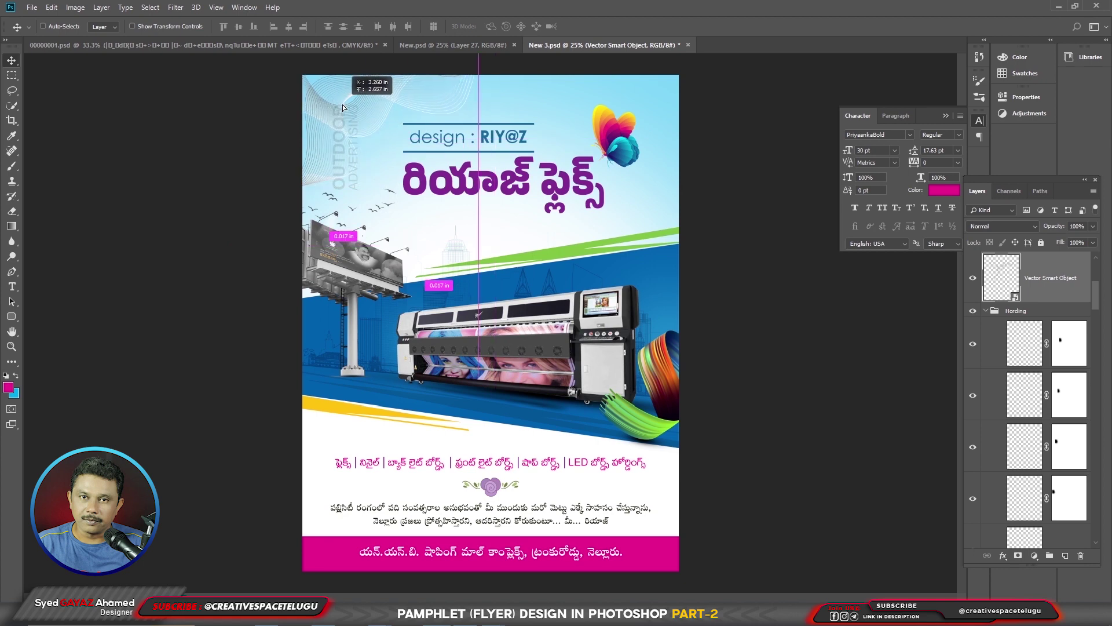
Step: Set the wave-line artwork's blend mode to Multiply
key("ctrl+plus")
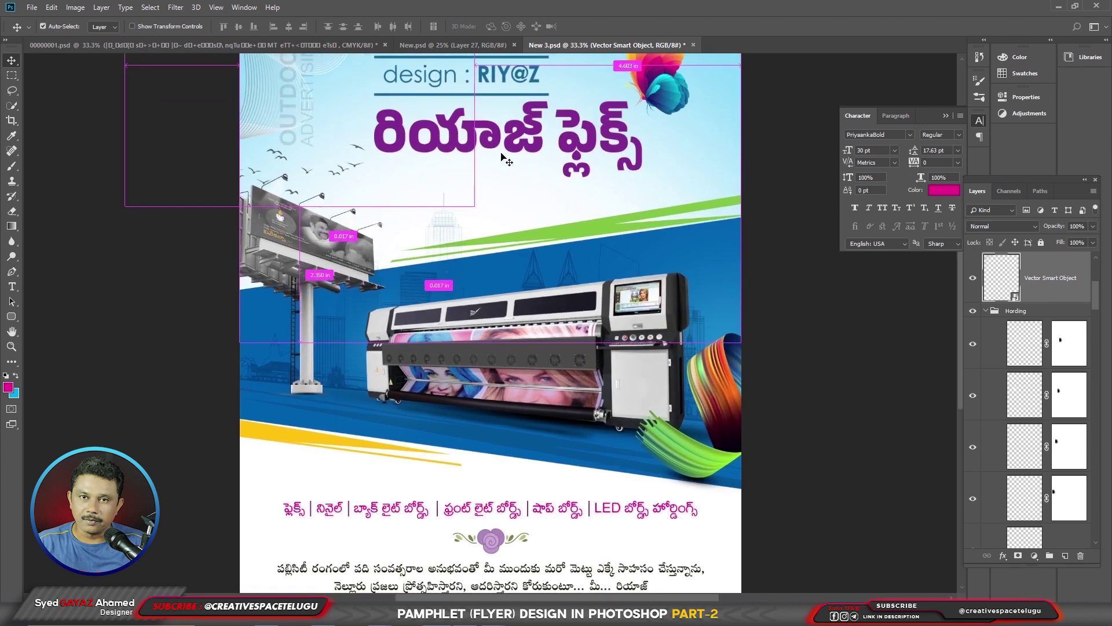
left_click_drag(545, 138, 570, 323)
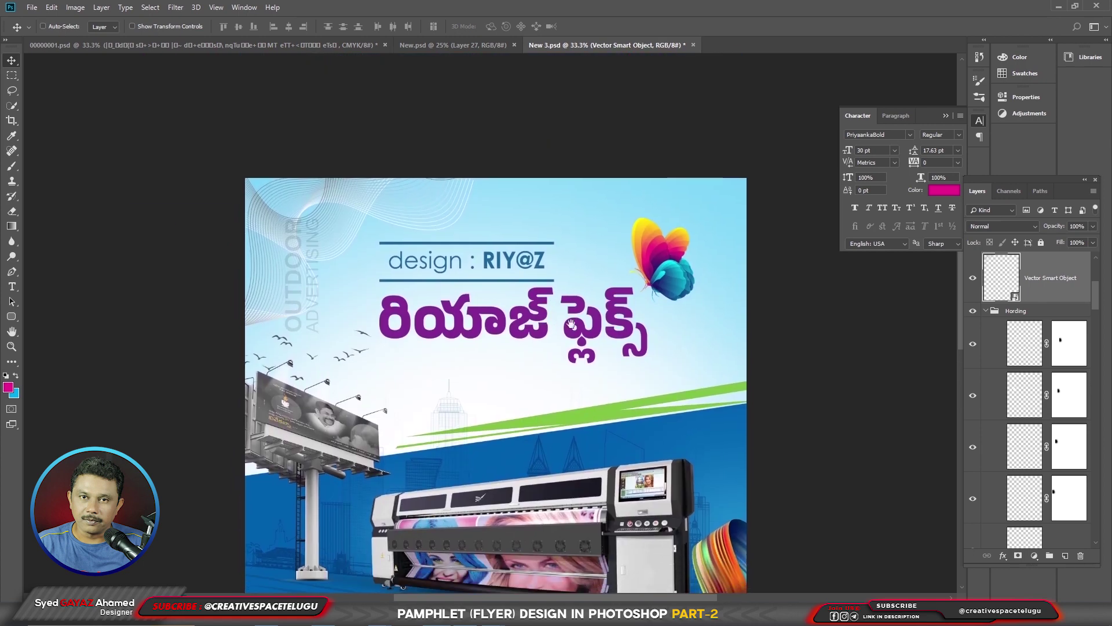
left_click(990, 227)
left_click(993, 272)
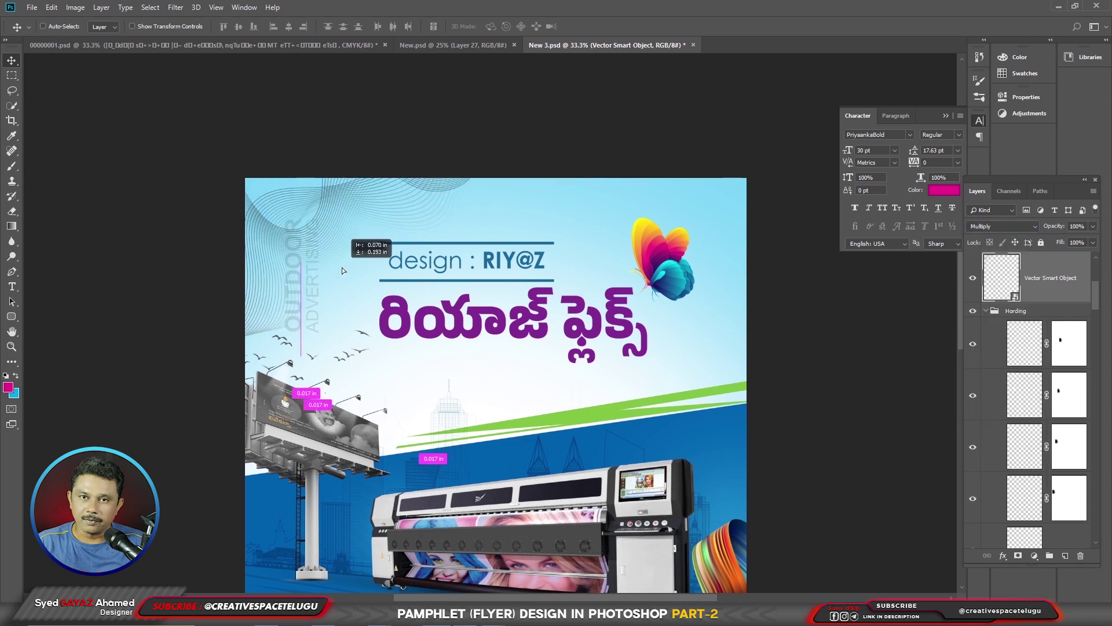
Step: Mirror the wave-line artwork horizontally into the page's upper-right corner and lower its opacity to 40%
key("ctrl+t")
right_click(463, 286)
left_click(534, 431)
key("Return")
left_click_drag(379, 322, 774, 279)
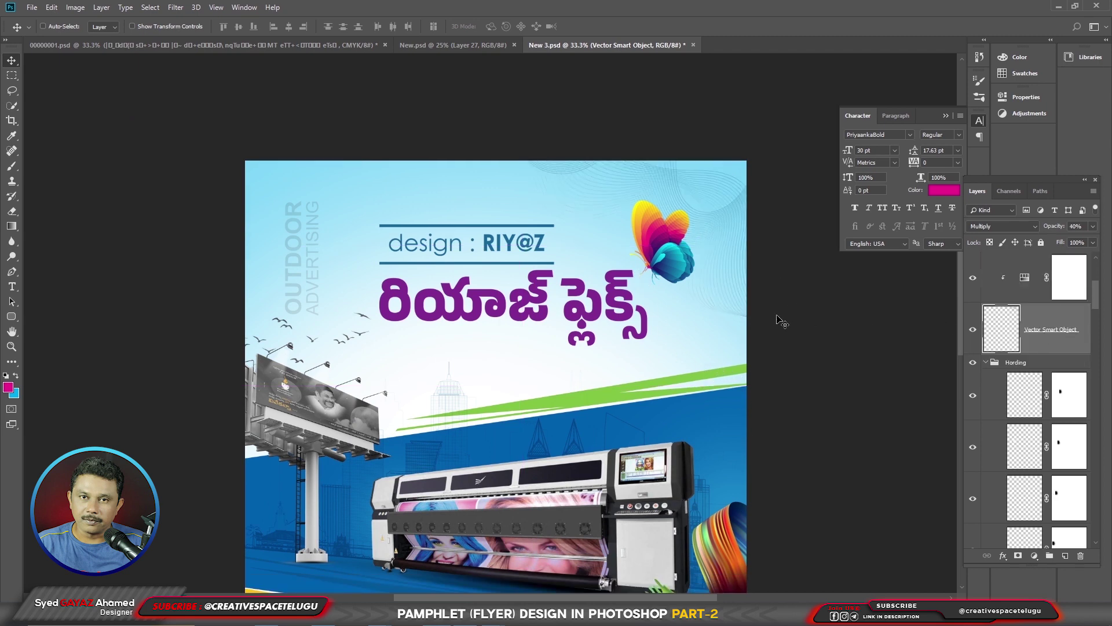
Step: Lower the opacity of the sky-blue gradient layer behind the title to 40%
scroll(581, 280, "down", 6)
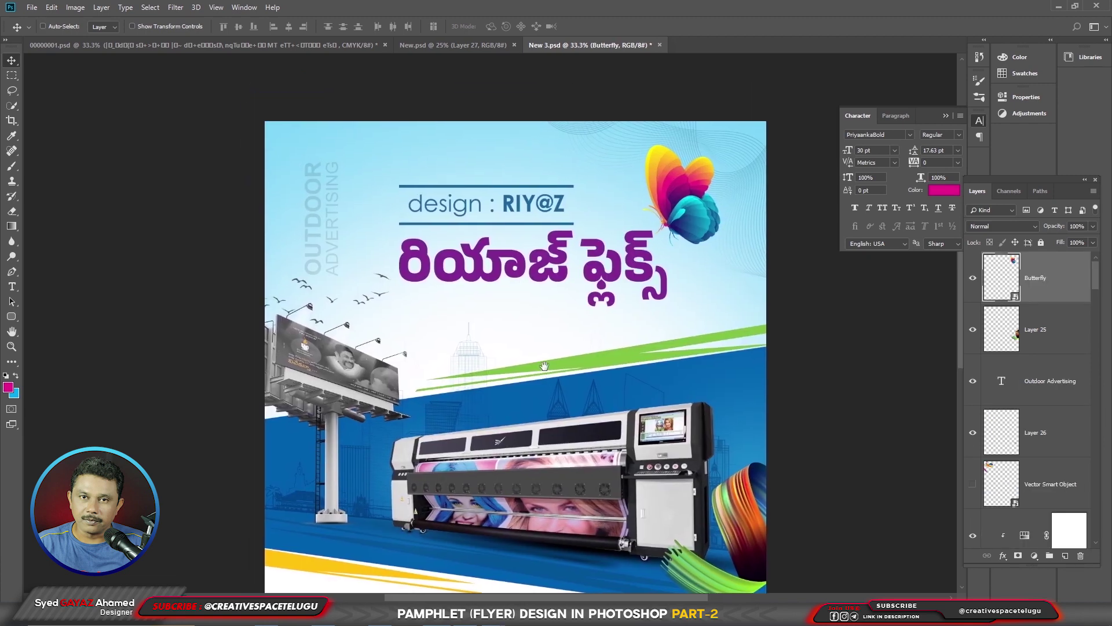
left_click_drag(465, 137, 521, 225)
right_click(494, 257)
left_click(513, 263)
left_click_drag(602, 336, 590, 291)
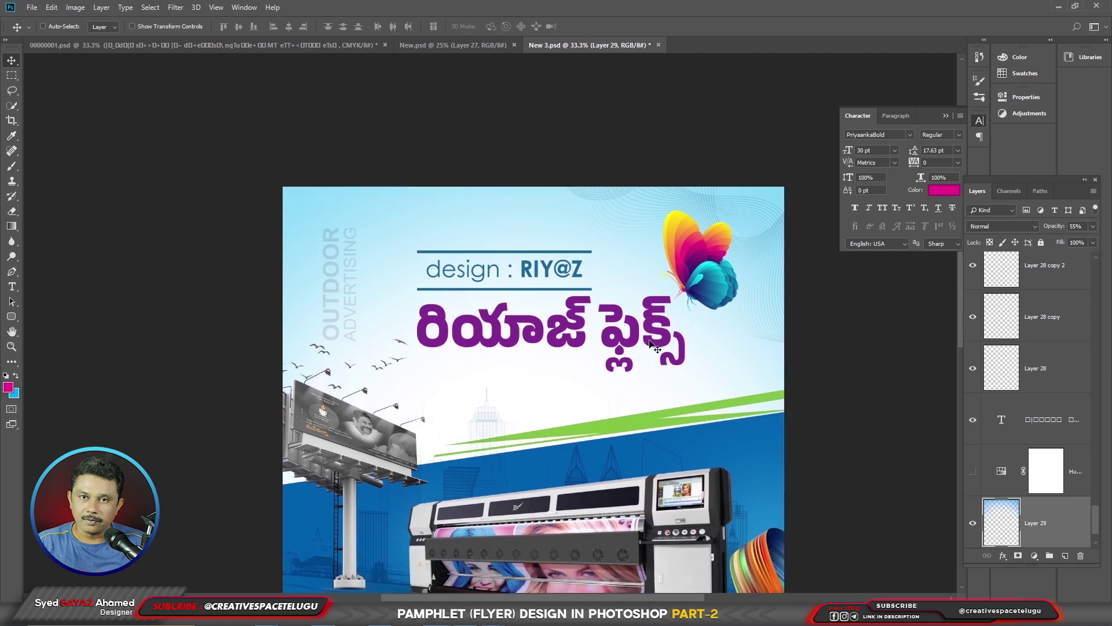
left_click_drag(684, 358, 691, 206)
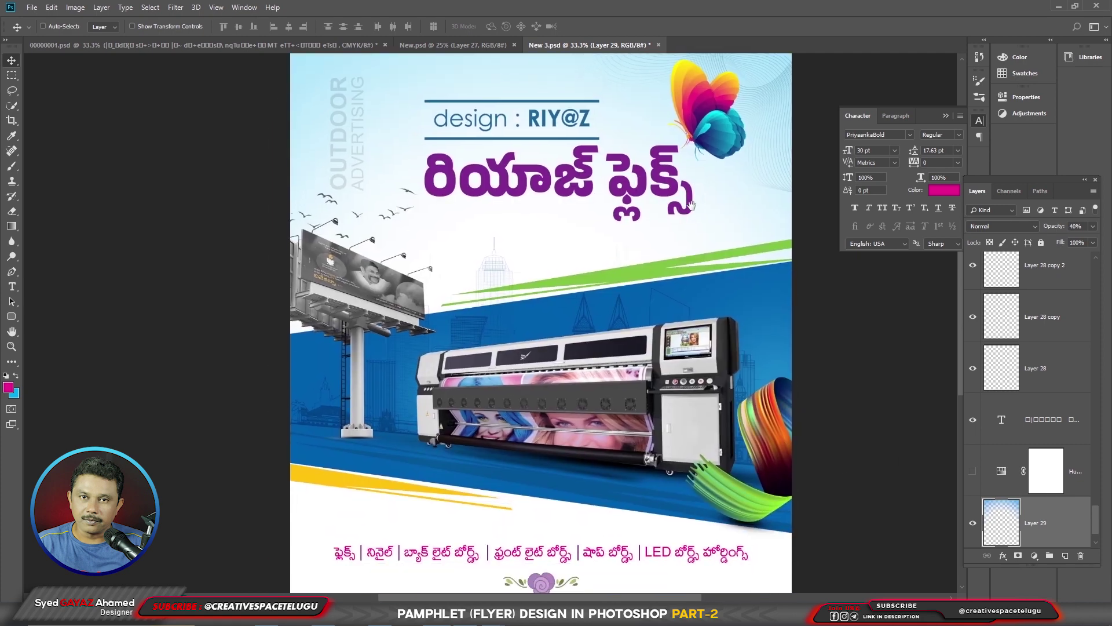
Step: Centre-align the magenta Telugu services text and break it into two lines before the shop boards entry
left_click_drag(648, 426, 651, 209)
key("t")
left_click(704, 334)
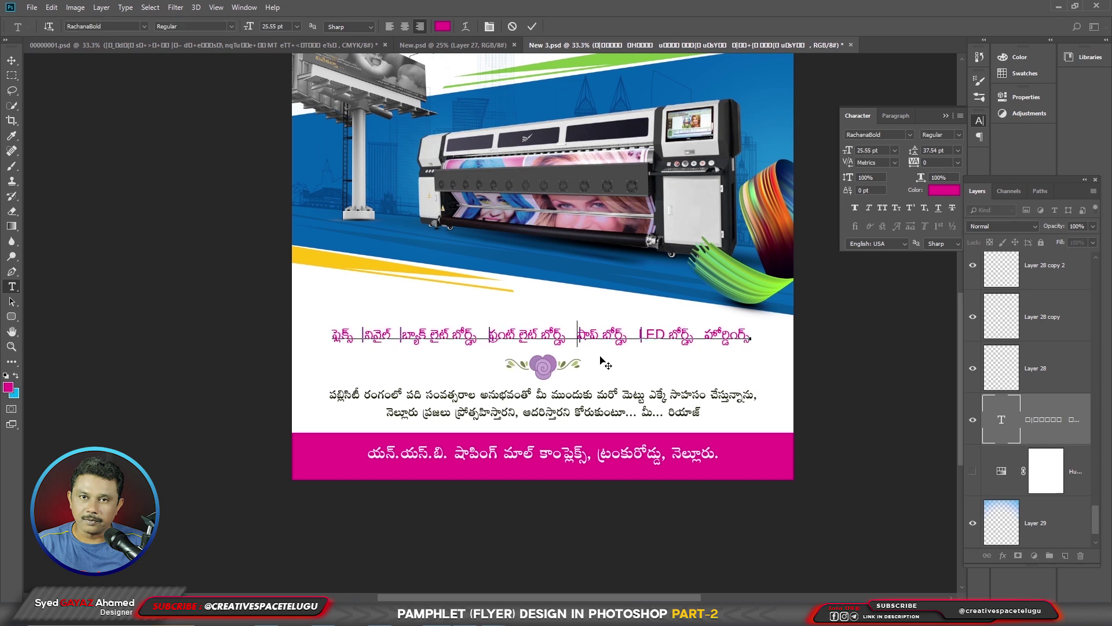
key("ctrl+a")
left_click(404, 26)
left_click_drag(724, 342, 509, 342)
left_click(574, 350)
Step: Tighten the line spacing of the two-line services text and scale the text up
key("ctrl+a")
key("alt+Up")
key("alt+Up")
key("alt+Up")
key("ctrl+t")
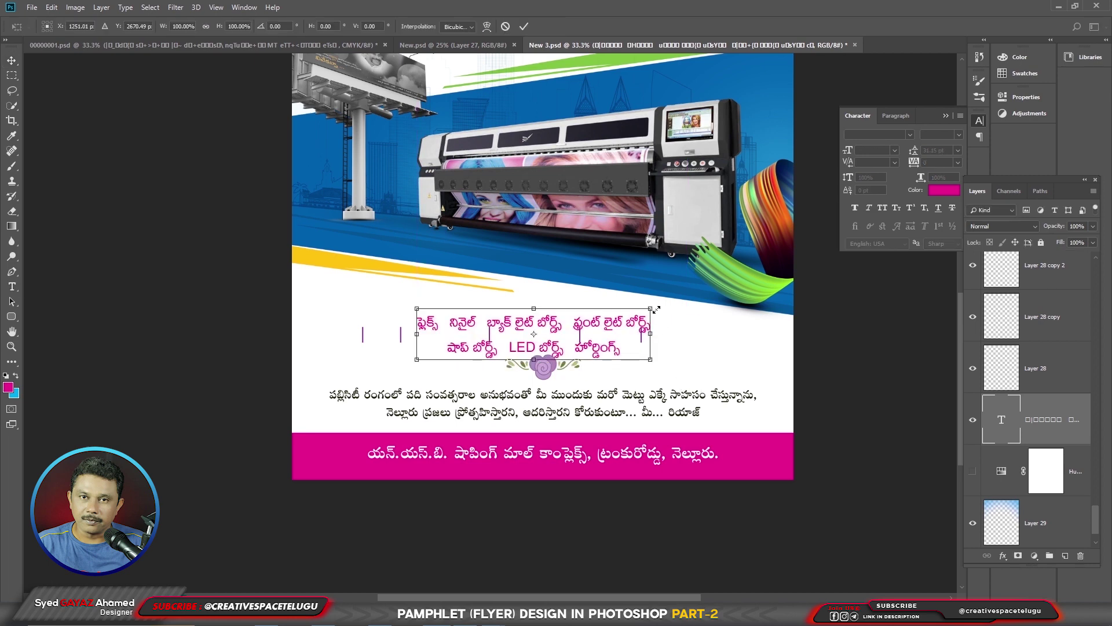
left_click_drag(655, 307, 695, 293)
key("Return")
Step: Move the magenta address strip slightly down and shift its Telugu address text down to fit
key("v")
left_click(629, 400, "ctrl")
key("ctrl+plus")
left_click_drag(555, 543, 472, 419)
left_click_drag(541, 425, 539, 436)
left_click_drag(493, 402, 555, 409)
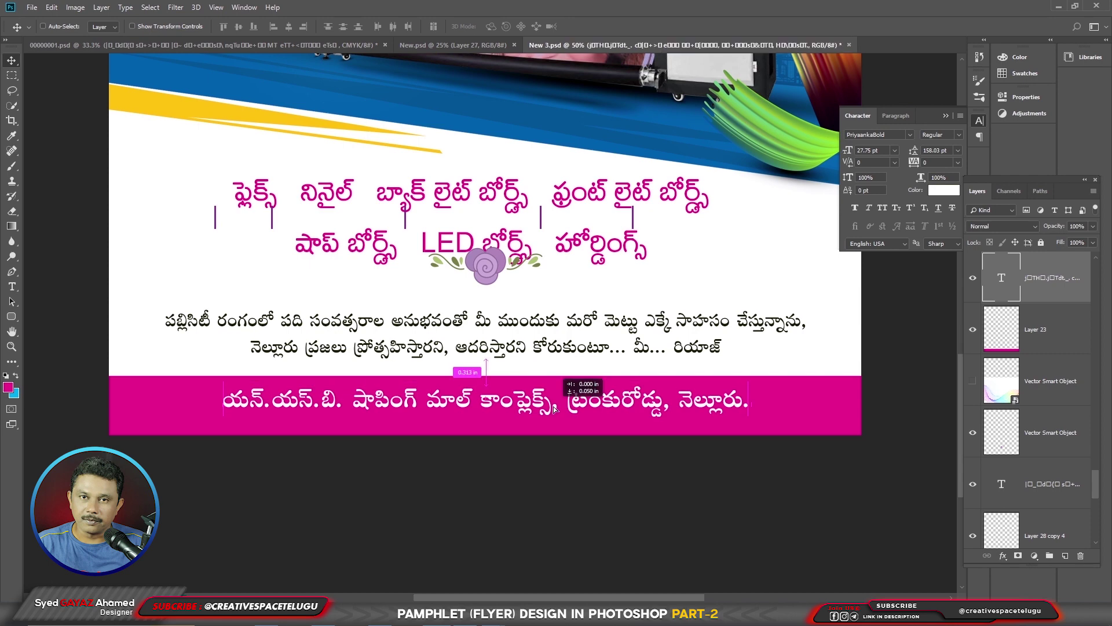
Step: Move the black Telugu paragraph down closer to the magenta address strip
right_click(473, 352)
left_click(504, 358)
left_click_drag(602, 356, 600, 366)
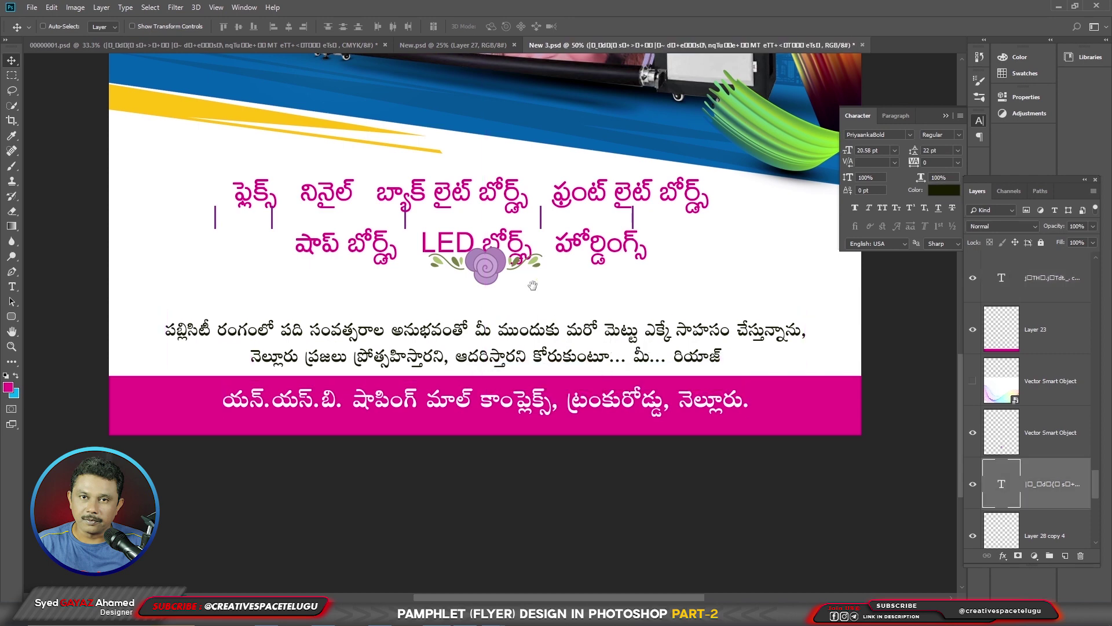
left_click_drag(533, 285, 537, 409)
Step: Lower the rose divider below the services text and centre the services text horizontally on the page
right_click(625, 362)
left_click(643, 369)
key("ctrl+a")
Step: Delete the old vertical separator lines that no longer fit between the service names
left_click(460, 337, "ctrl")
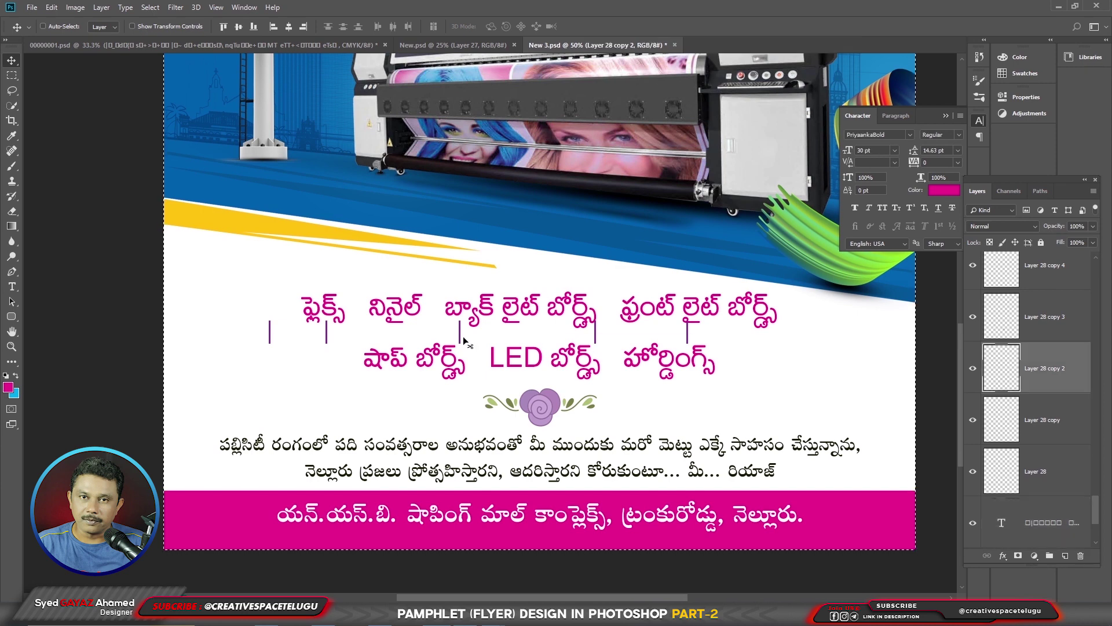
left_click(687, 333, "ctrl")
key("Delete")
right_click(327, 334)
left_click(342, 341)
key("Delete")
Step: Move the remaining separator between the first two services and copy it between the other services on both lines
right_click(269, 333)
left_click(289, 342)
left_click_drag(271, 337, 362, 313)
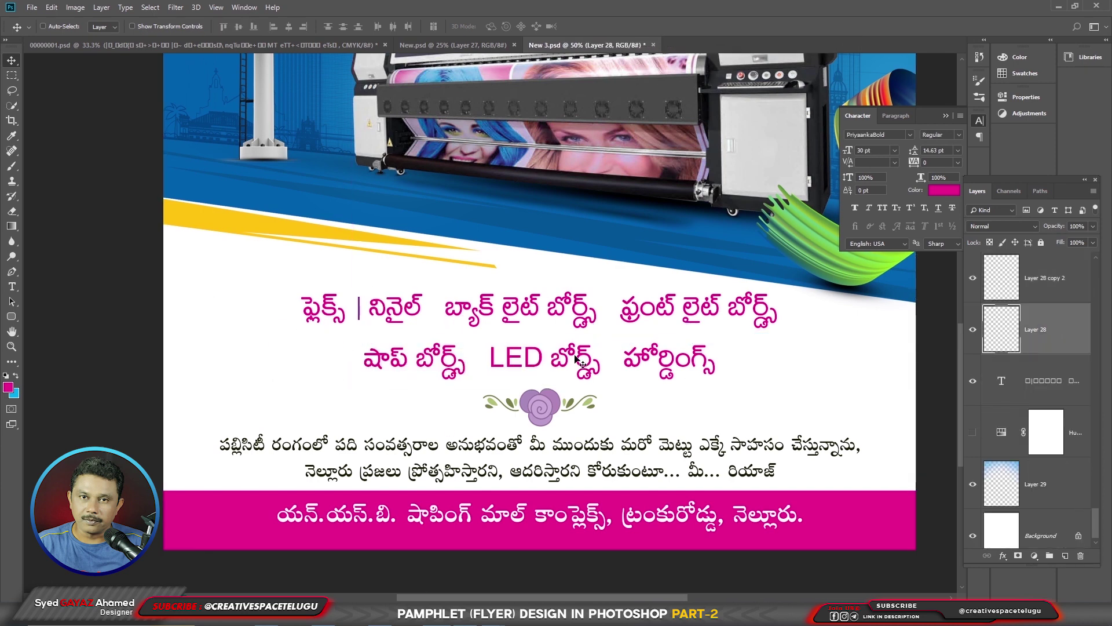
left_click_drag(461, 344, 460, 344)
left_click_drag(446, 338, 565, 377)
Step: Paste the contact phone number as dark Arial Bold text, scale it down slightly and place it above the services text's left end
key("t")
left_click(235, 350)
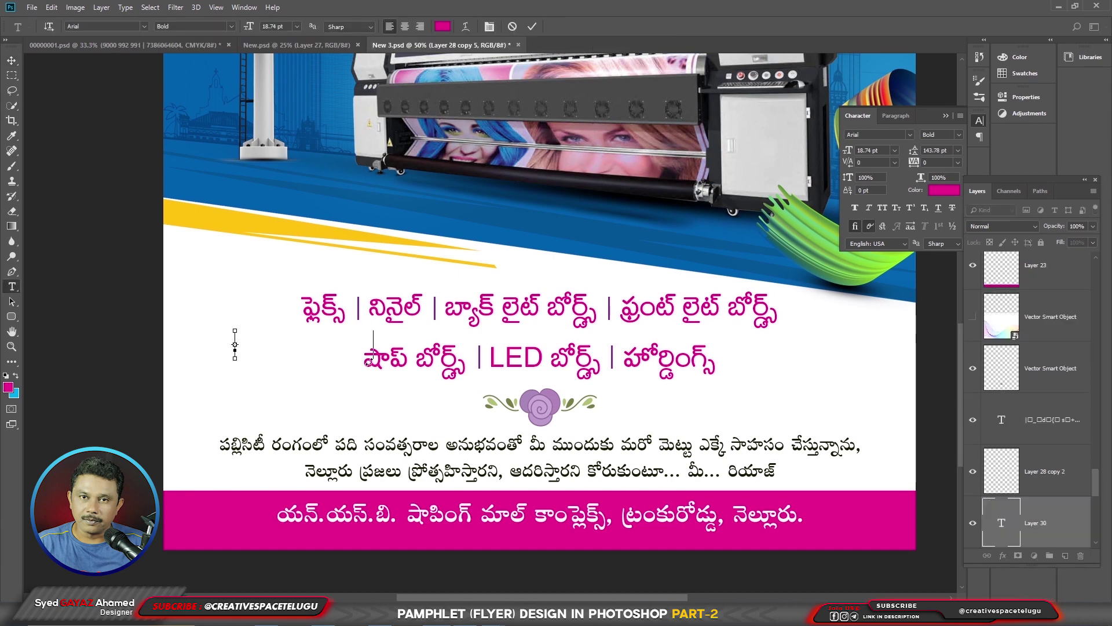
key("ctrl+v")
key("ctrl+a")
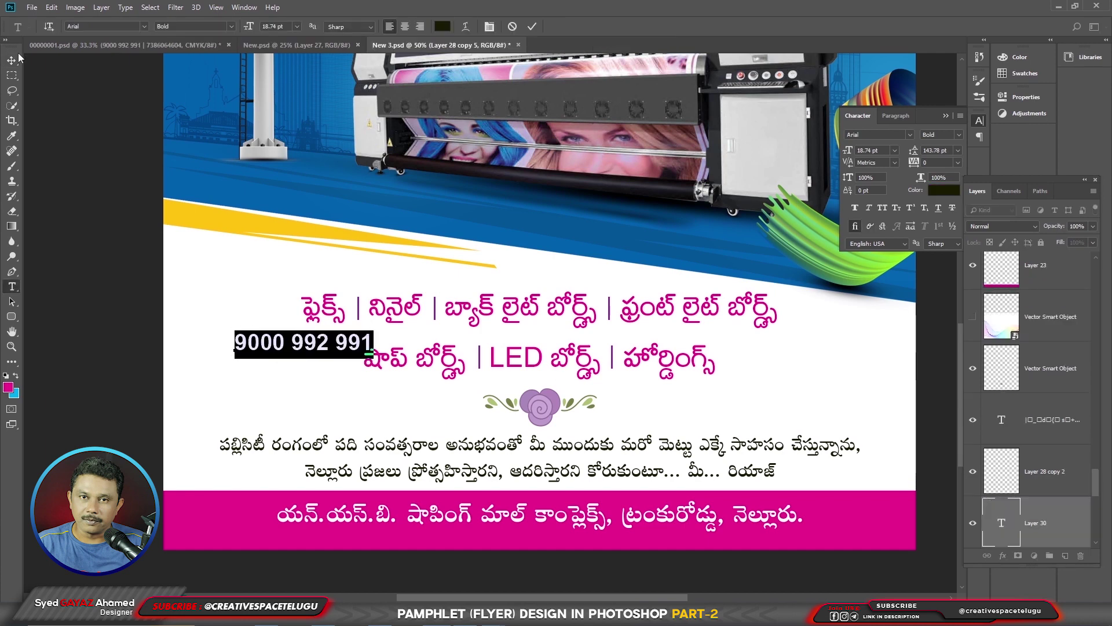
left_click(11, 59)
left_click_drag(301, 346, 297, 273)
key("ctrl+t")
left_click_drag(367, 257, 354, 255)
key("Return")
Step: Link the layers of the two-line services text and its five separator lines together
left_click(493, 365, "ctrl")
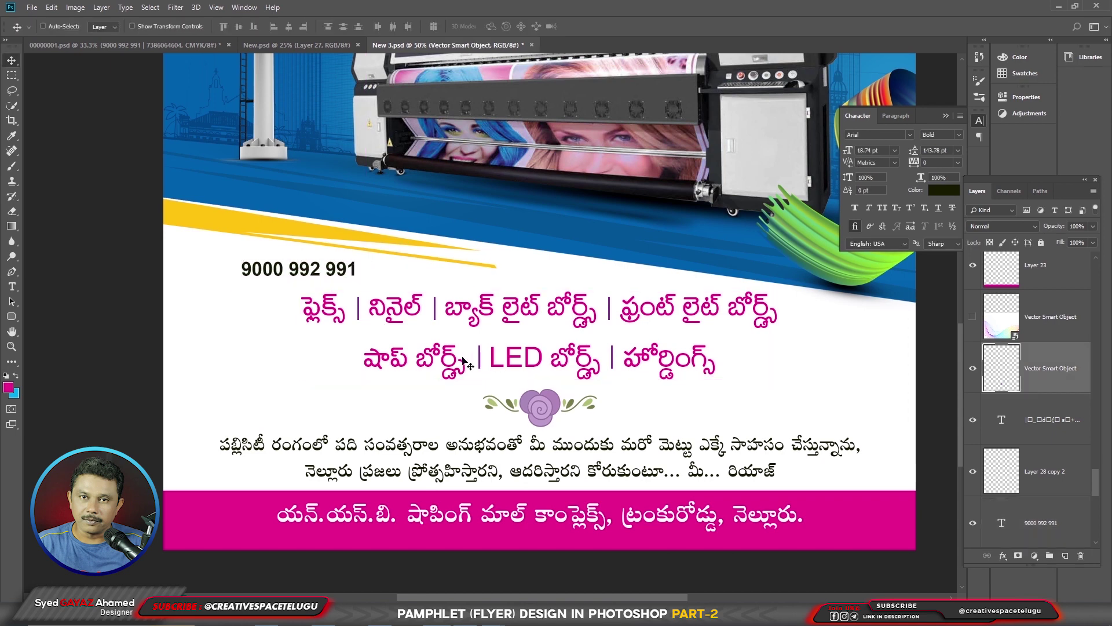
right_click(359, 315)
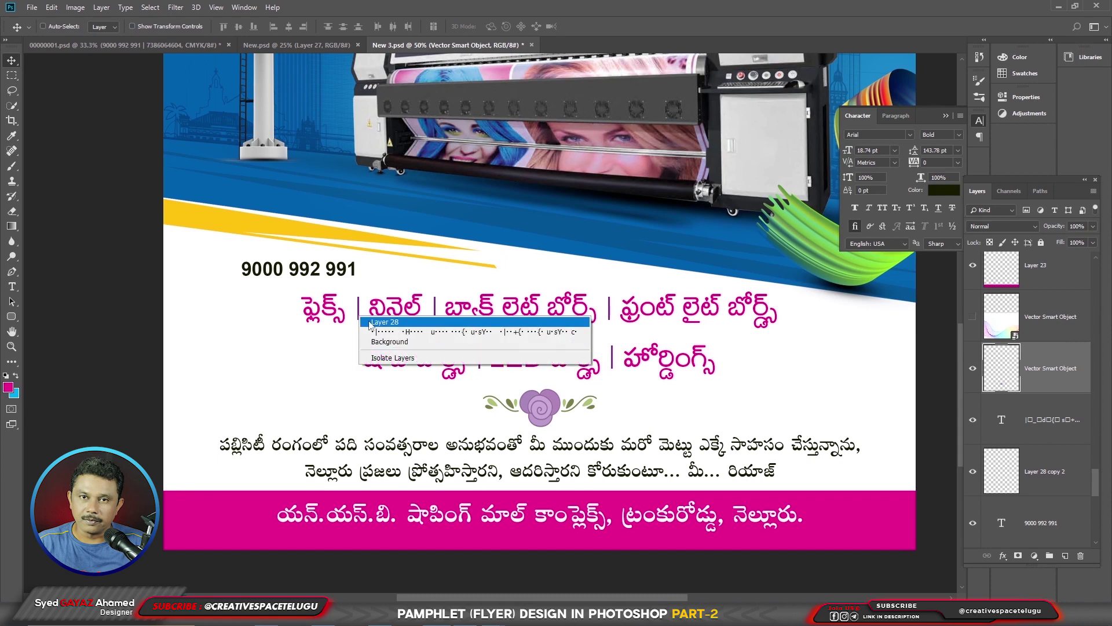
left_click(383, 322)
right_click(395, 313)
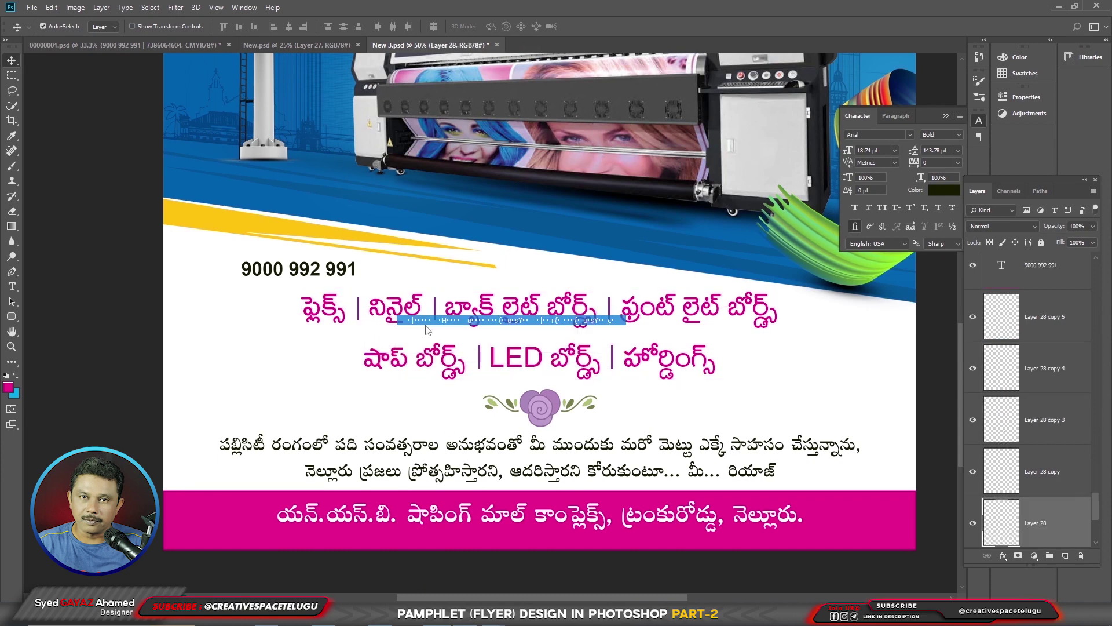
left_click(427, 321, "shift")
left_click_drag(449, 325, 456, 335)
key("ctrl+z")
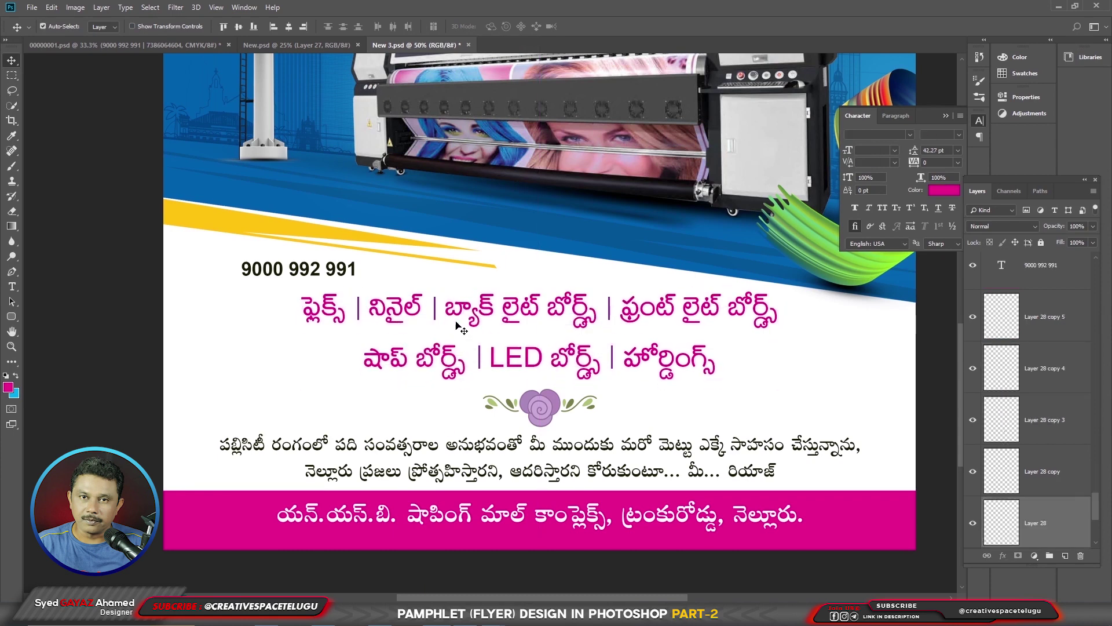
left_click(435, 313, "shift")
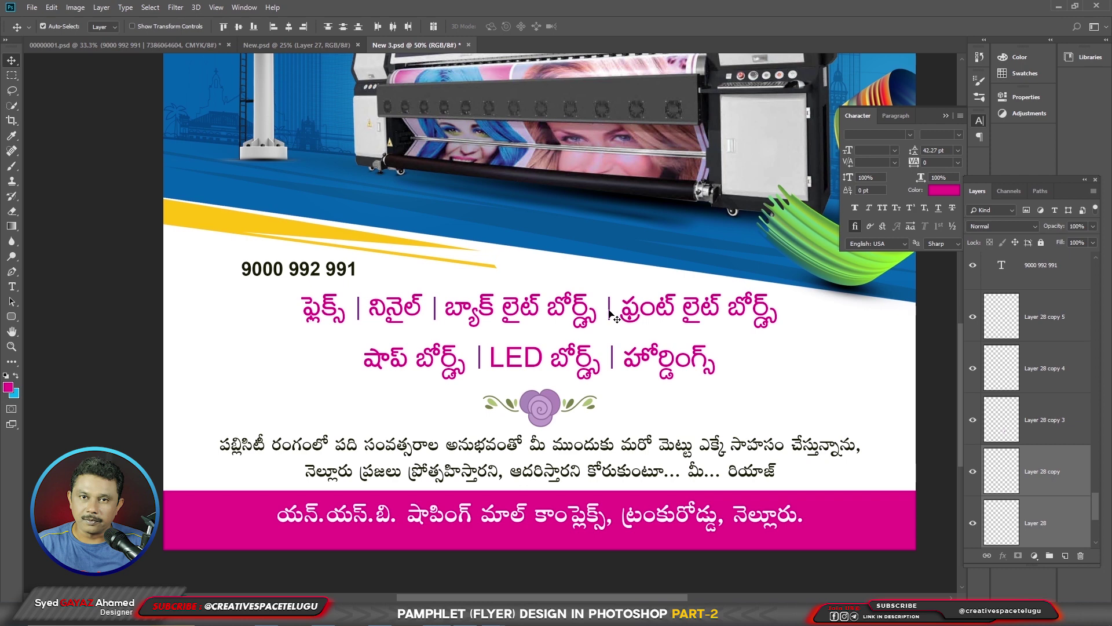
left_click(618, 370, "ctrl+shift")
left_click(437, 376, "ctrl+shift")
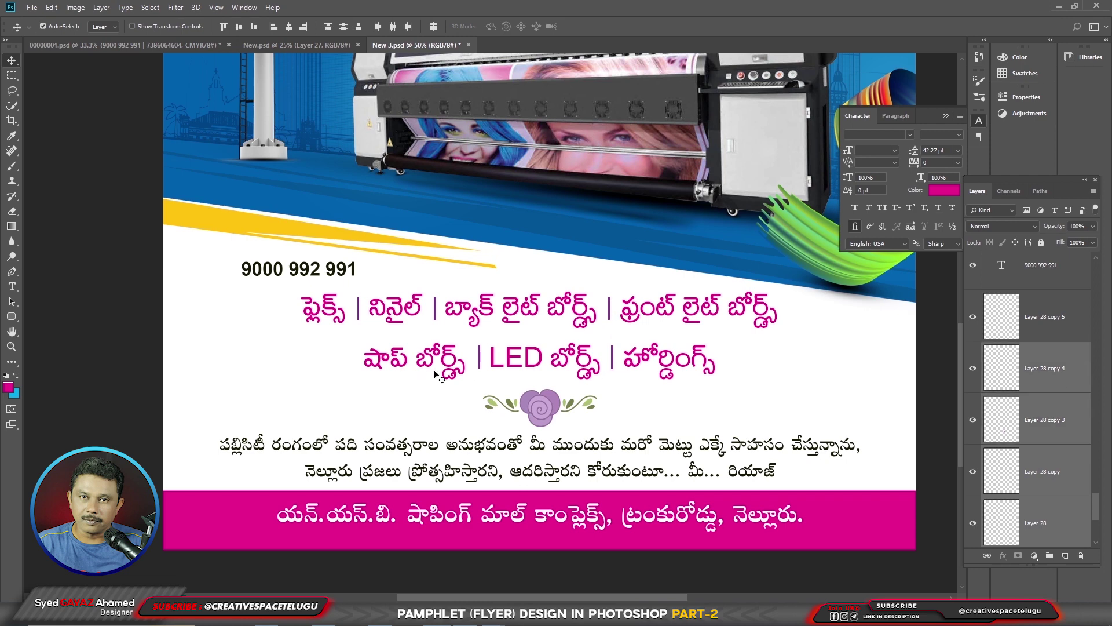
left_click(480, 363, "ctrl+shift")
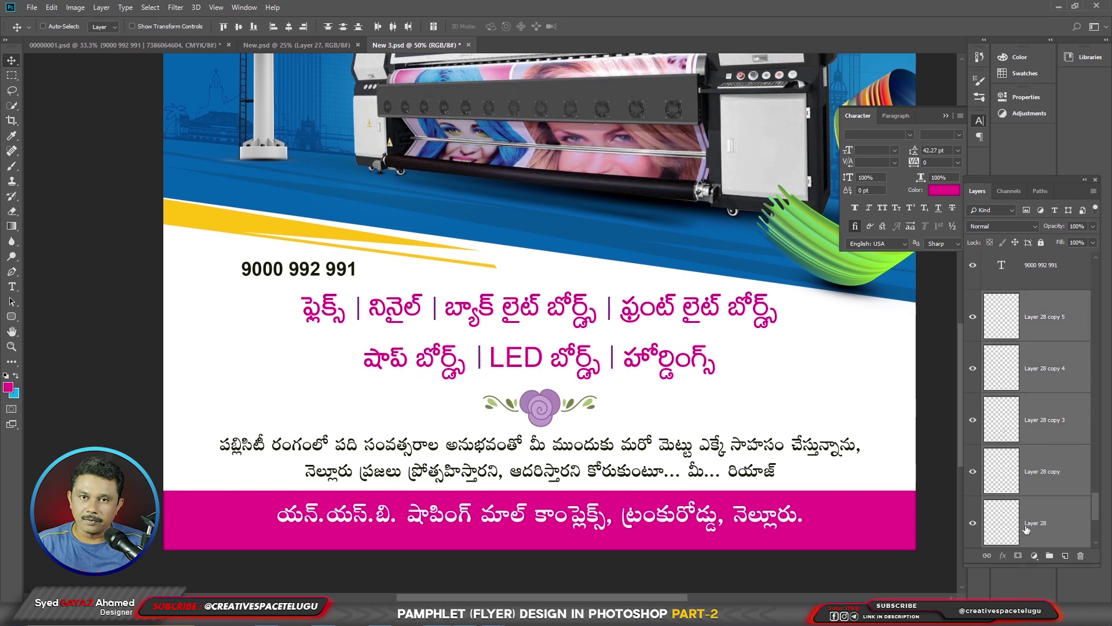
left_click(1000, 550)
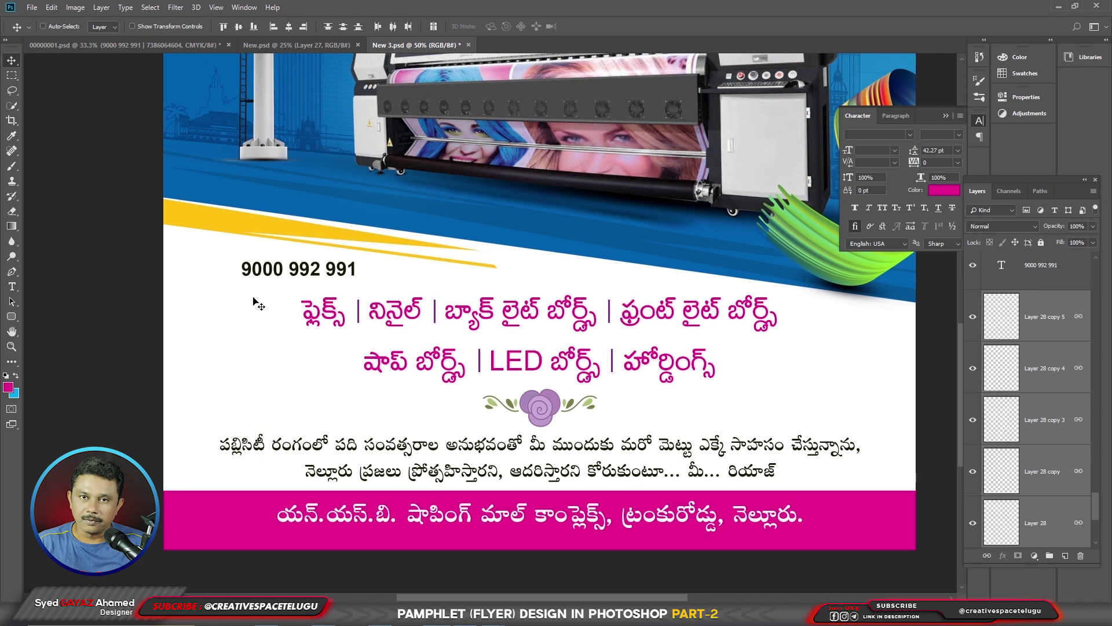
Step: Move the phone number closer to the page's left edge below the yellow stripe and resize it to 17.83 pt
right_click(280, 277)
left_click(304, 282)
left_click_drag(313, 281, 341, 260)
key("ctrl+t")
left_click_drag(284, 278, 284, 277)
key("Return")
Step: Draw a narrow vertical magenta bar on a new layer below the phone number
key("m")
left_click_drag(216, 308, 223, 346)
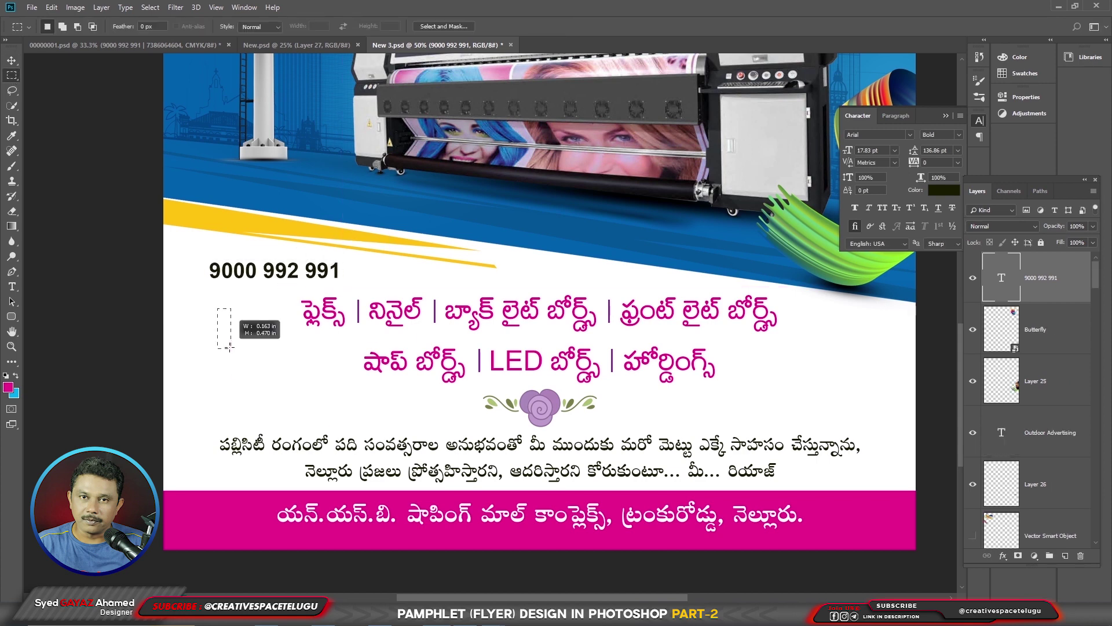
key("ctrl+shift+alt+n")
key("alt+BackSpace")
scroll(201, 305, "up", 3)
key("ctrl+t")
left_click_drag(283, 323, 260, 328)
key("Return")
key("v")
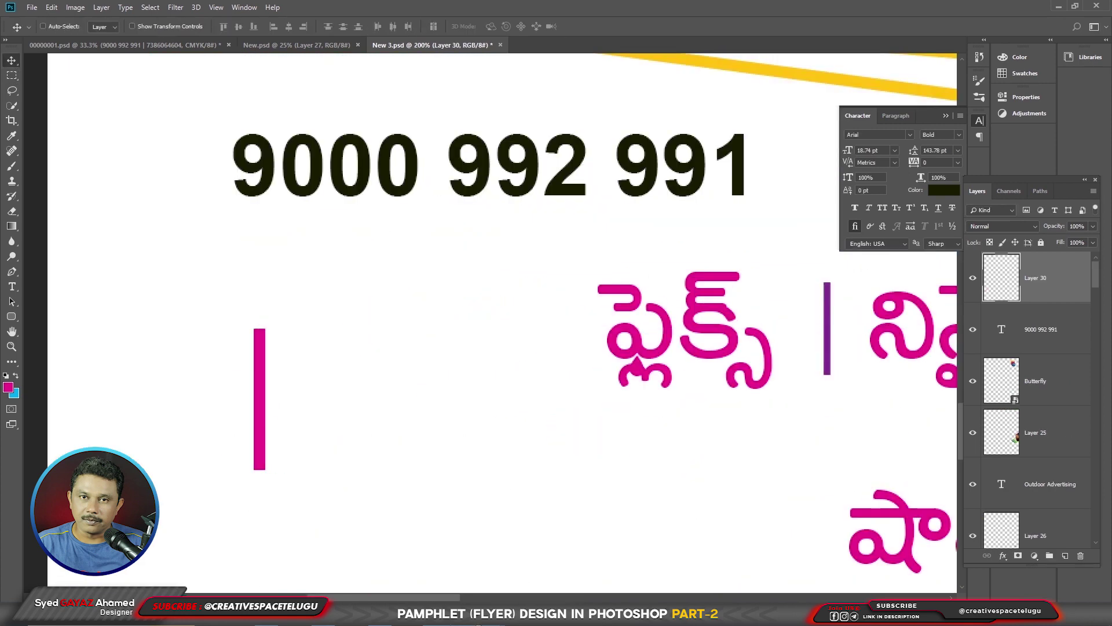
Step: Move the magenta bar directly in front of the phone number and shorten it to about the digits' height
left_click_drag(260, 406, 311, 411)
key("ctrl+t")
left_click_drag(290, 308, 297, 398)
scroll(270, 445, "up", 1)
key("Return")
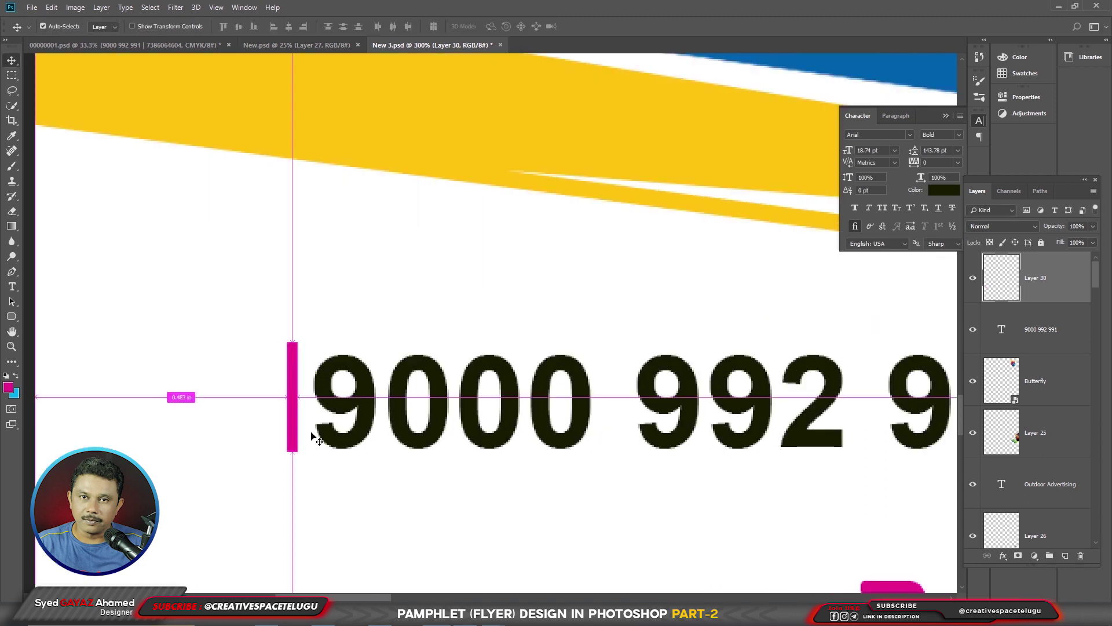
key("ctrl+t")
left_click_drag(292, 342, 293, 346)
key("Return")
Step: Copy the bar four times leftwards, making each copy shorter, to form a signal-strength icon
left_click_drag(290, 419, 273, 420)
key("ctrl+t")
left_click_drag(275, 346, 275, 365)
key("Return")
left_click_drag(275, 429, 258, 429)
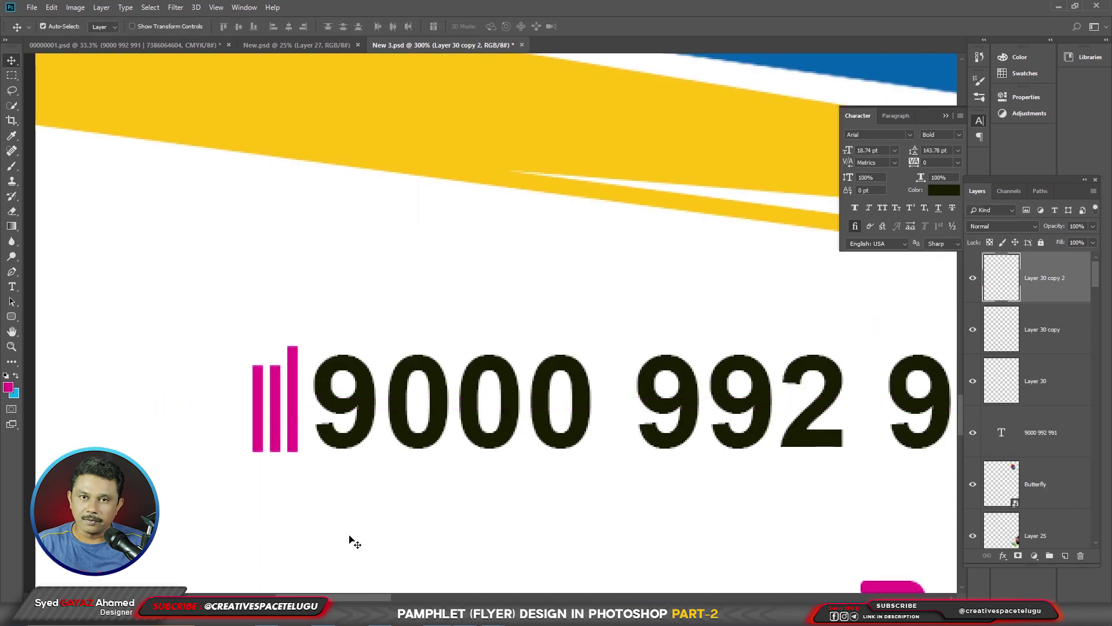
key("ctrl+t")
left_click_drag(258, 365, 258, 380)
left_click_drag(266, 464, 249, 464)
left_click_drag(241, 380, 241, 393)
left_click_drag(273, 476, 255, 476)
left_click_drag(223, 393, 224, 403)
Step: Fine-tune the shorter bars of the signal icon and merge all five bars into one layer
left_click(275, 405)
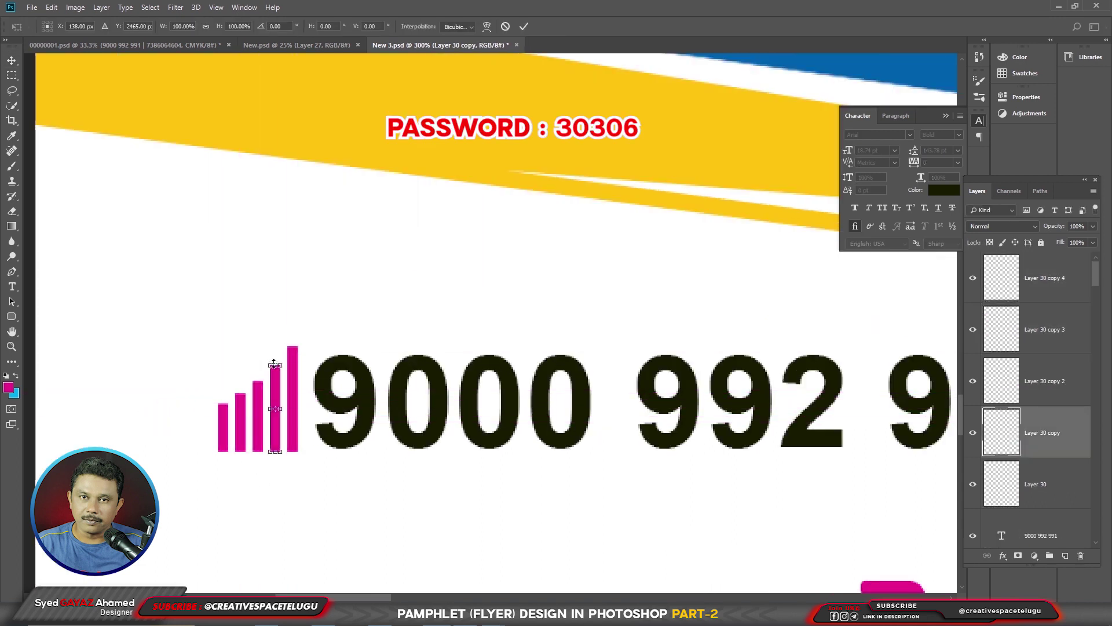
left_click(258, 417)
left_click_drag(275, 365, 223, 431)
key("ctrl+t")
left_click(241, 420)
key("Return")
left_click(224, 426, "ctrl")
key("ctrl+t")
key("Return")
left_click_drag(272, 208, 434, 410)
key("ctrl+e")
Step: Scale the design heading and the purple Telugu title up slightly together
key("ctrl+minus")
key("ctrl+minus")
key("ctrl+minus")
key("ctrl+minus")
key("ctrl+minus")
key("ctrl+minus")
left_click_drag(566, 386, 282, 340)
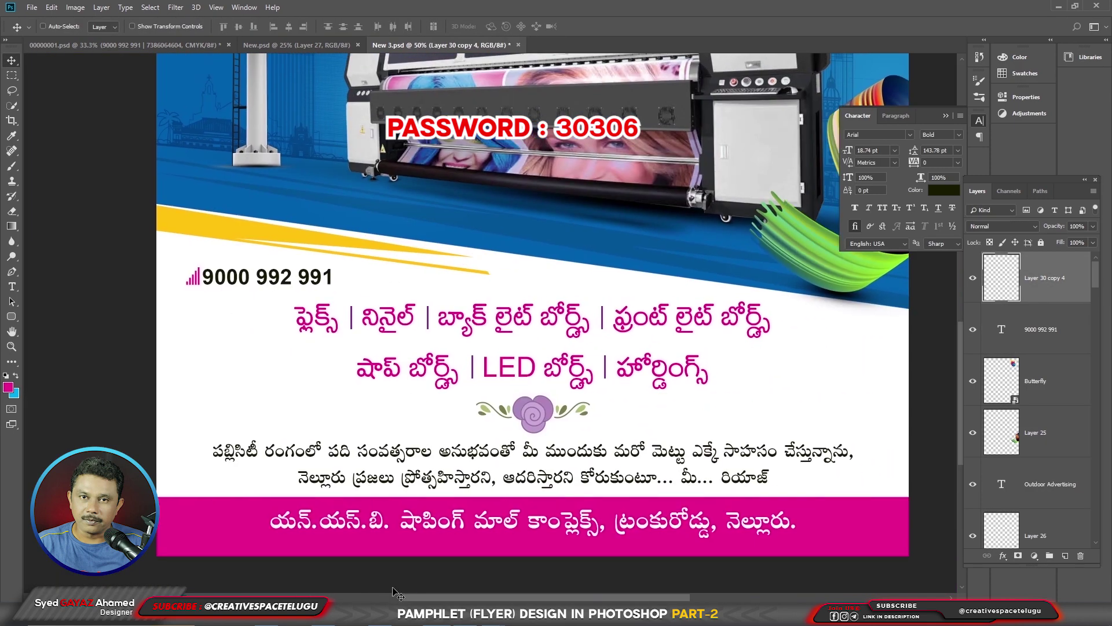
left_click(252, 289, "ctrl")
mouse_move(374, 349)
left_mouse_down()
mouse_move(368, 358)
mouse_move(369, 348)
left_mouse_up()
left_click_drag(423, 307, 424, 324)
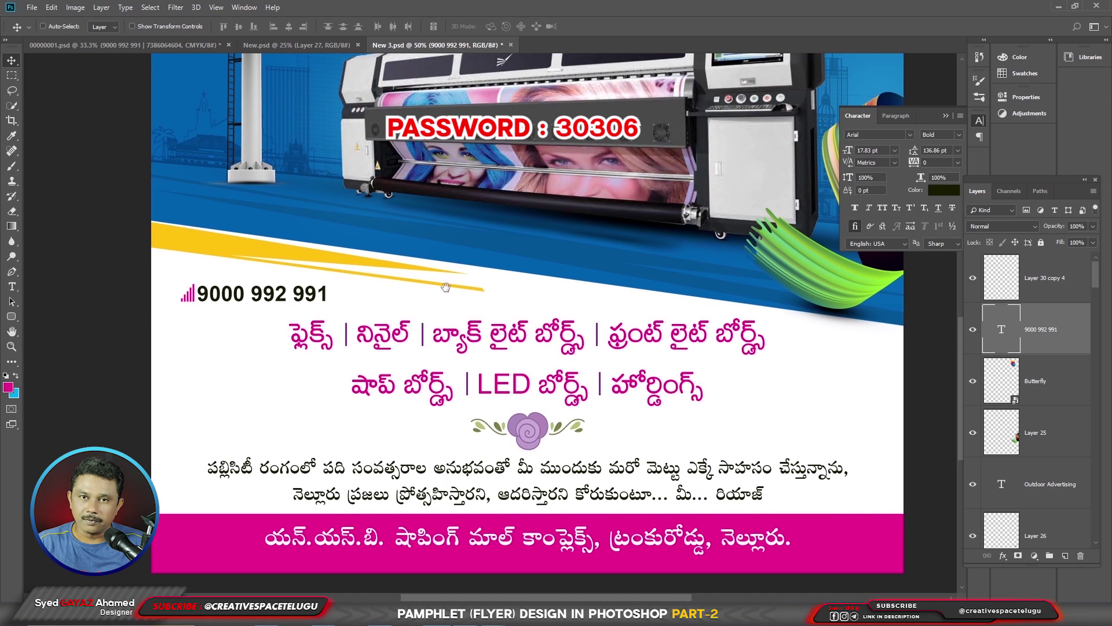
left_click_drag(445, 286, 446, 315)
left_click_drag(416, 392, 425, 469)
left_click_drag(468, 250, 486, 493)
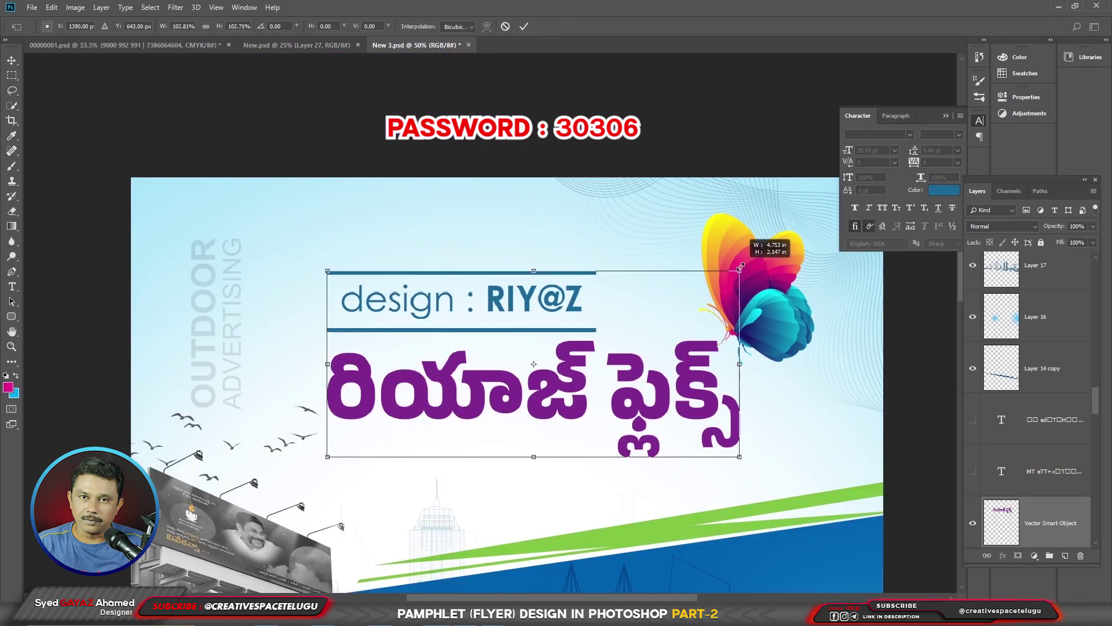
left_click_drag(746, 272, 747, 270)
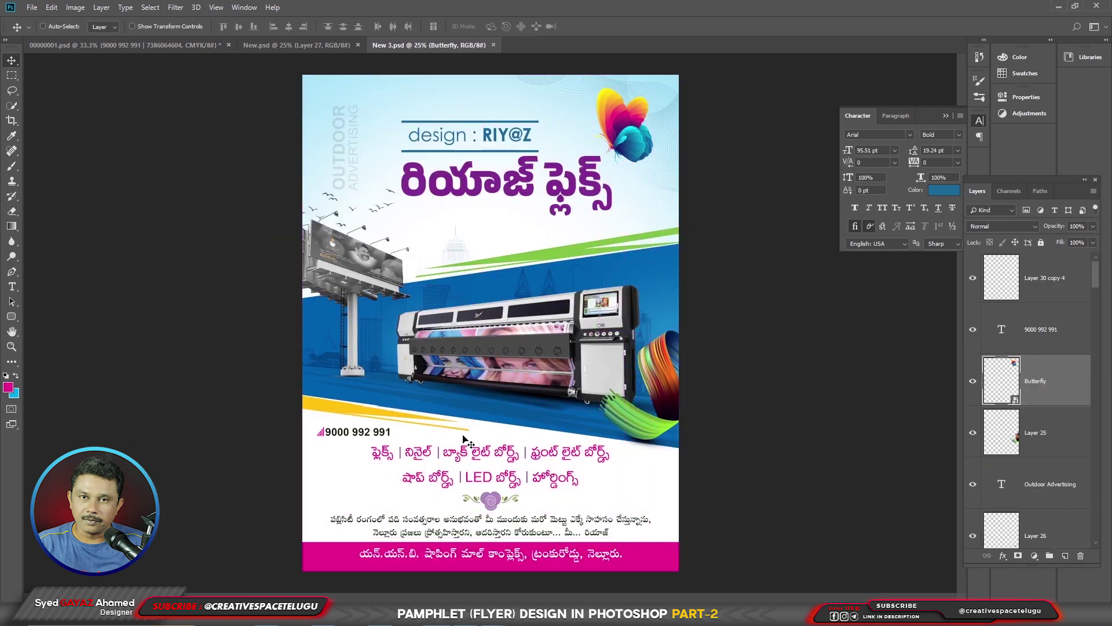
Step: Delete the rose divider between the services text and the Telugu paragraph
right_click(484, 509)
left_click(496, 505)
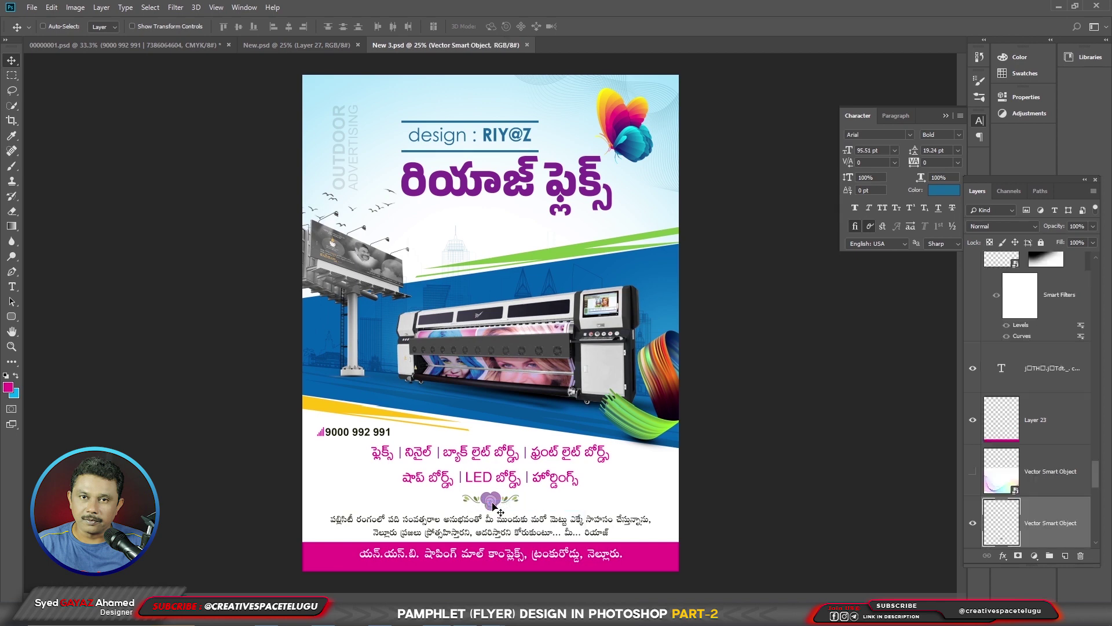
key("Delete")
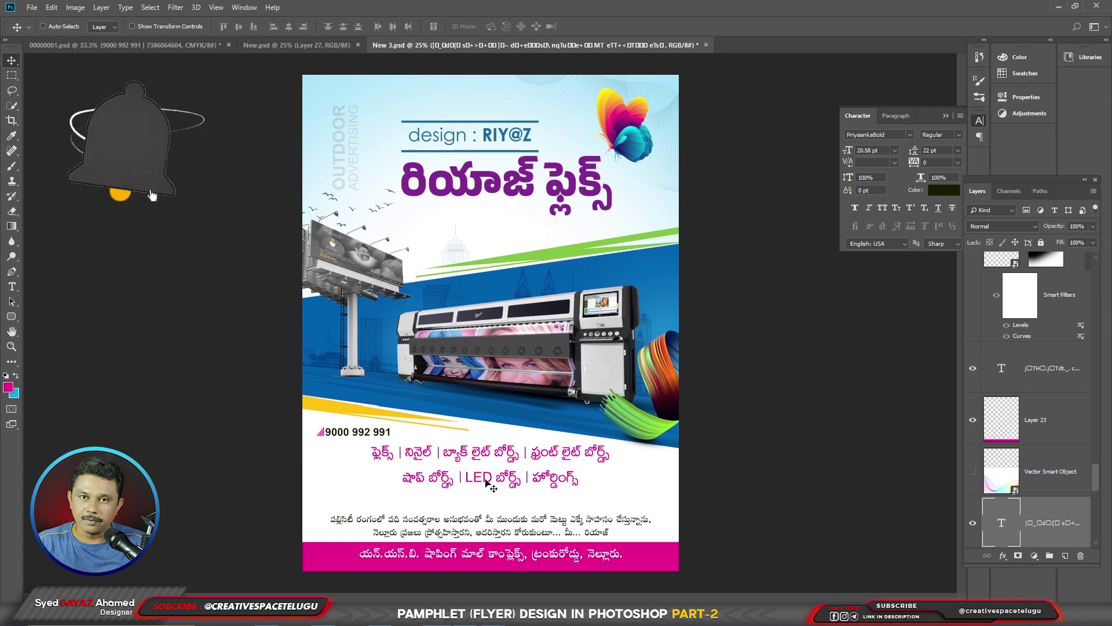
key("ctrl+plus")
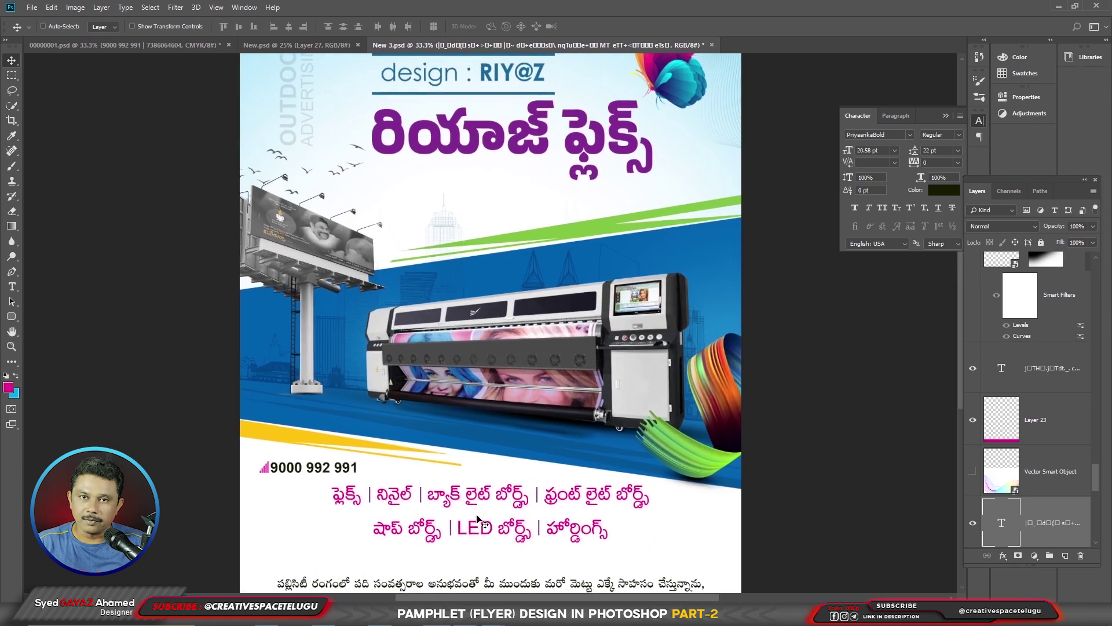
Step: Draw a thin magenta divider line on a new layer just above the black Telugu paragraph, spanning its width
left_click_drag(431, 446, 430, 323)
key("m")
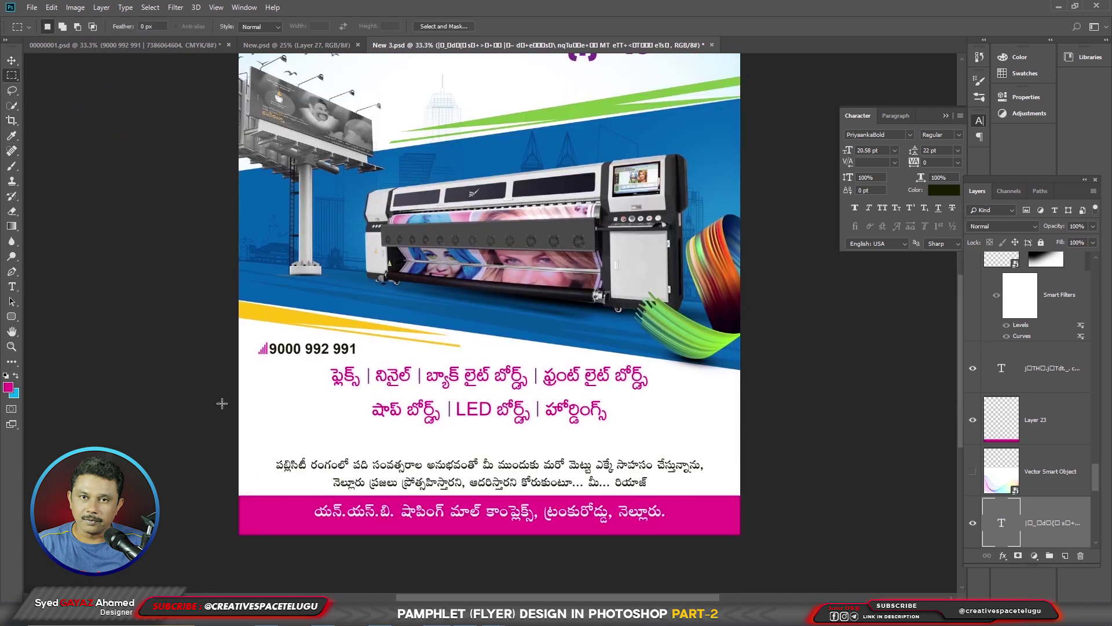
left_click_drag(597, 436, 698, 447)
key("ctrl+shift+alt+n")
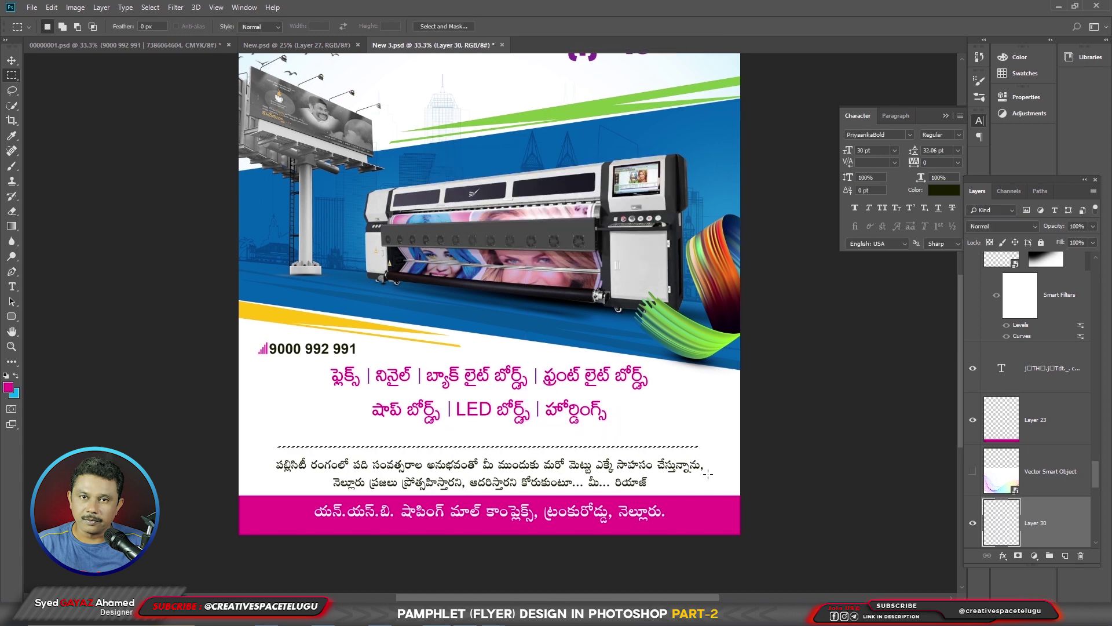
key("alt+Delete")
key("ctrl+d")
key("ctrl+plus")
key("v")
left_click_drag(497, 438, 493, 447)
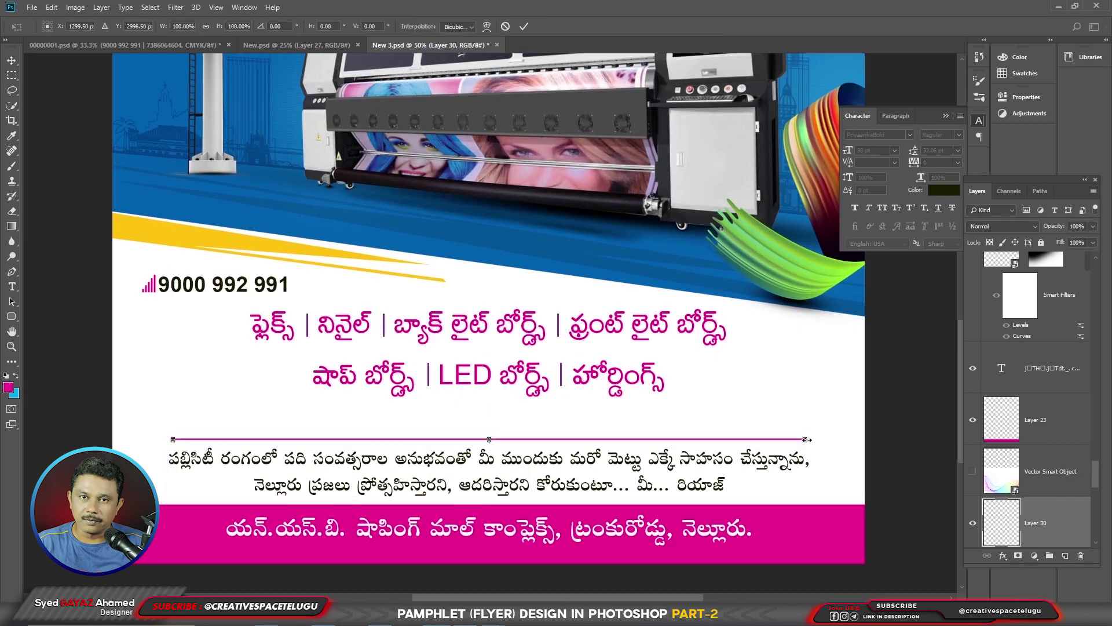
Step: Recolour the divider line black (000000)
left_click(8, 386)
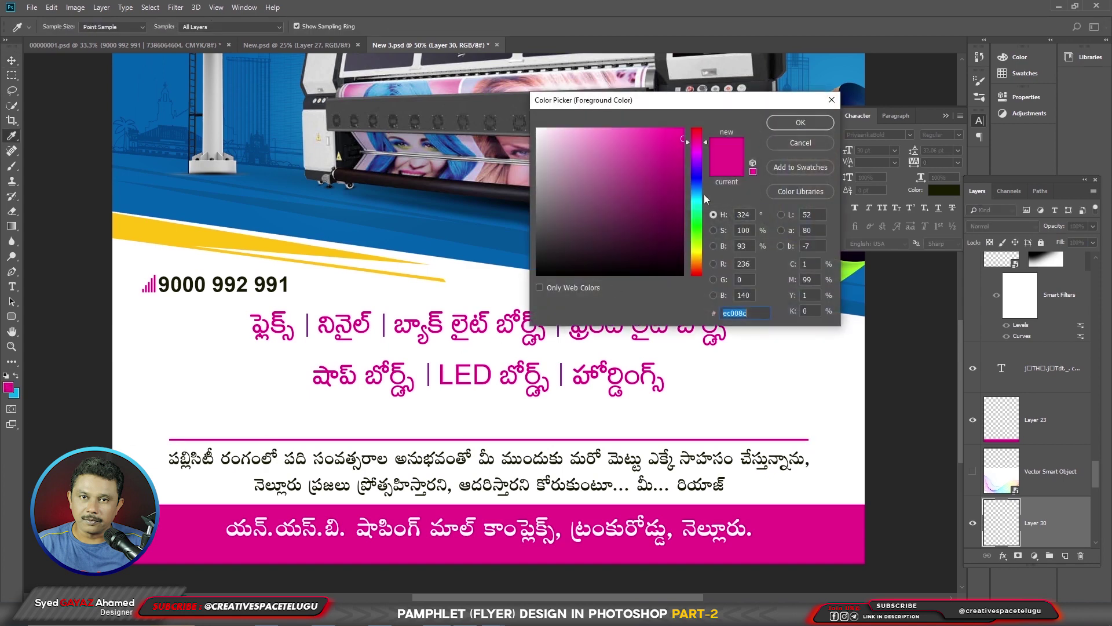
type("000000")
left_click(802, 128)
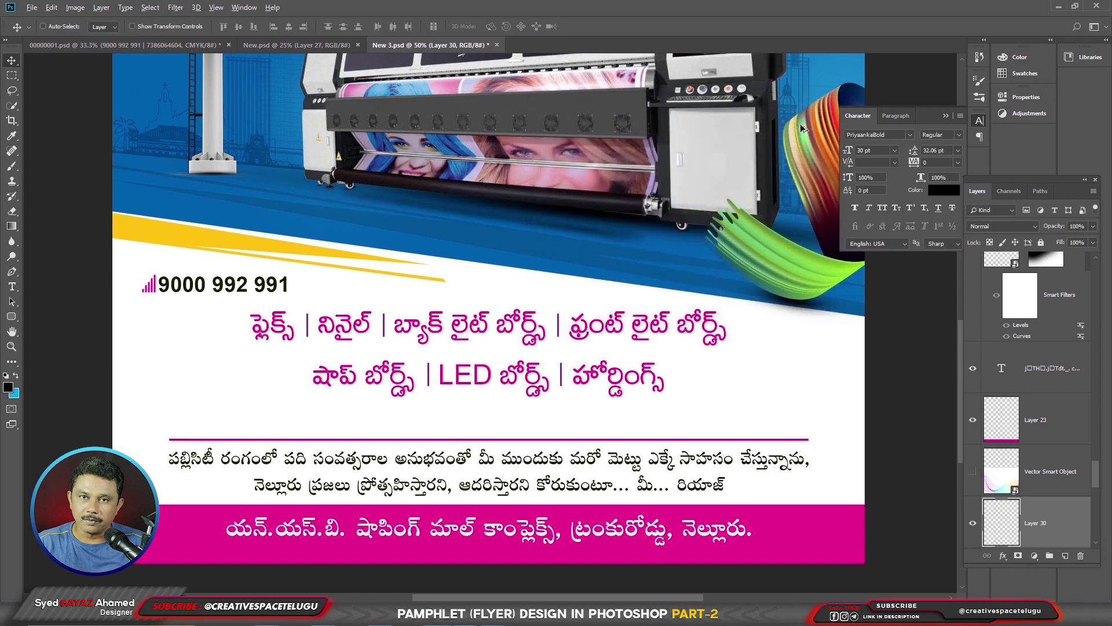
key("shift+alt+BackSpace")
Step: Move the two-line services text down towards the divider, and shift the phone number with its signal icon slightly down
right_click(445, 382)
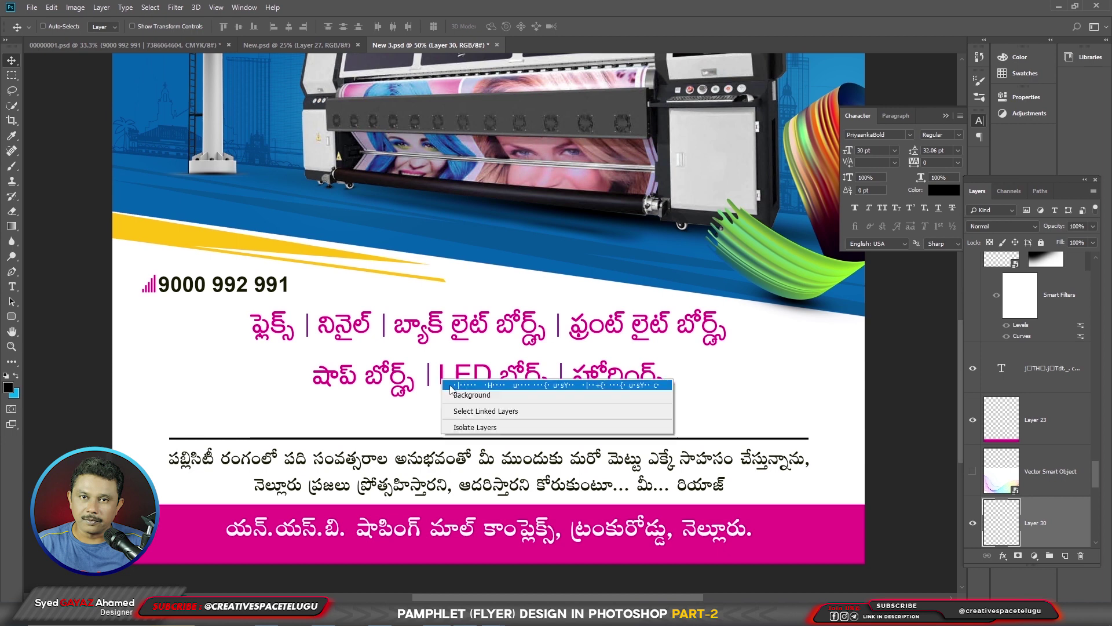
left_click(469, 389)
left_click_drag(515, 390, 515, 413)
right_click(162, 283)
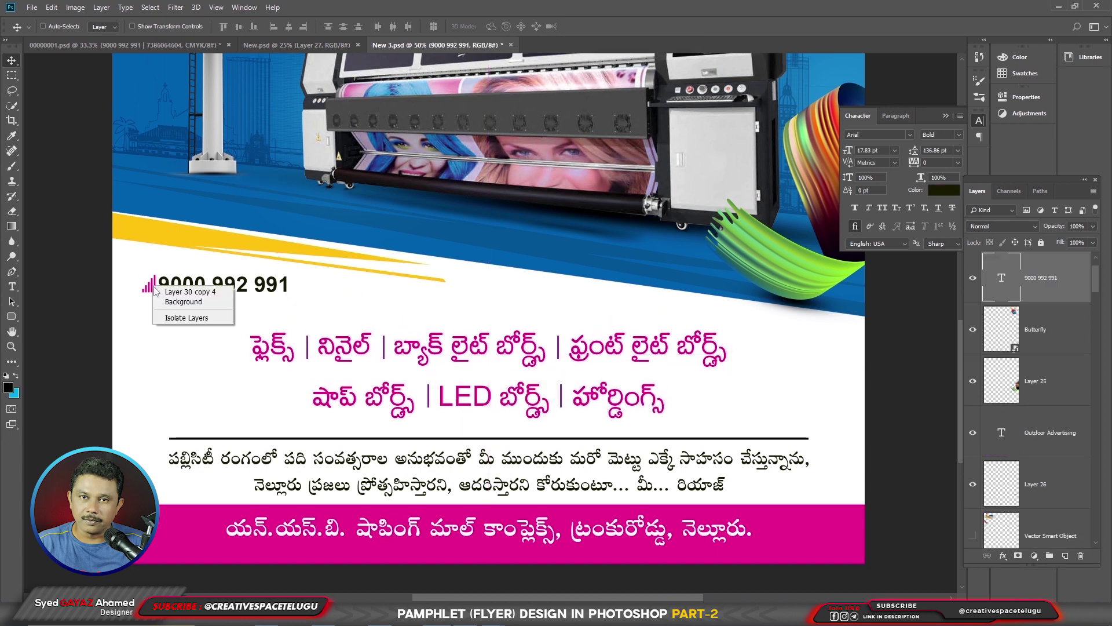
left_click(194, 308)
key("ctrl+minus")
key("ctrl+minus")
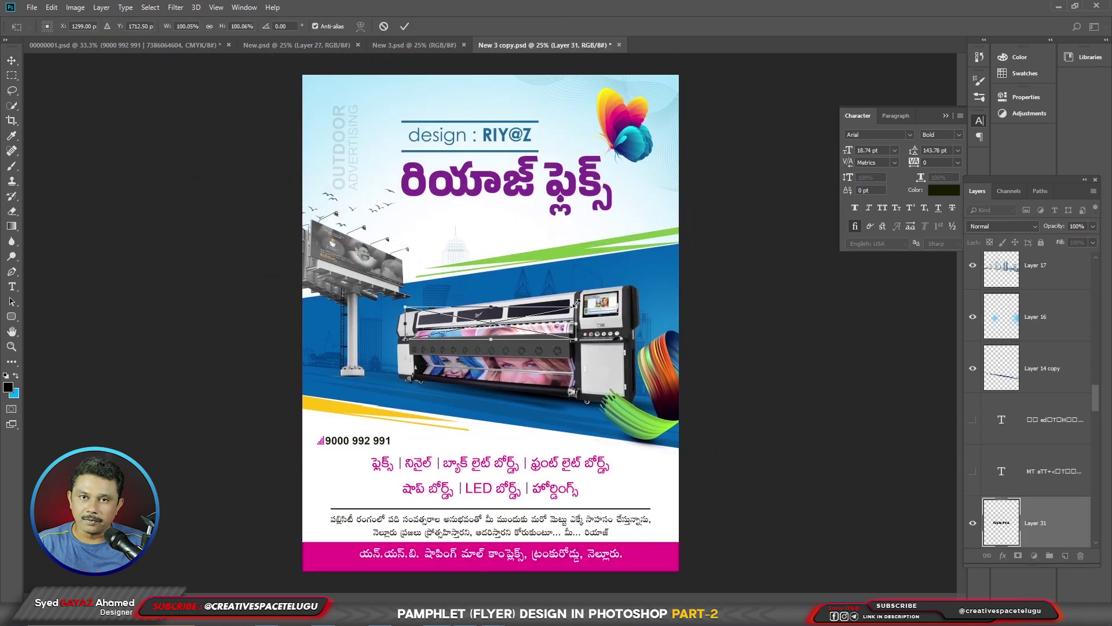
Step: Enlarge the black Riyaz Flex title and place it over the Telugu title beneath the design heading
key("ctrl+t")
left_click_drag(601, 300, 617, 284)
left_click_drag(525, 318, 562, 182)
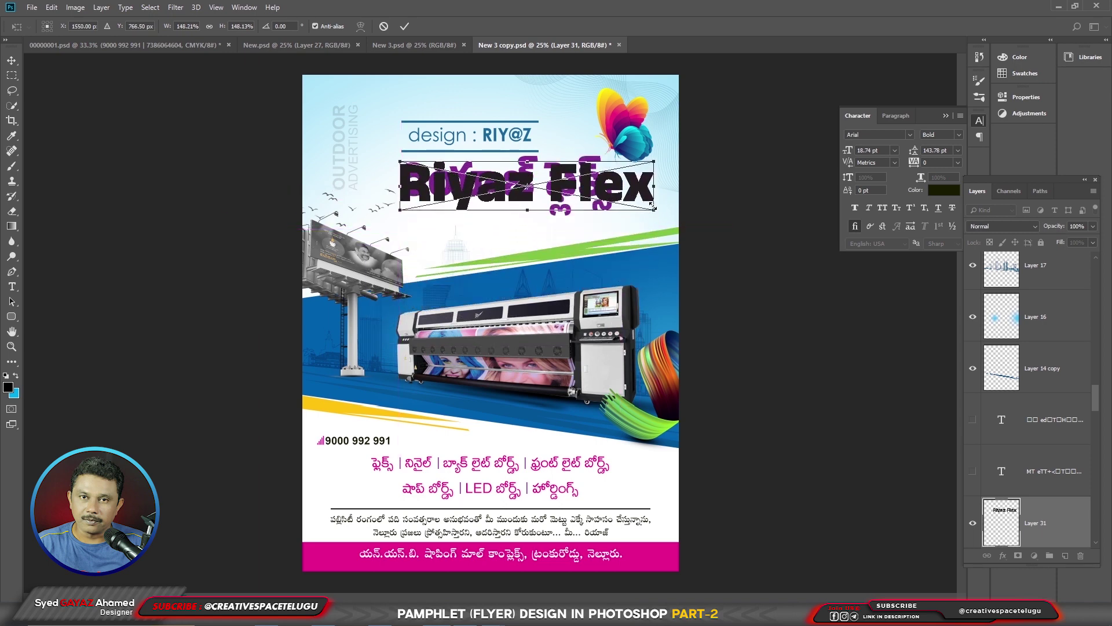
left_click_drag(653, 207, 555, 173)
key("Return")
Step: Fill the Riyaz Flex title with purple sampled from the Telugu title and hide the Telugu title
left_click(8, 387)
left_click(468, 169)
key("Return")
key("alt+shift+BackSpace")
key("ctrl+comma")
Step: Move the butterfly clear of the Riyaz Flex title and adjust the header elements' placement
left_click_drag(618, 136, 632, 143)
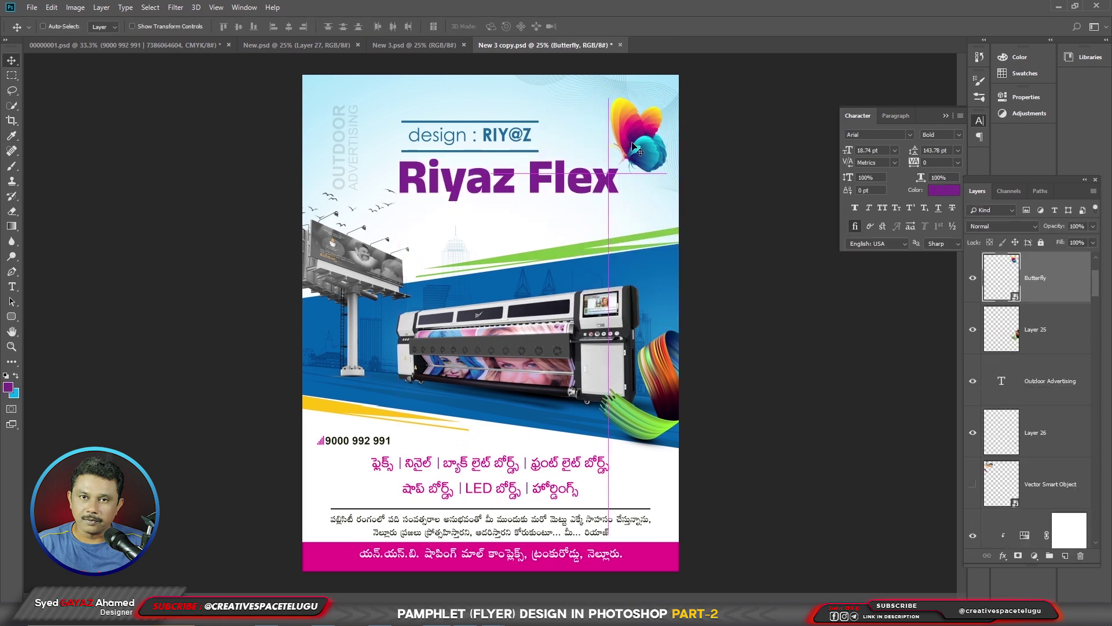
left_click(513, 132, "ctrl+shift")
left_click_drag(513, 132, 551, 105)
Step: Space out the English service names and break them into two centred lines, starting the second at Shop Boards
key("ctrl+plus")
key("ctrl+plus")
key("ctrl+minus")
left_click_drag(568, 425, 597, 266)
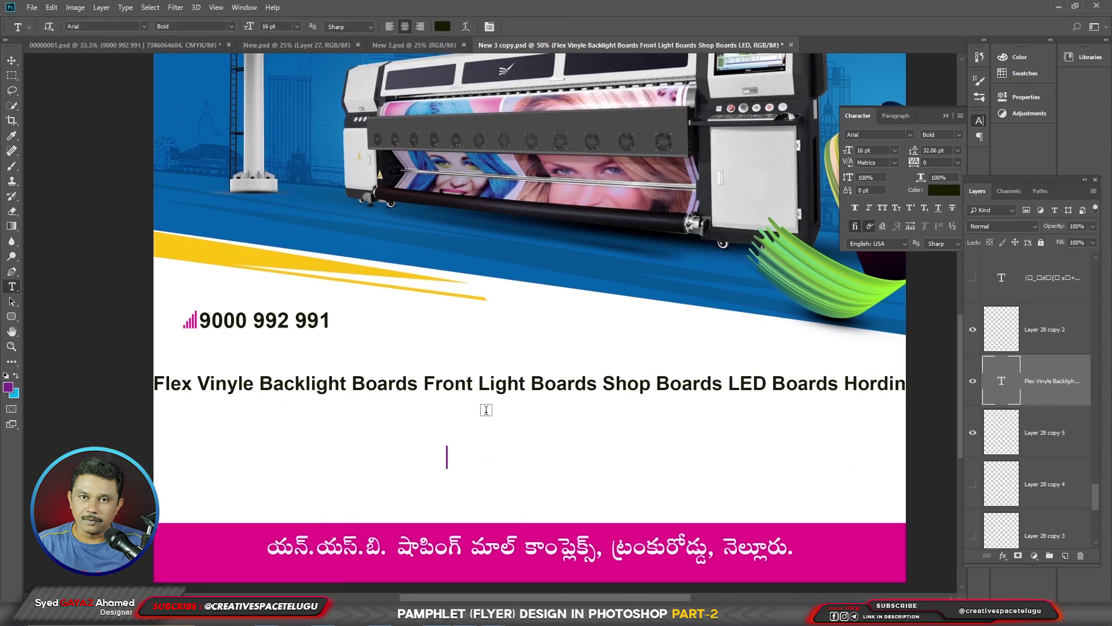
left_click(192, 383)
left_click(259, 383)
left_click(429, 383)
left_click(611, 384)
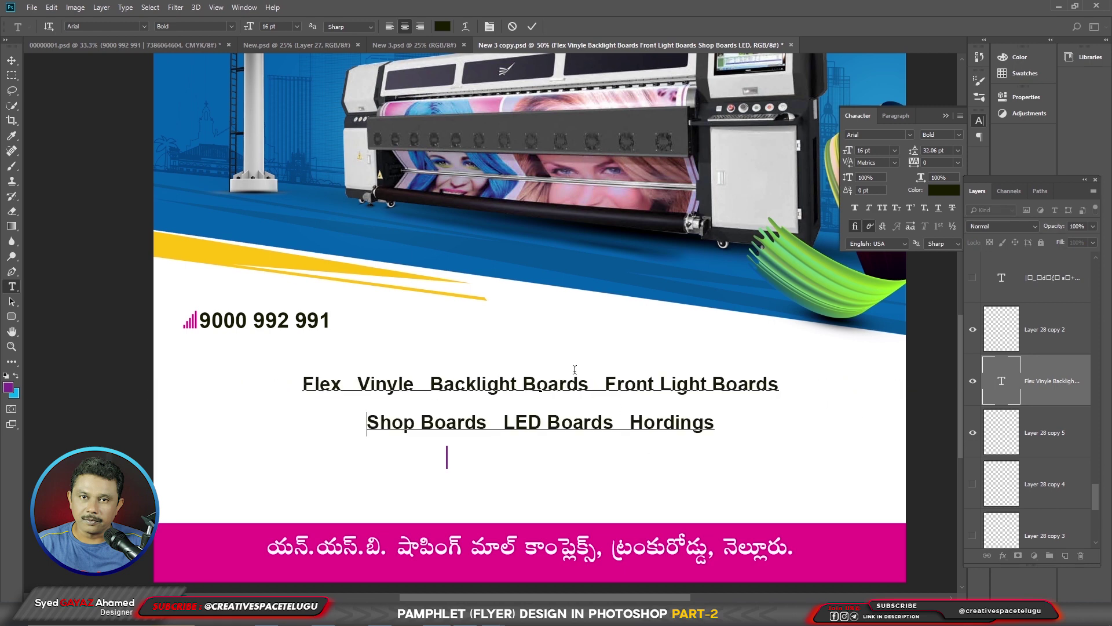
Step: Enlarge the English services text to about 20 pt, tighten its line spacing and colour it magenta
left_click_drag(779, 371, 826, 374)
key("ctrl+a")
key("alt+Up")
key("alt+Up")
key("alt+Up")
key("ctrl+Return")
key("v")
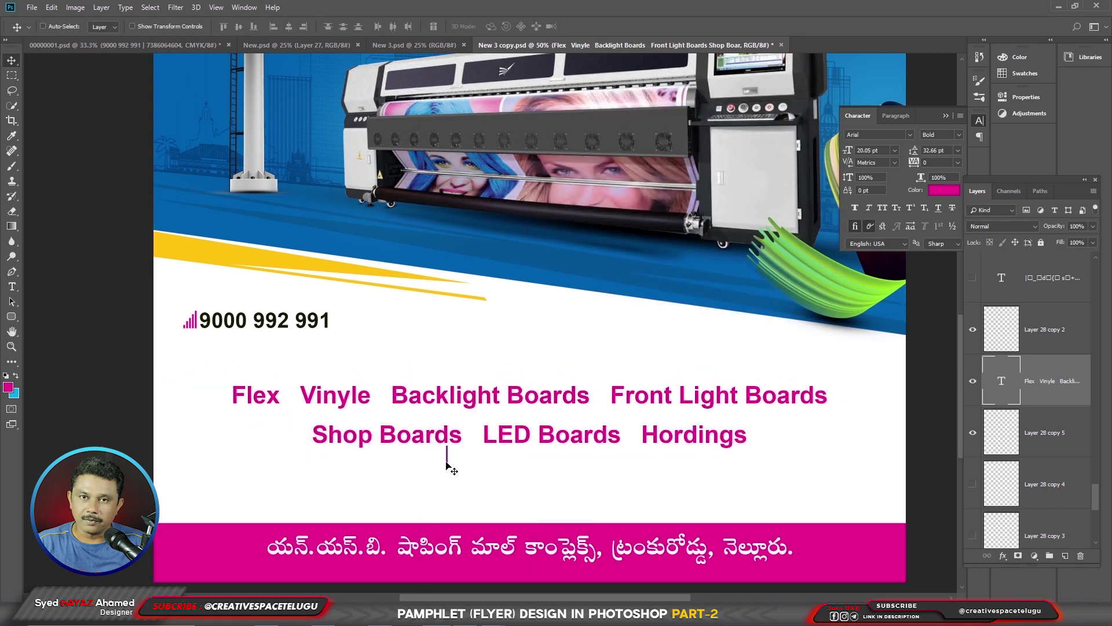
Step: Move the purple separator bar to the word Flex and shorten it to about 90% height
left_click_drag(449, 454, 231, 400)
scroll(243, 400, "up", 4)
key("ctrl+t")
left_click_drag(219, 226, 219, 244)
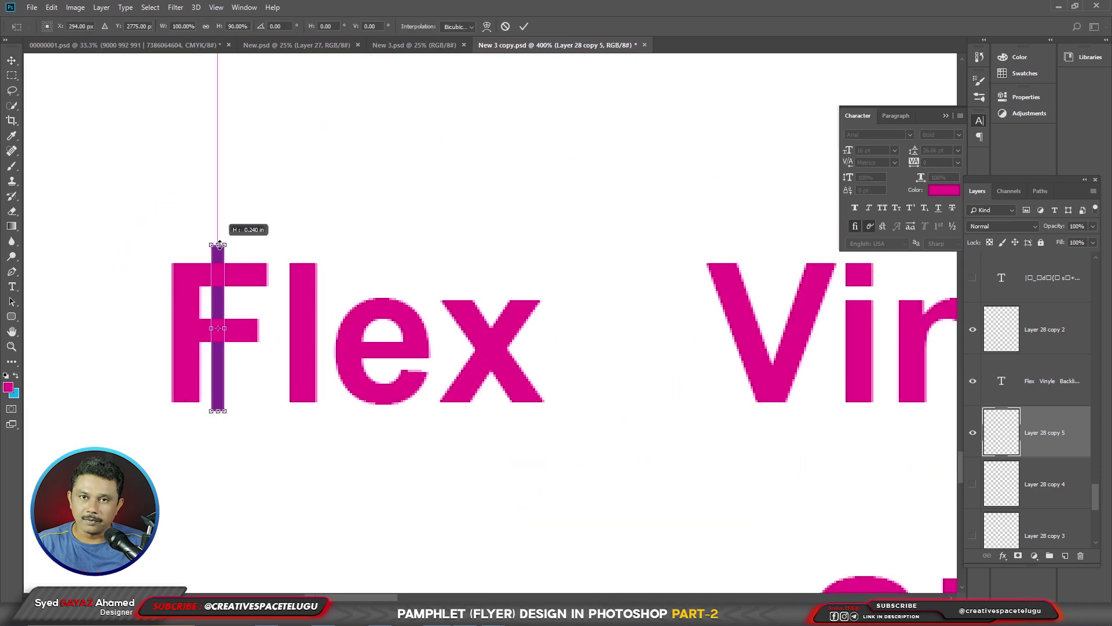
key("Return")
Step: Place copies of the separator bar between all service names on both lines
left_click_drag(218, 328, 634, 327)
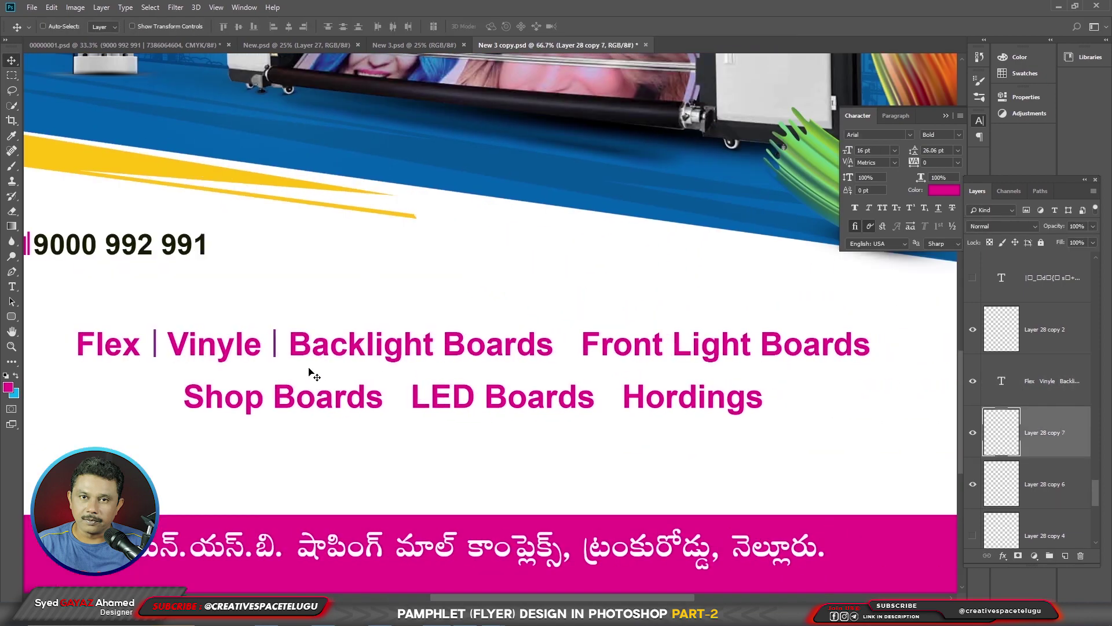
left_click_drag(308, 371, 645, 412)
key("ctrl+minus")
key("ctrl+minus")
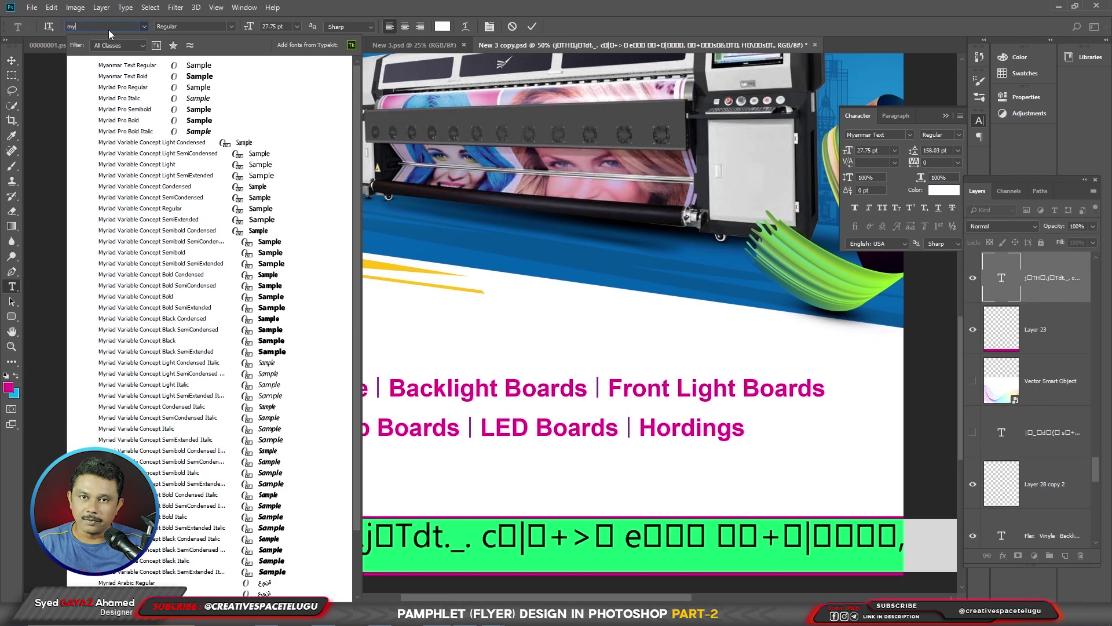
Step: Set the magenta strip's address text to Myriad Pro and replace it with the shopping mall's name in English
left_click(110, 90)
type("N.s.b  Shoping")
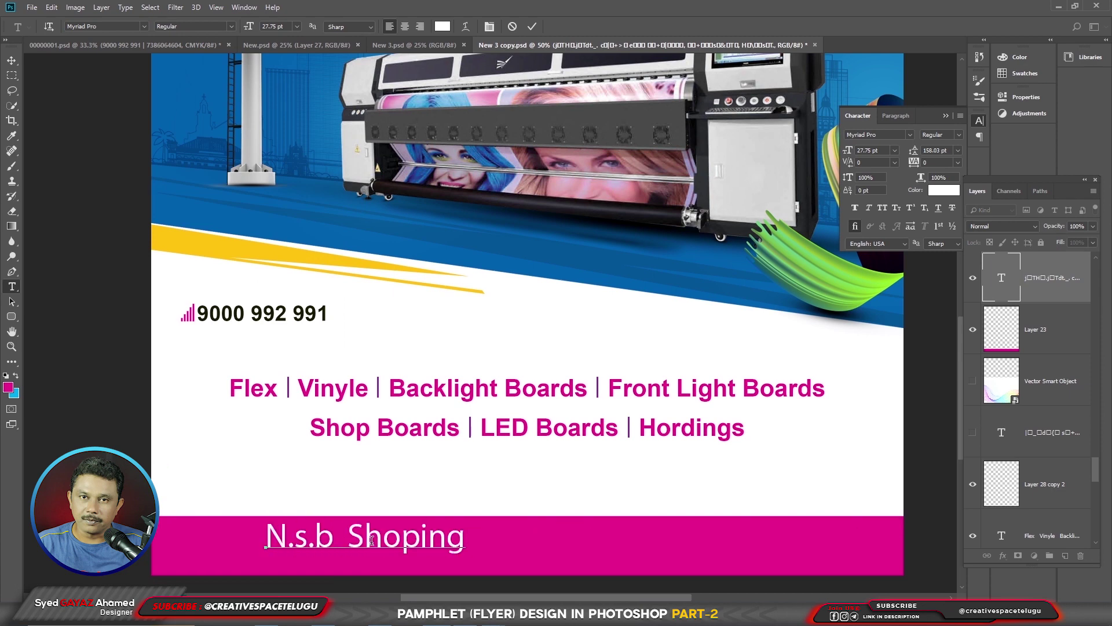
type(" Mall")
Step: Correct the lowercase initials in the mall's name to capitals
left_click(313, 540)
key("BackSpace")
key("BackSpace")
type("B.")
key("Delete")
type("B")
key("Right")
key("Right")
key("Right")
key("Right")
key("Right")
key("Right")
key("Right")
key("Right")
key("Right")
key("Right")
key("Right")
key("Right")
key("Right")
key("Right")
Step: Complete the English address with the road, city and postal code
type(", Tr")
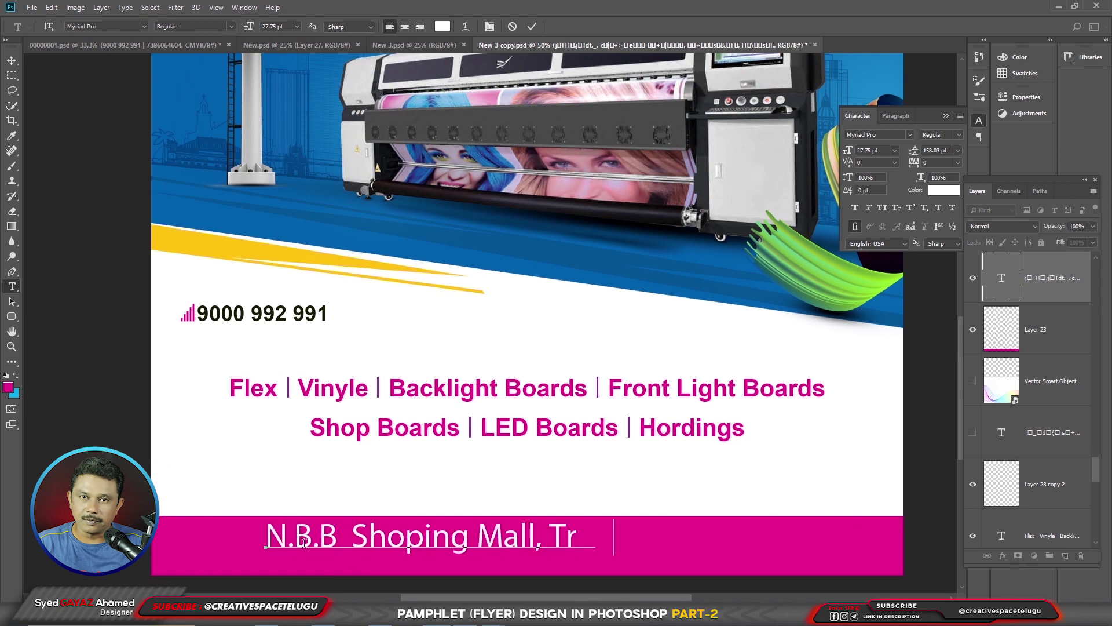
type("unk Road, Nellore-52")
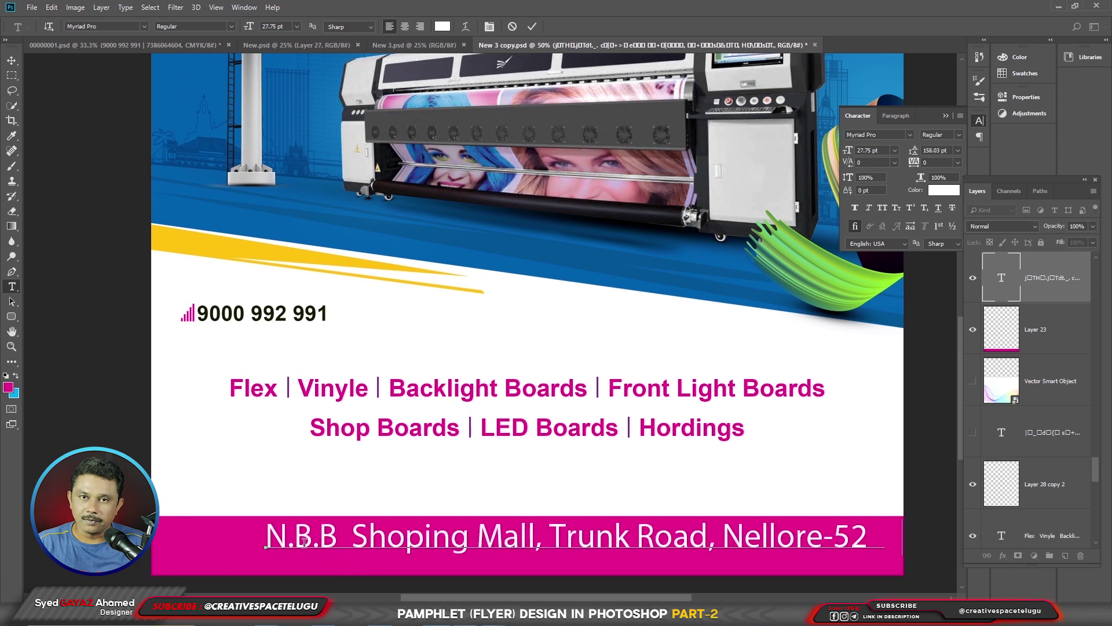
type("401.")
key("ctrl+Return")
Step: Set the address to Semibold, scale it to about 82% and centre it in the magenta strip
left_click(231, 26)
left_click(180, 58)
key("v")
key("ctrl+t")
left_click_drag(266, 551, 328, 548)
left_click_drag(658, 545, 565, 545)
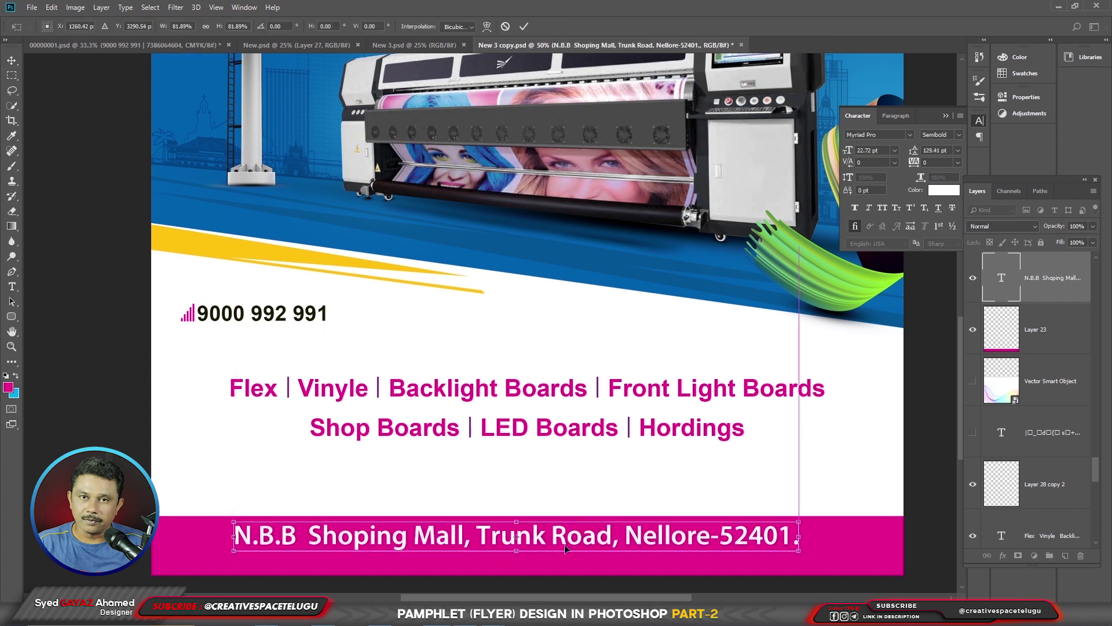
key("Return")
key("ctrl+0")
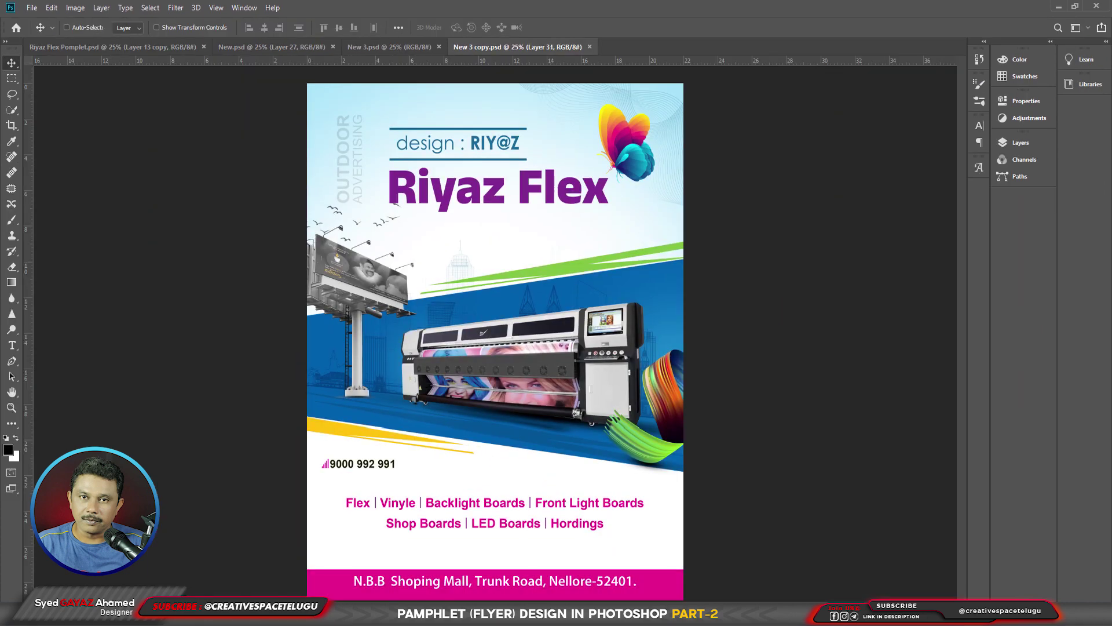